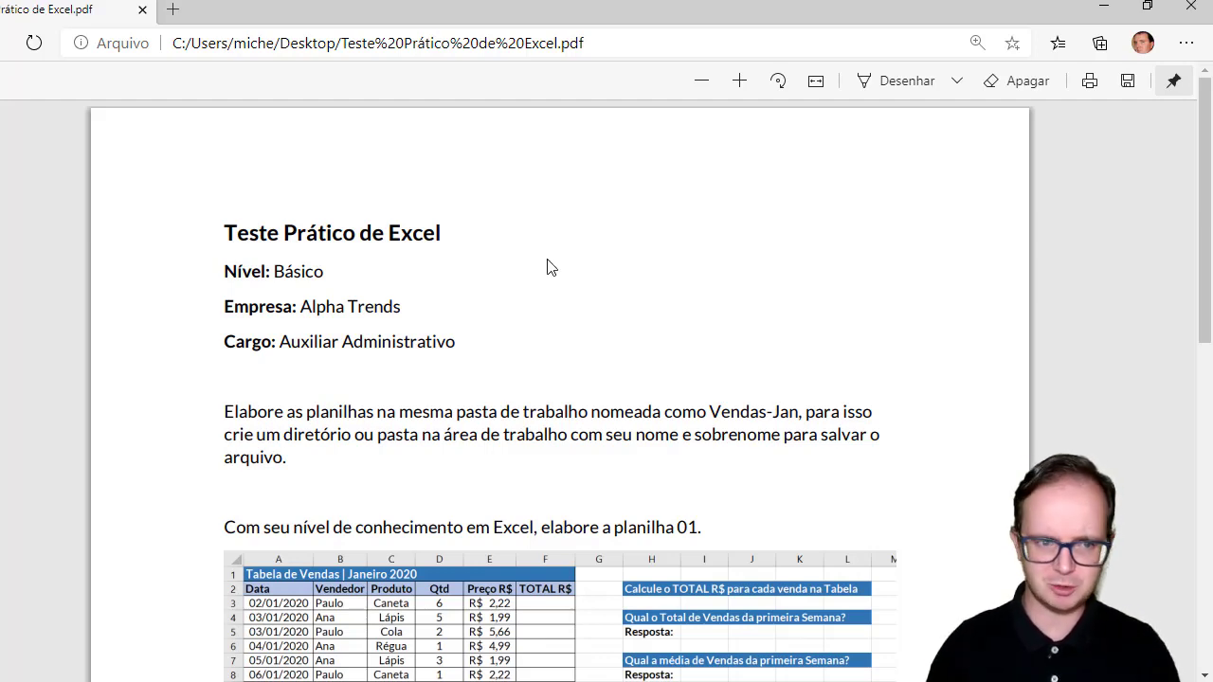
Read through the Excel practice test PDF, examining the job details, the planilha 01 and 02 exercises, and the saving instructions.
left_click_drag(239, 233, 413, 244)
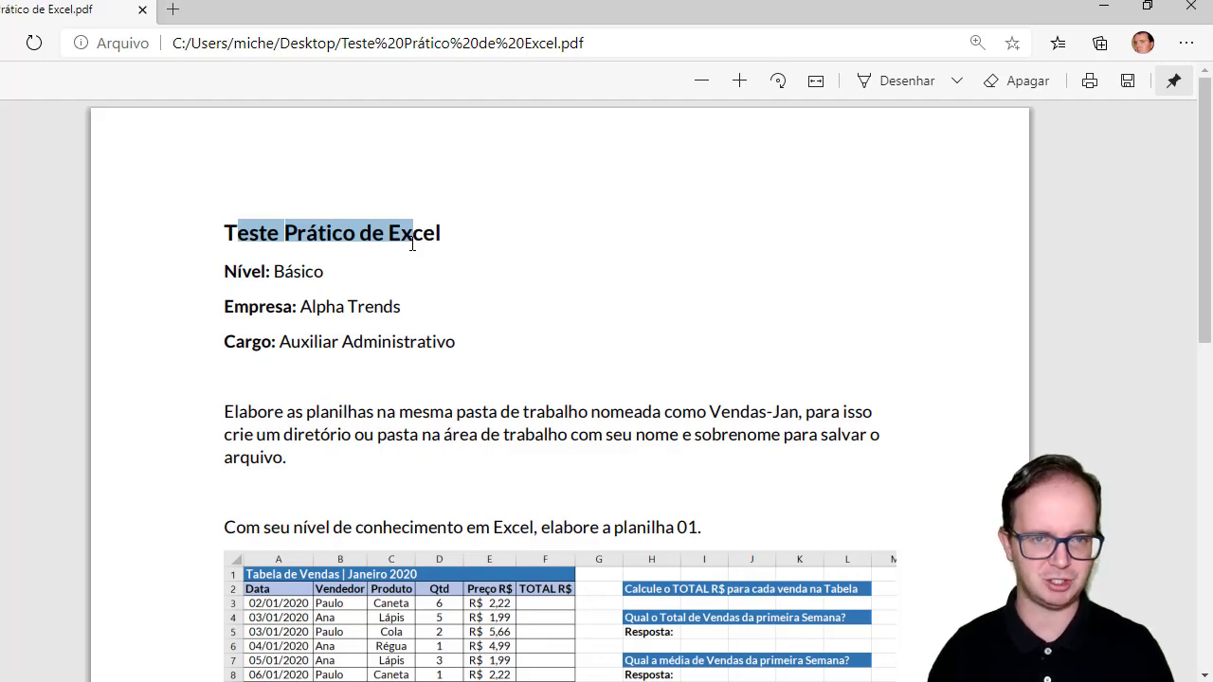
scroll(403, 358, "down", 1)
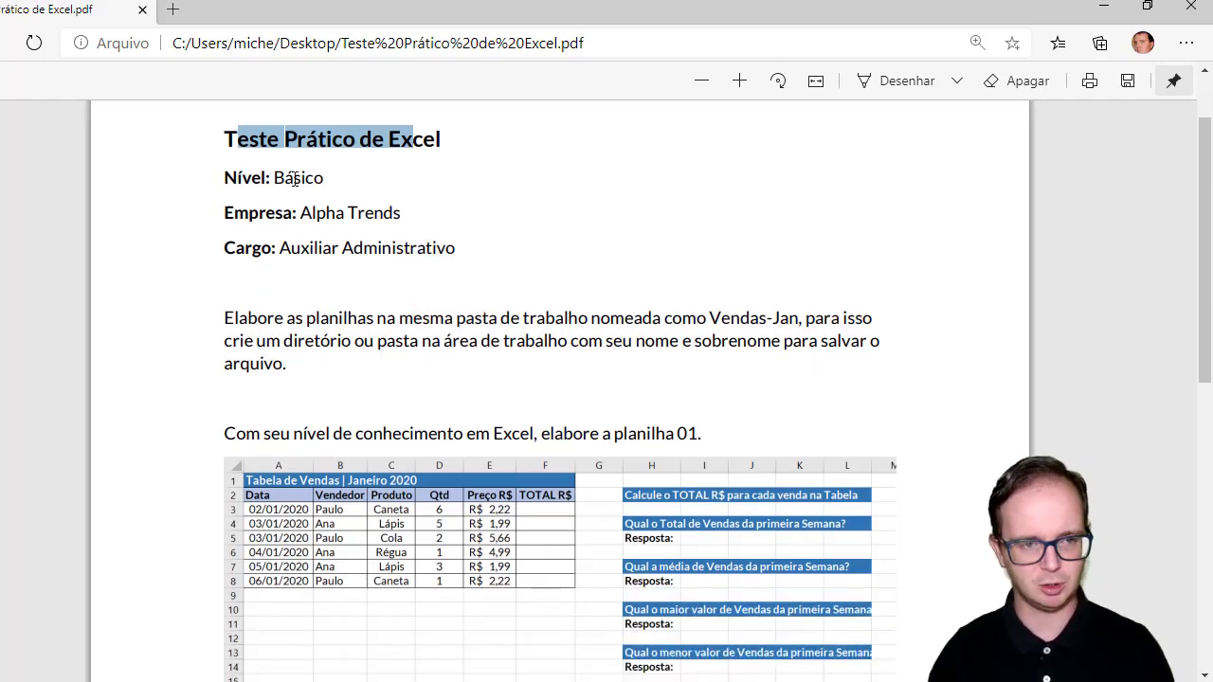
left_click_drag(252, 179, 432, 226)
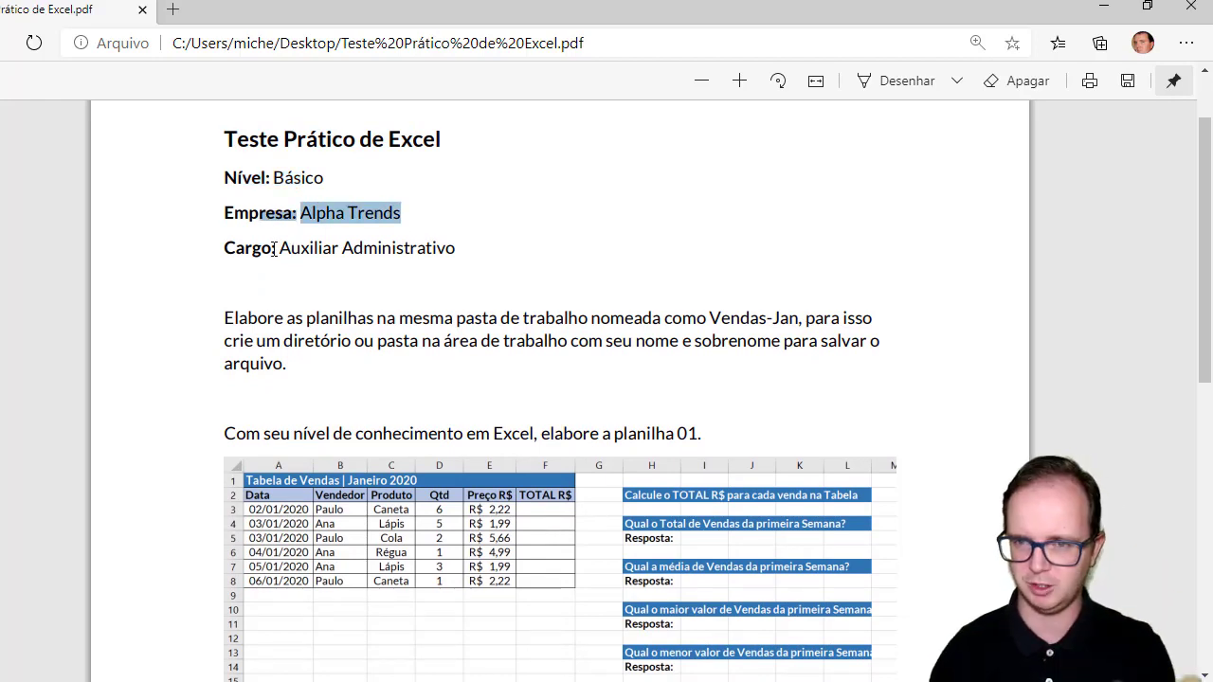
left_click_drag(274, 248, 436, 247)
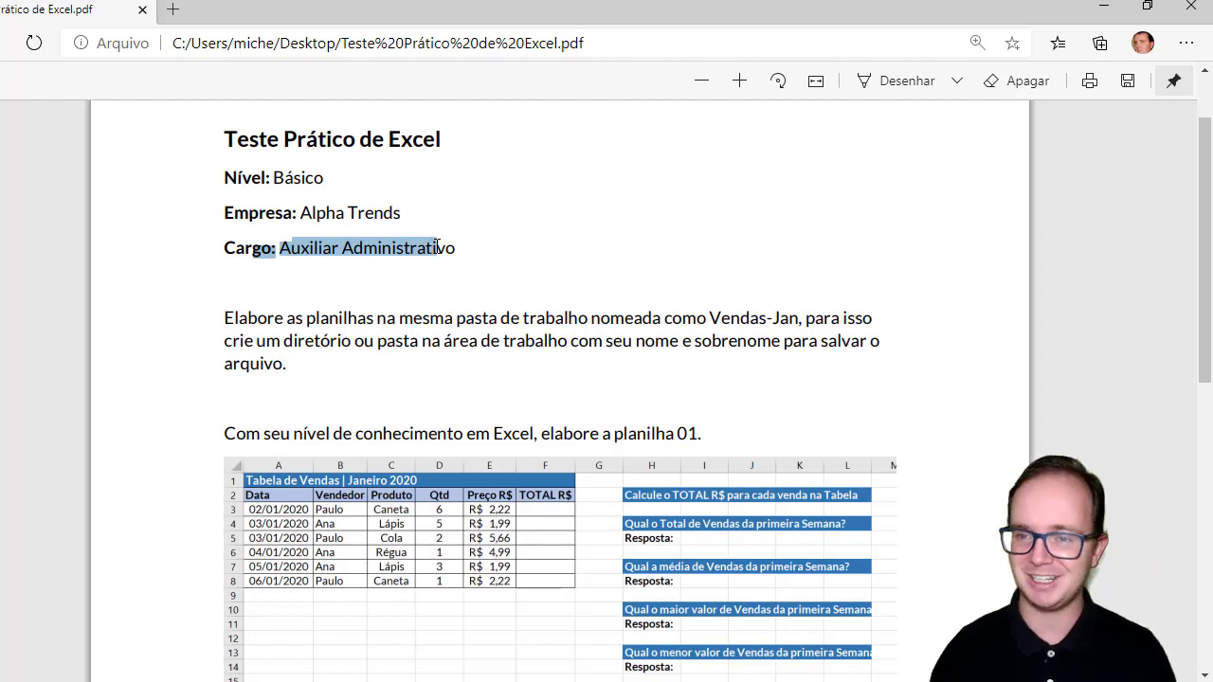
left_click(468, 276)
scroll(471, 278, "down", 1)
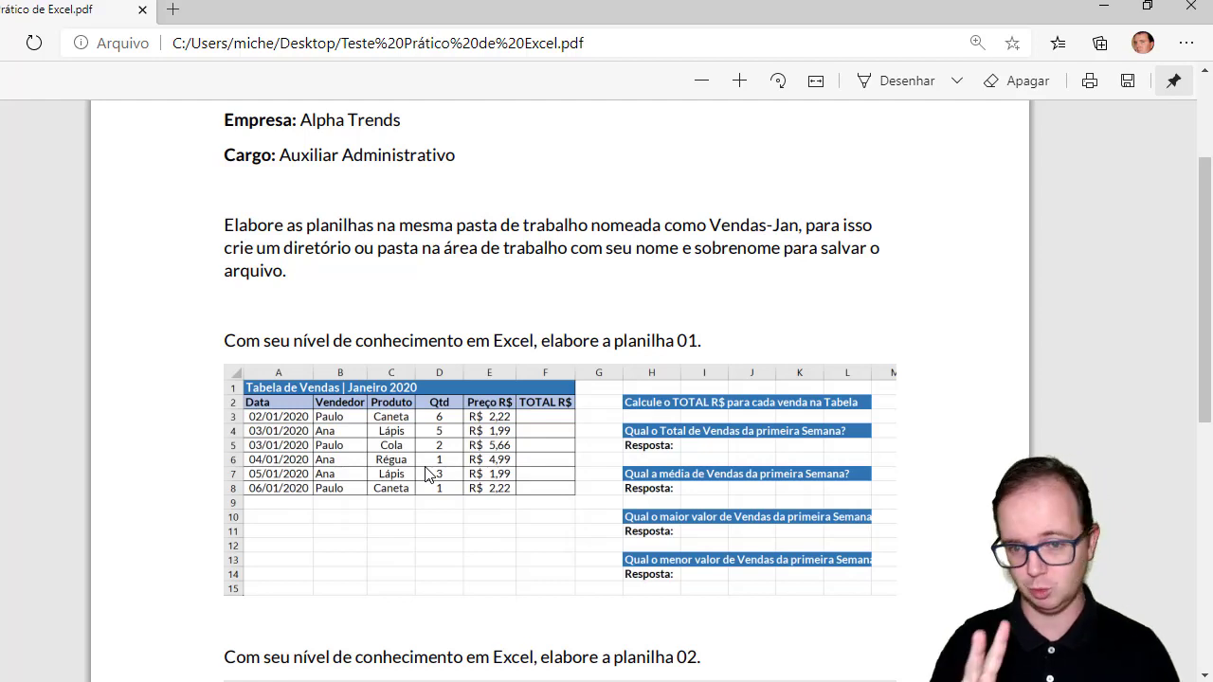
scroll(654, 388, "down", 1)
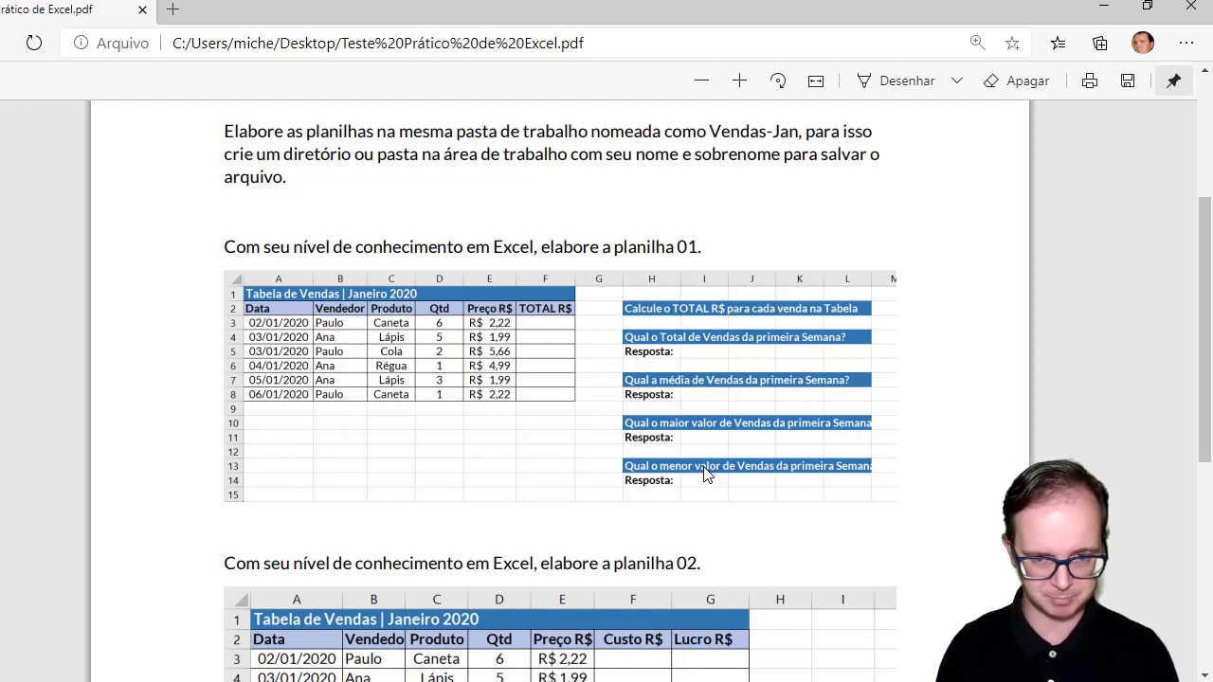
scroll(704, 474, "down", 3)
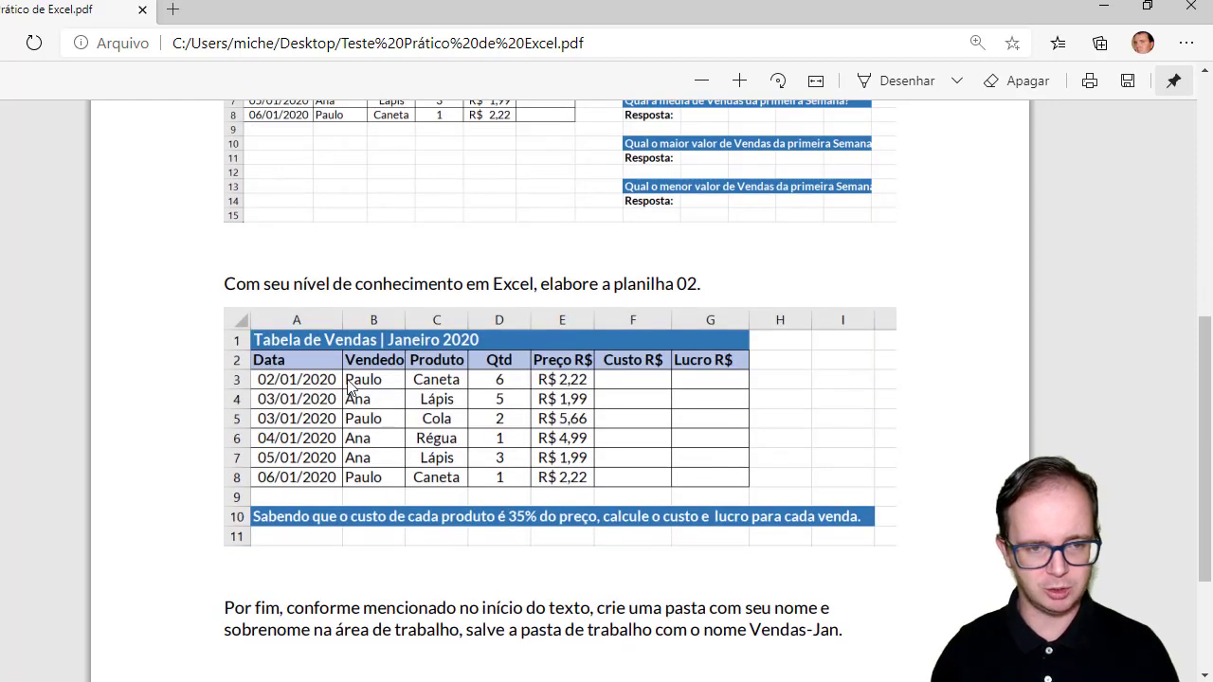
left_click_drag(453, 284, 691, 272)
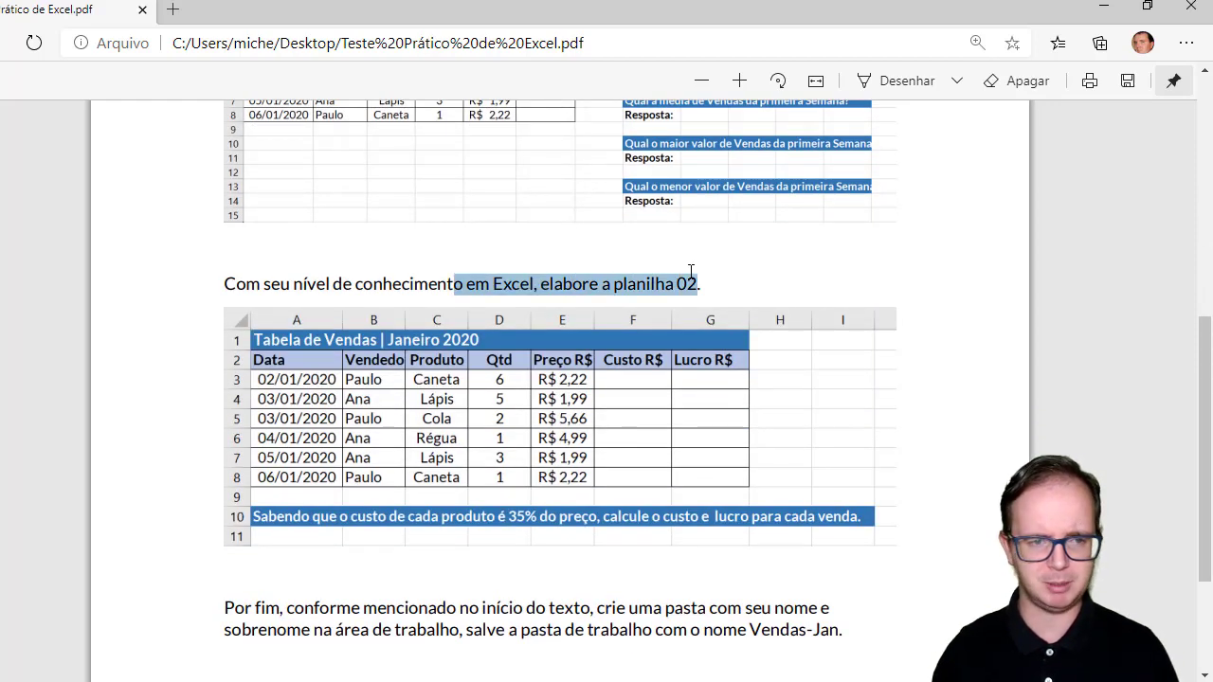
left_click(456, 284)
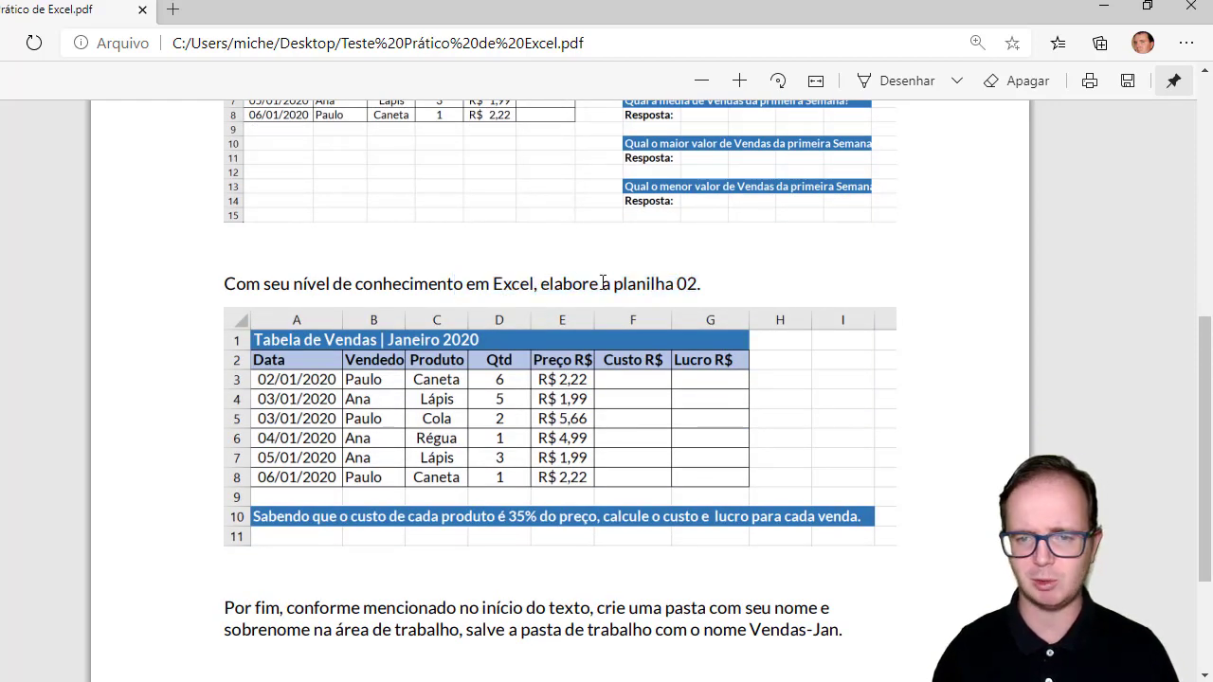
left_click_drag(554, 283, 675, 284)
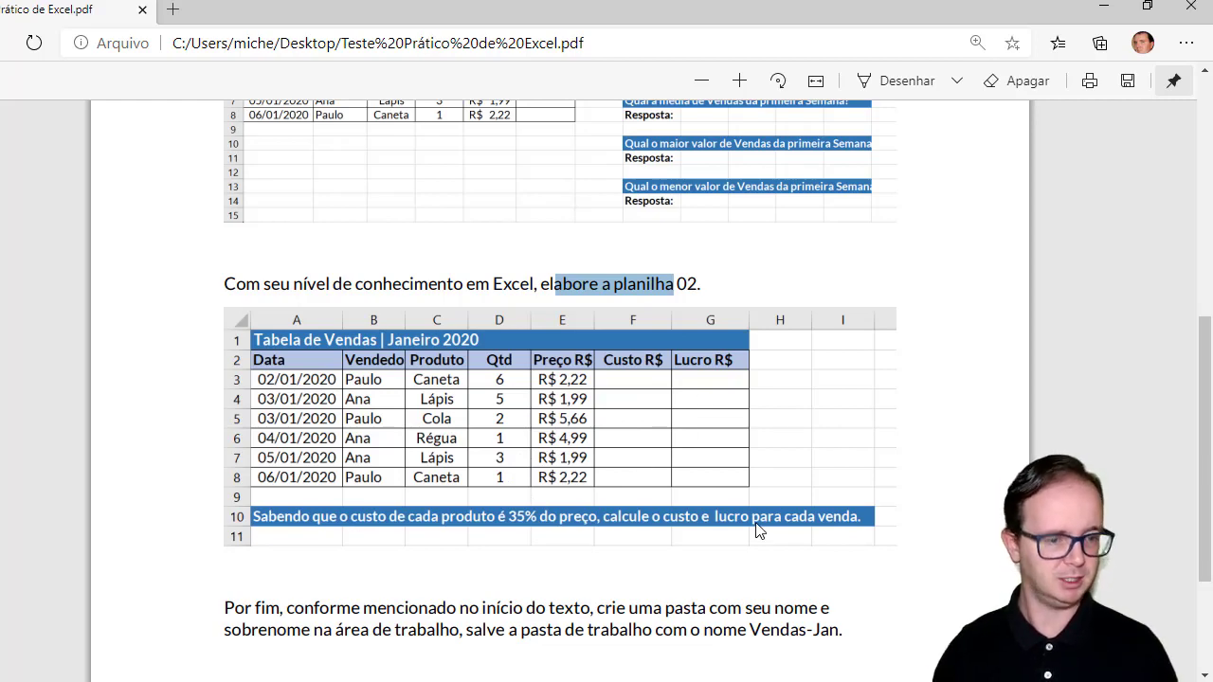
scroll(758, 530, "down", 2)
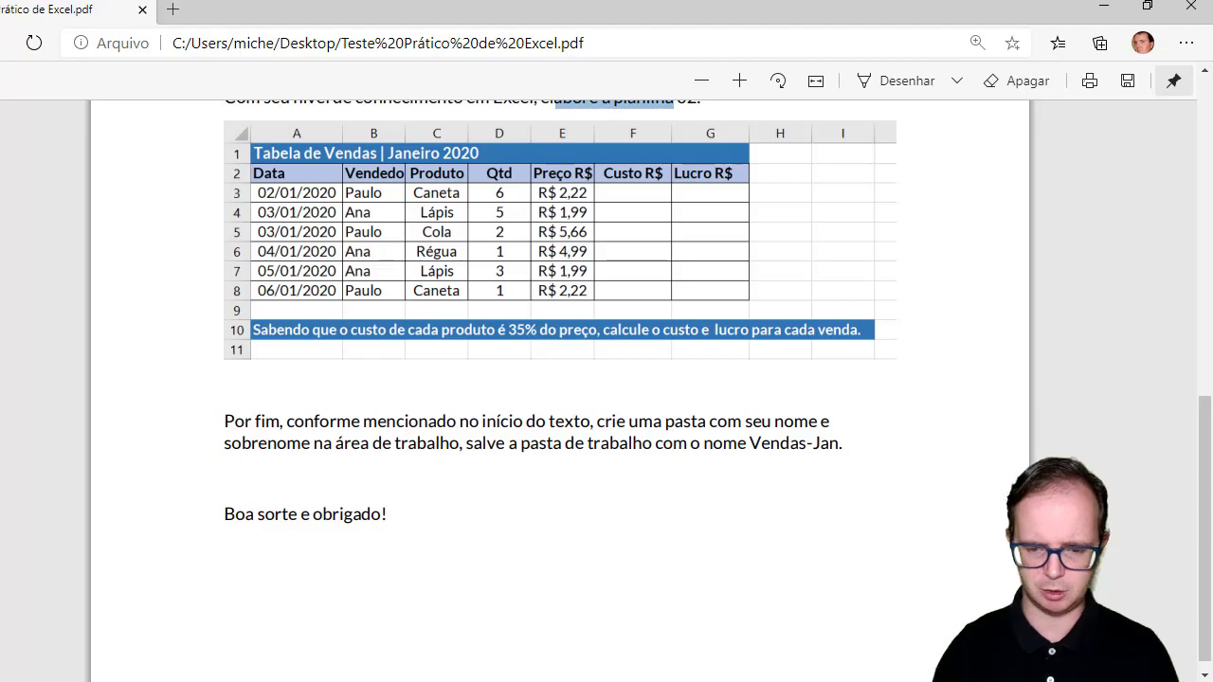
Switch to the teste-basico-excel workbook in Excel and add a blank worksheet right after sheet 01.
left_click(665, 681)
left_click(591, 560)
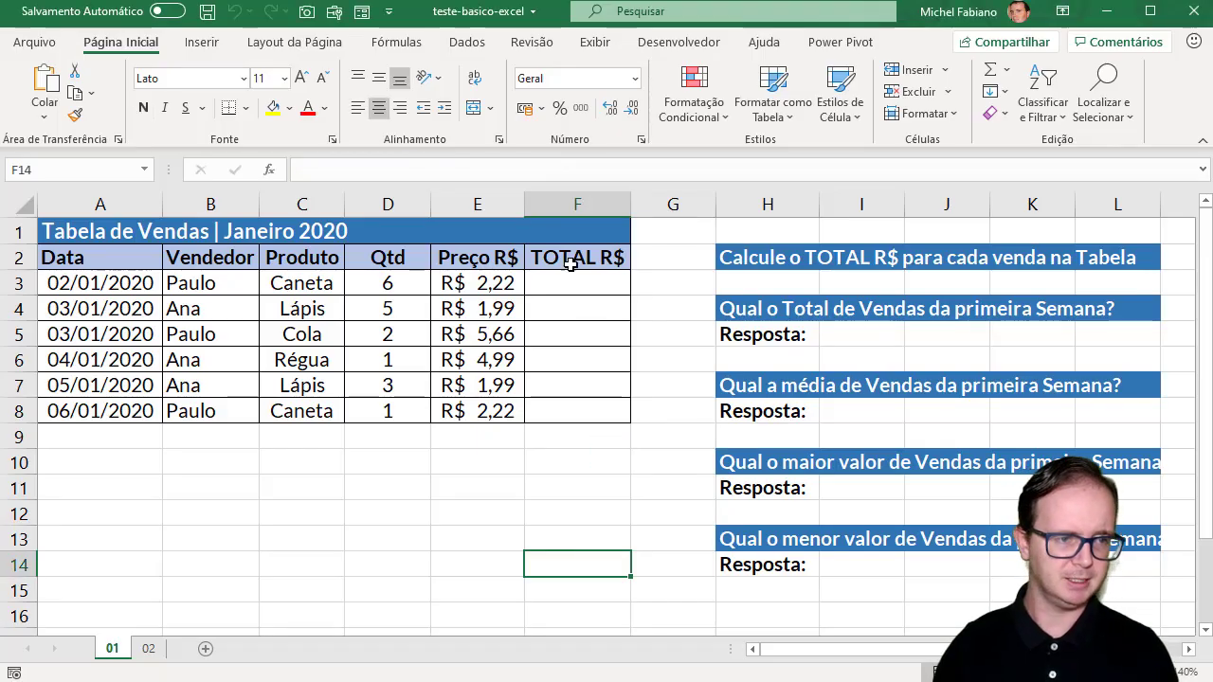
left_click(206, 649)
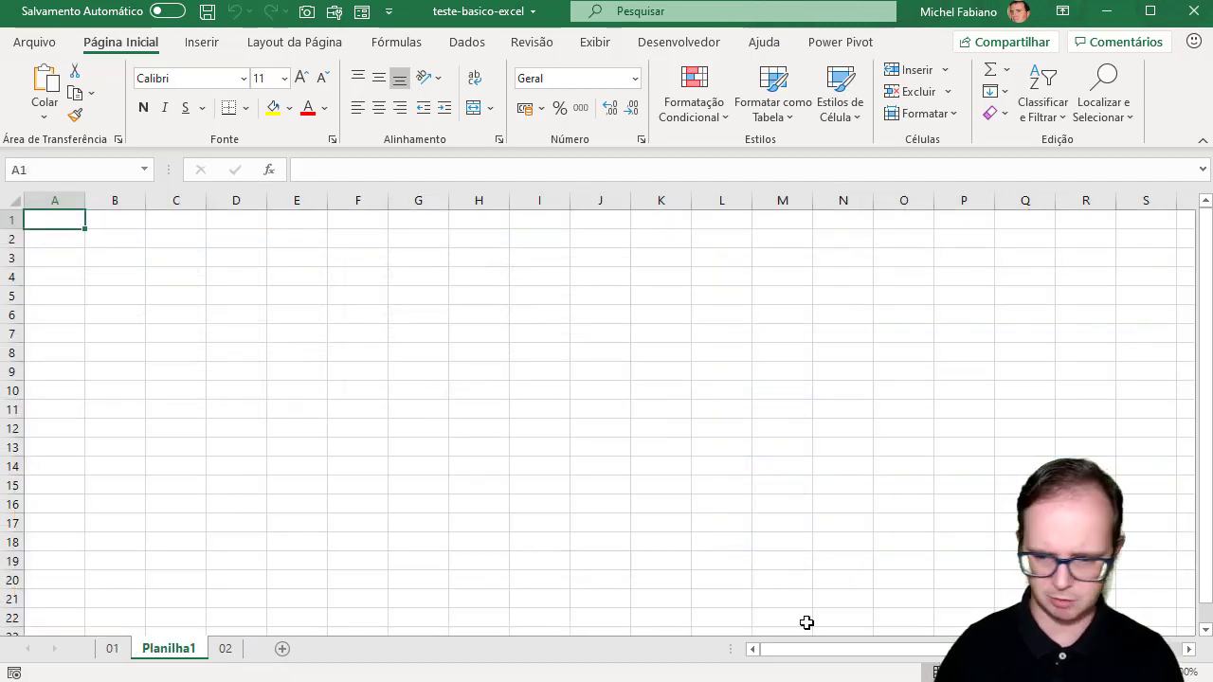
scroll(777, 500, "up", 5)
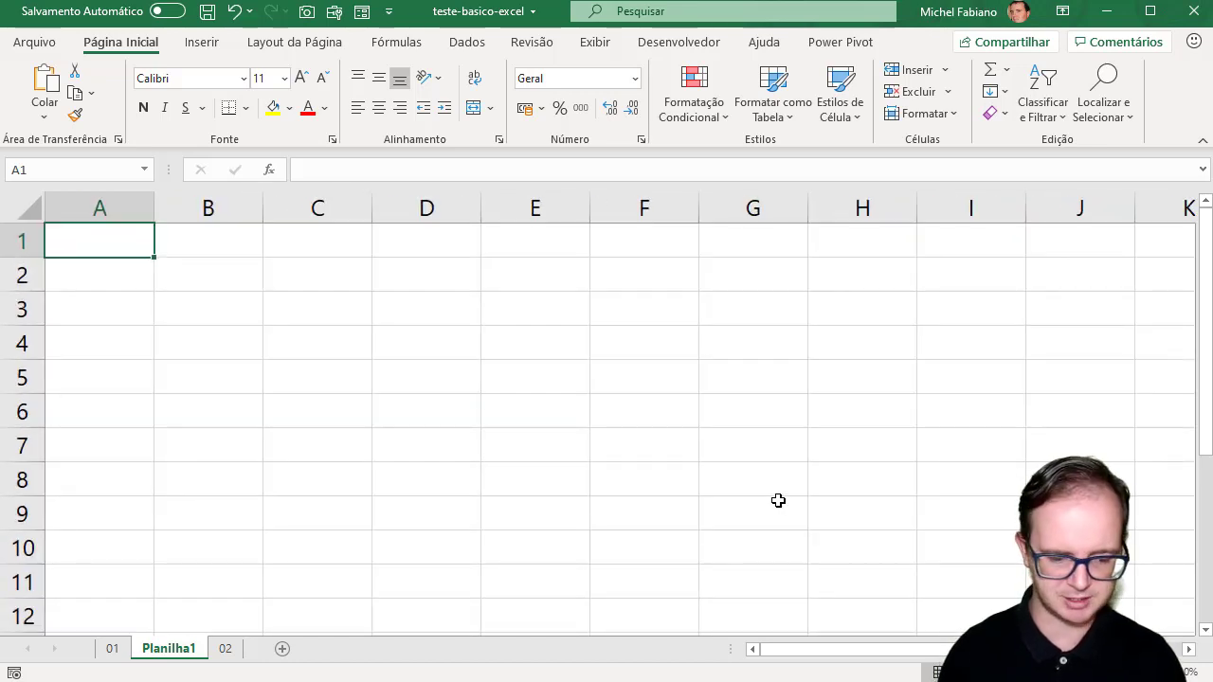
Enter the title "Tabela de Vendas | Janeiro 2020" in cell A1 of the new sheet.
type("Ta")
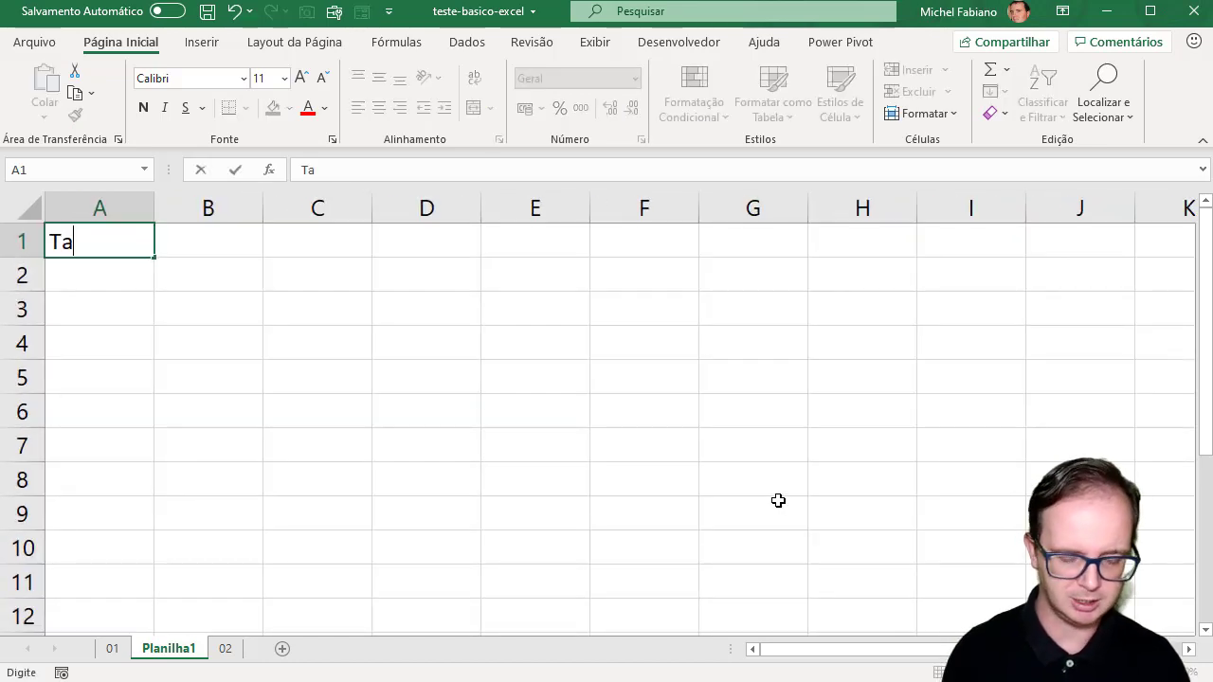
type("bela de")
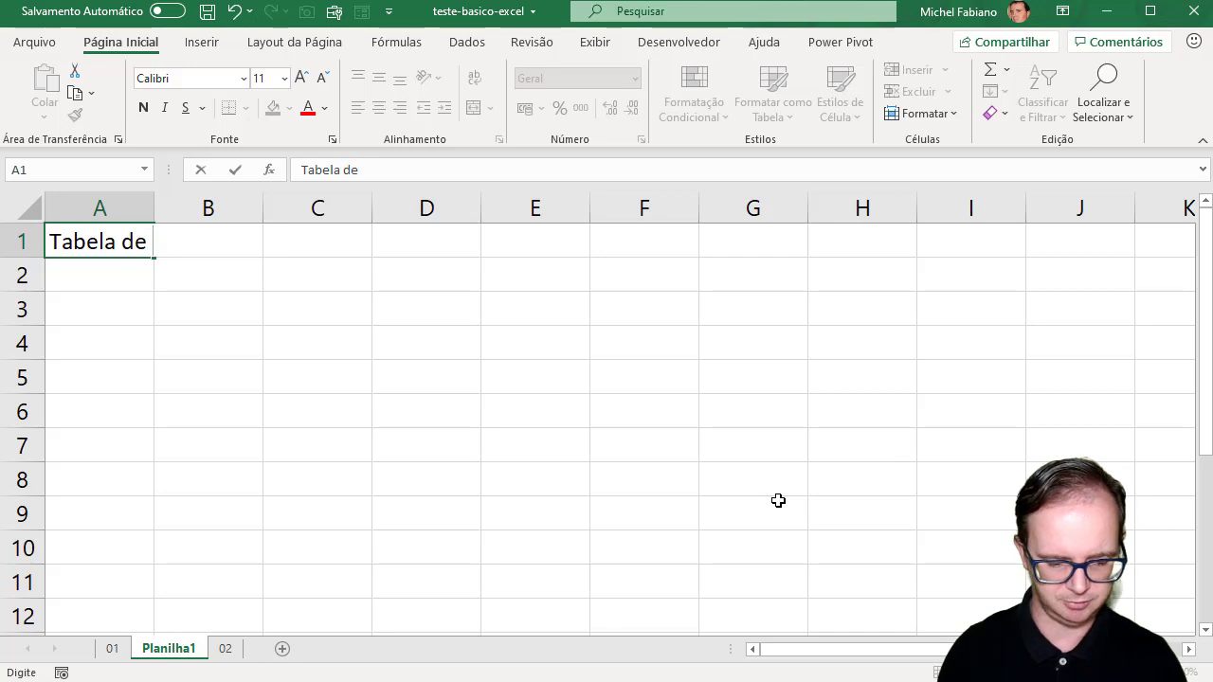
type(" Vendas")
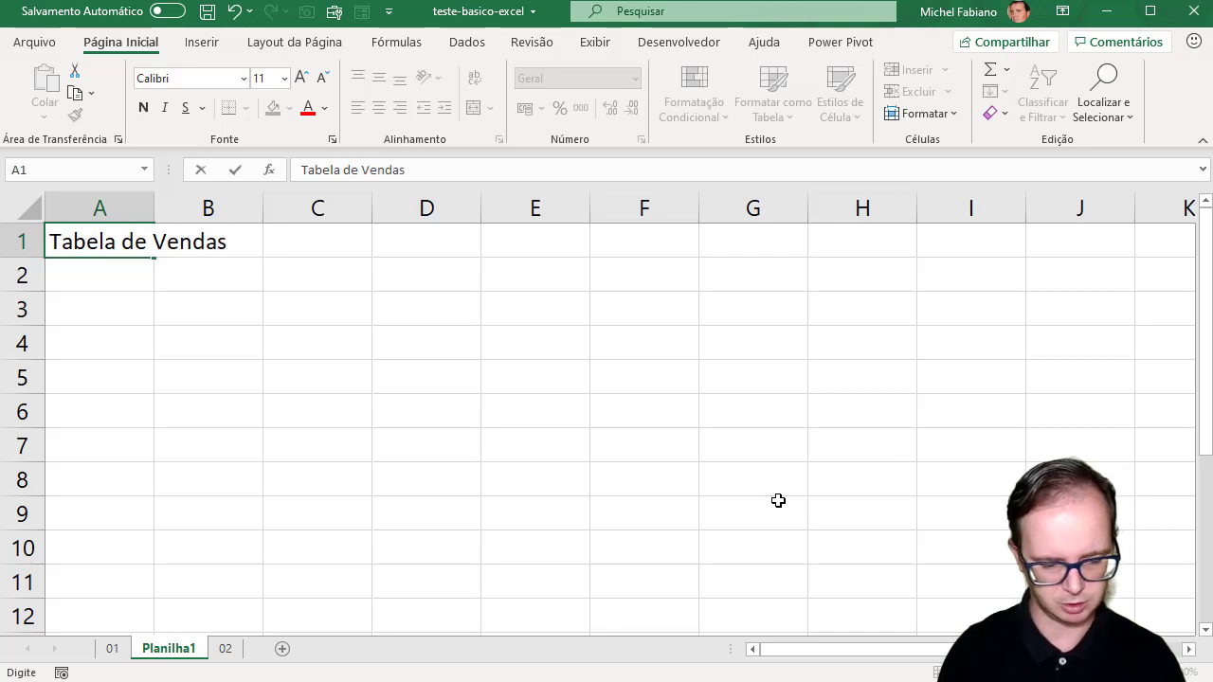
type(" | Ja")
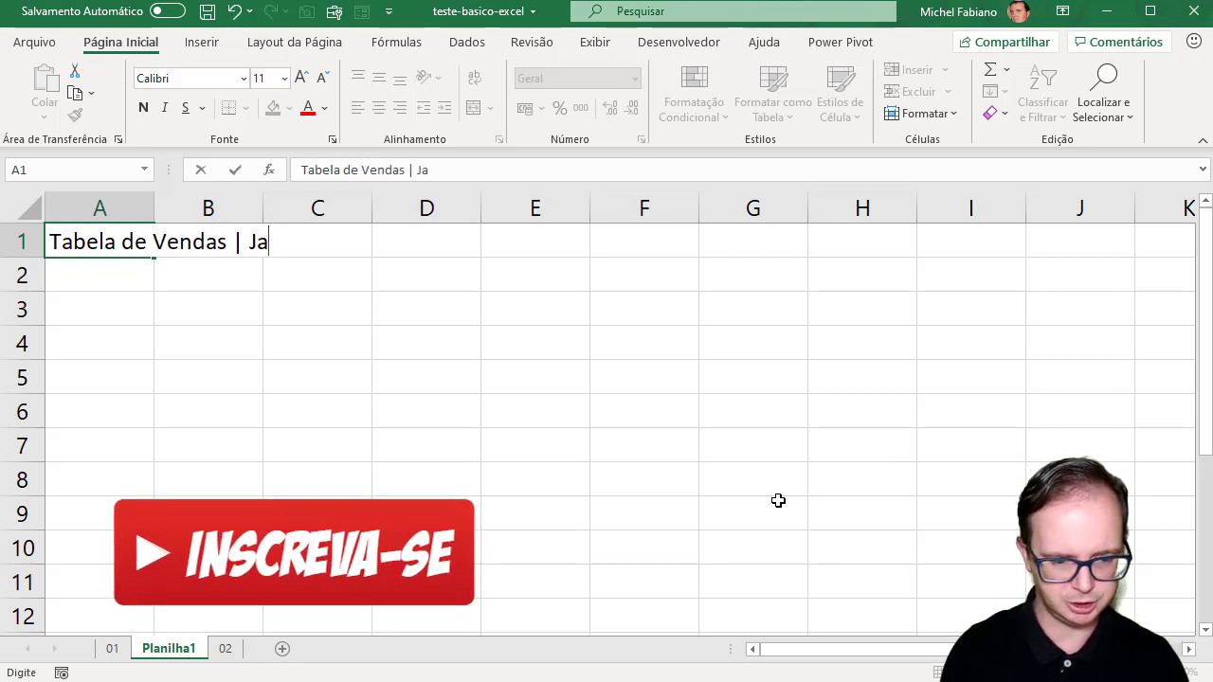
type("neiro 2020")
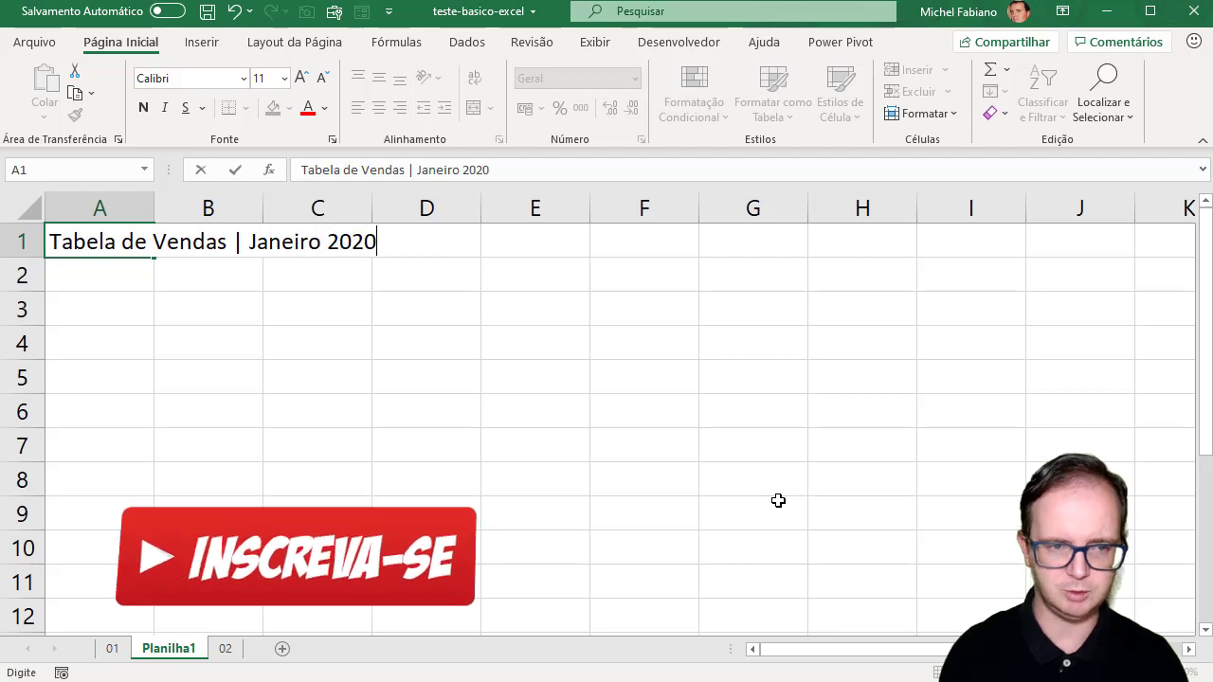
key("Return")
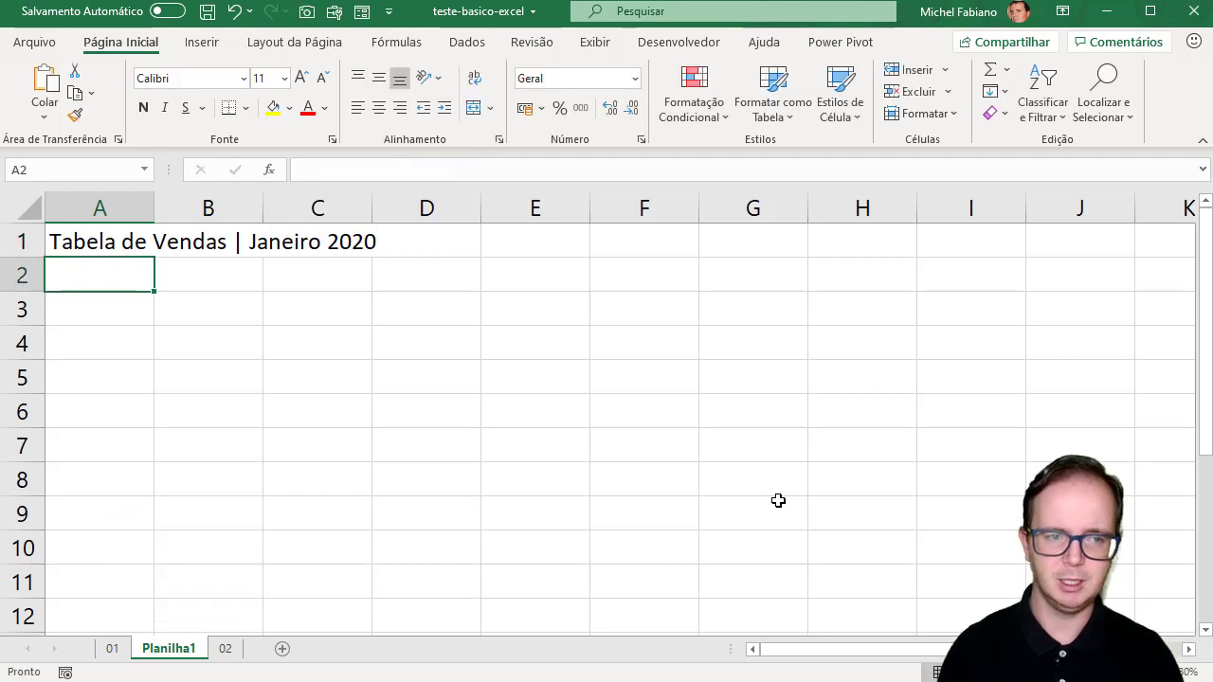
Using the date column of sheet 01 as reference, enter the header "Data" in A2 and 02/01/2020 in A3 of Planilha1.
left_click(115, 648)
left_click_drag(121, 258, 127, 409)
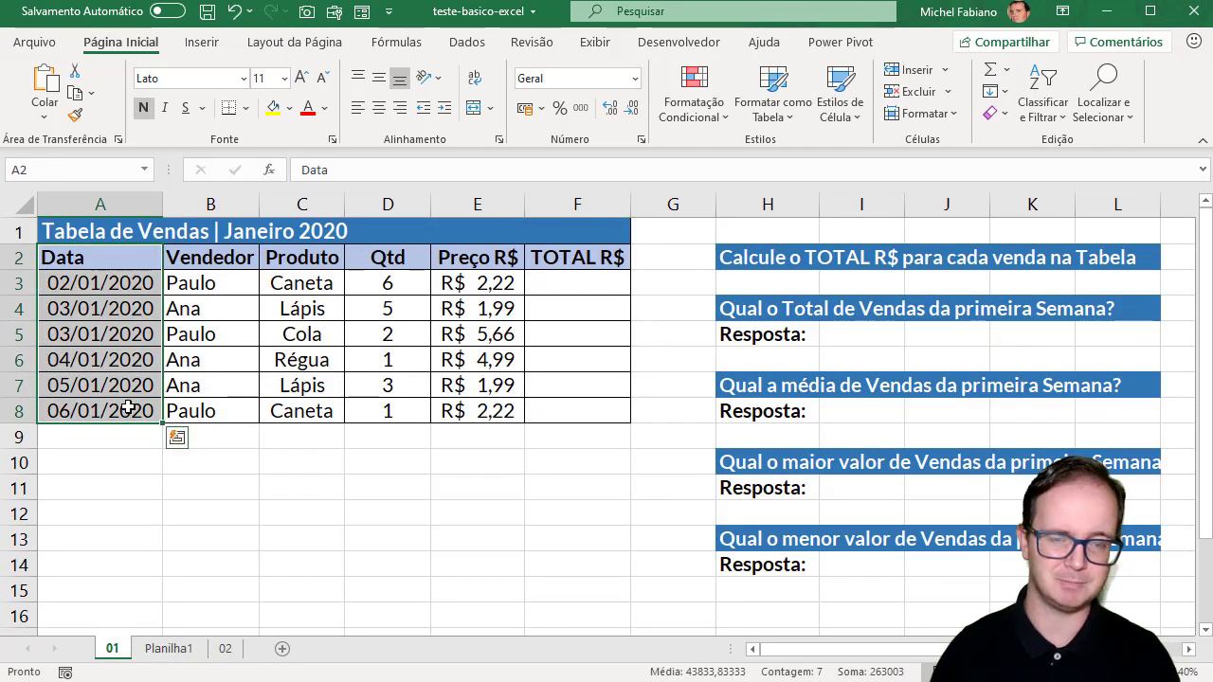
left_click(169, 650)
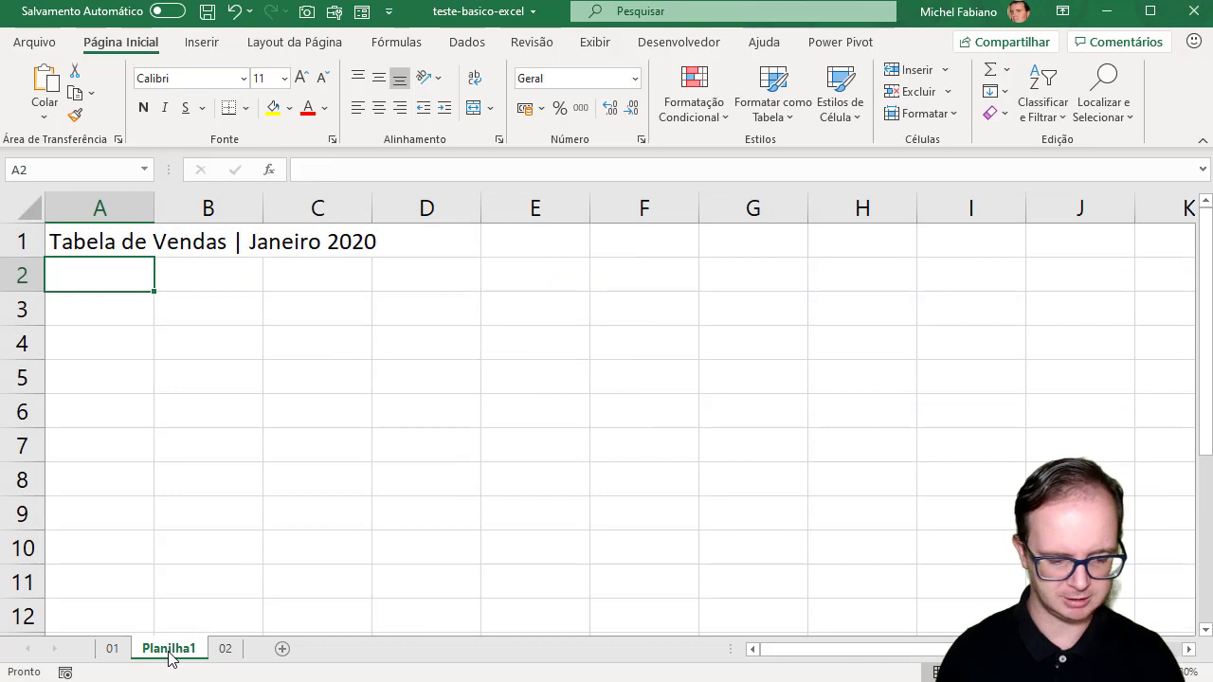
type("Data")
key("Return")
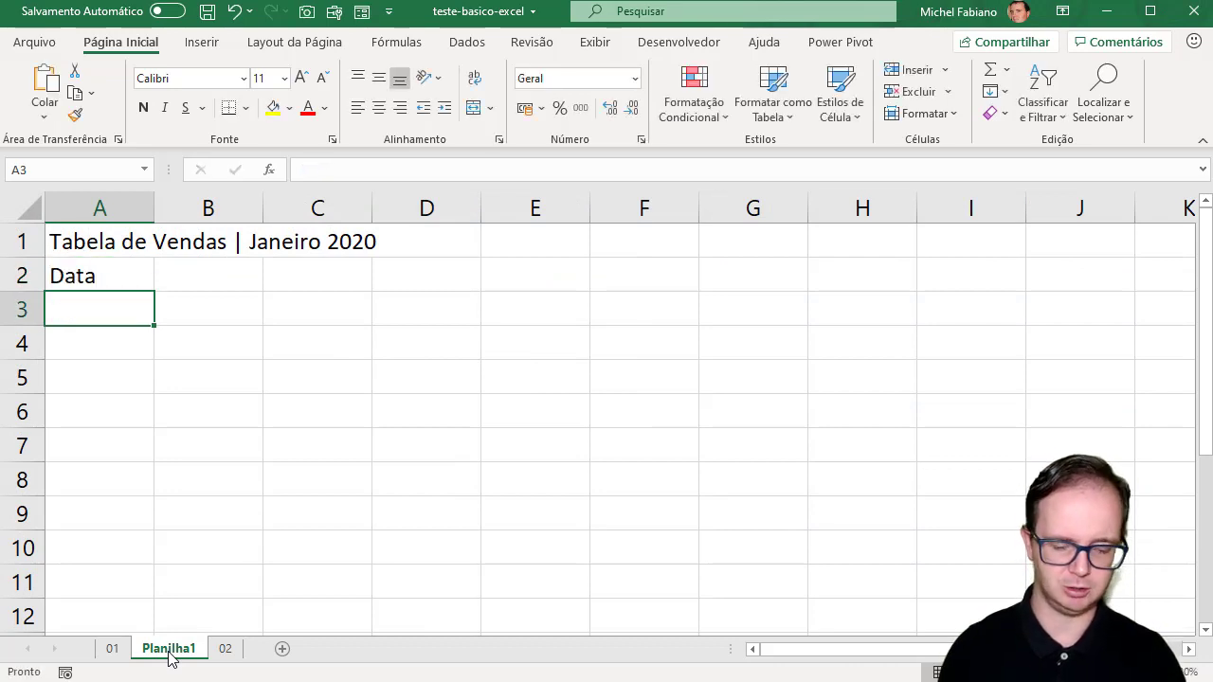
type("02/01/2020")
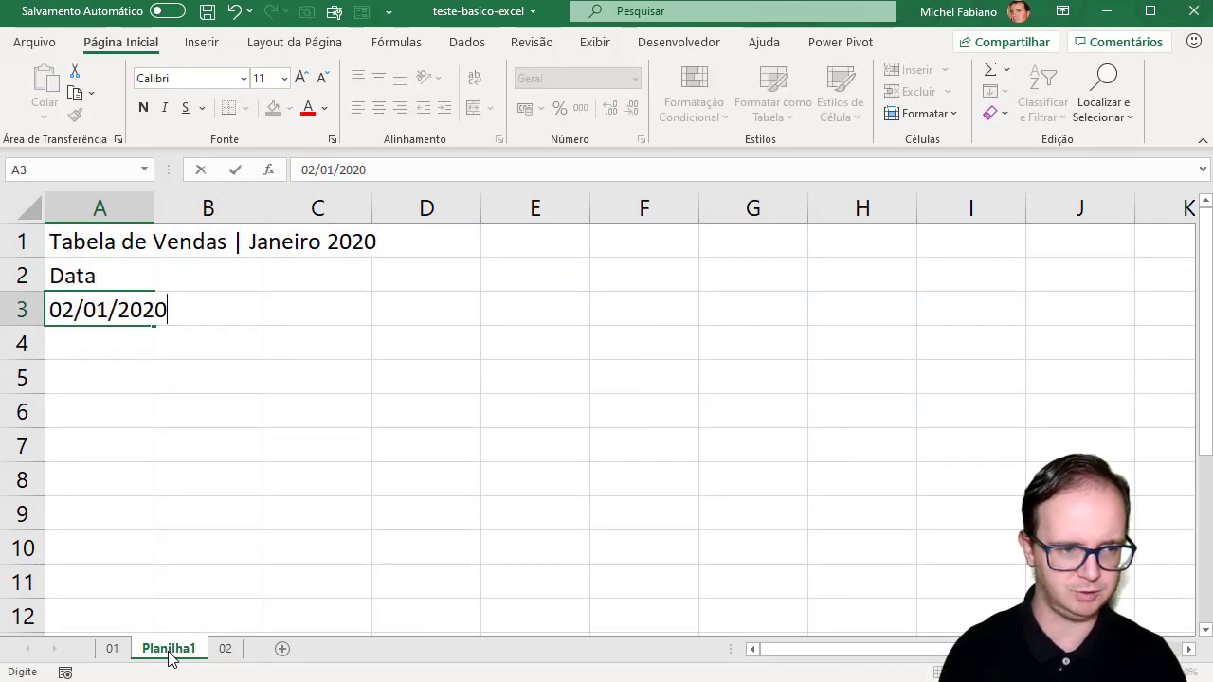
key("Return")
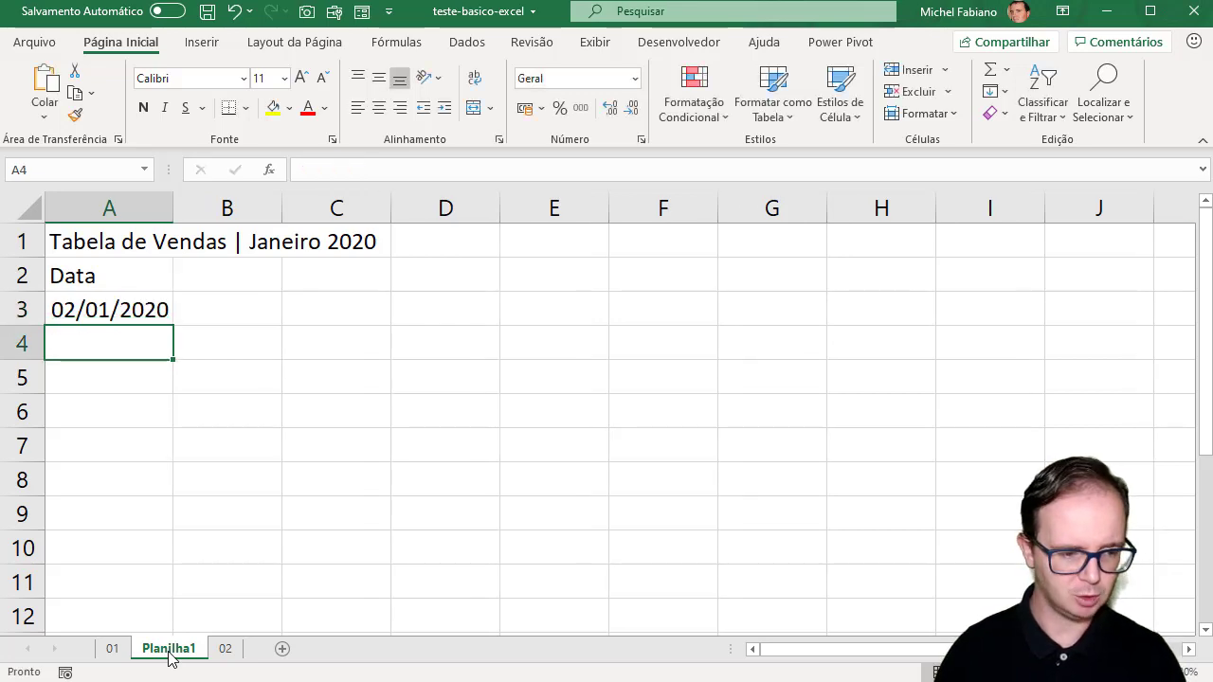
Check the dates on sheet 01 and enter 03/01/2020 in both A4 and A5 of Planilha1.
left_click(116, 649)
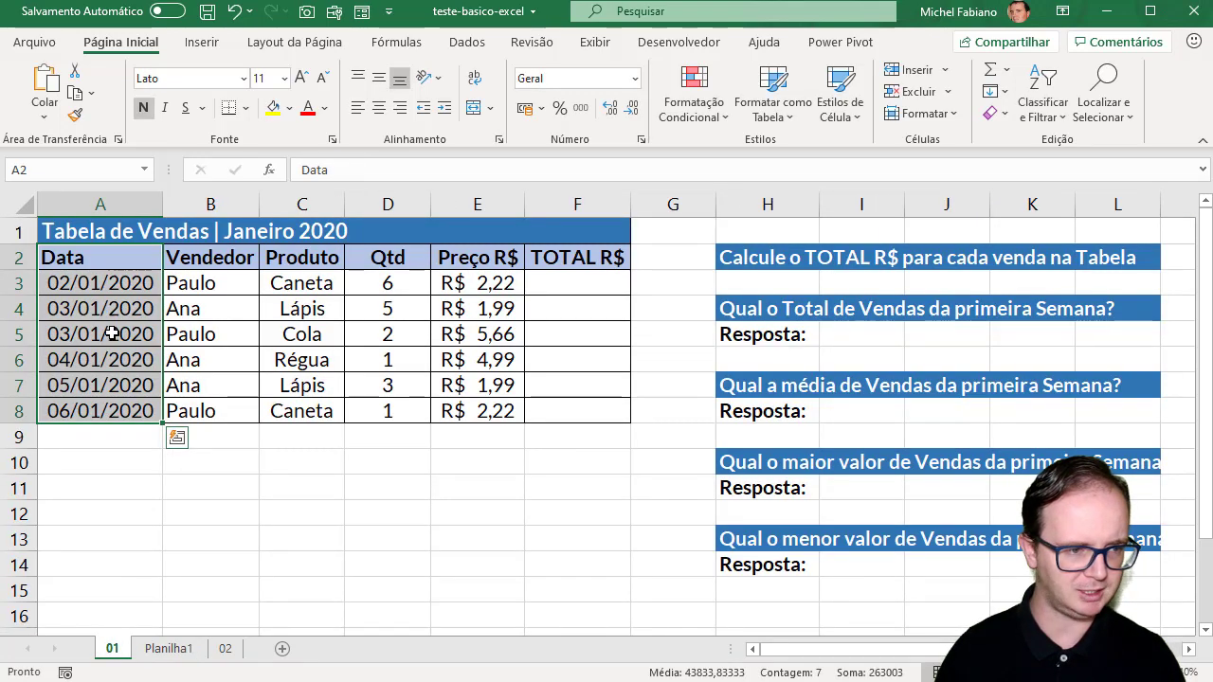
left_click(163, 647)
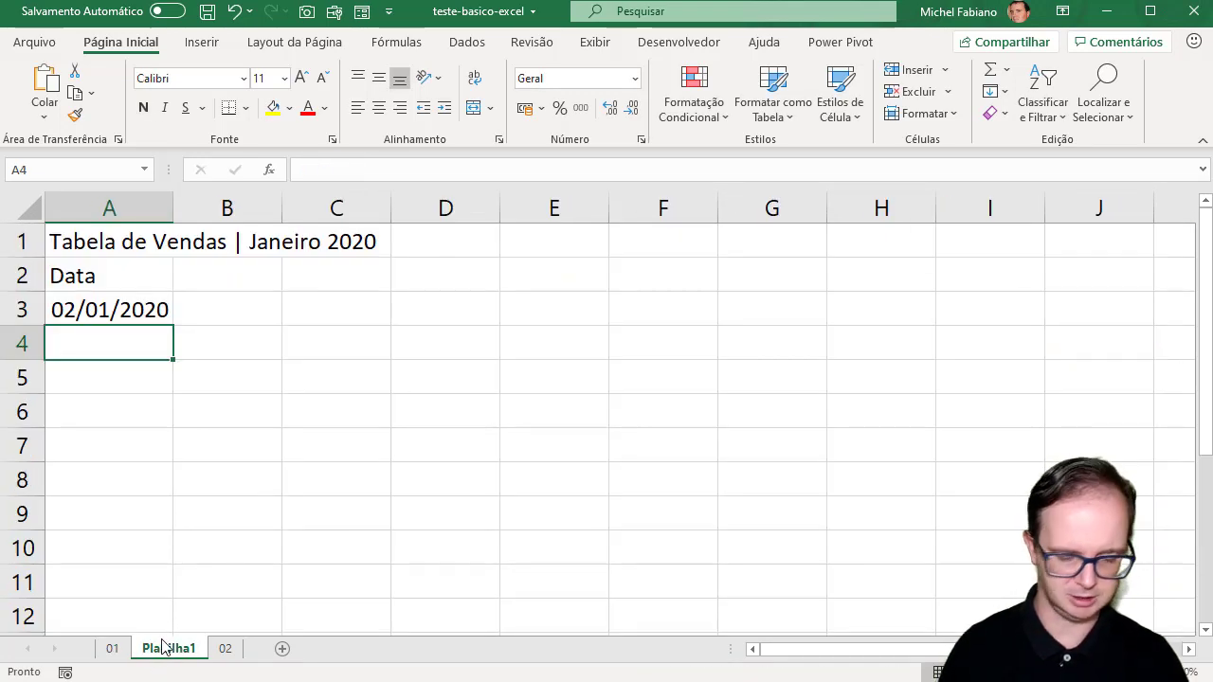
type("03/01/20")
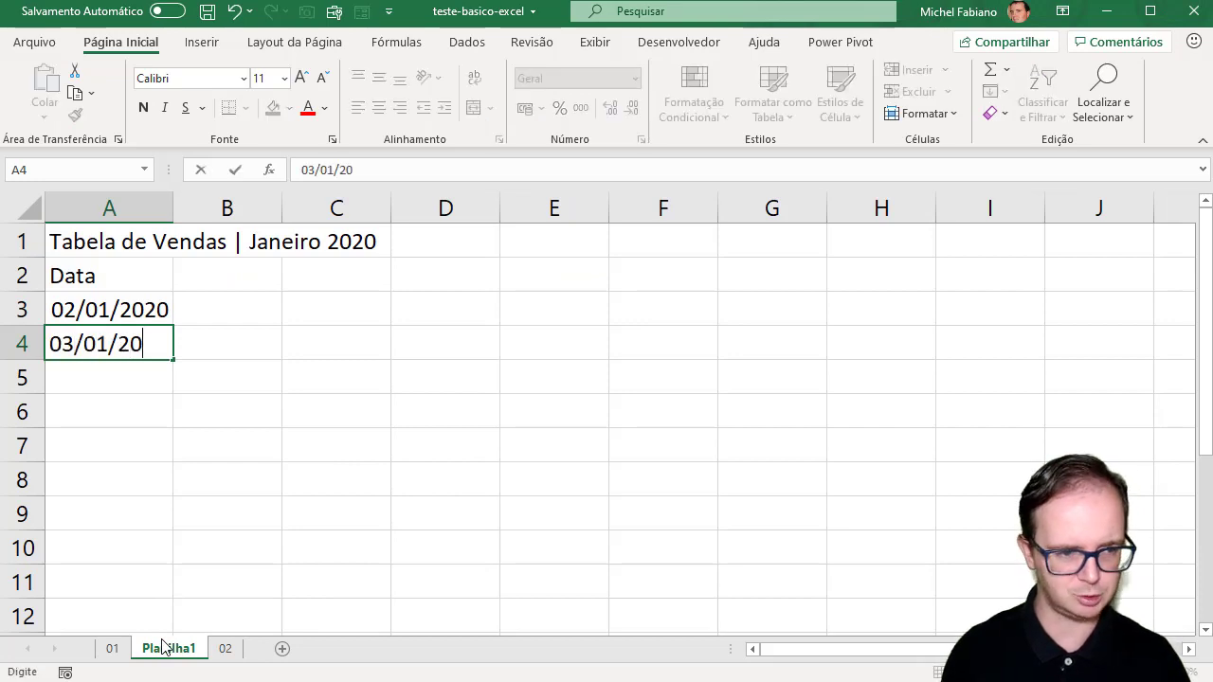
type("20")
key("Return")
type("03/")
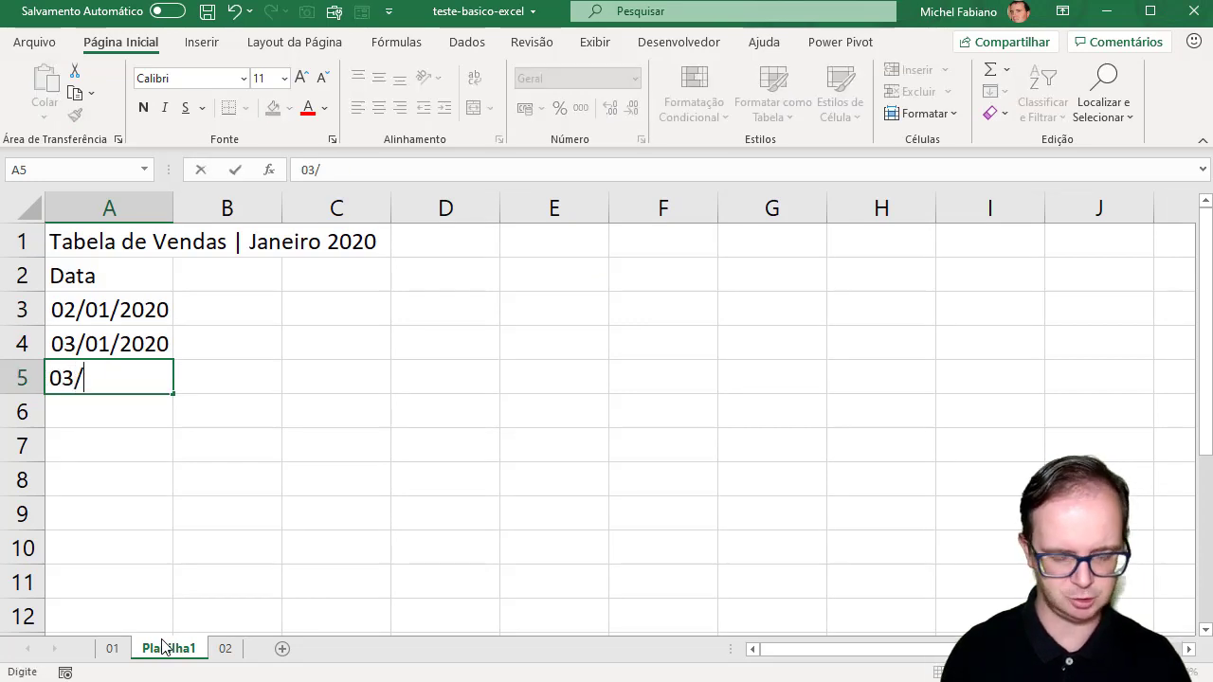
type("01/2020")
key("Return")
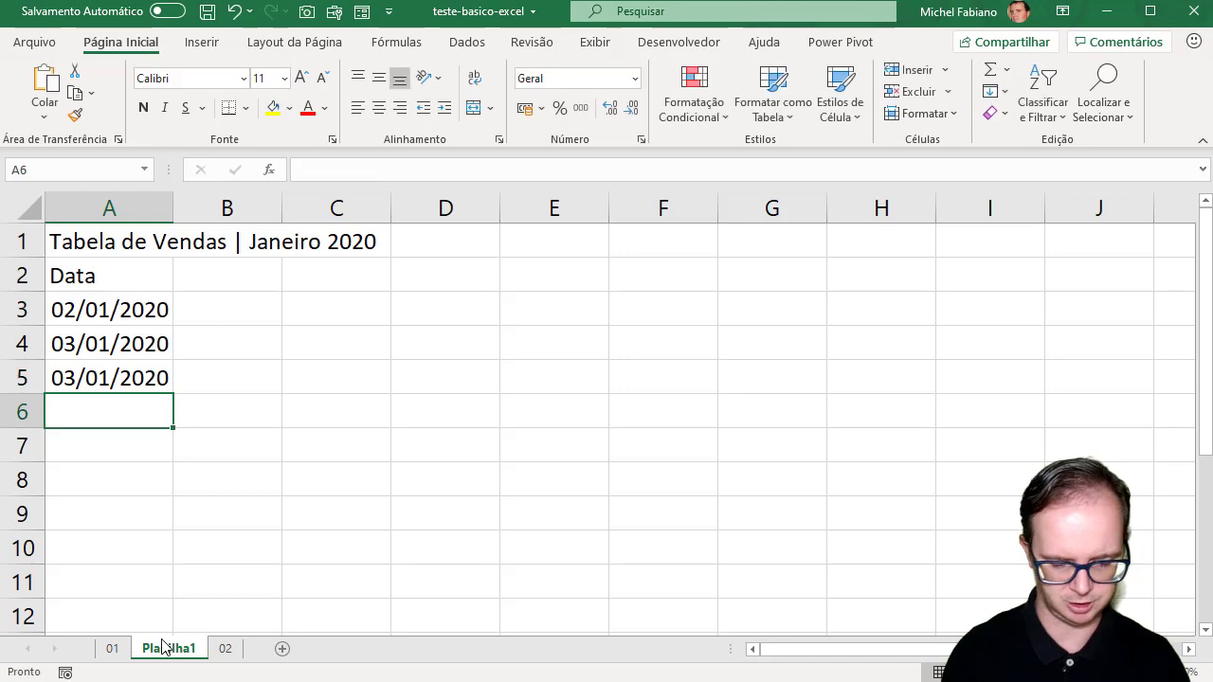
Enter the dates 04/01/2020, 05/01/2020 and 06/01/2020 in cells A6, A7 and A8 of Planilha1.
type("04/01/2020")
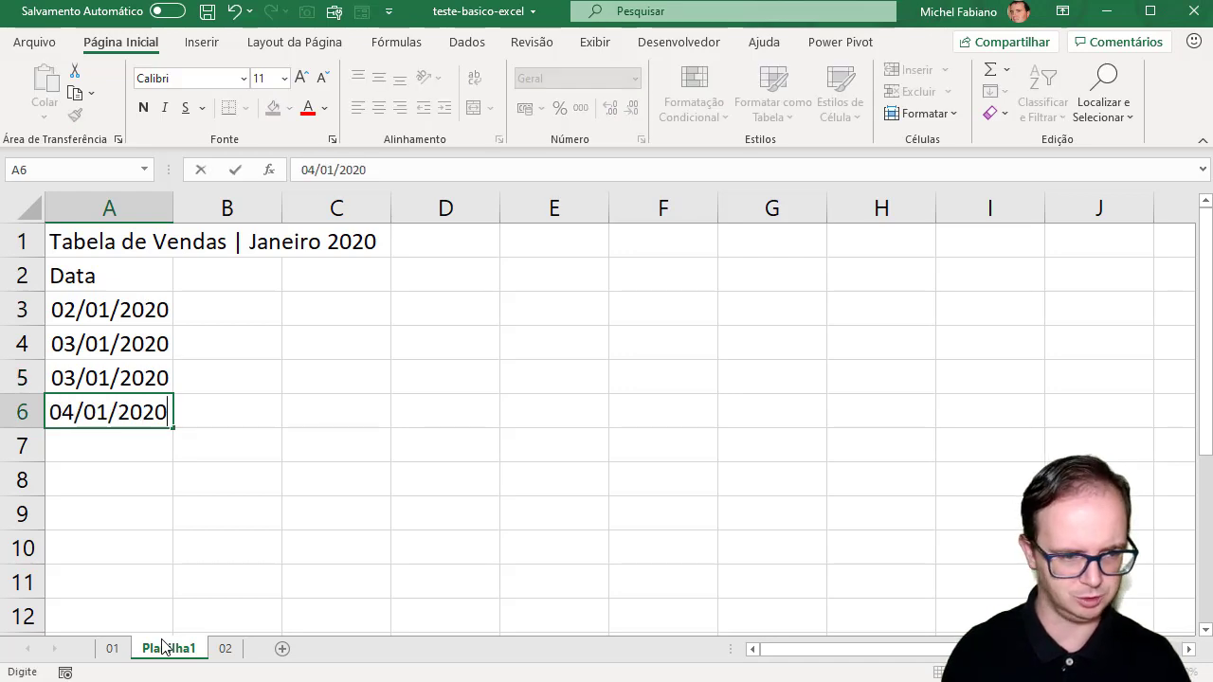
key("Return")
type("04/")
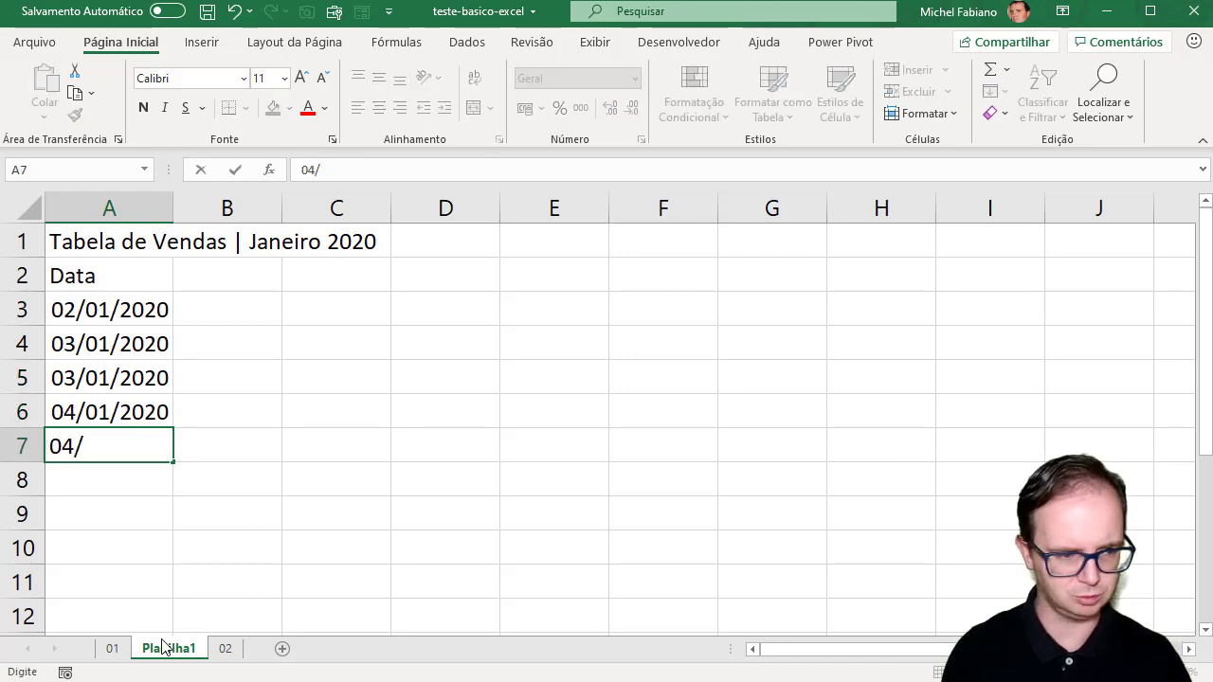
type("0")
key("BackSpace")
key("BackSpace")
key("BackSpace")
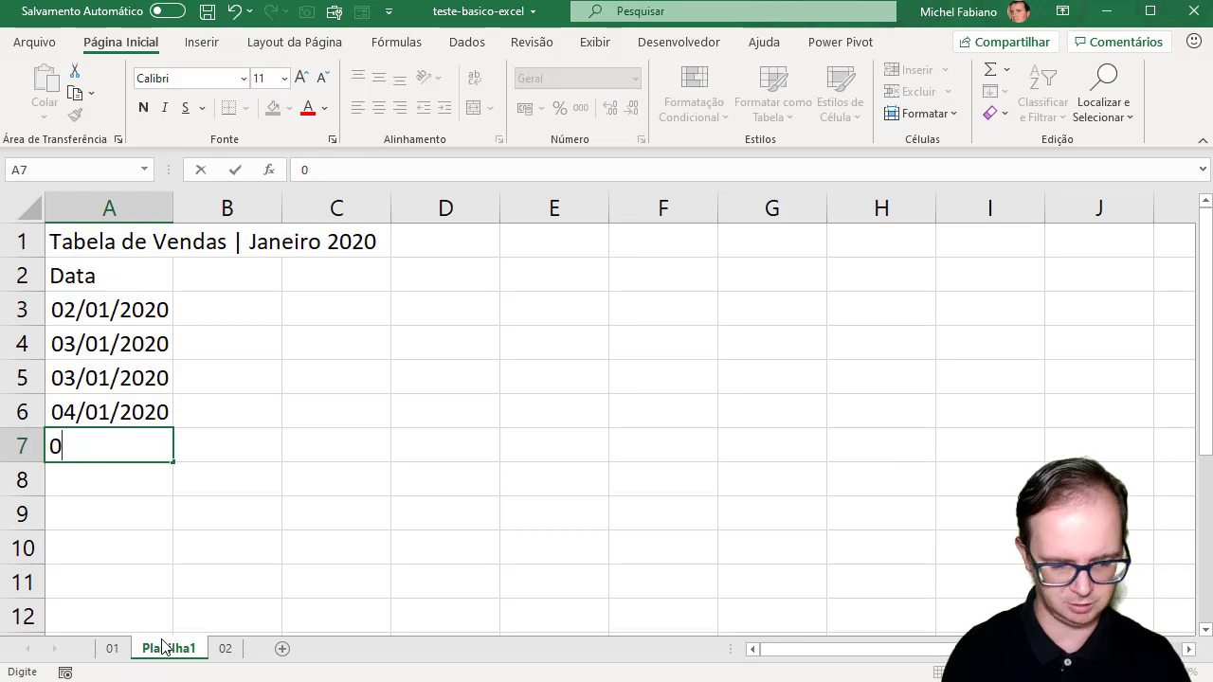
type("5/01/2020")
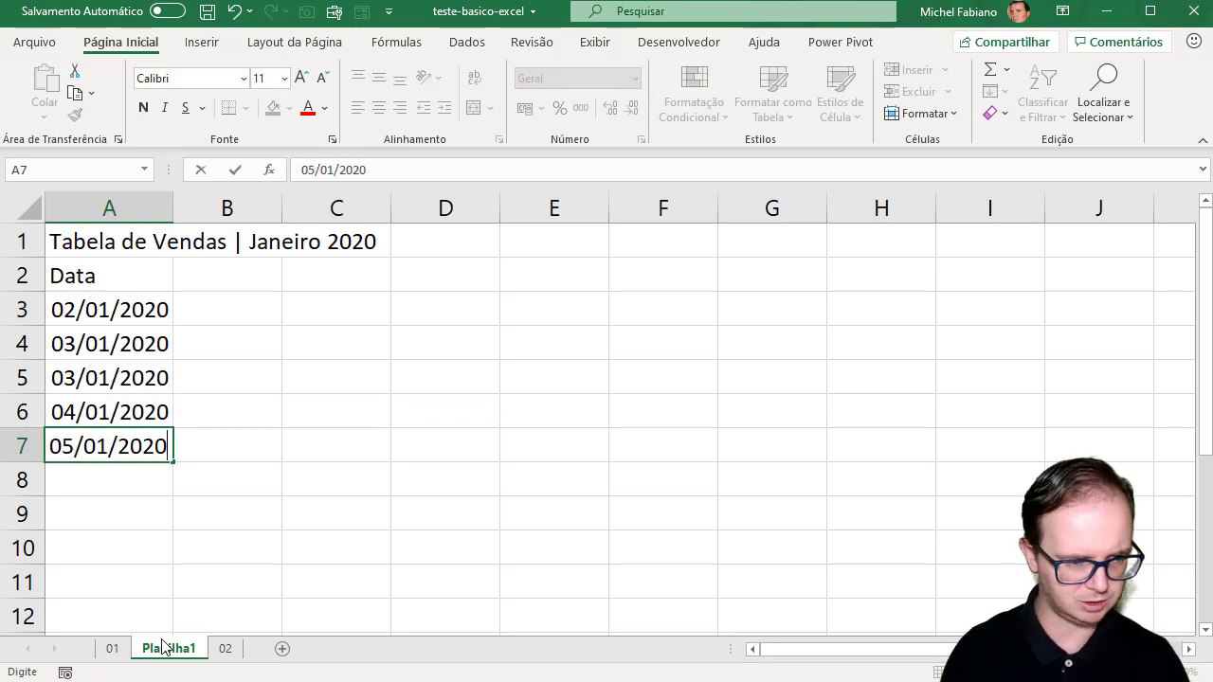
key("Return")
type("06/01/2020")
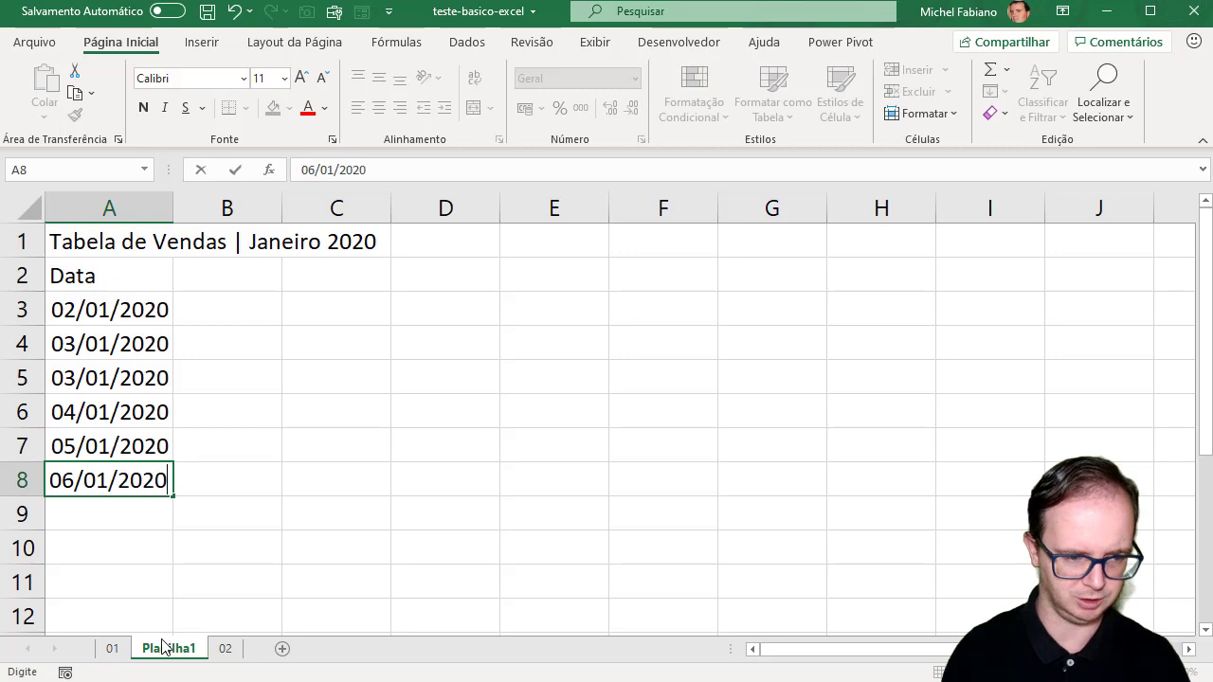
key("Return")
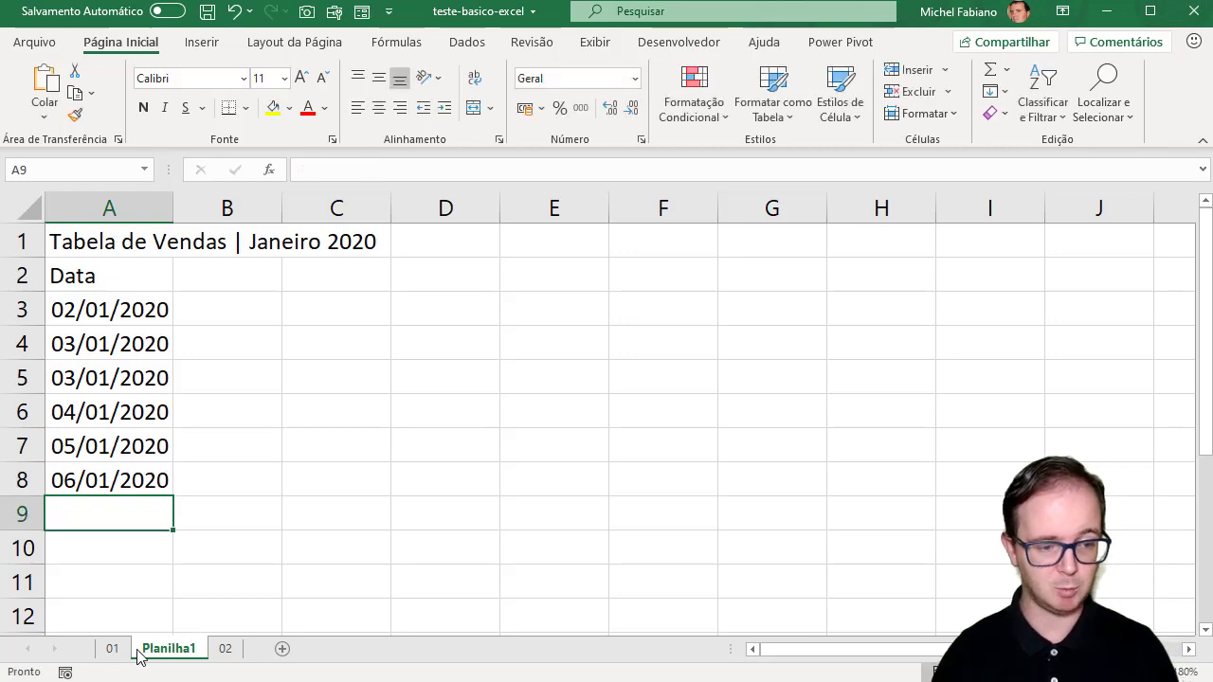
Review the date and seller columns on sheet 01 and enter the header "Vendedor" in B2 of Planilha1.
left_click(113, 650)
left_click_drag(125, 259, 128, 409)
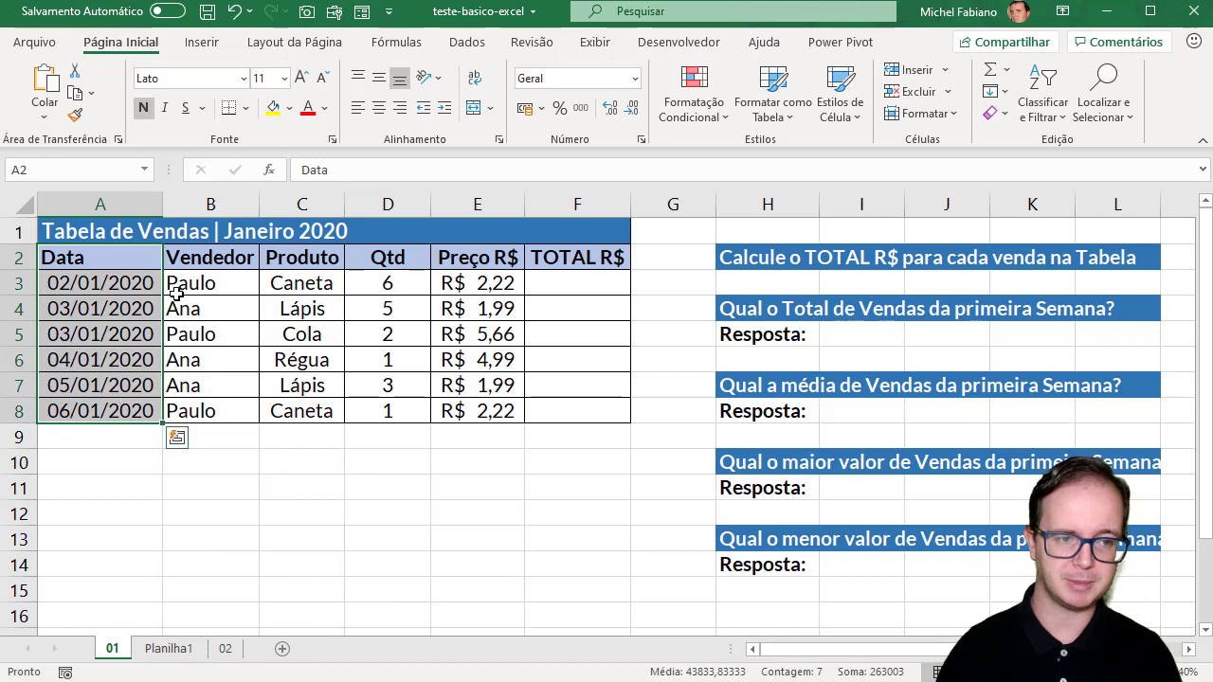
left_click_drag(201, 262, 202, 410)
left_click(168, 648)
left_click(237, 274)
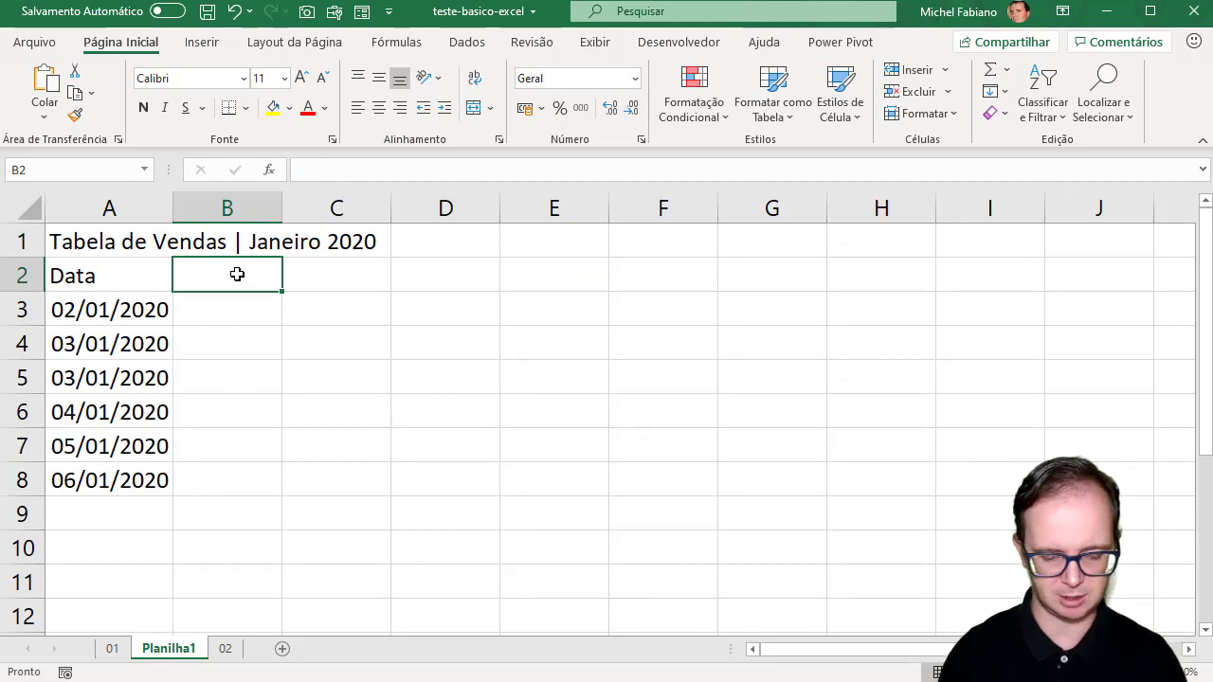
type("V")
key("BackSpace")
type("Vendedo")
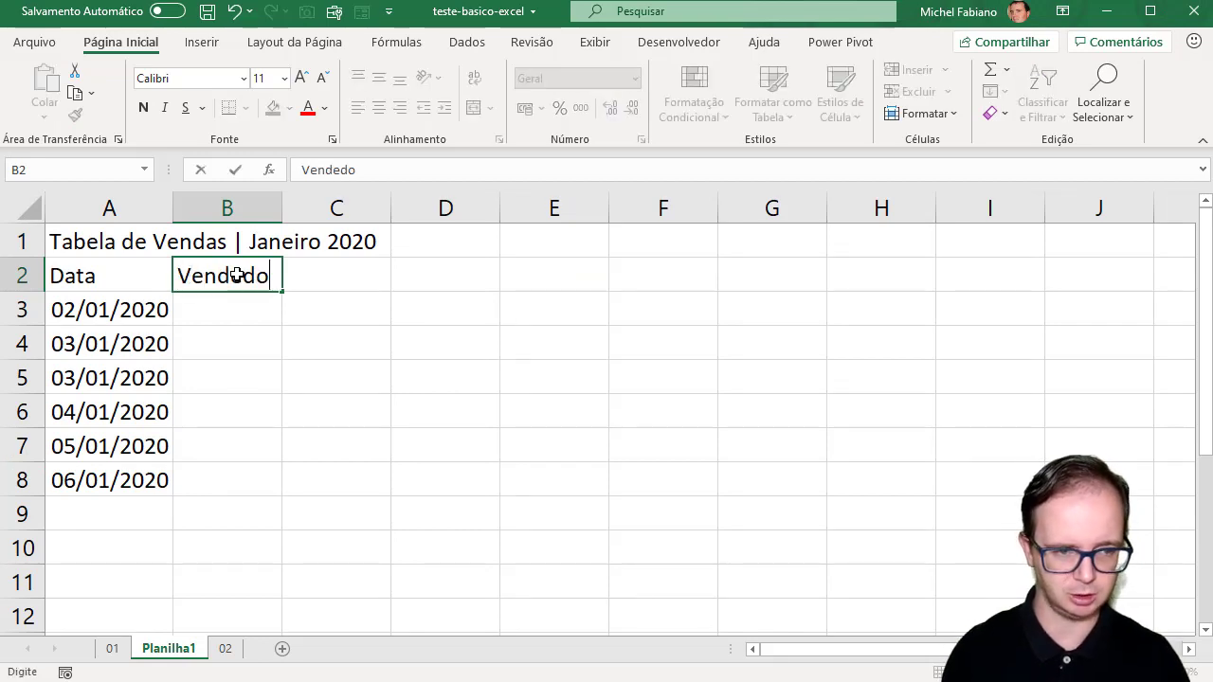
type("r")
key("Return")
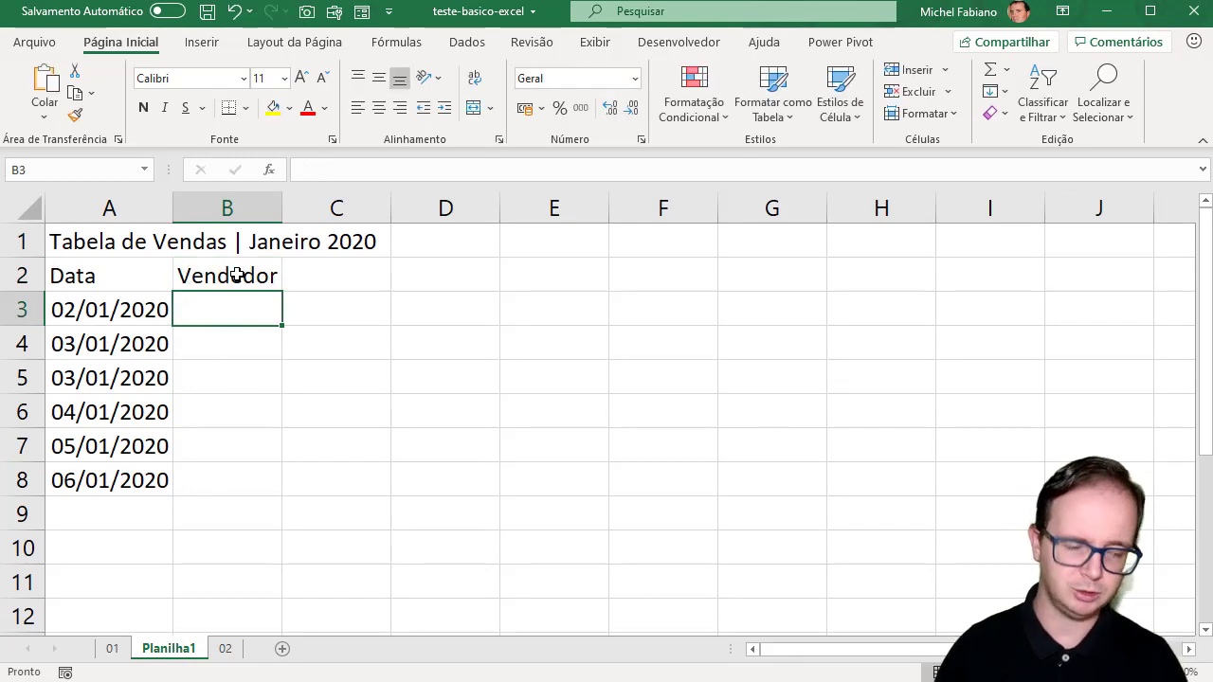
Check the seller column on sheet 01 and enter the six sellers' first names in the same order in B3:B8 of Planilha1.
left_click(112, 648)
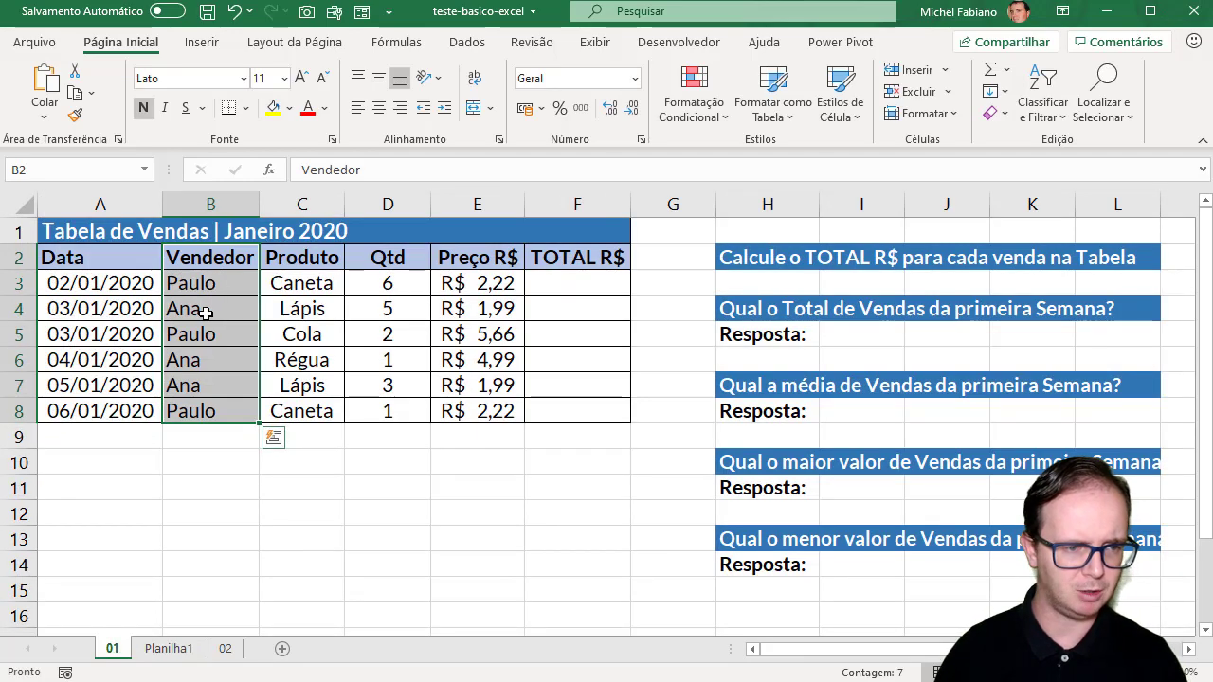
left_click(186, 650)
type("Paulo")
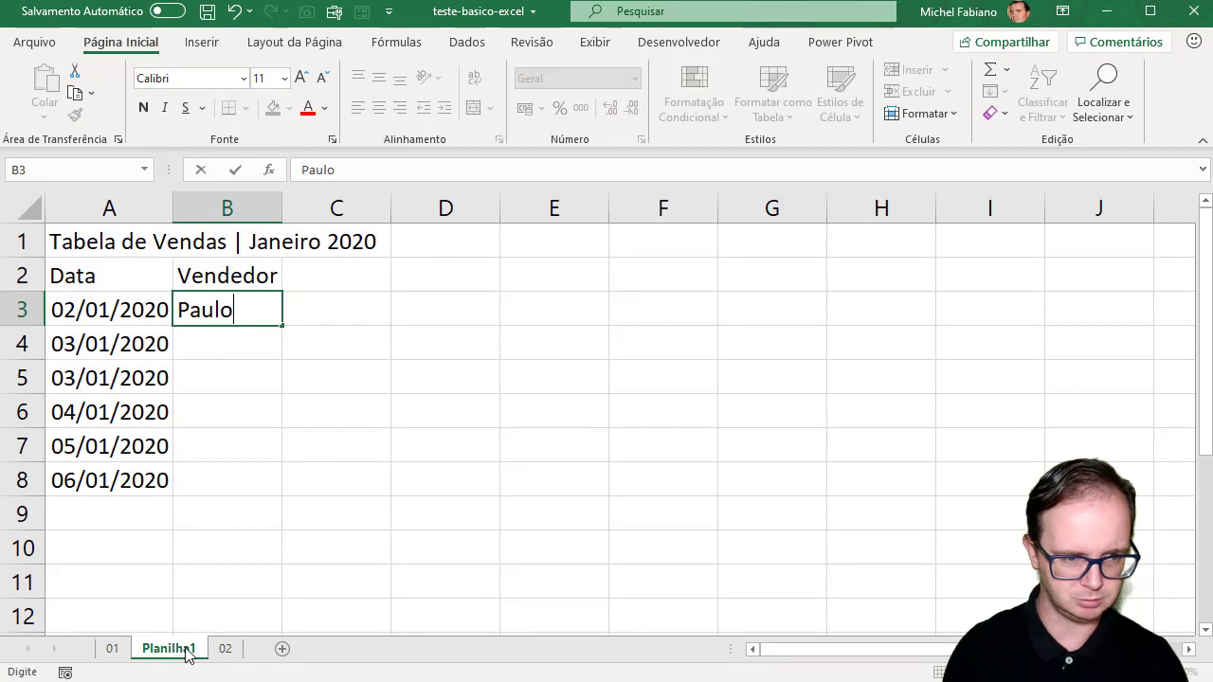
key("Return")
type("Ana")
key("Return")
type("Paulo")
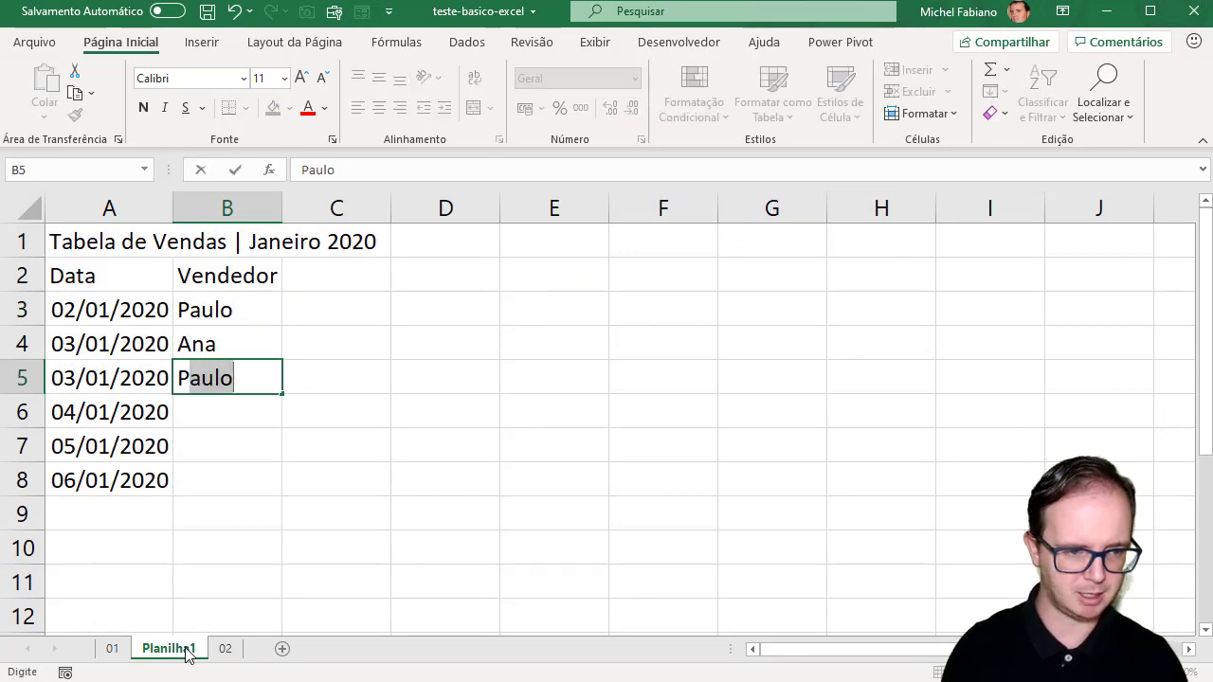
key("Return")
type("A")
key("Return")
type("A")
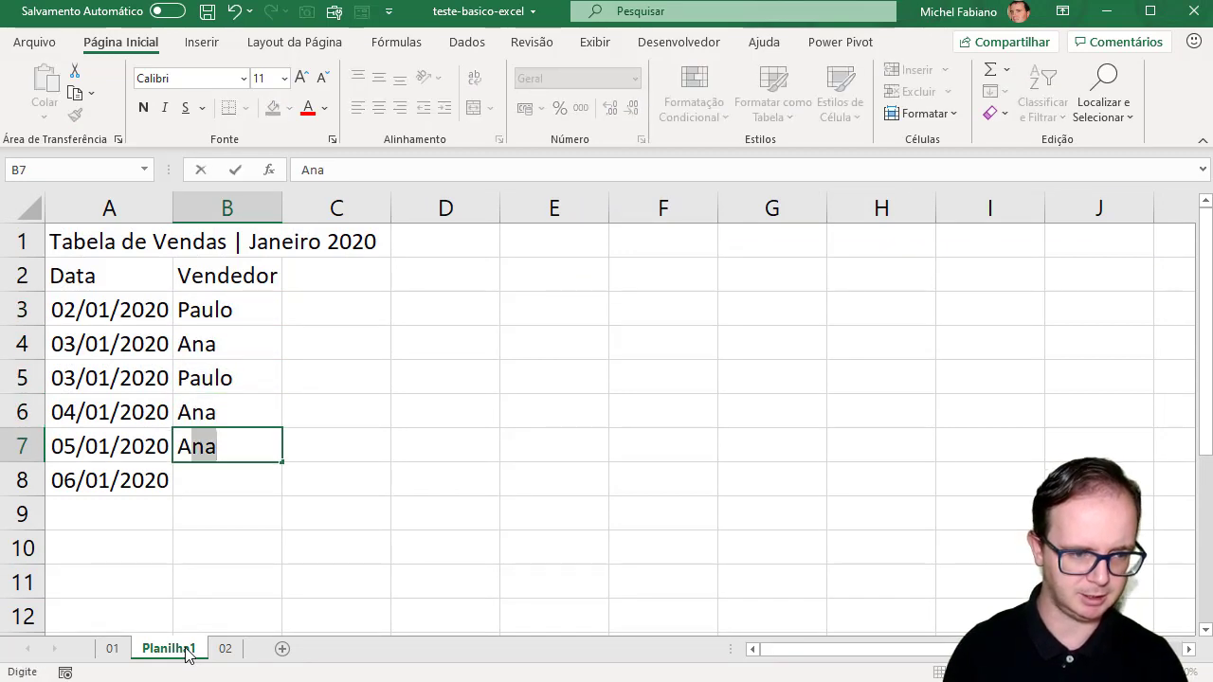
key("Return")
type("P")
key("Return")
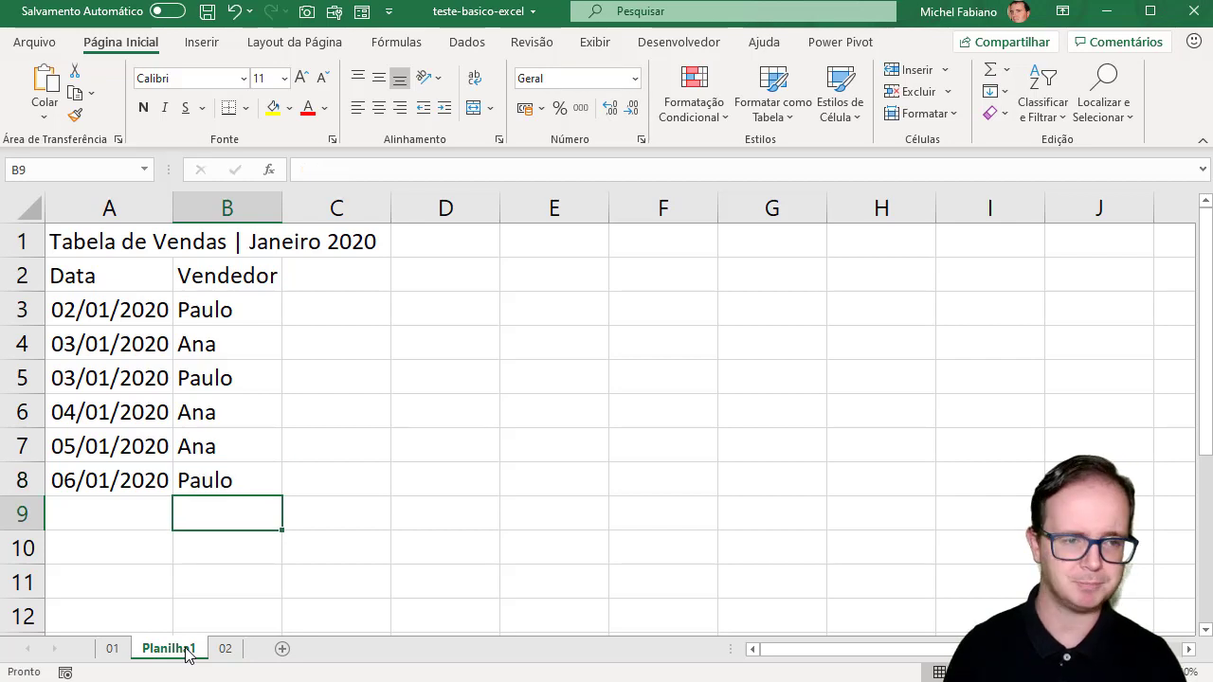
Look up the third column's header on sheet 01 and enter "Produto" in C2 of Planilha1.
left_click(348, 282)
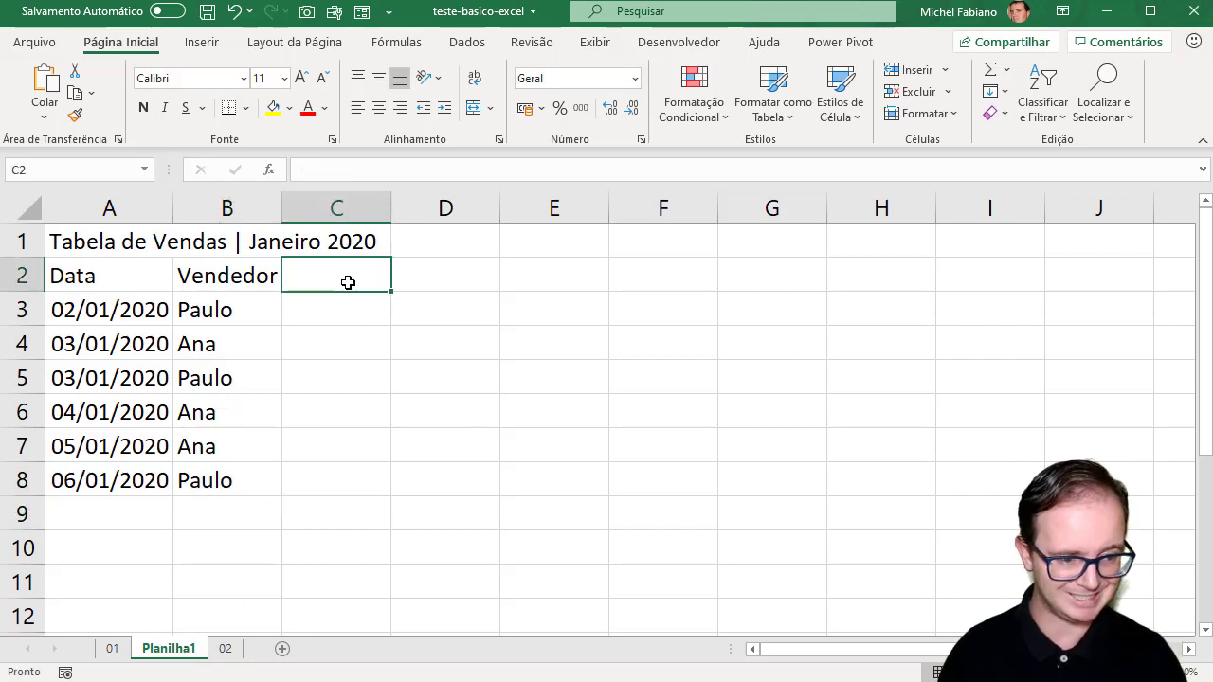
left_click(116, 649)
left_click(315, 262)
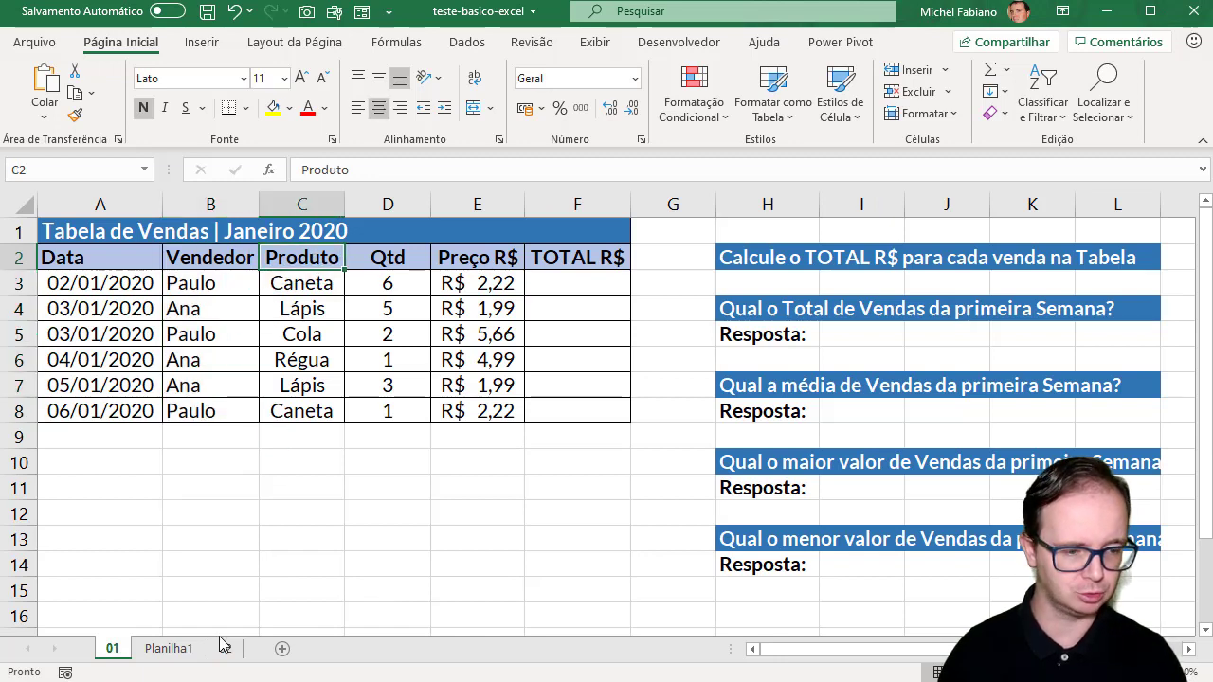
left_click(168, 650)
type("Produto")
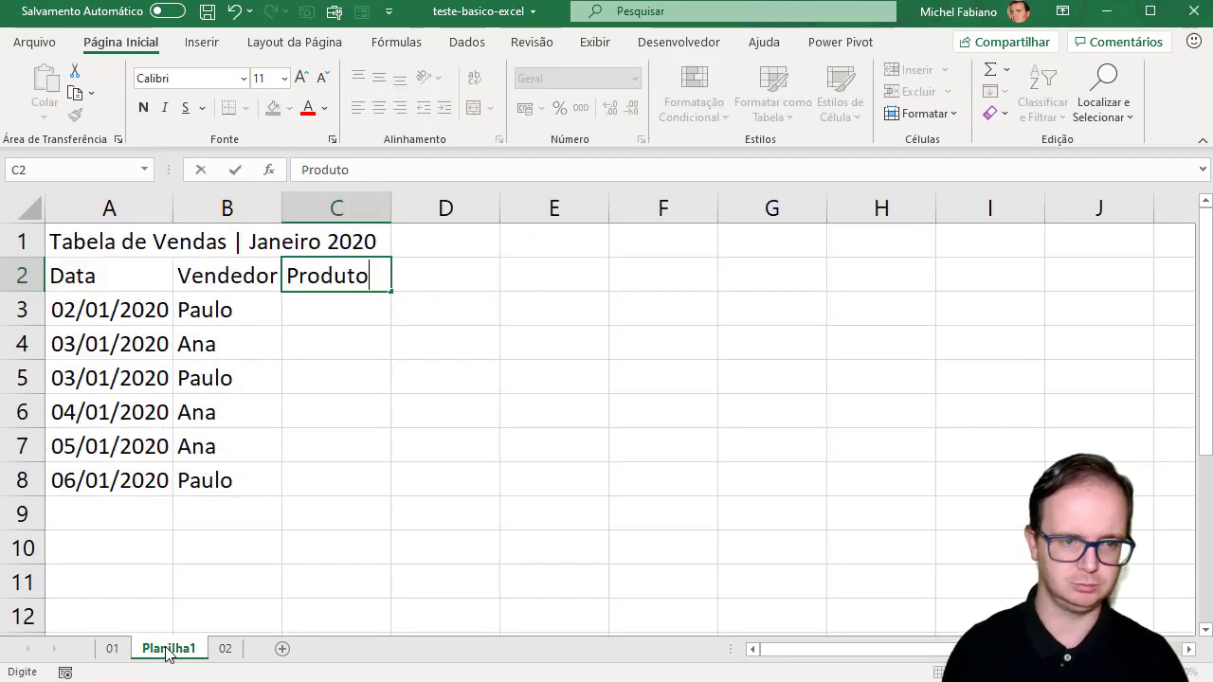
key("Return")
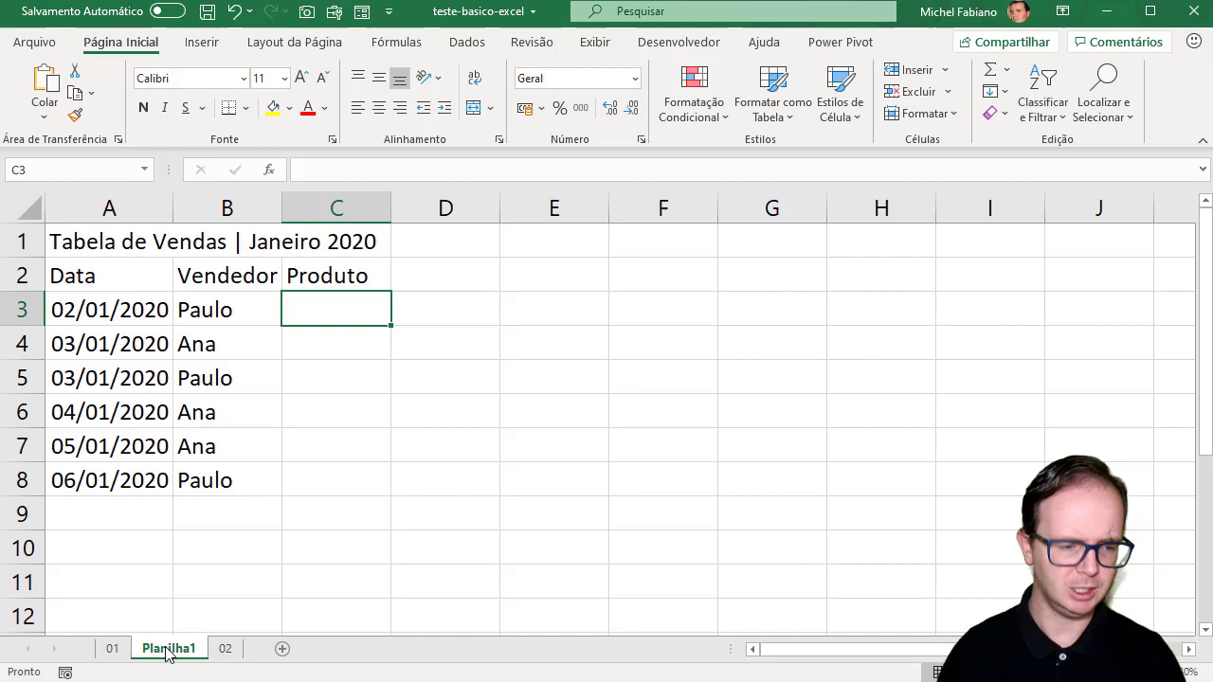
Using sheet 01 as reference, enter the products Caneta, Lápis and Cola in C3:C5 of Planilha1.
left_click(114, 649)
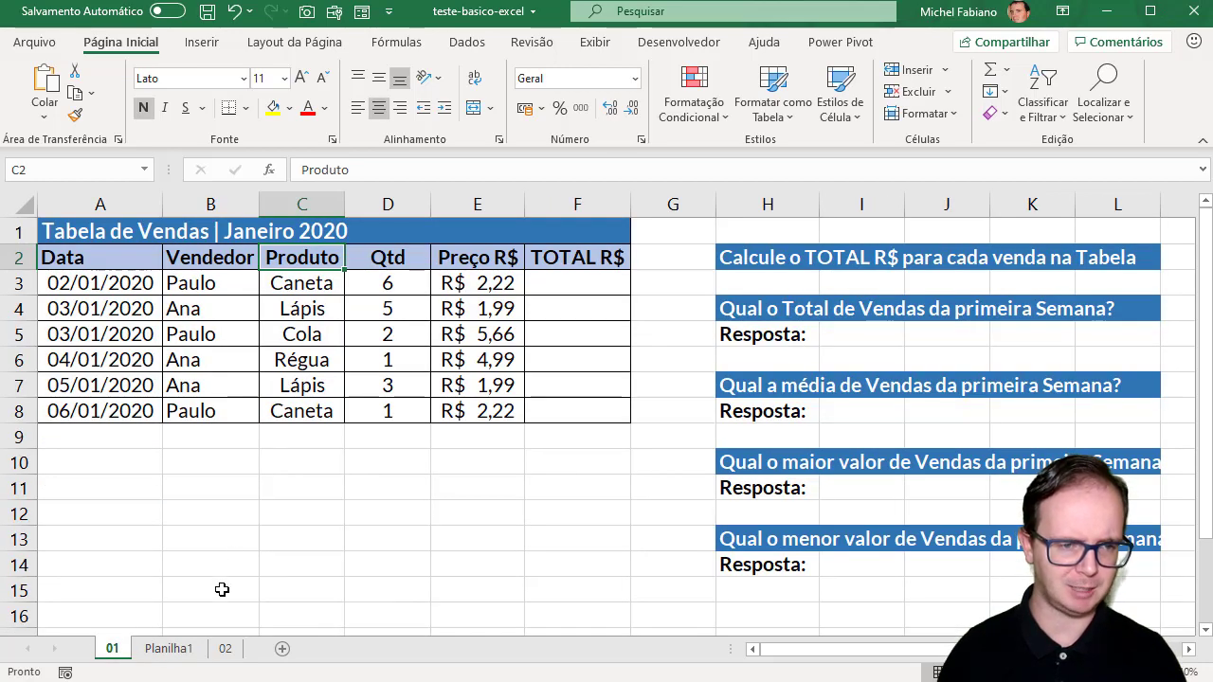
left_click(168, 648)
type("Caneta")
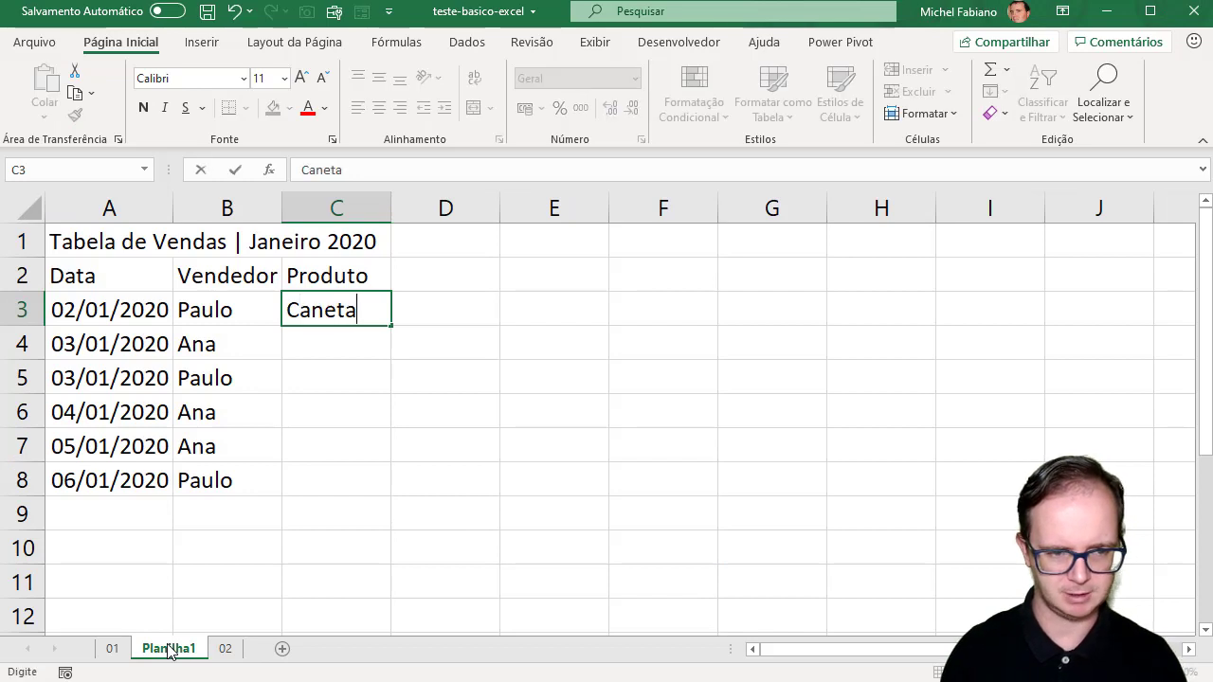
key("Return")
type("Lápis")
key("Return")
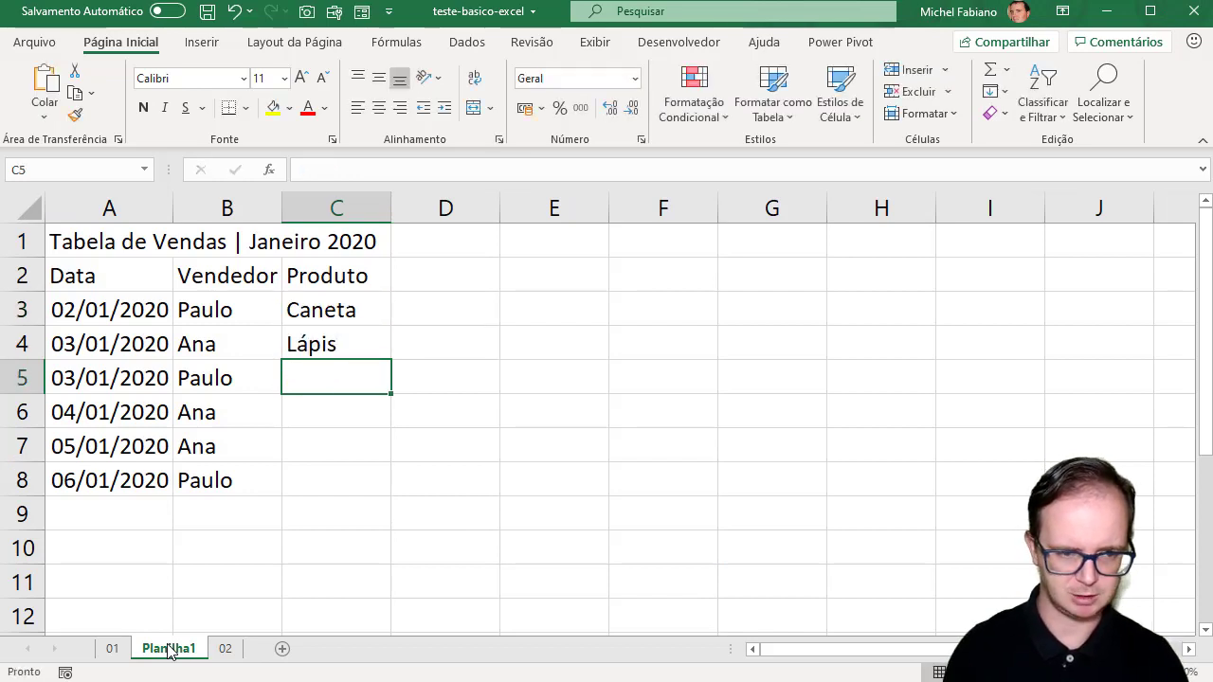
type("Cola")
key("Return")
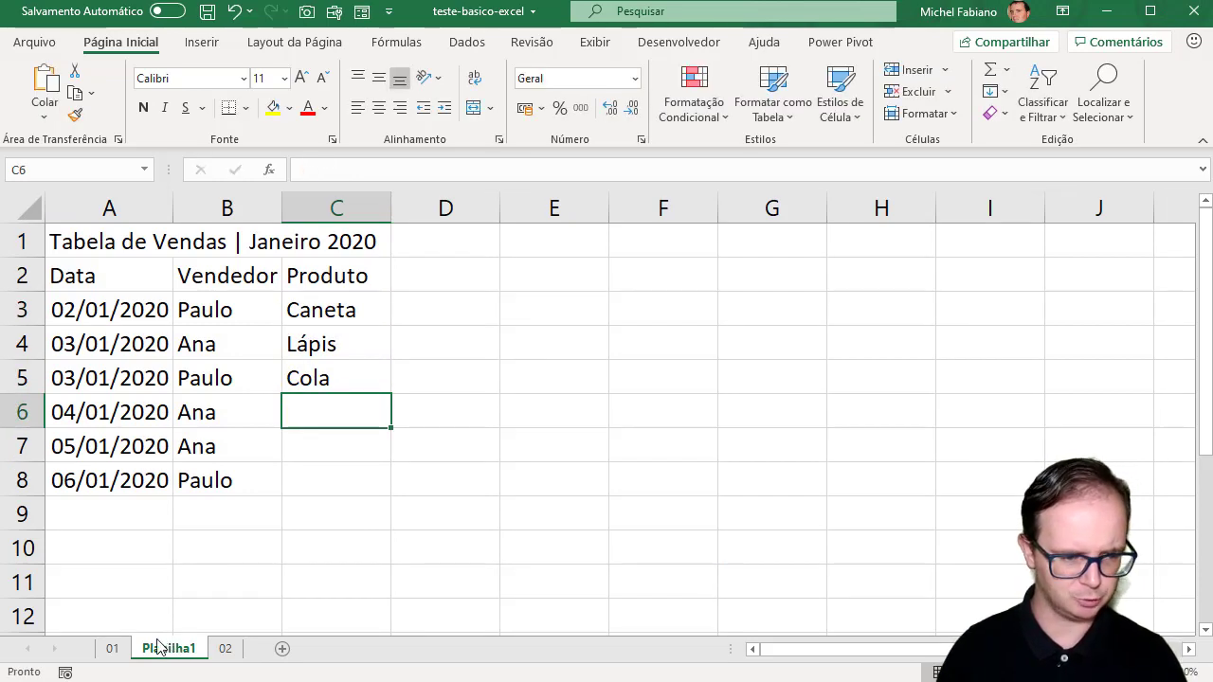
Check the remaining products on sheet 01 and enter Régua, Lápis and Caneta in C6:C8 of Planilha1.
left_click(111, 649)
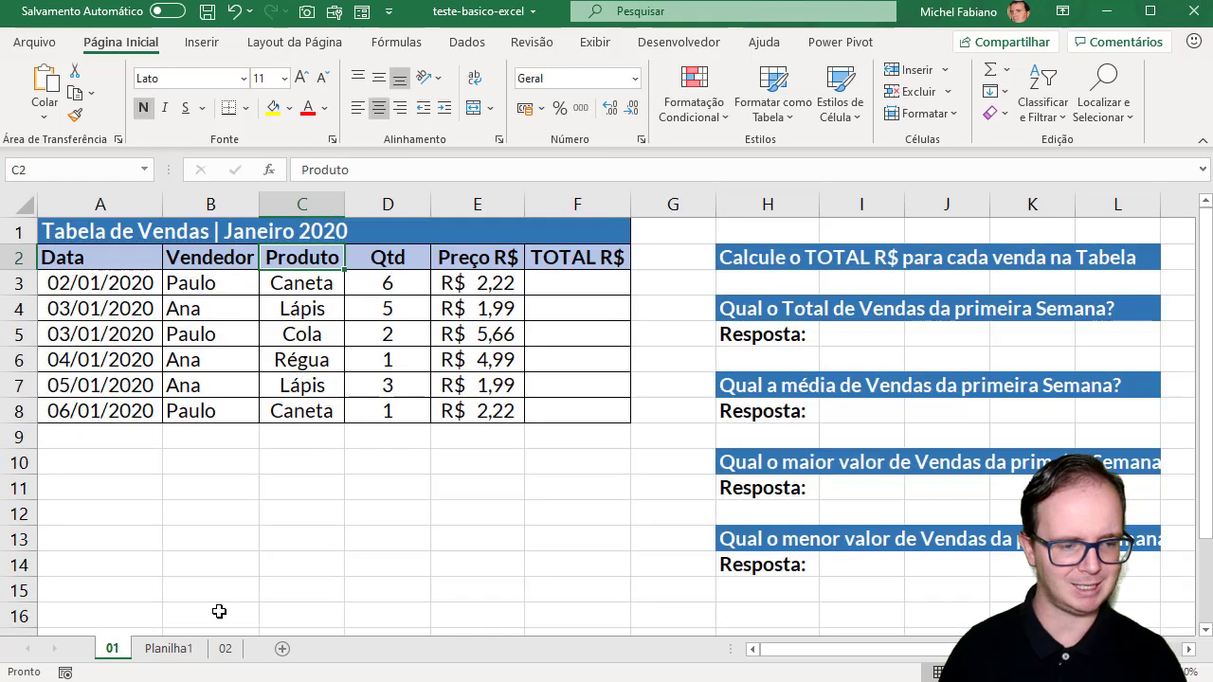
left_click(171, 649)
type("Régua")
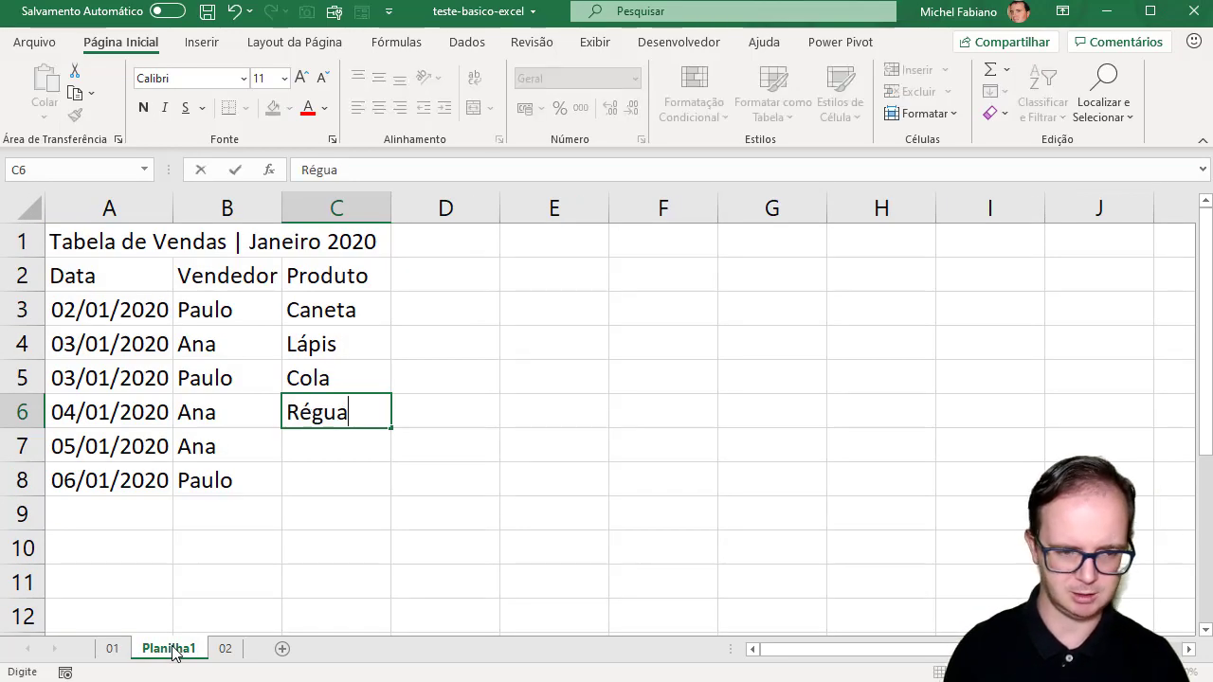
key("Return")
type("Lápis")
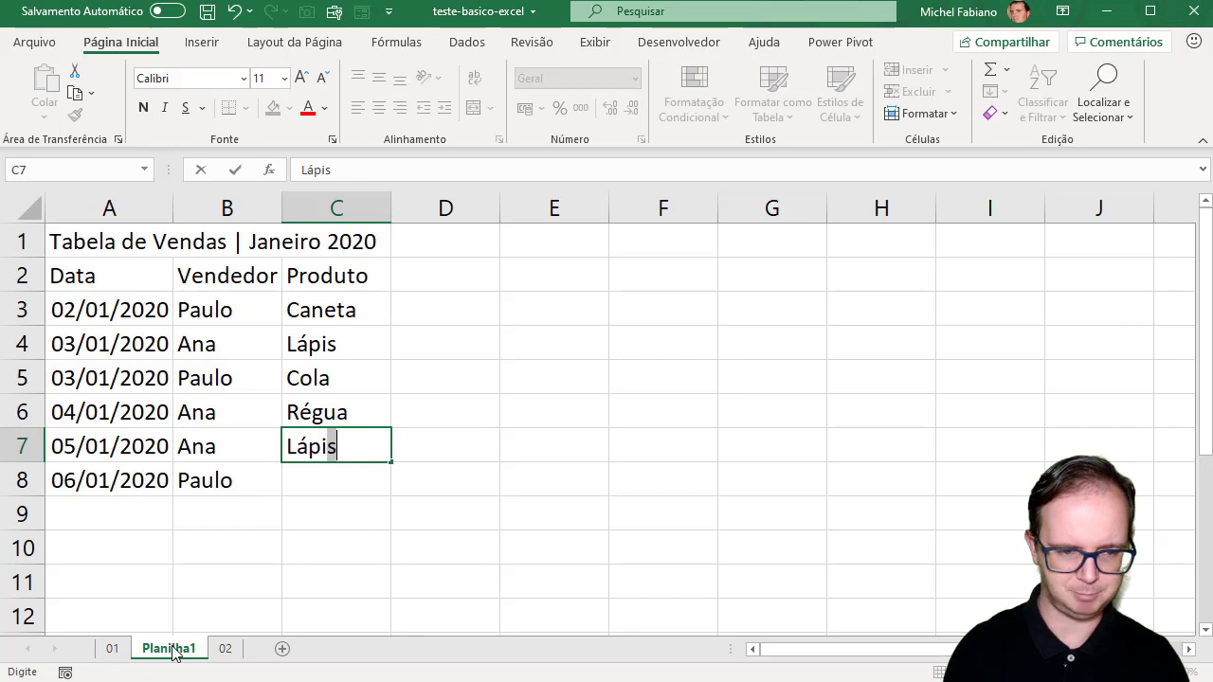
key("Return")
type("Caneta")
key("Return")
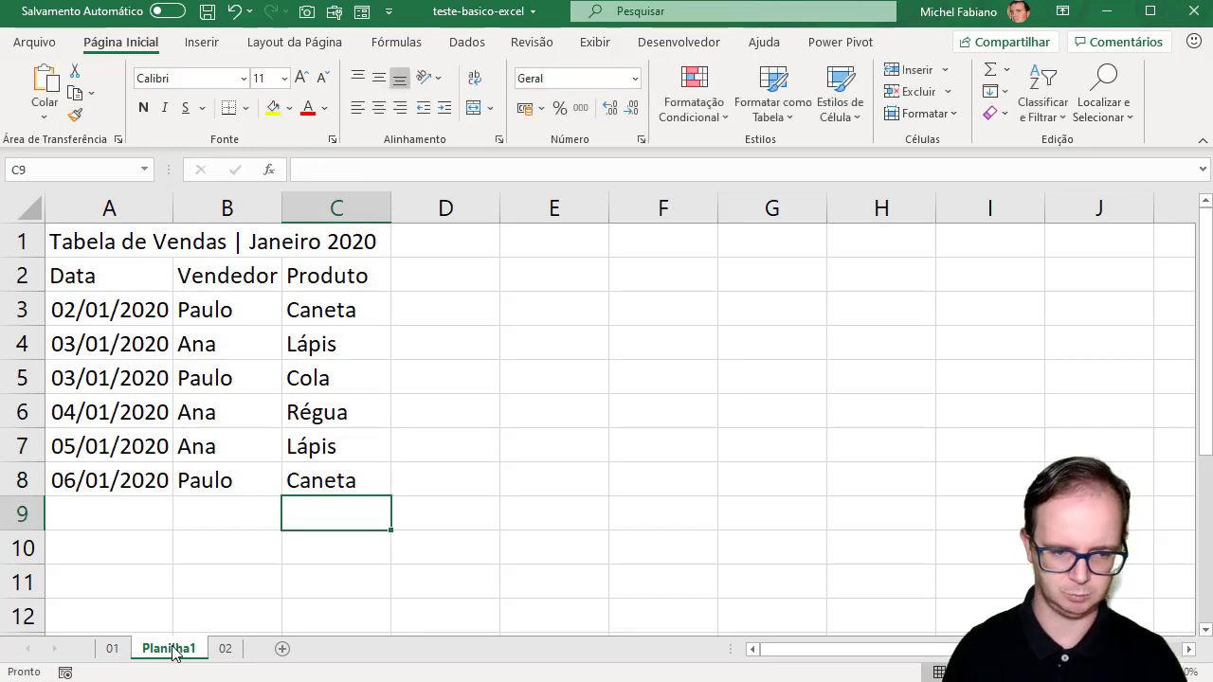
Check the fourth column on sheet 01 and enter the header "Qtd" in D2 of Planilha1.
key("Right")
key("Up")
key("Up")
key("Up")
key("Up")
key("Up")
key("Up")
key("Up")
key("Up")
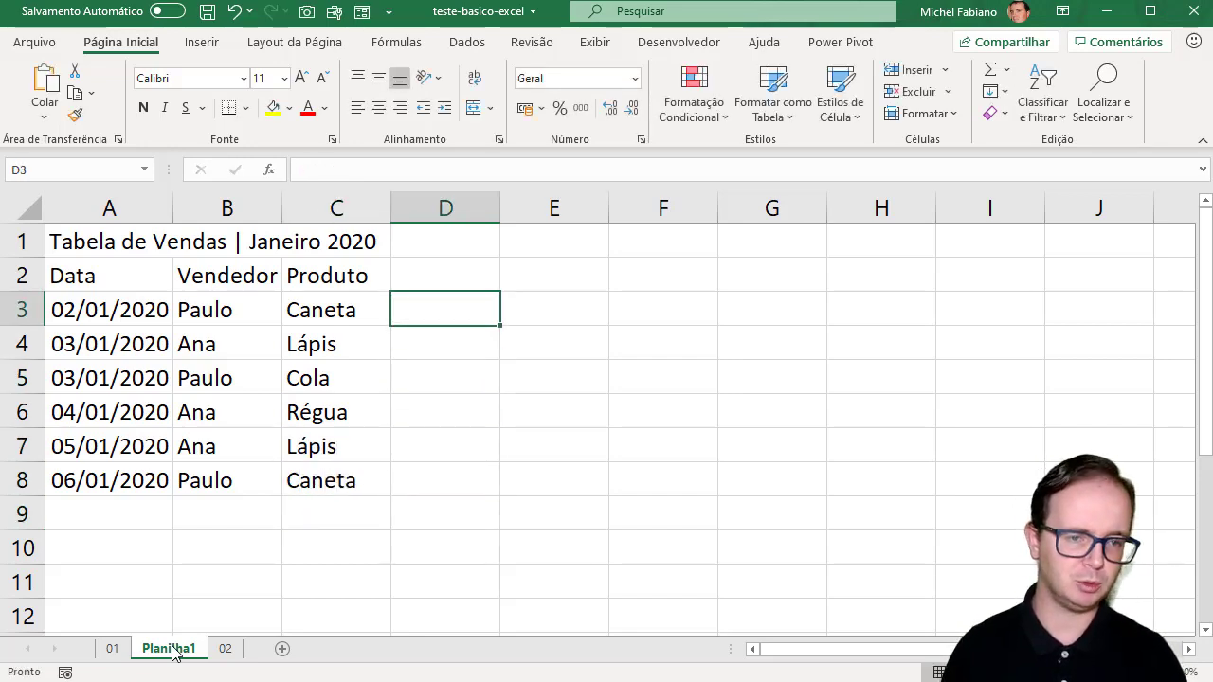
key("Down")
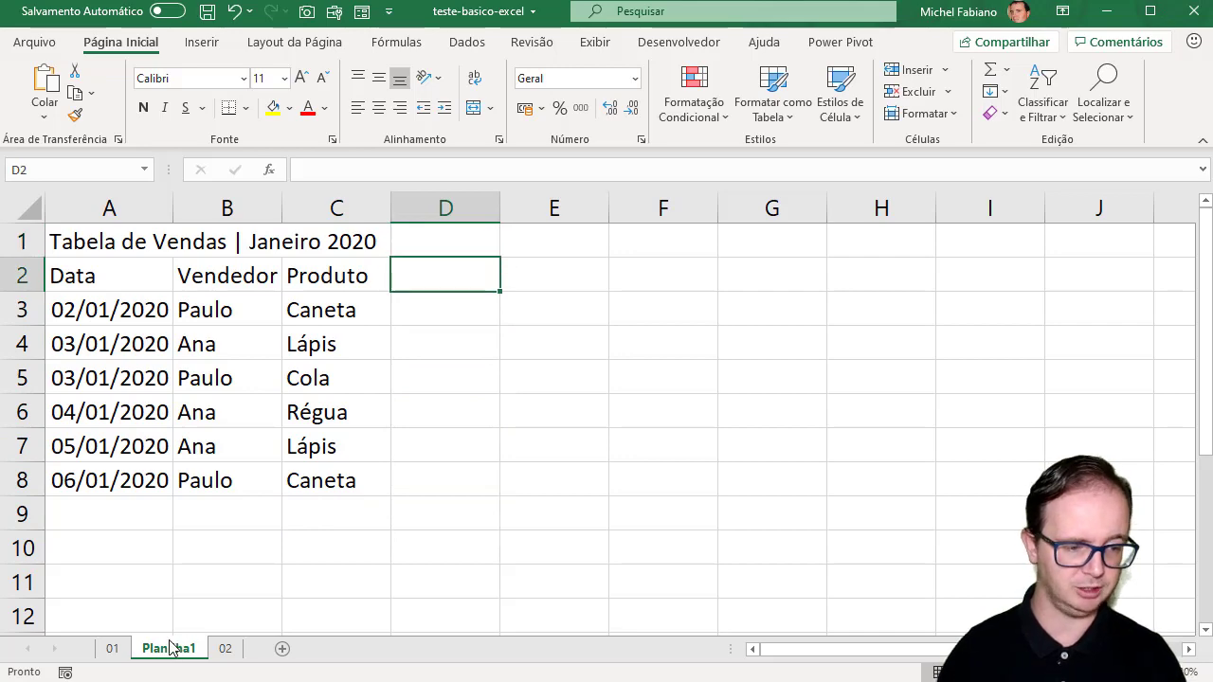
left_click(111, 648)
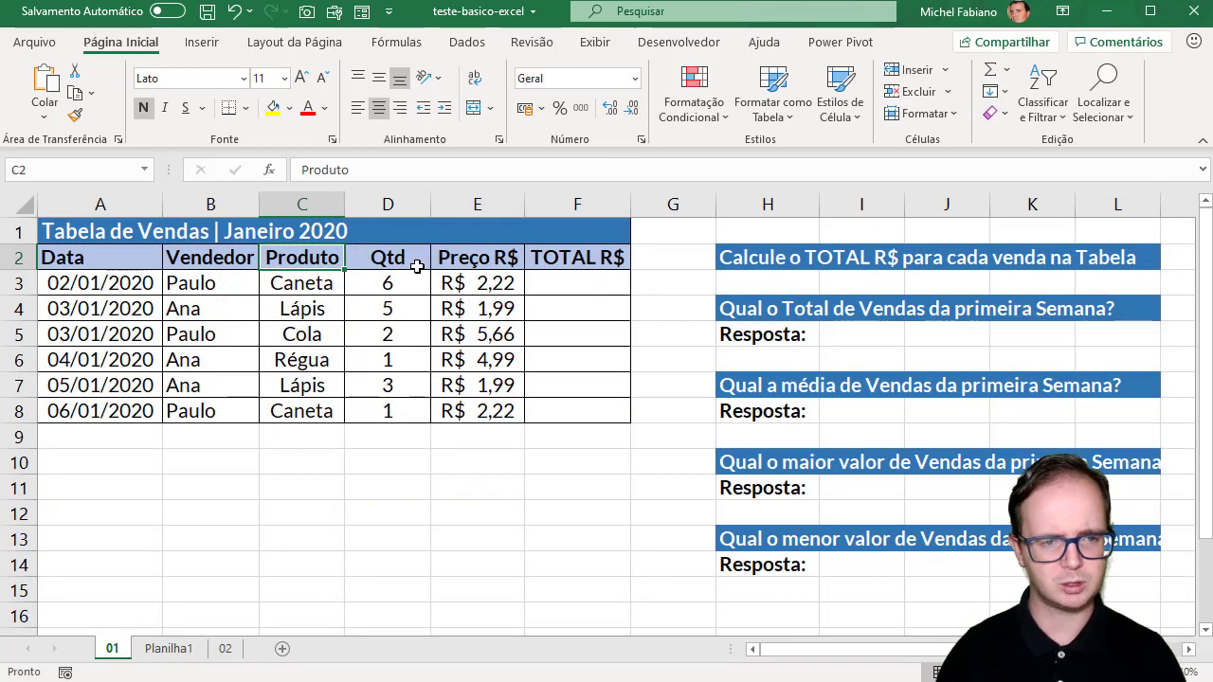
left_click(169, 650)
type("Qtd")
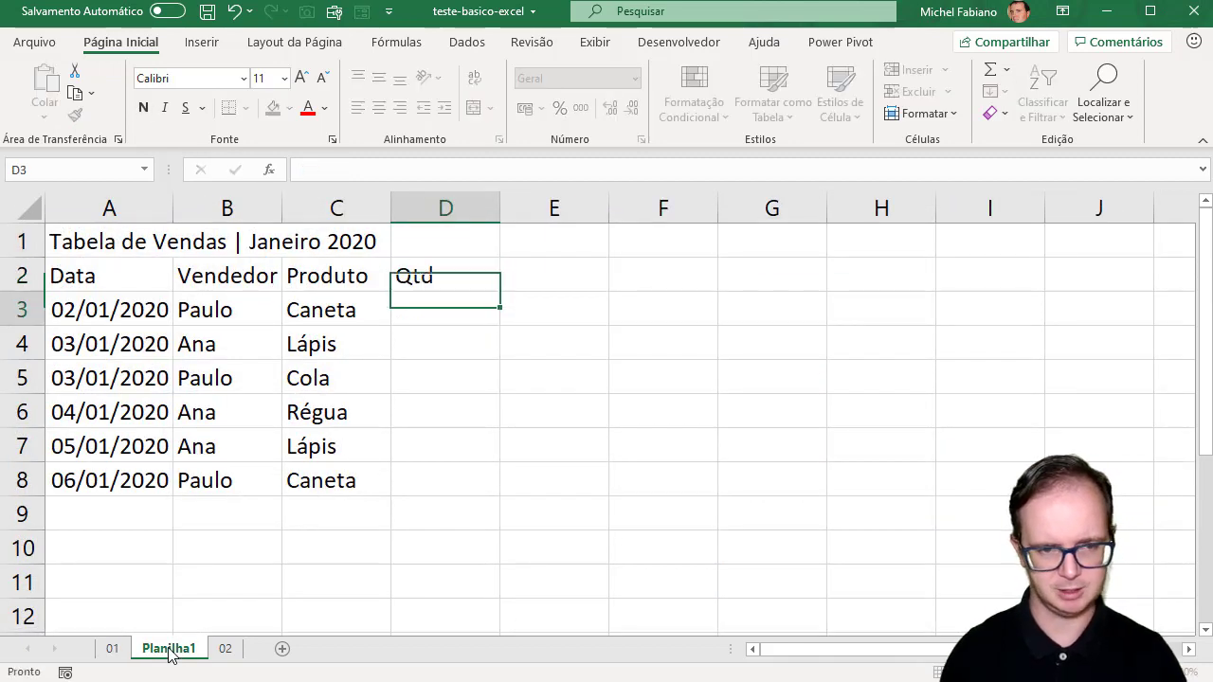
key("Return")
Enter the quantities 6, 5 and 1 in cells D3, D4 and D5 of Planilha1.
type("6")
key("Return")
type("5")
key("Return")
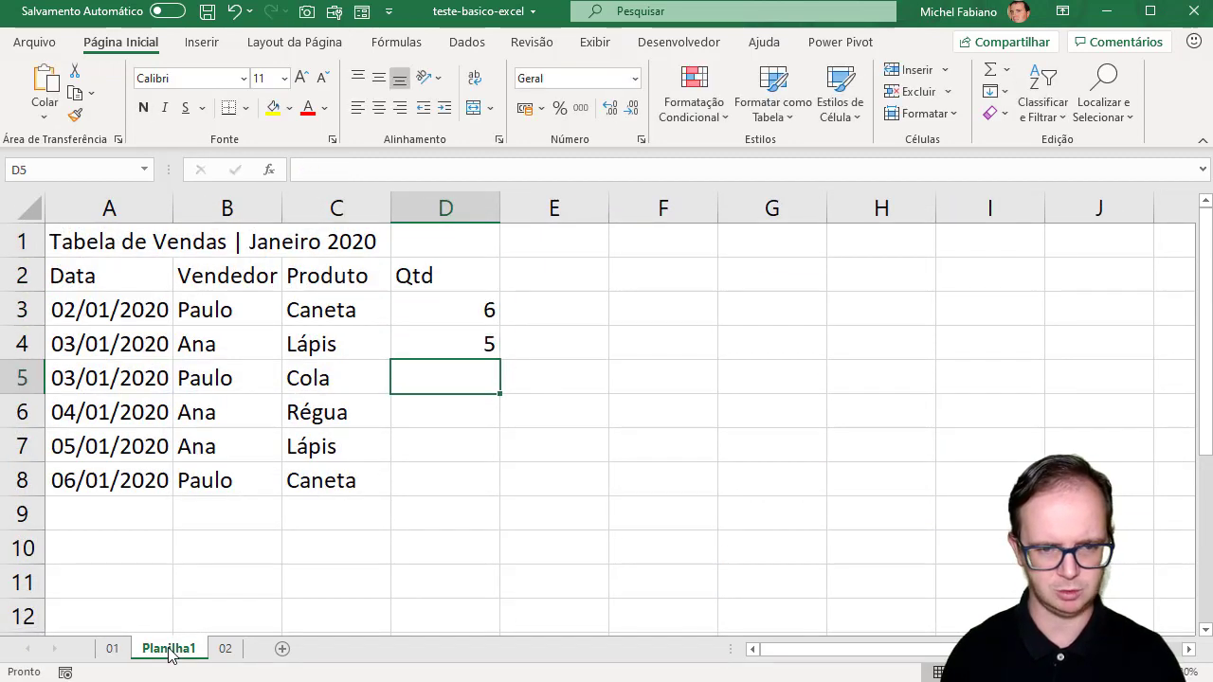
type("1")
key("Return")
Compare the quantities with sheet 01, correct D5 to 2 and enter 1 in D6 of Planilha1.
left_click(112, 648)
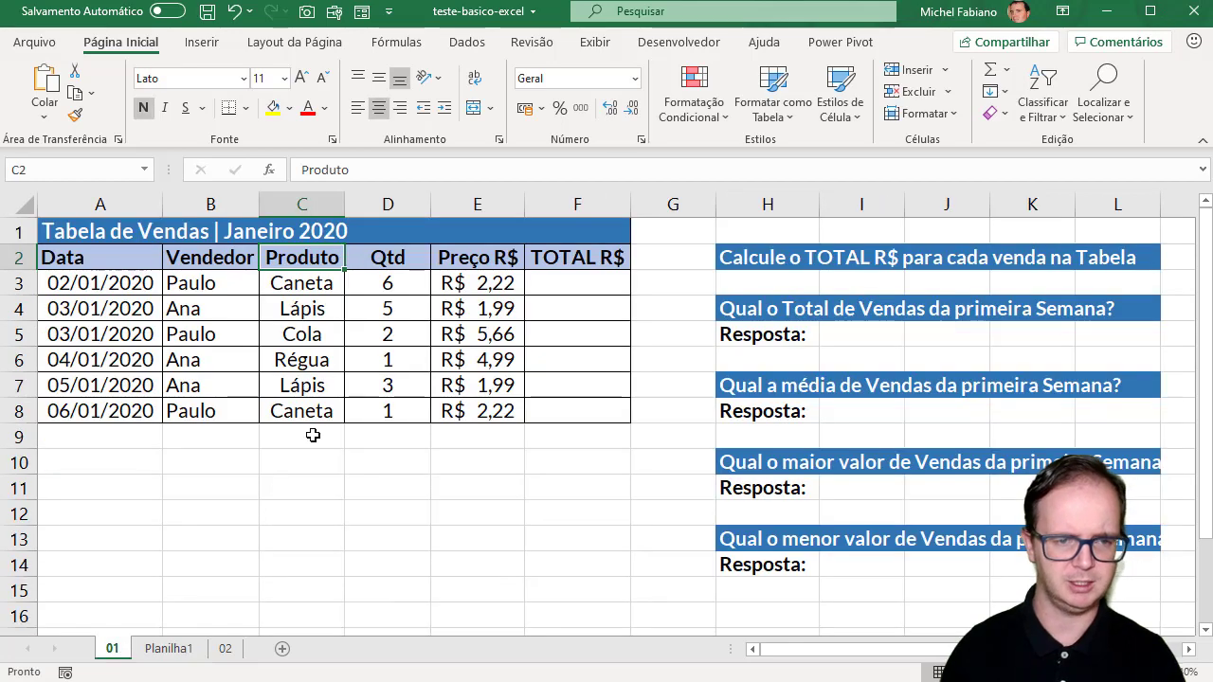
left_click(168, 648)
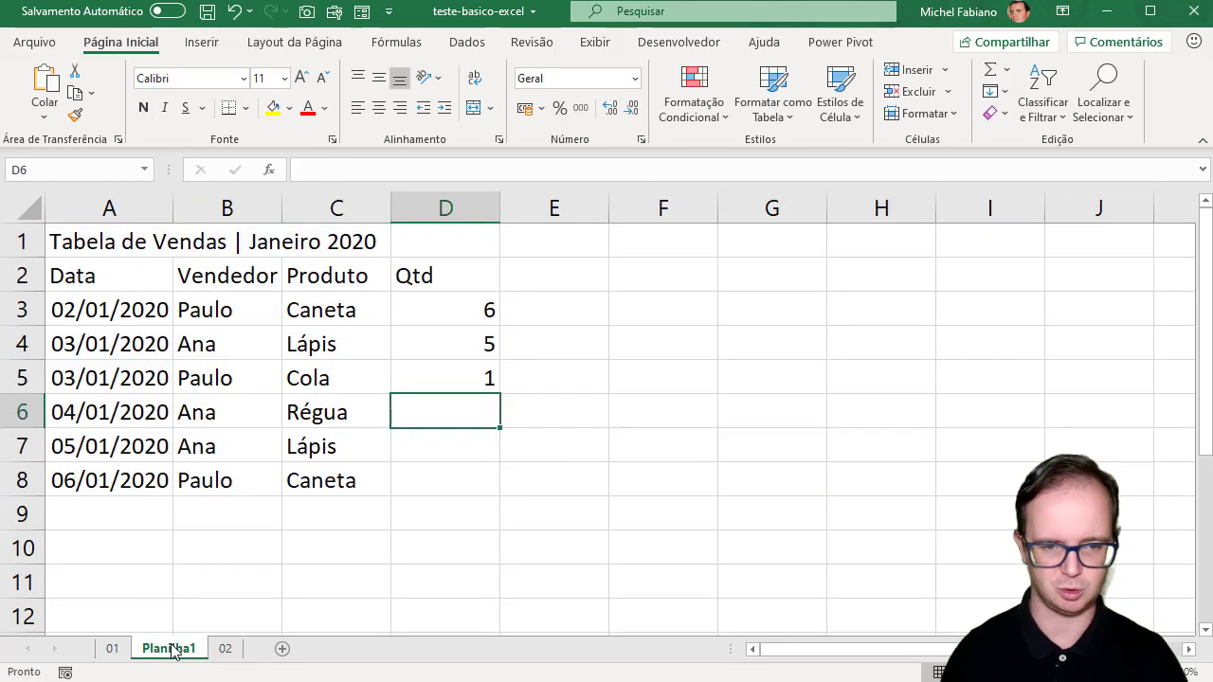
key("Up")
type("2")
key("Return")
key("Return")
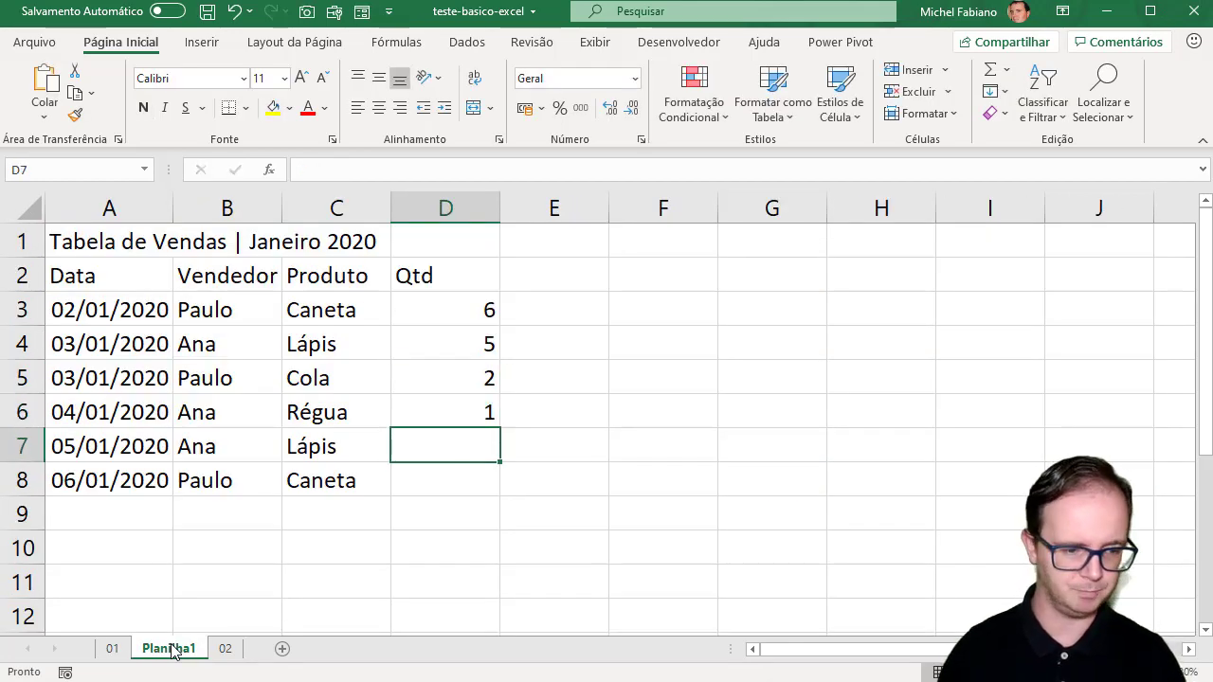
Check the last quantities on sheet 01 and enter 3 and 1 in cells D7 and D8 of Planilha1.
left_click(111, 650)
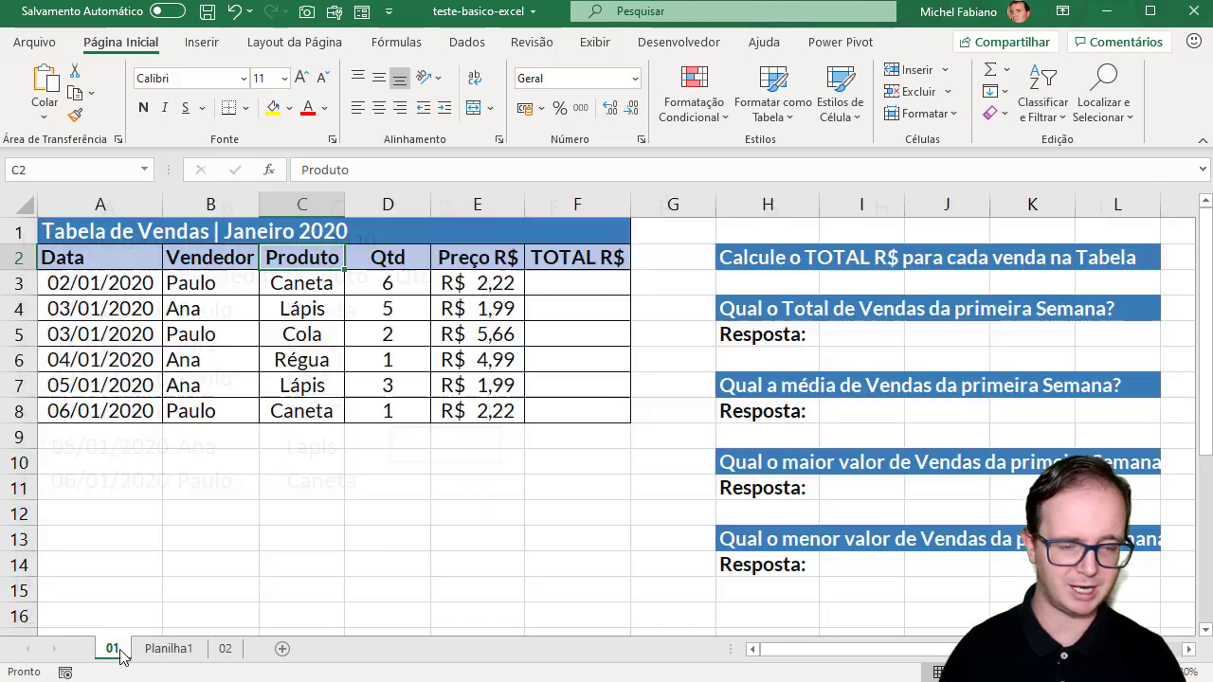
left_click(163, 650)
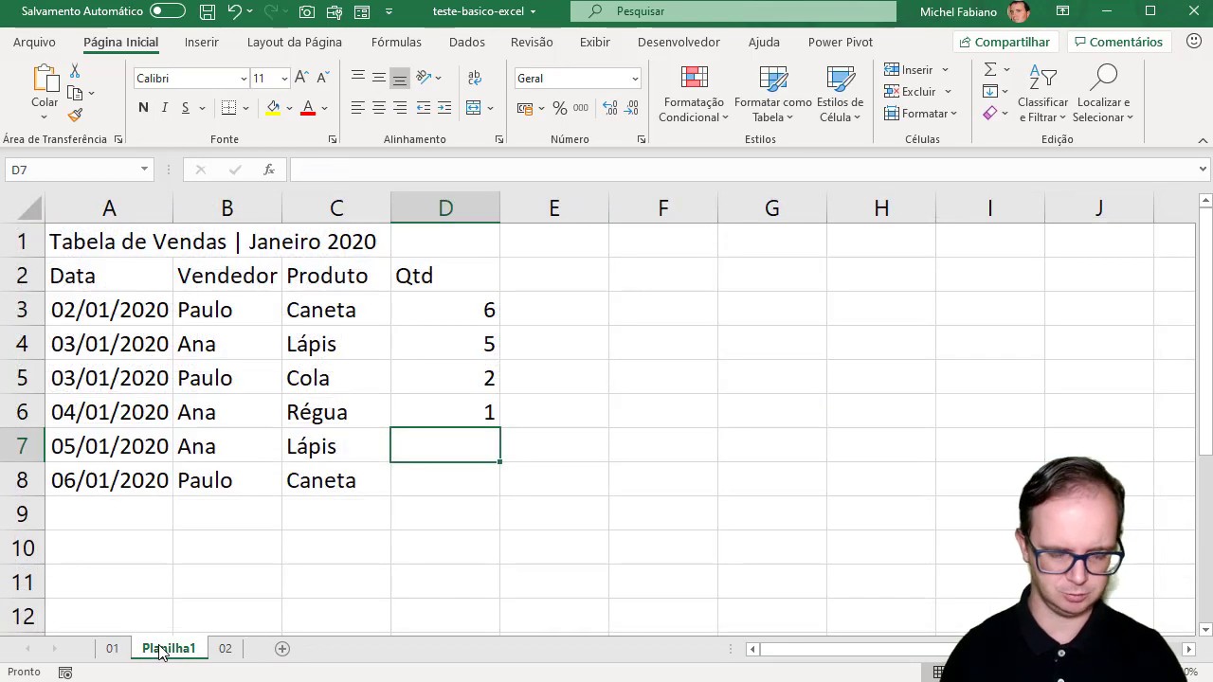
type("3")
key("Return")
type("1")
key("Return")
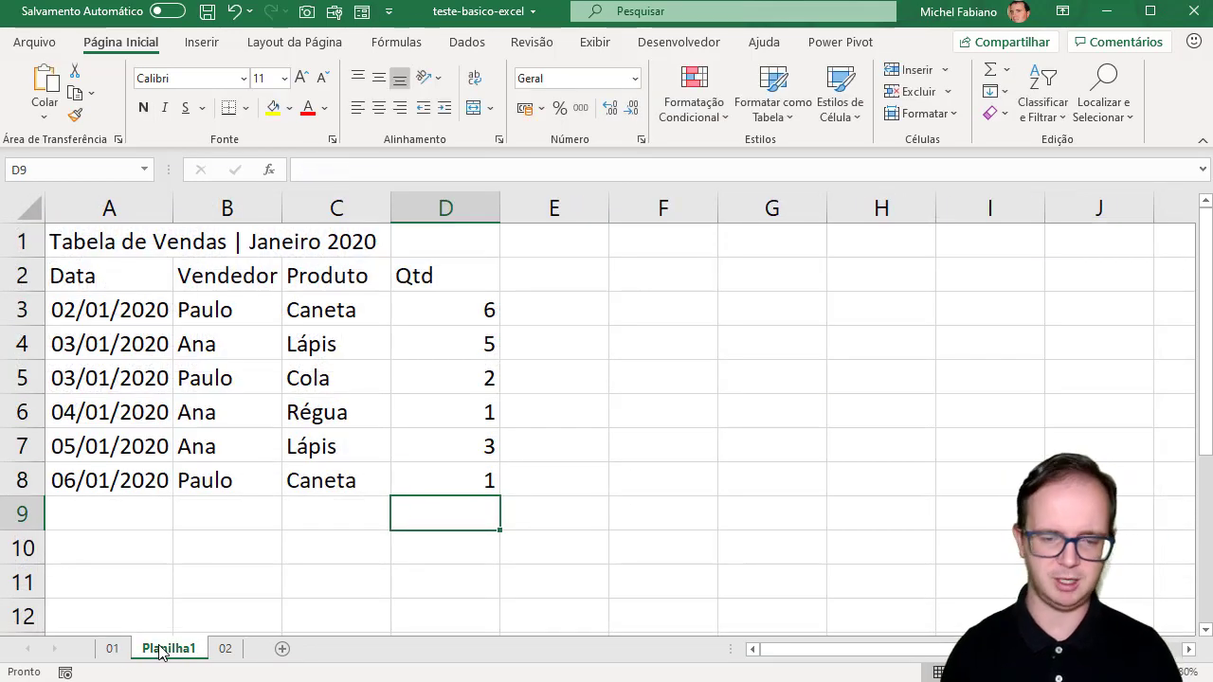
Check the fifth column on sheet 01 and enter the header "Preço R$" in E2 of Planilha1.
key("Right")
key("Up")
key("Up")
key("Up")
key("Up")
key("Up")
key("Up")
key("Up")
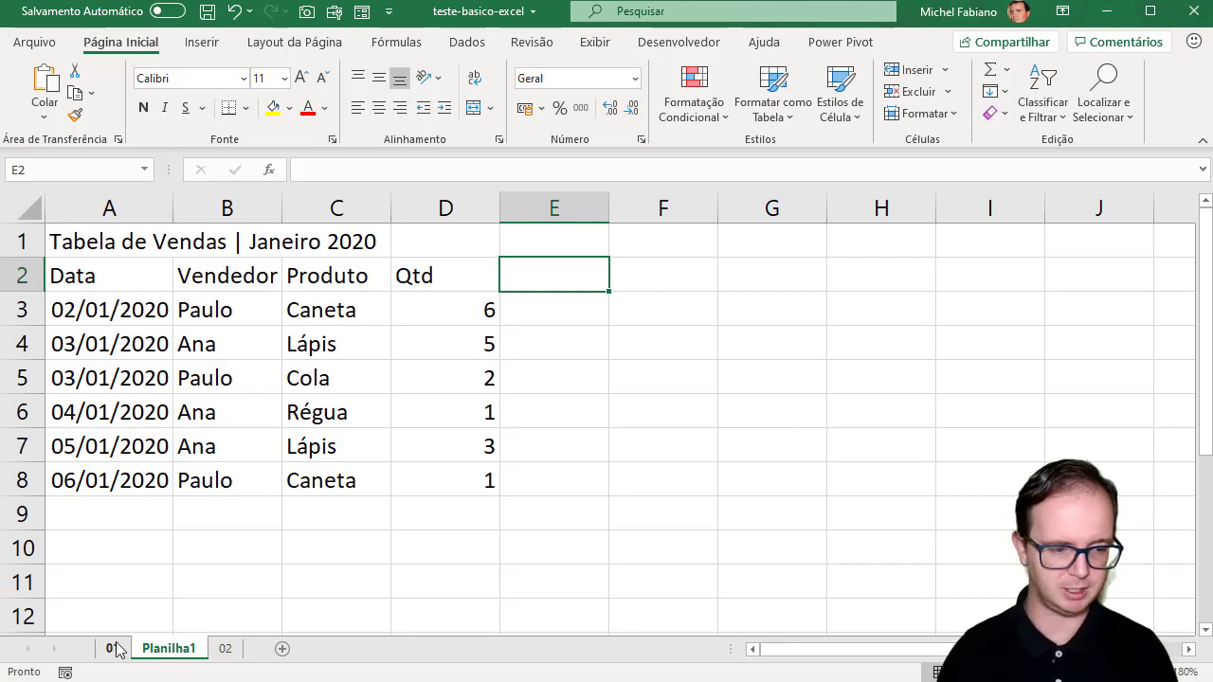
left_click(112, 648)
left_click(159, 648)
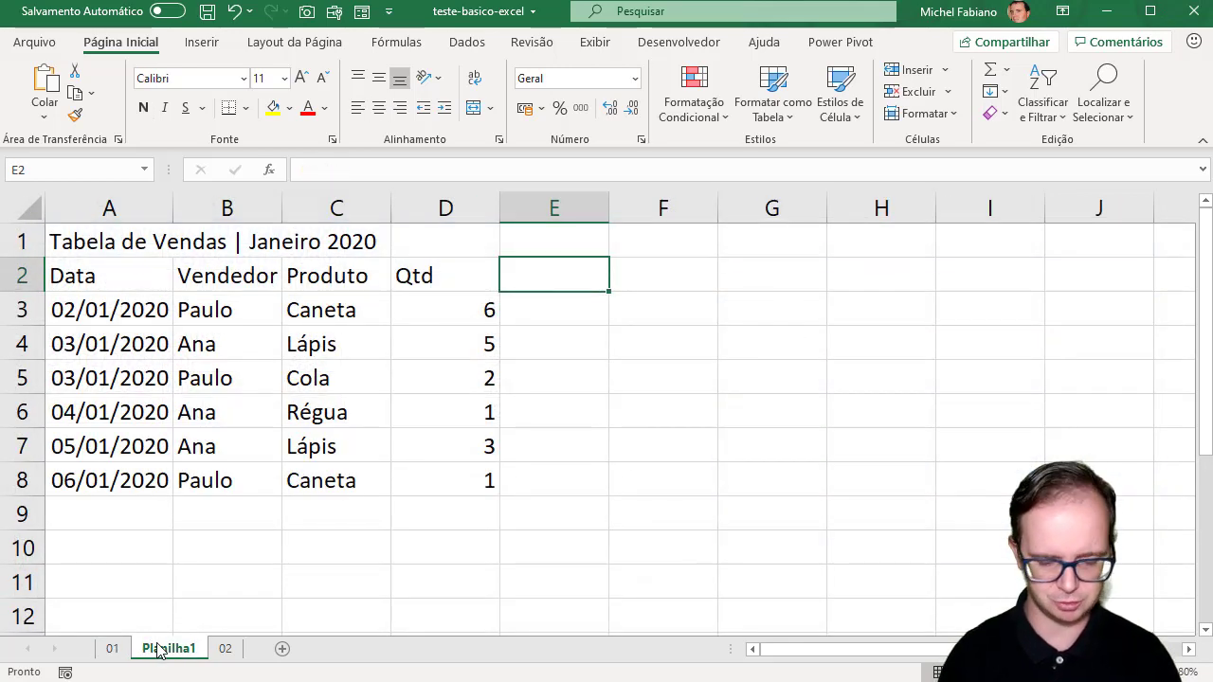
type("Preço ")
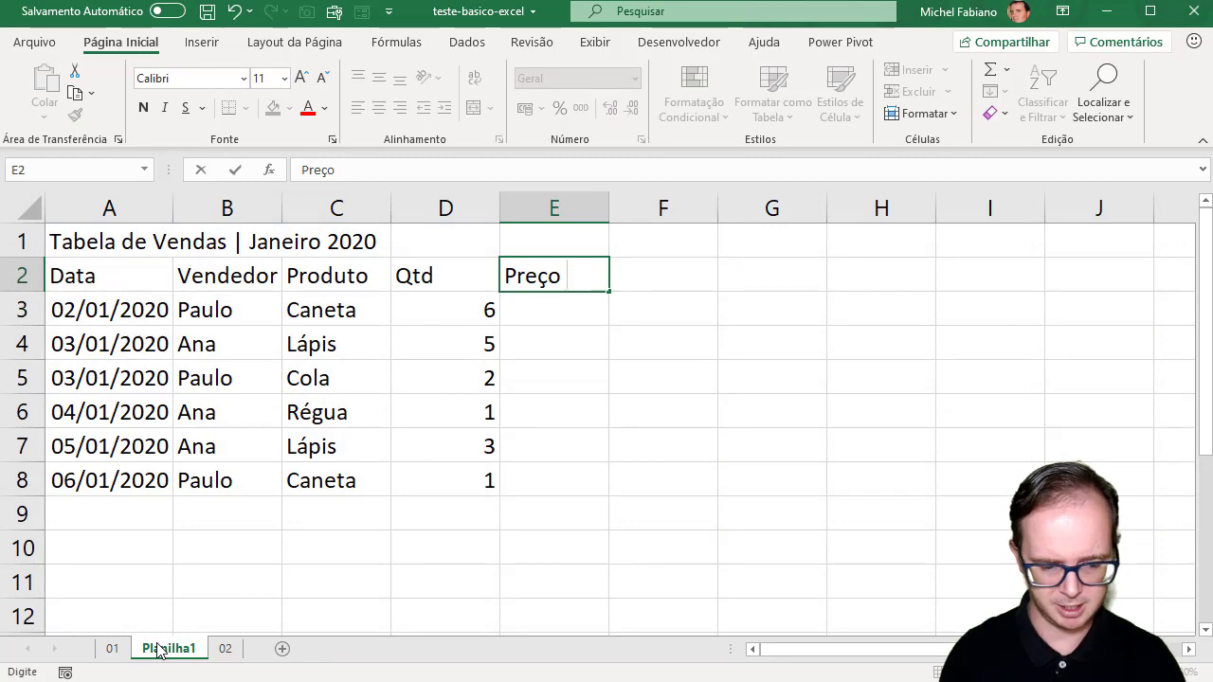
type("R$")
key("Return")
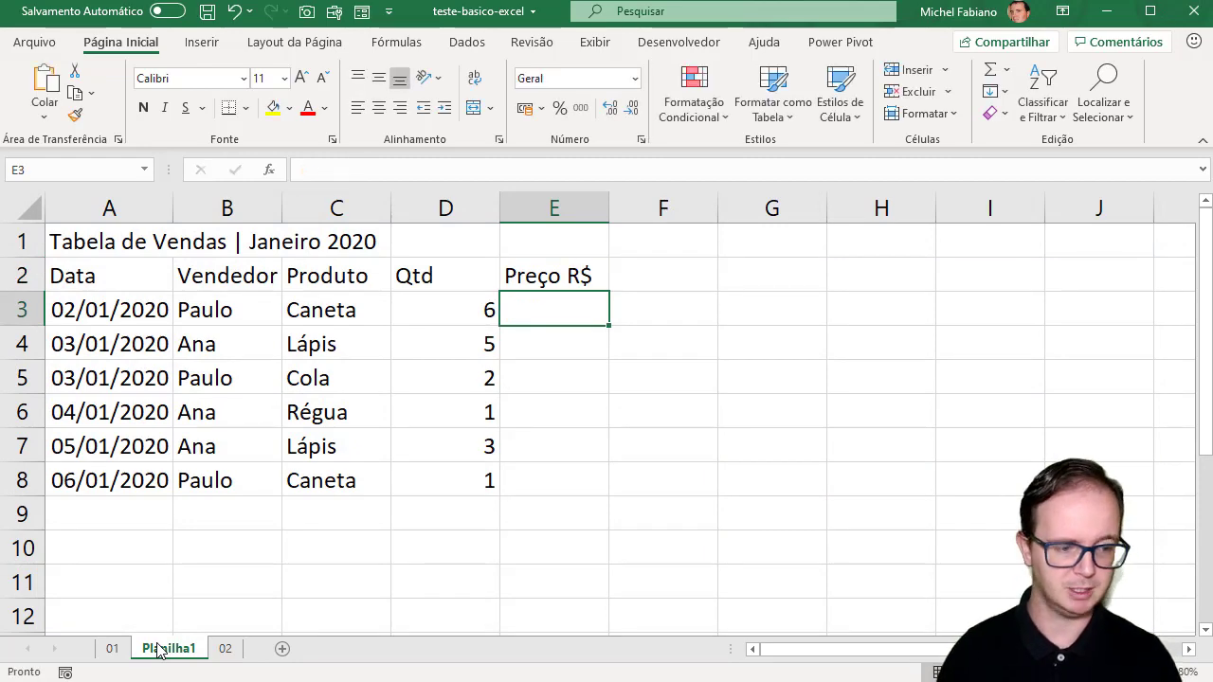
Look up the first three prices on sheet 01 and enter 2,22, 1,99 and 5,66 in E3:E5 of Planilha1.
left_click(111, 648)
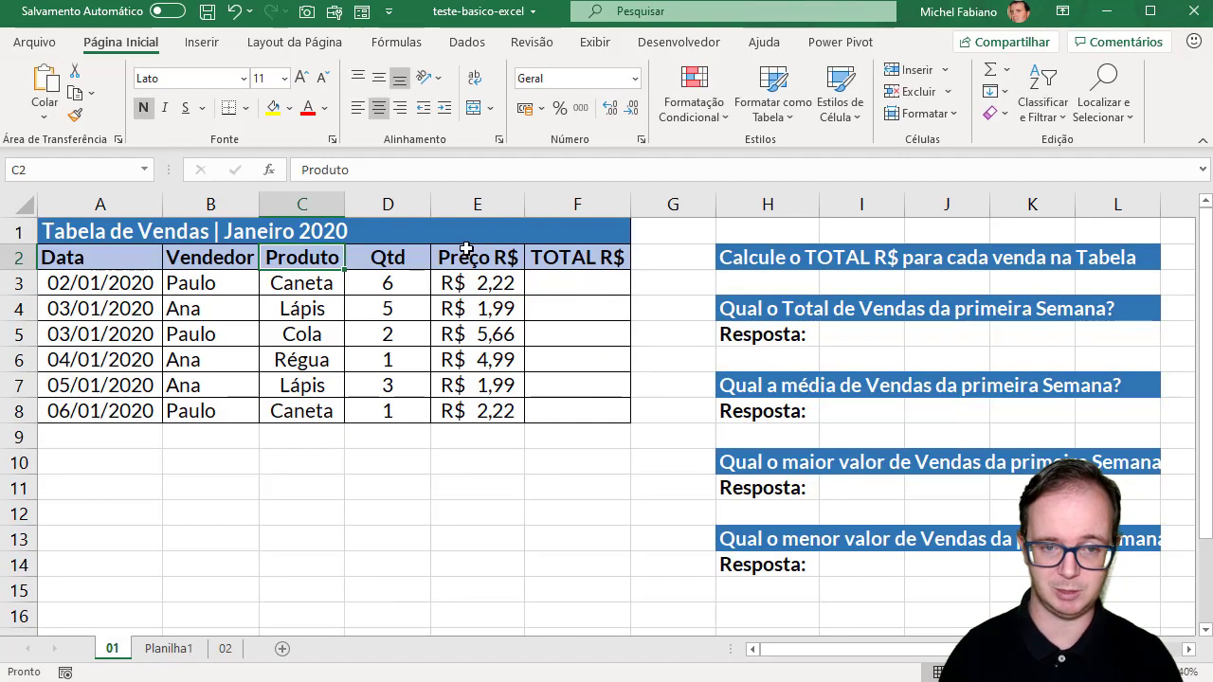
left_click(170, 652)
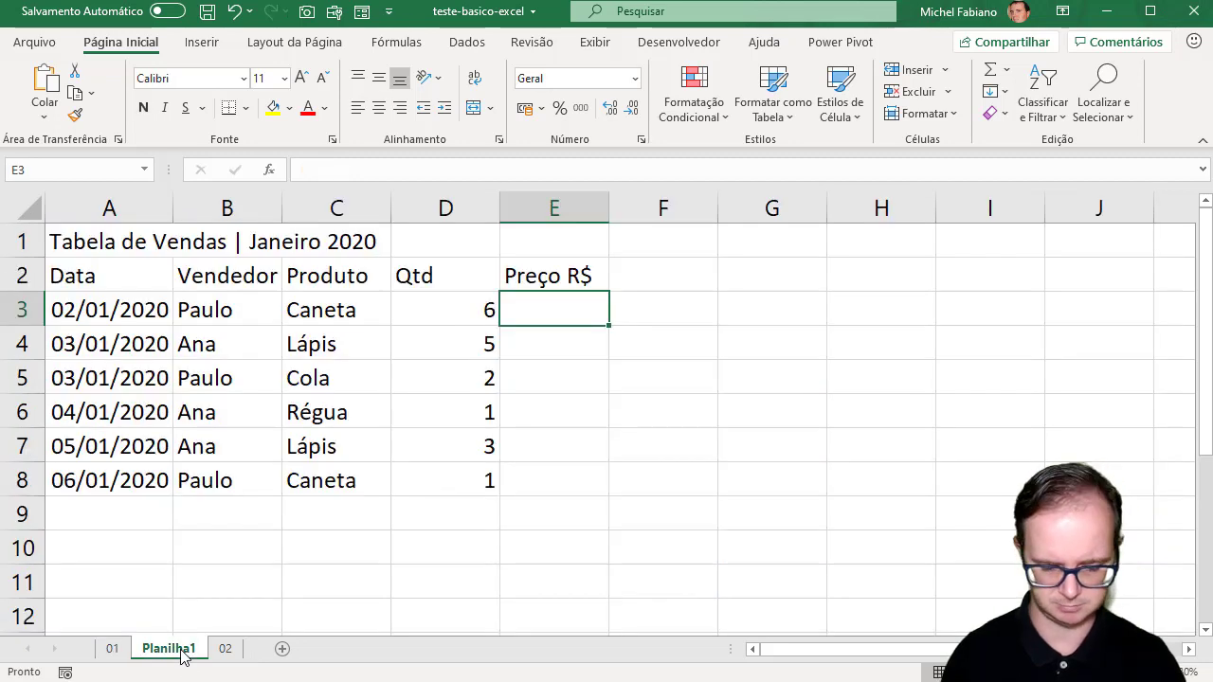
type("2,22")
key("Return")
type("1,")
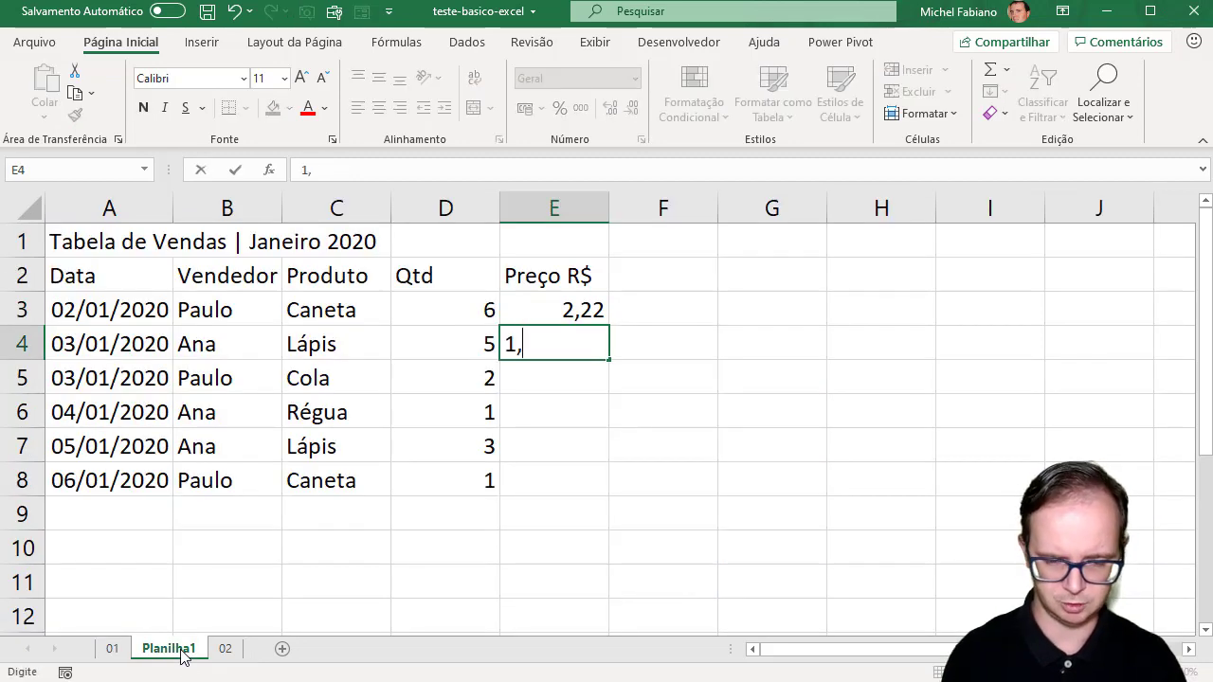
type("99")
key("Return")
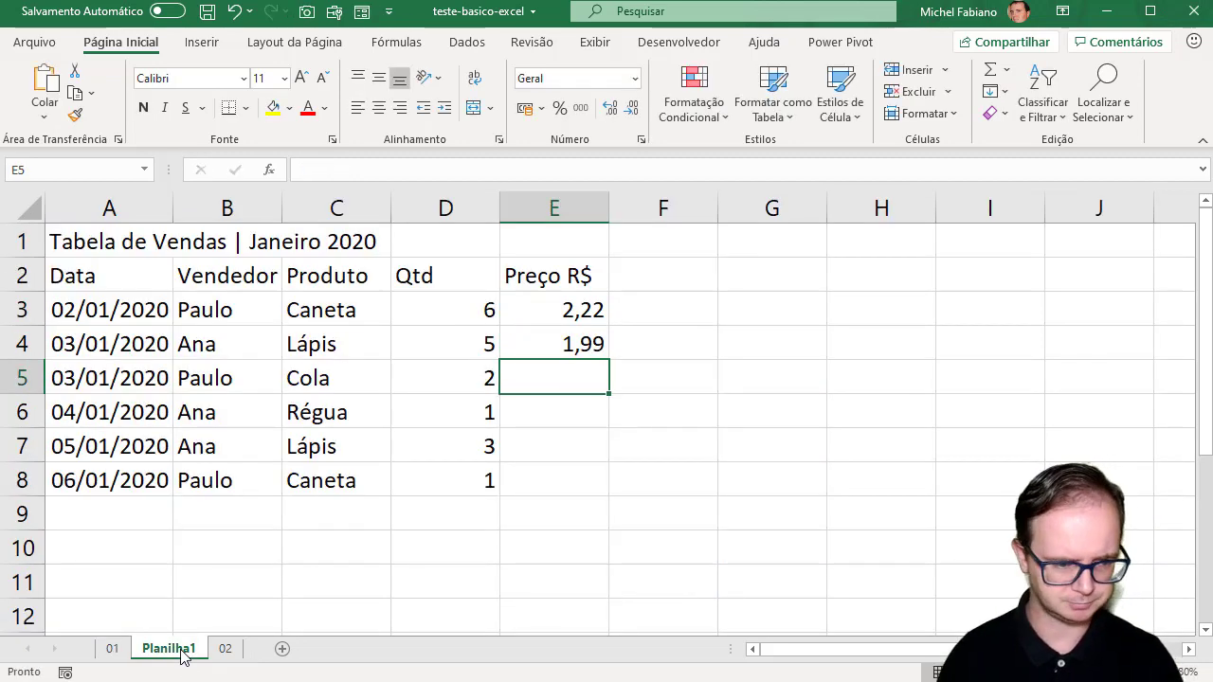
left_click(108, 650)
left_click(151, 652)
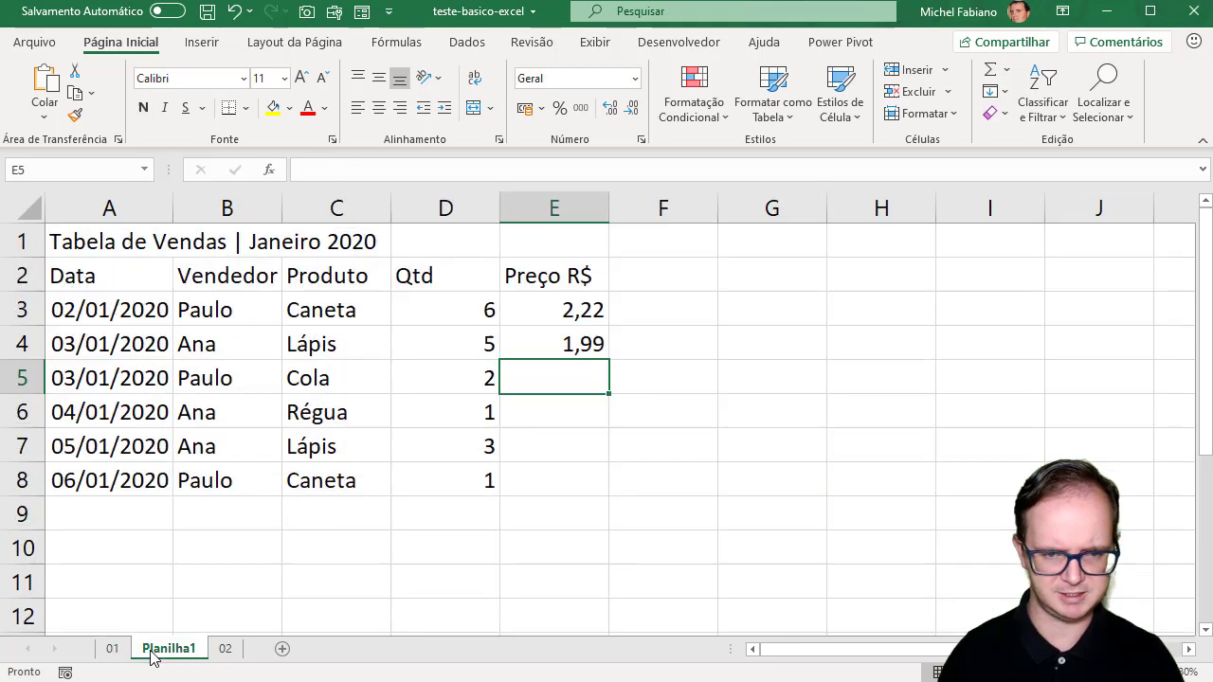
type("5,66")
key("Return")
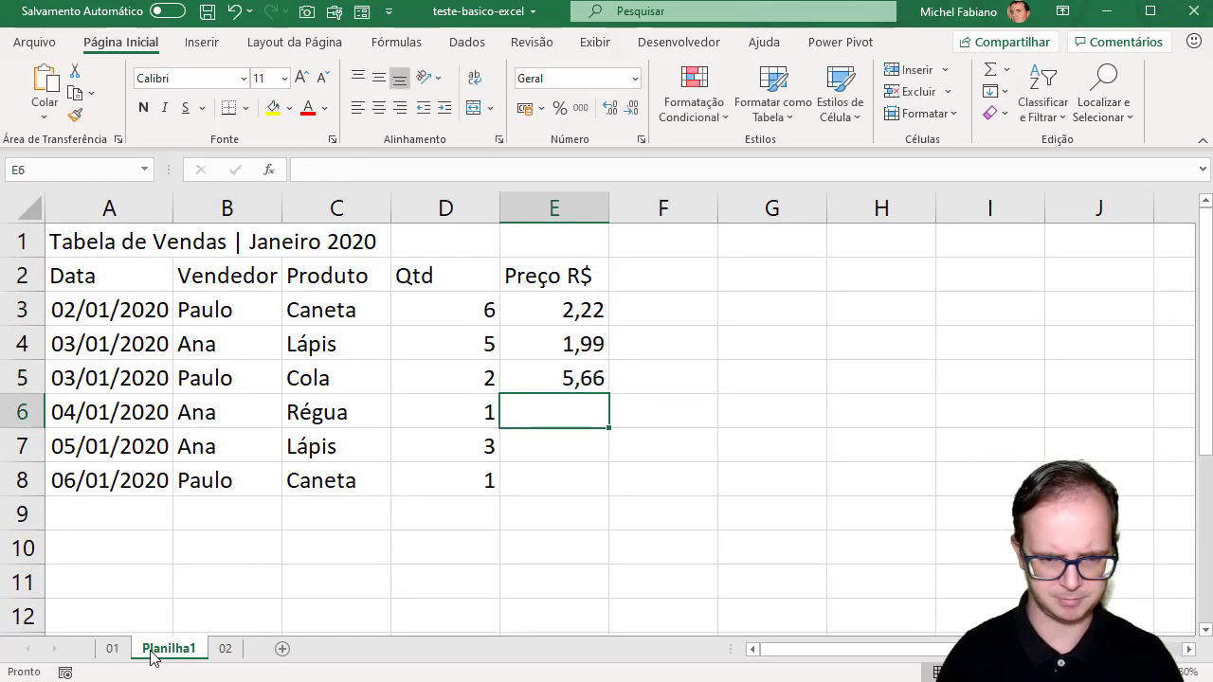
Look up the remaining prices on sheet 01 and enter 4,99, 1,99 and 2,22 in E6:E8 of Planilha1.
left_click(113, 650)
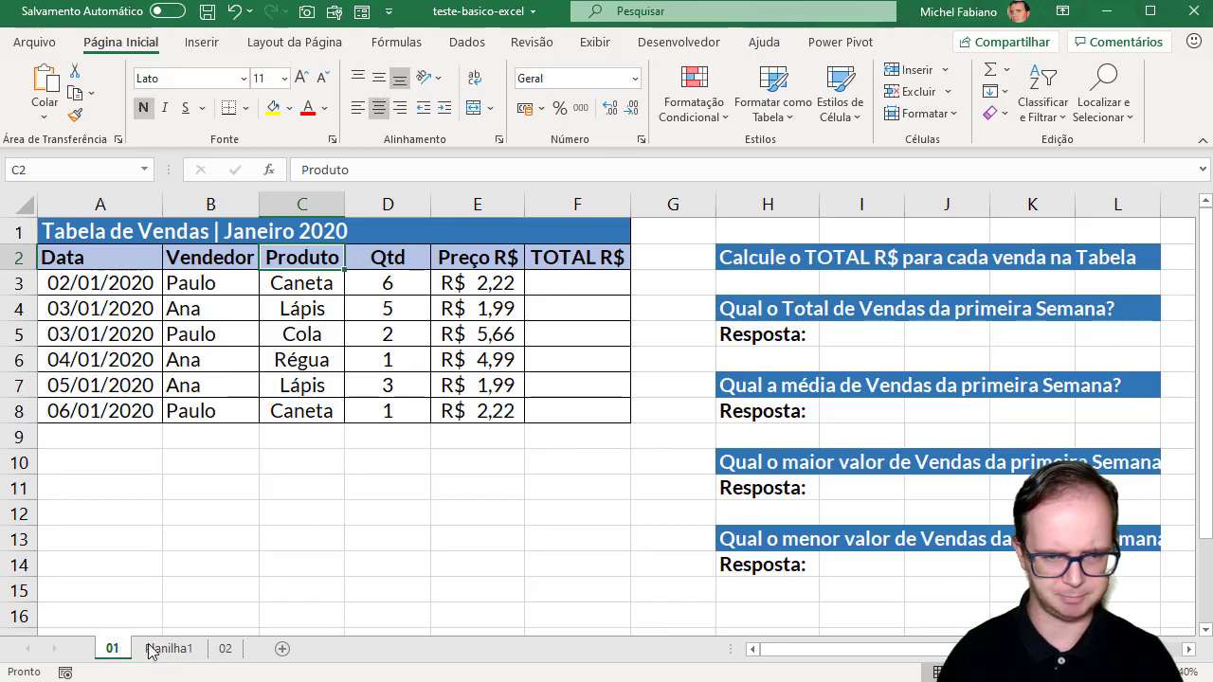
left_click(170, 648)
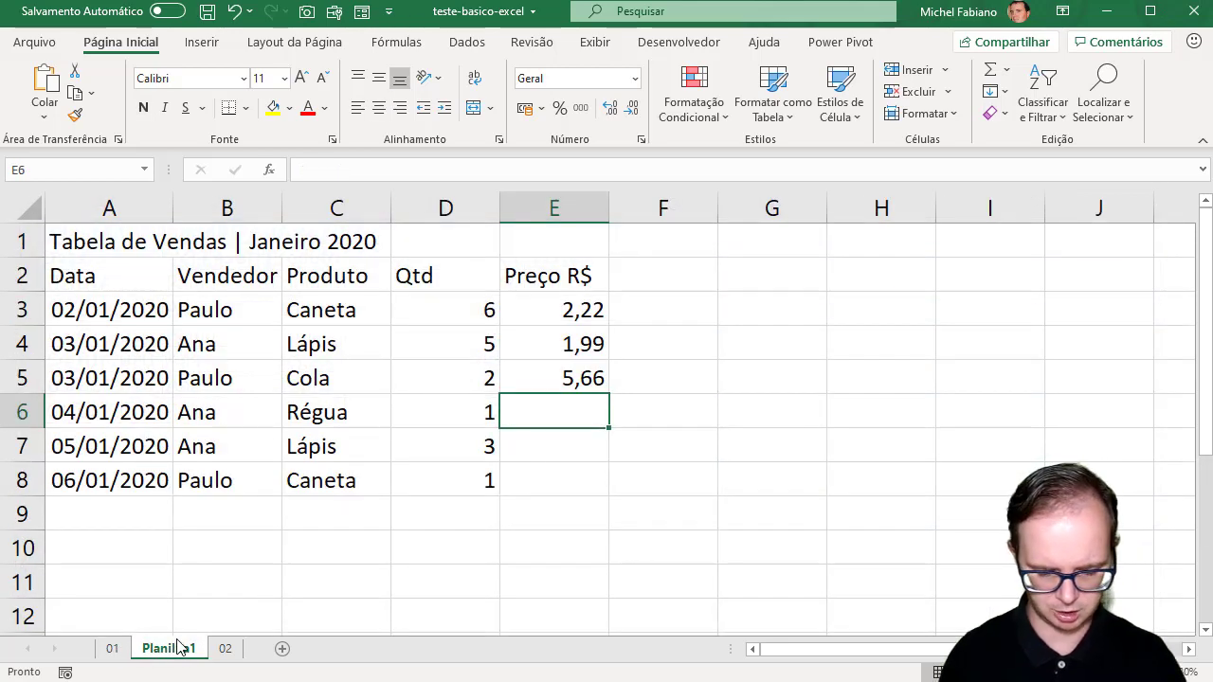
type("4,99")
key("Return")
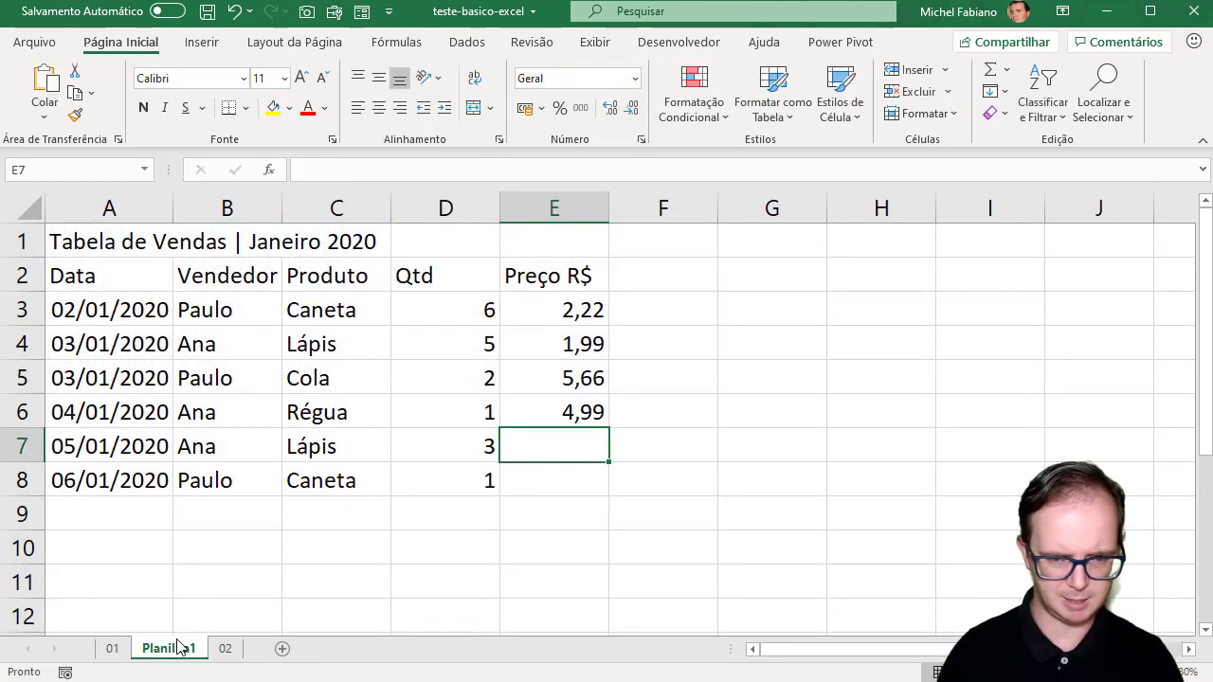
type("1,99")
key("Return")
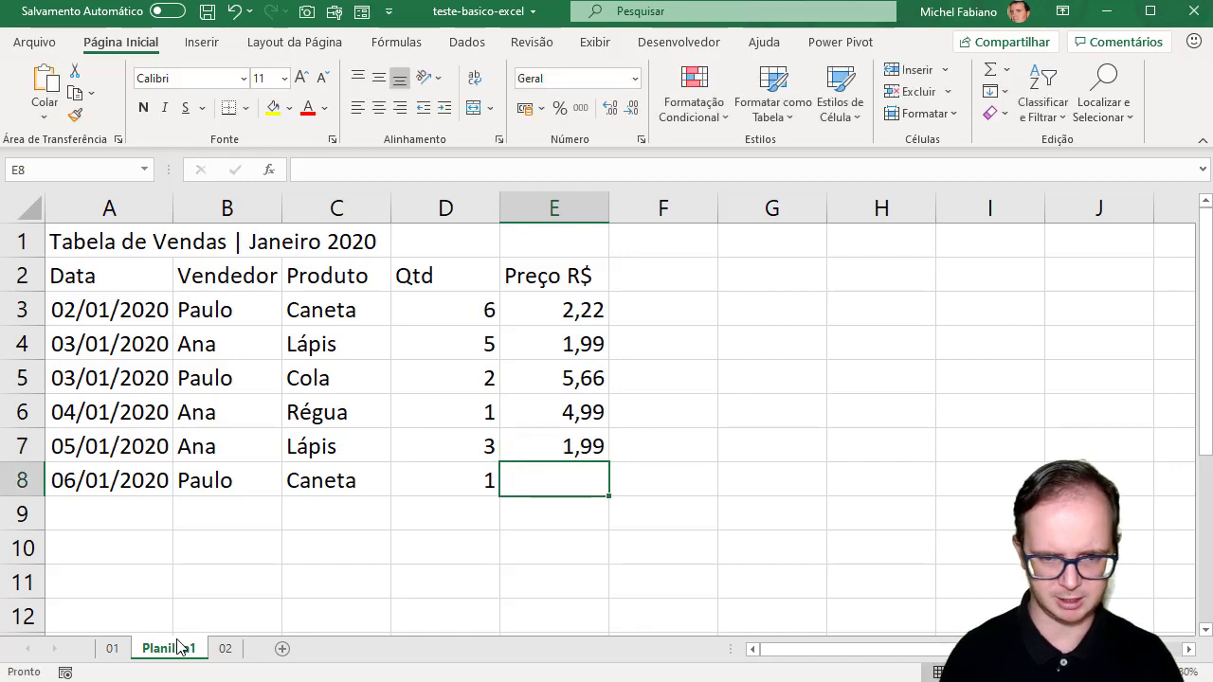
type("2,22")
key("Return")
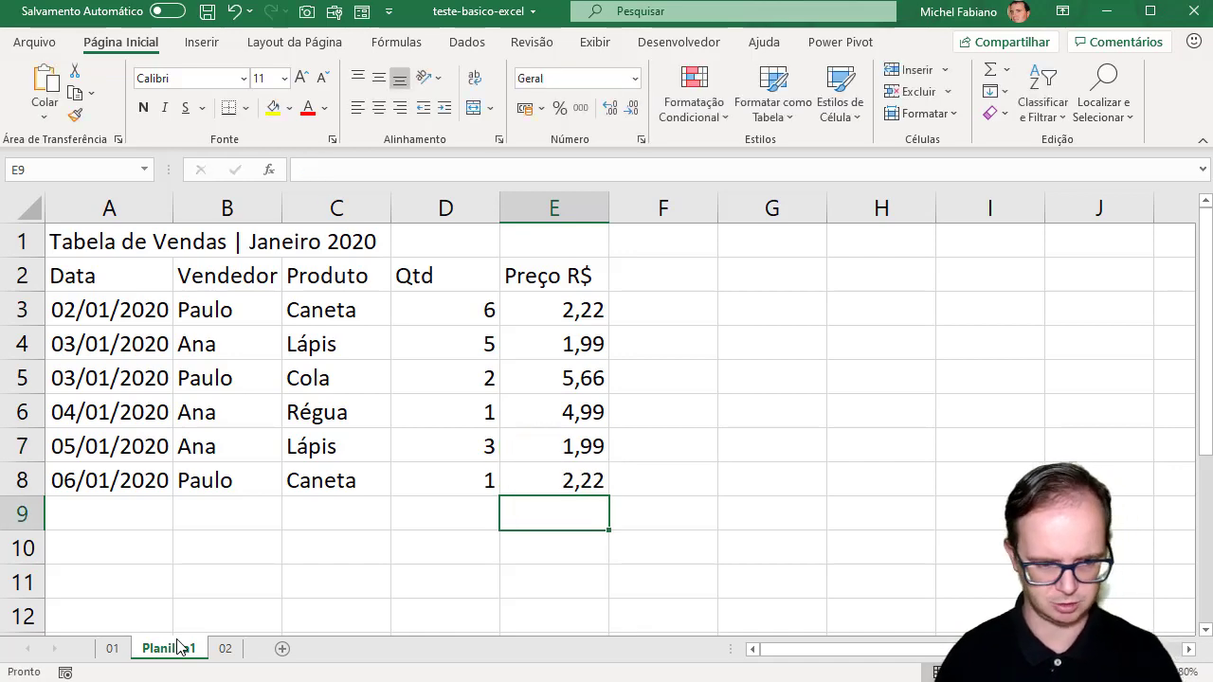
Compare the prices with sheet 01 and enter the header "Total R$" in F2 of Planilha1.
left_click(111, 649)
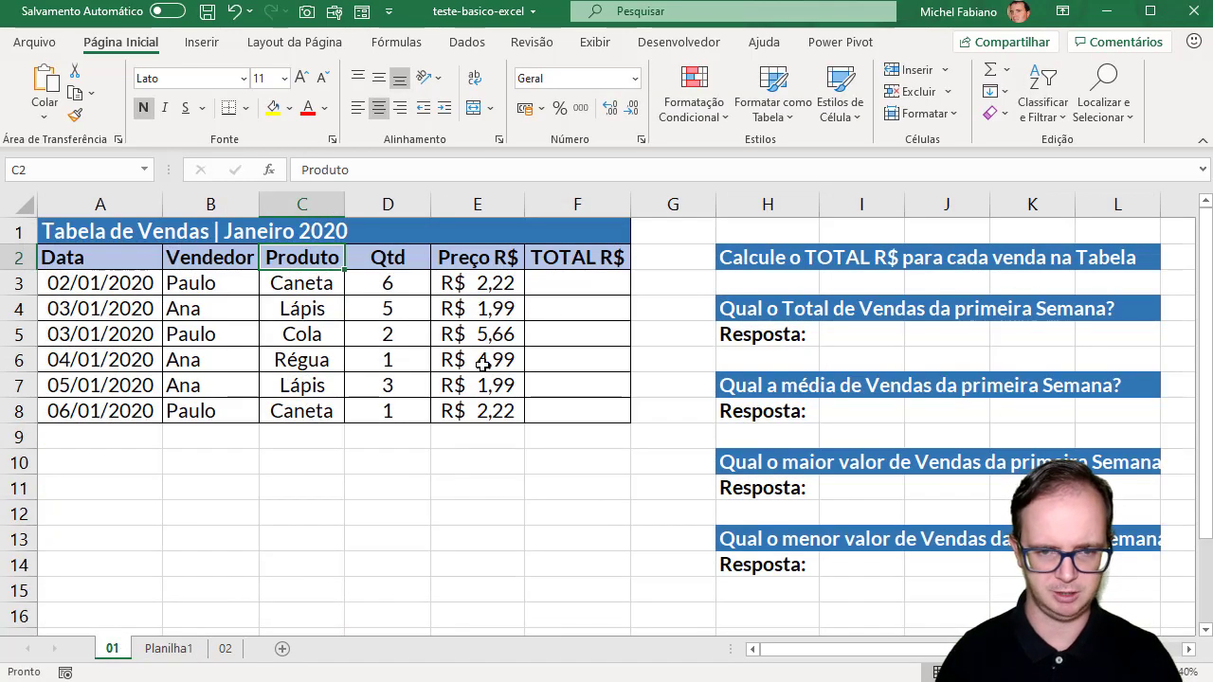
left_click(176, 648)
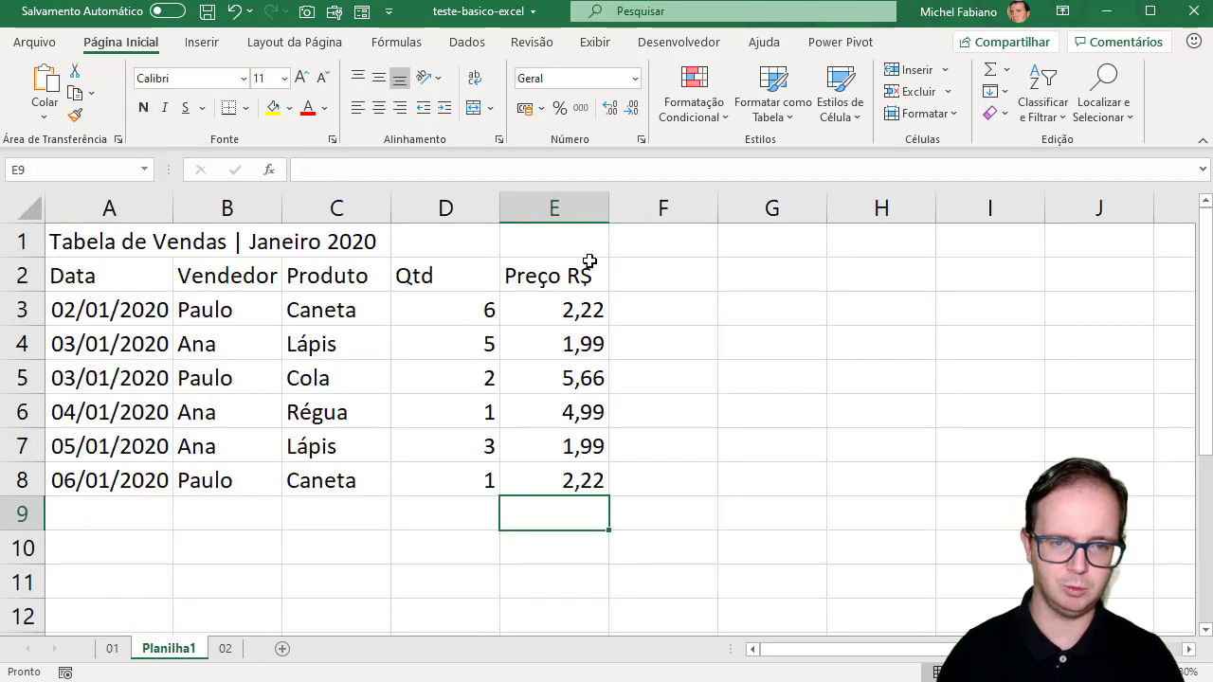
left_click(640, 271)
type("Total ")
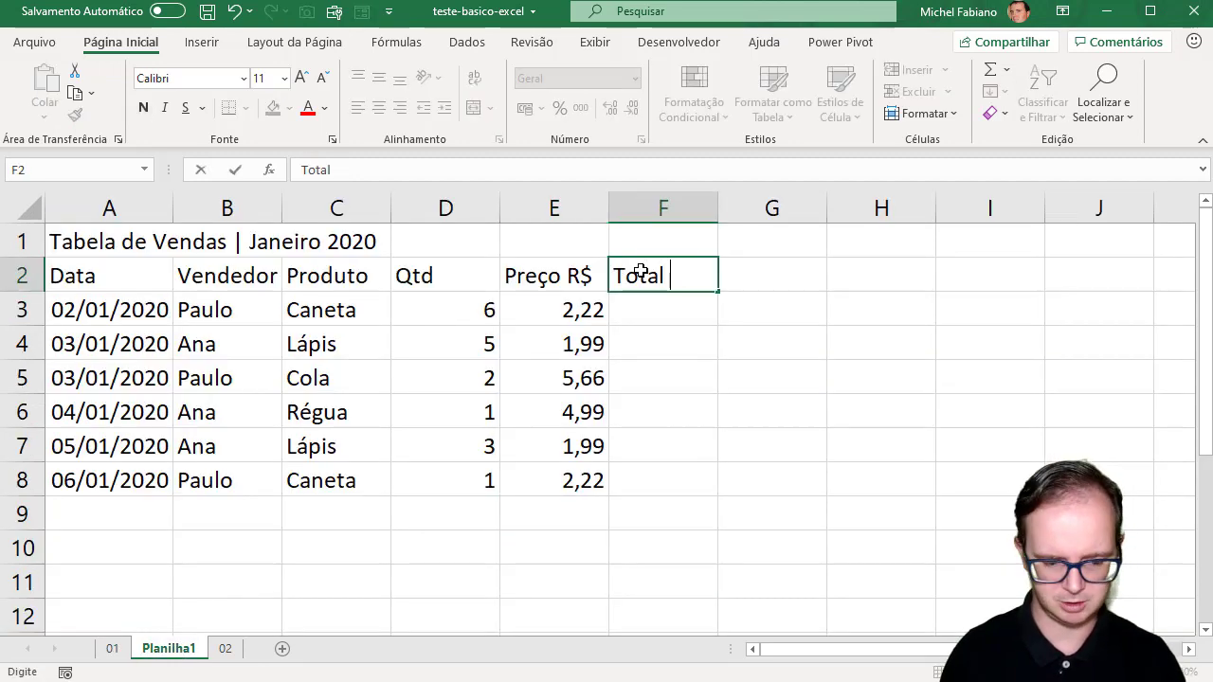
type("R$")
key("Return")
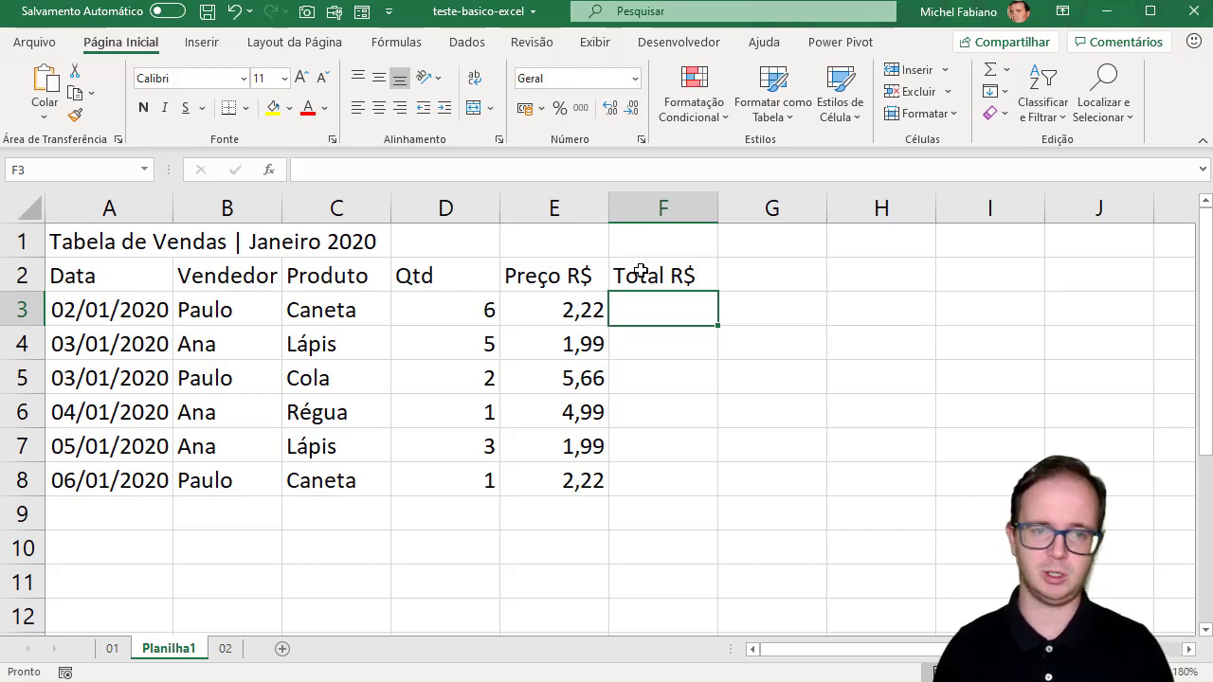
Enter the formula =D3*E3 in cell F3 to multiply the quantity by the price of the first sale.
key("Left")
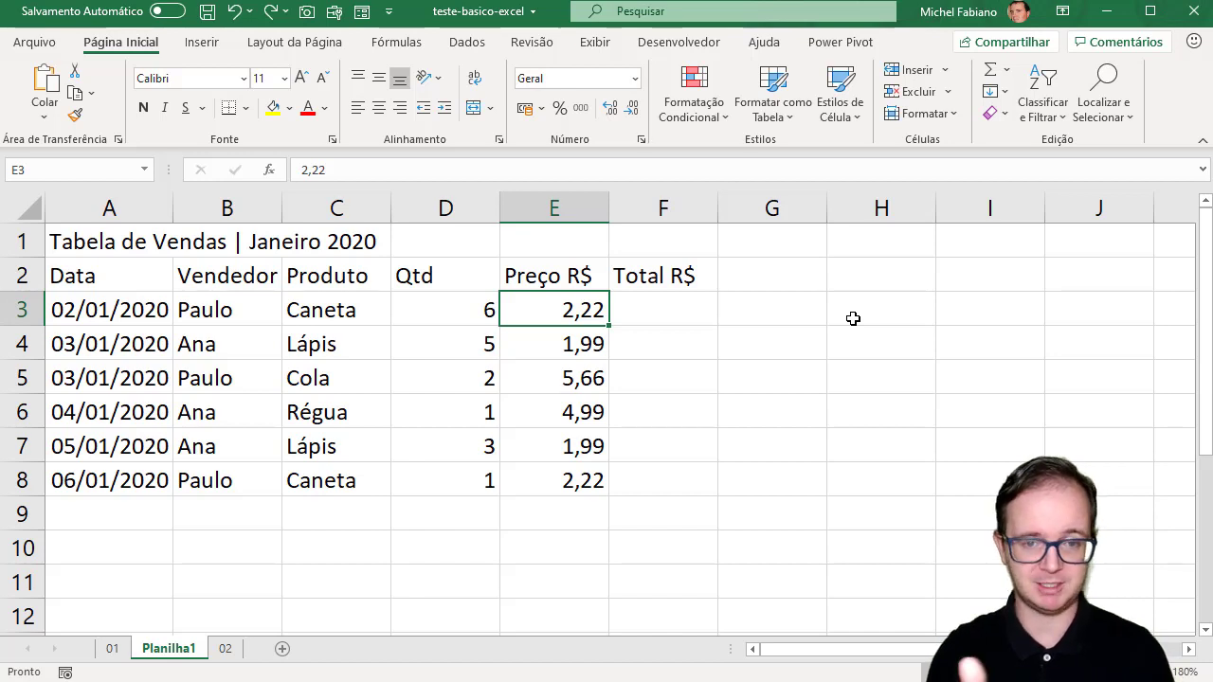
key("Right")
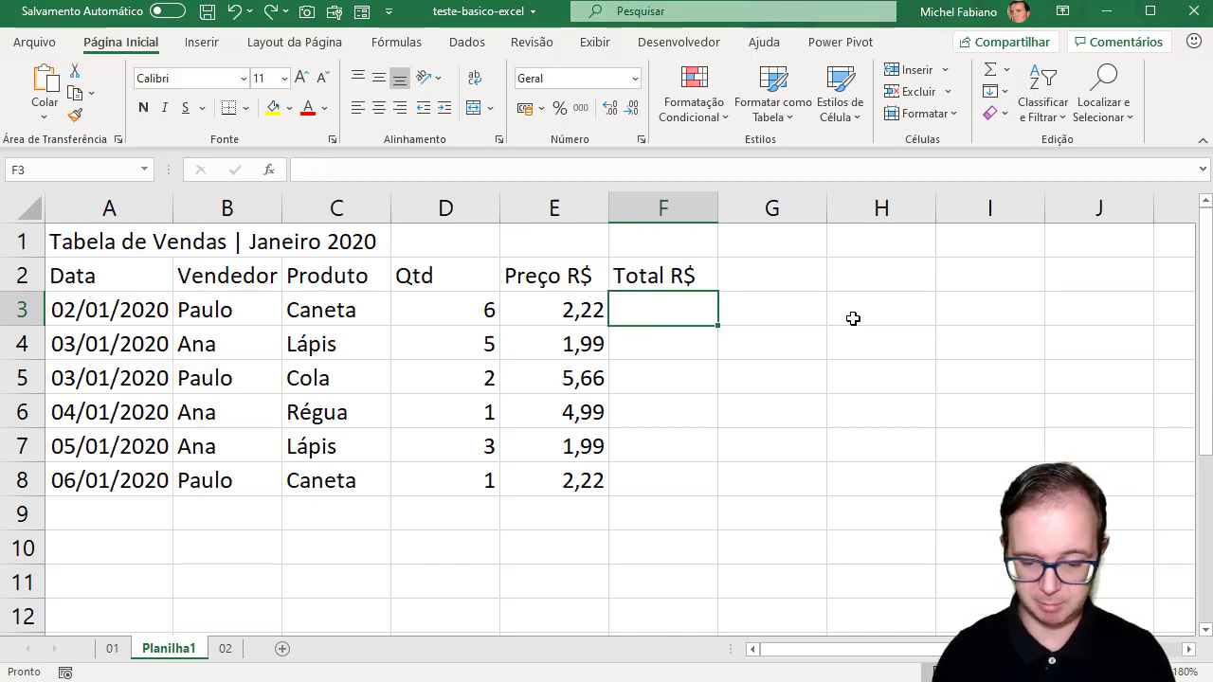
type("=")
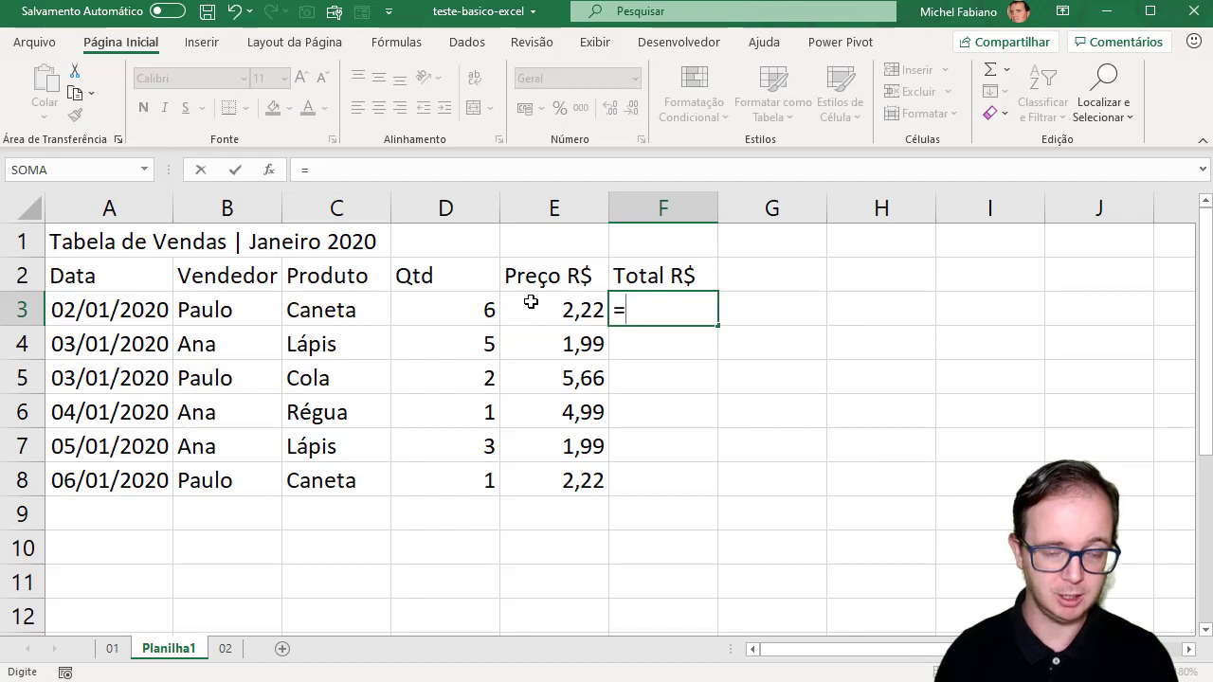
left_click(483, 307)
type("*")
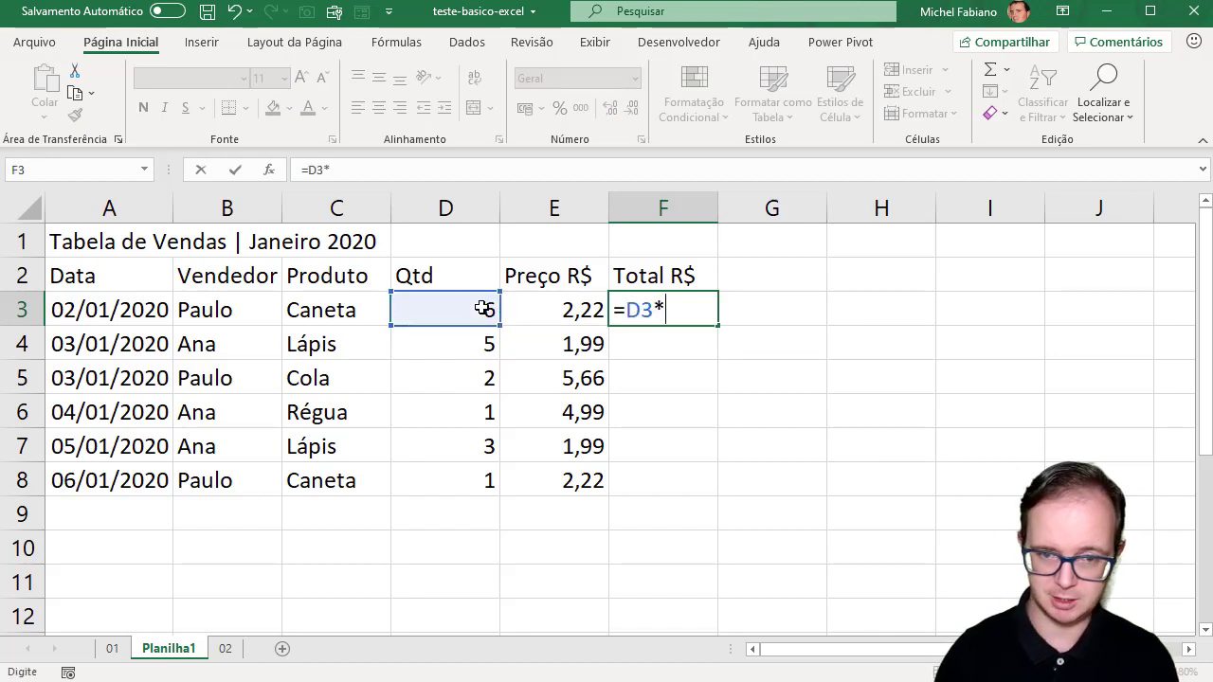
left_click(573, 302)
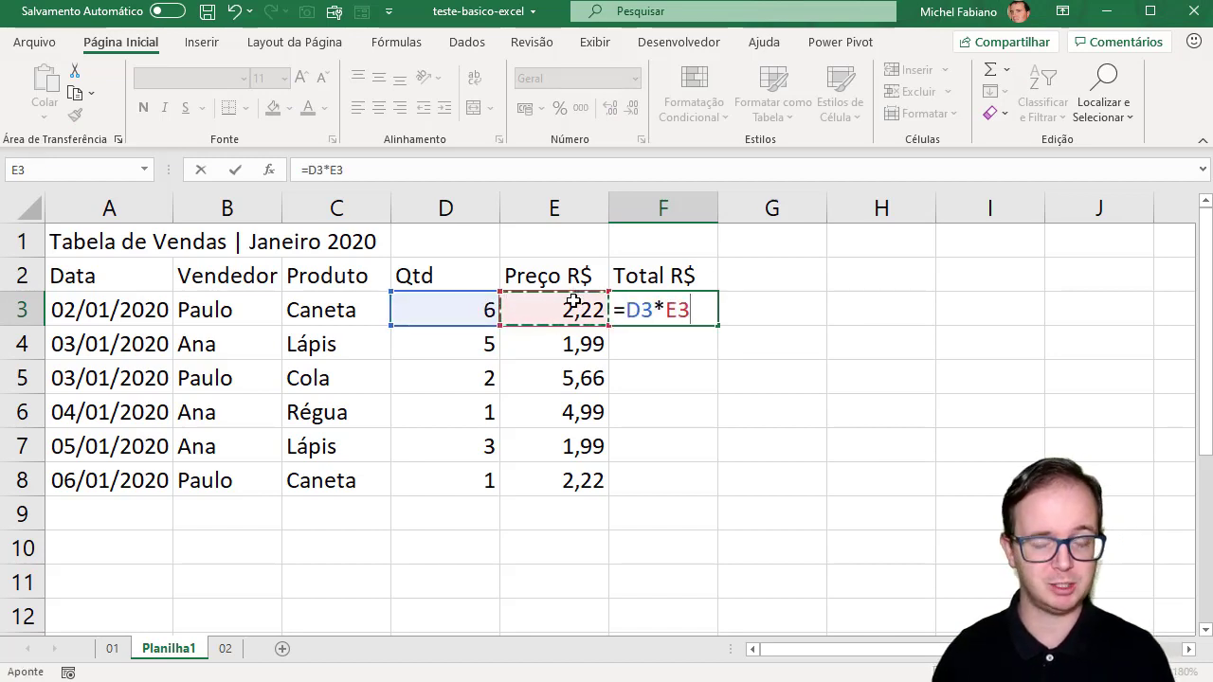
key("Return")
Fill the formula from F3 down to F8, and clear the copies in F4:F8.
left_click(706, 310)
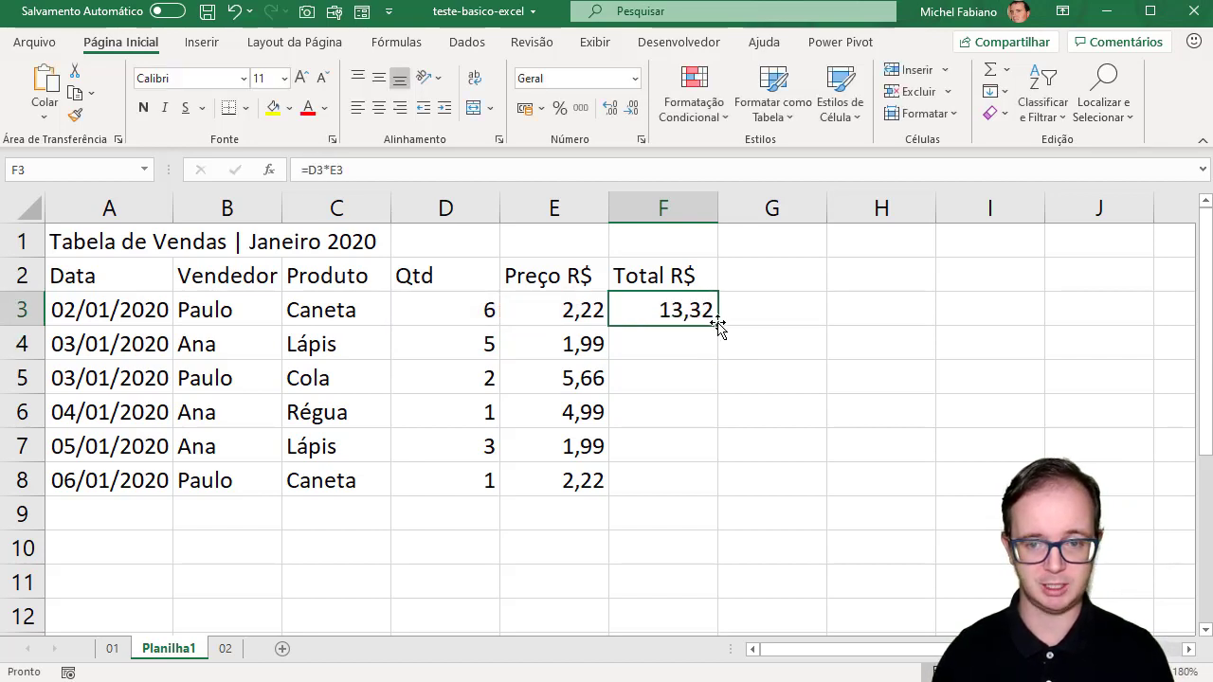
double_click(720, 326)
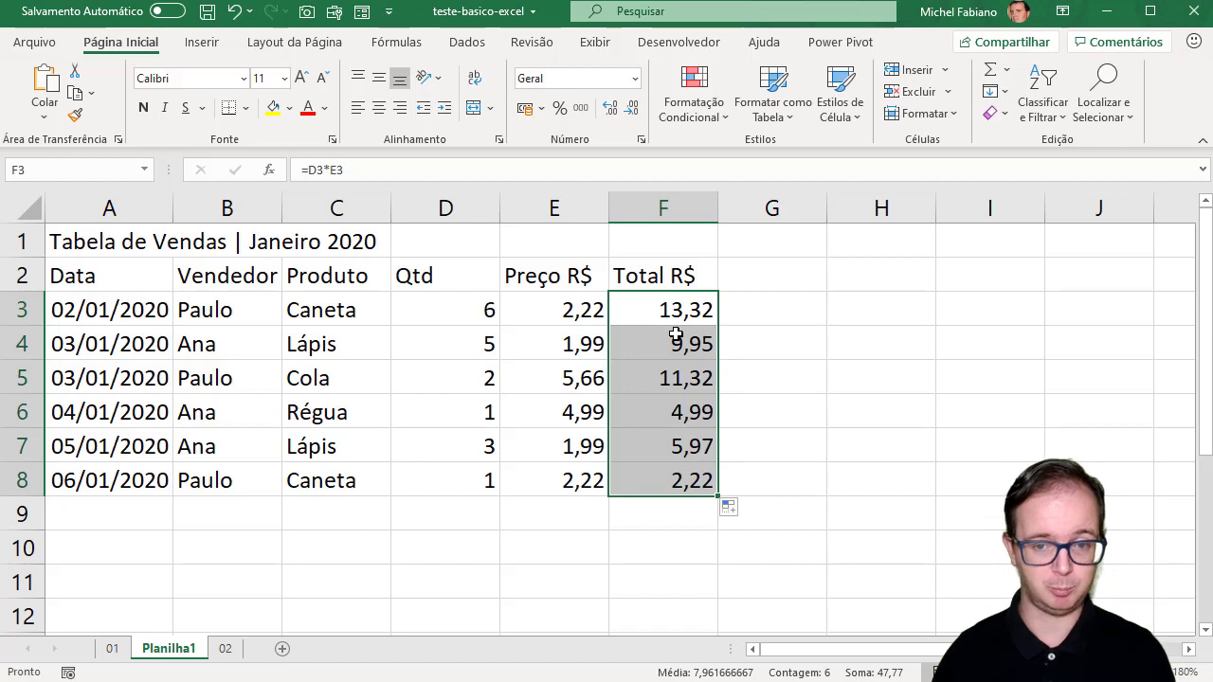
left_click_drag(676, 335, 671, 477)
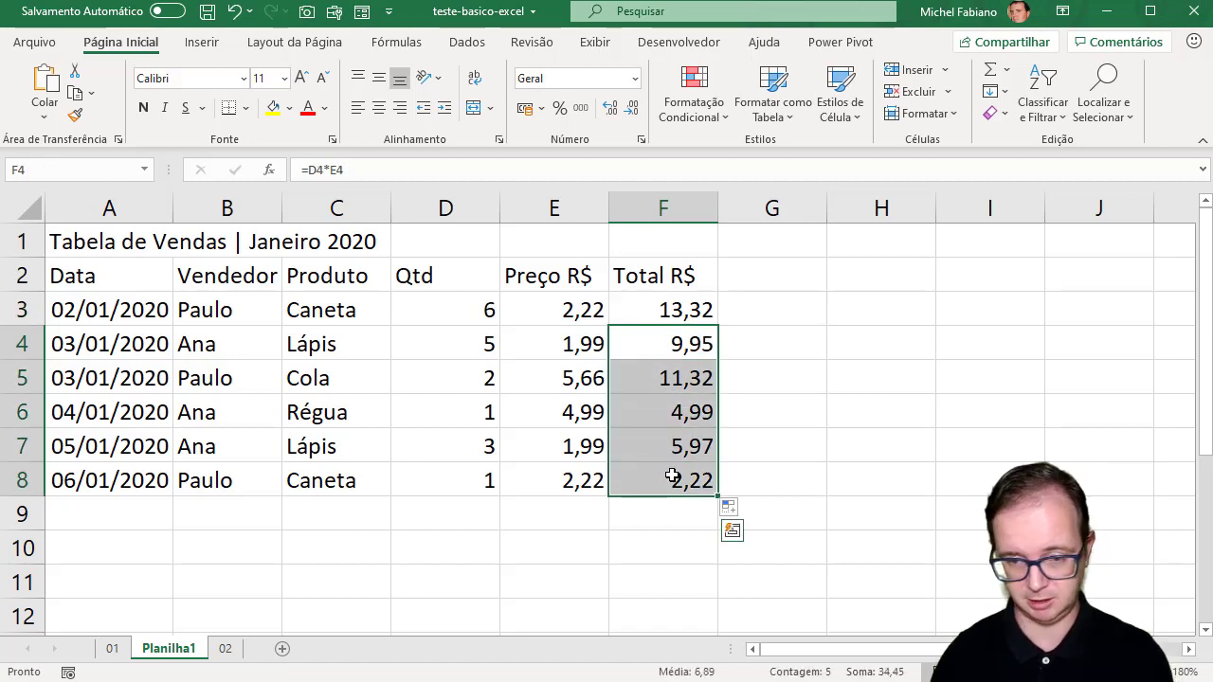
key("Delete")
Enter the formula =D4*E4 in cell F4 to calculate the second sale's total.
left_click(682, 342)
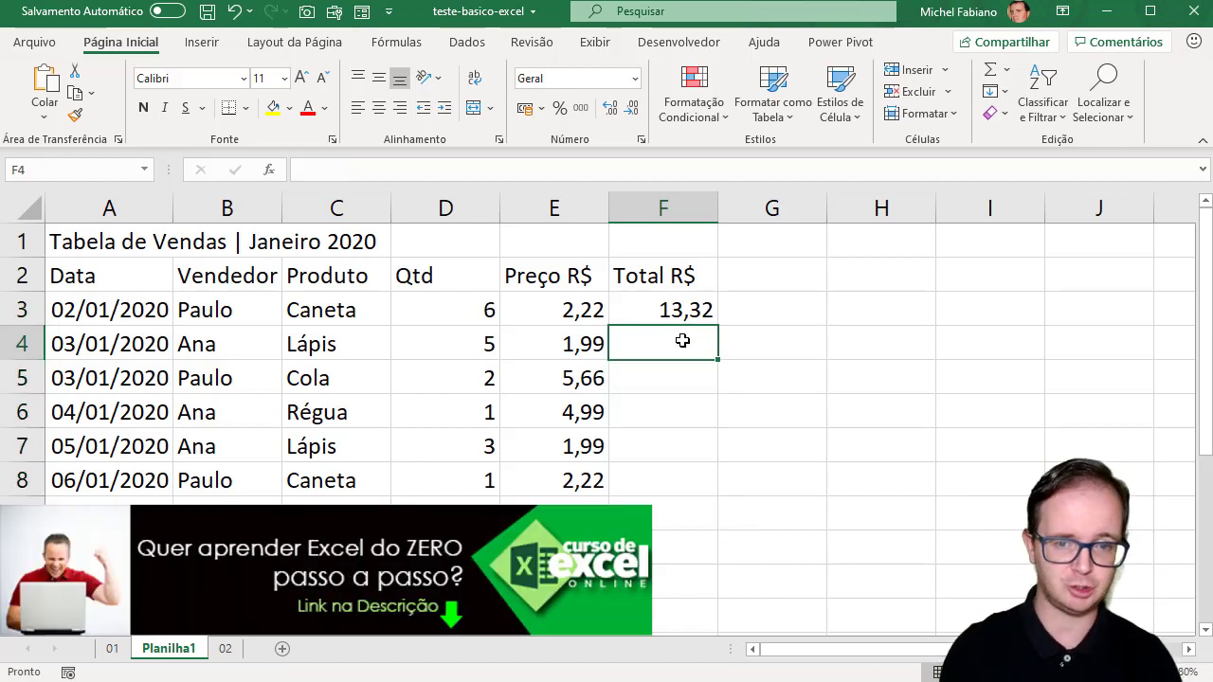
type("=")
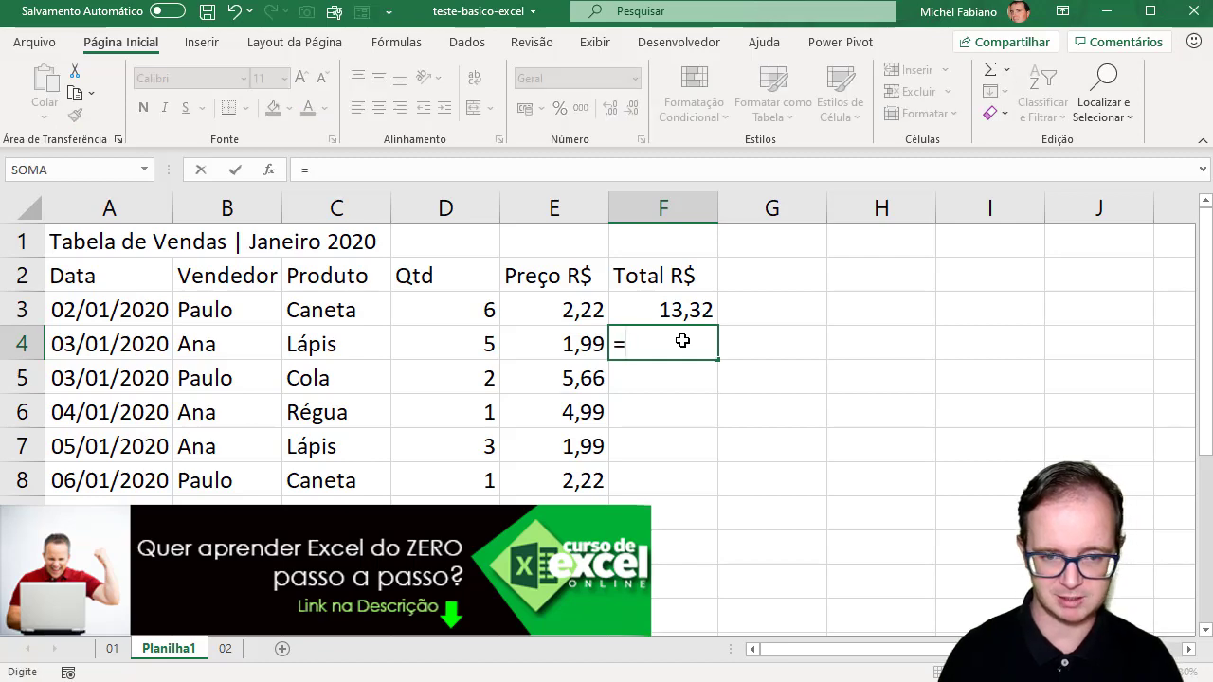
key("Left")
key("Left")
type("*")
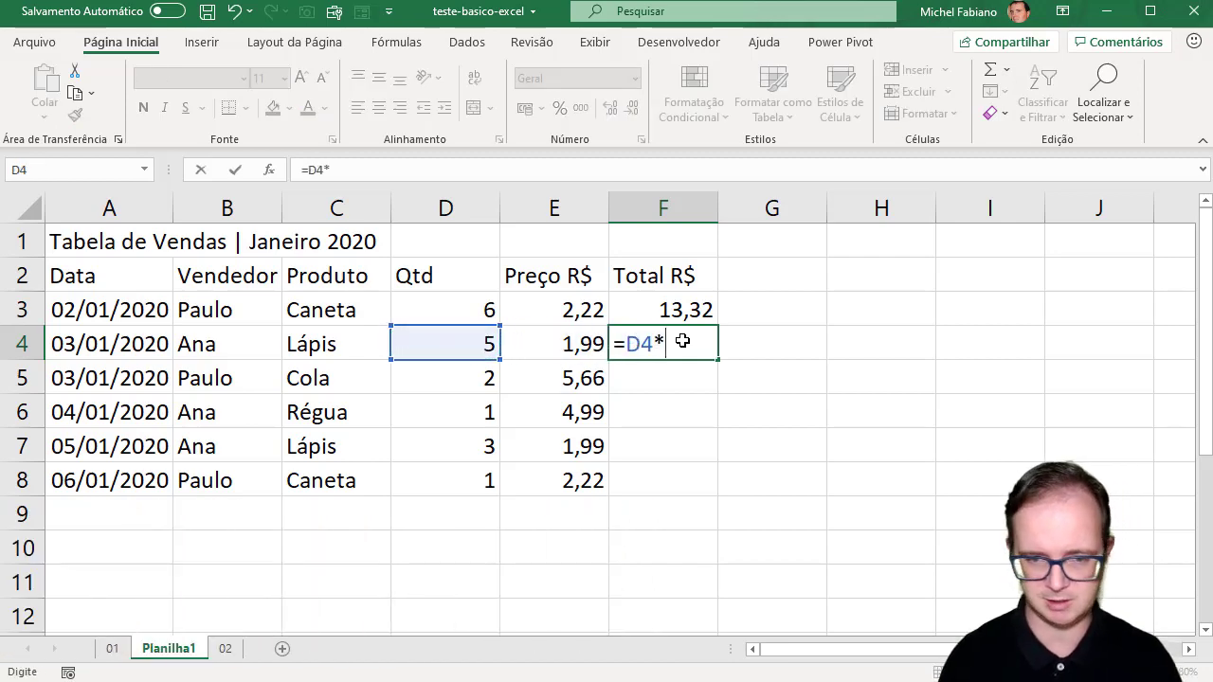
left_click(596, 341)
key("Return")
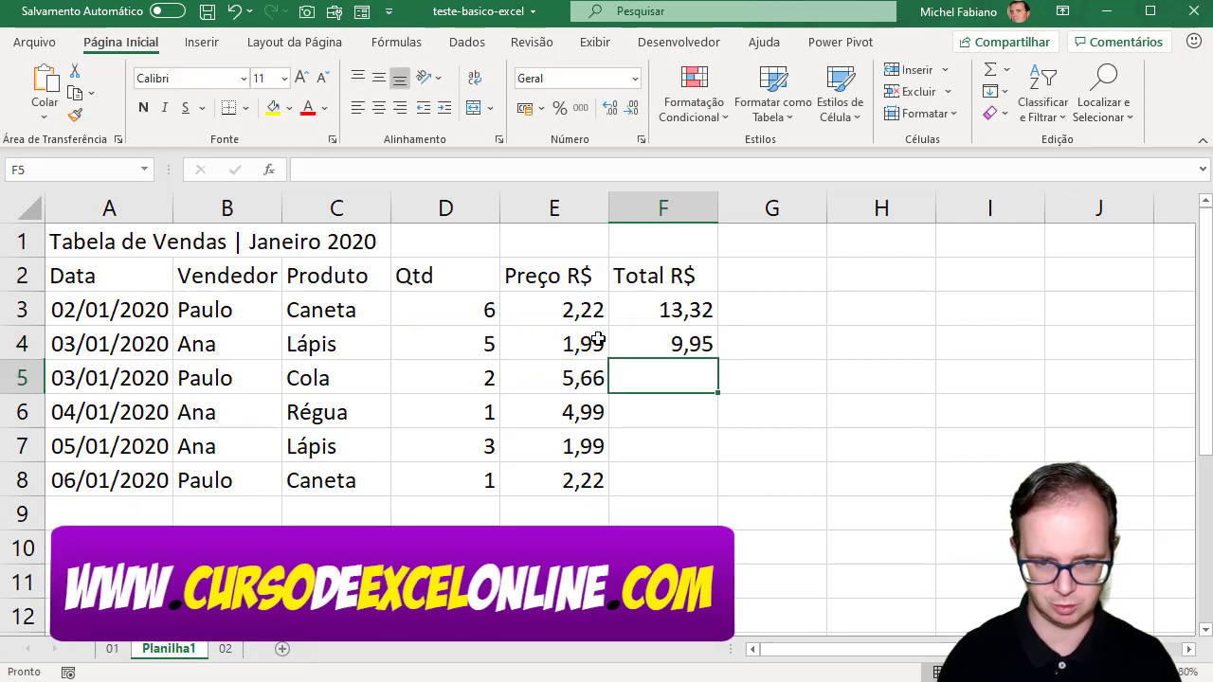
Enter the formula =D5*E5 in cell F5 to calculate the third sale's total.
type("=")
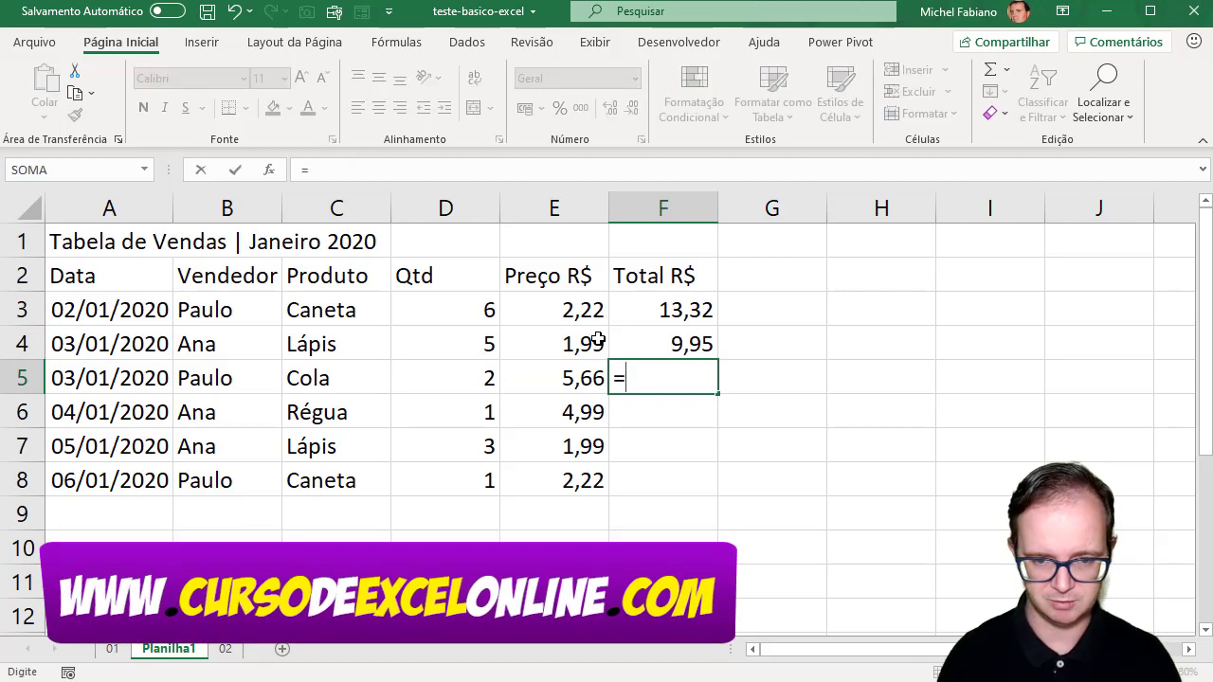
key("Left")
key("Left")
type("*")
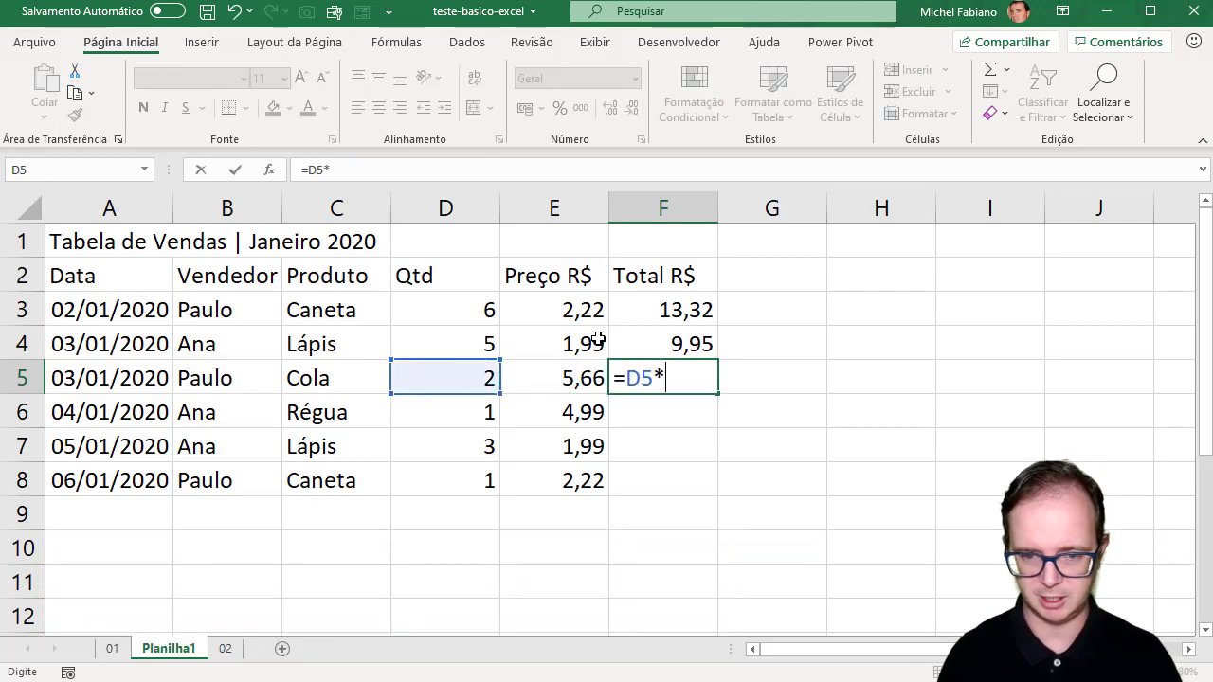
key("Left")
key("Return")
Enter the formula =D6*E6 in cell F6 and fill it down to F8.
type("=")
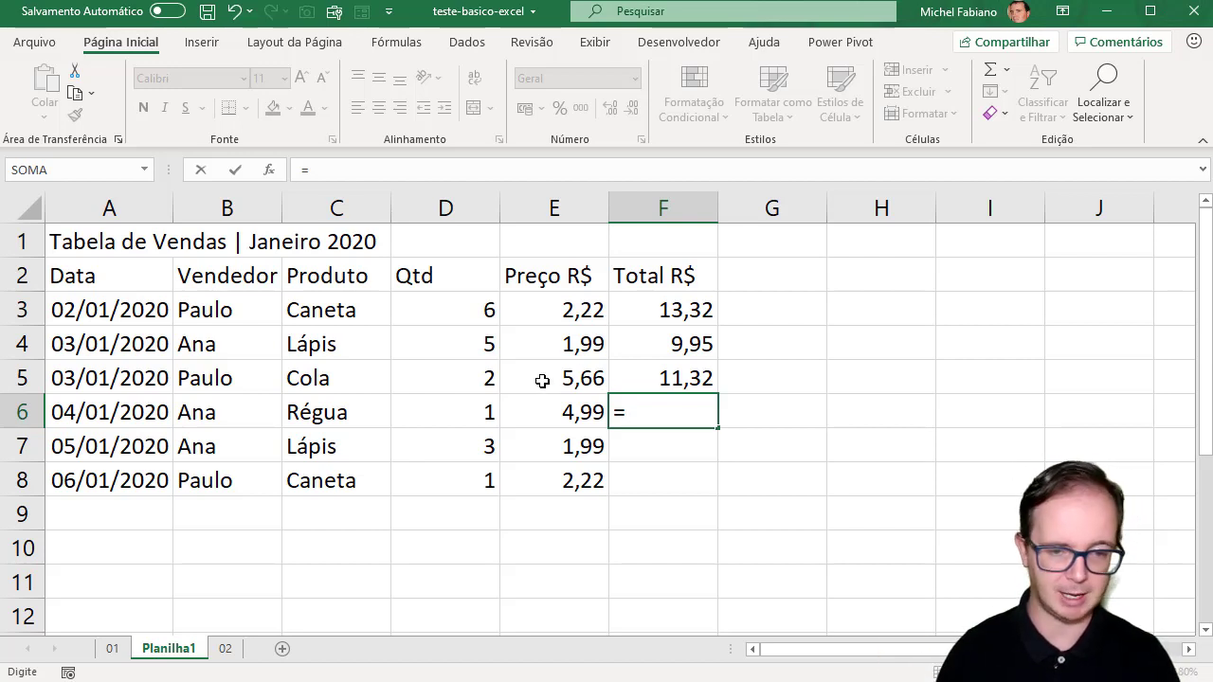
left_click(482, 405)
type("*")
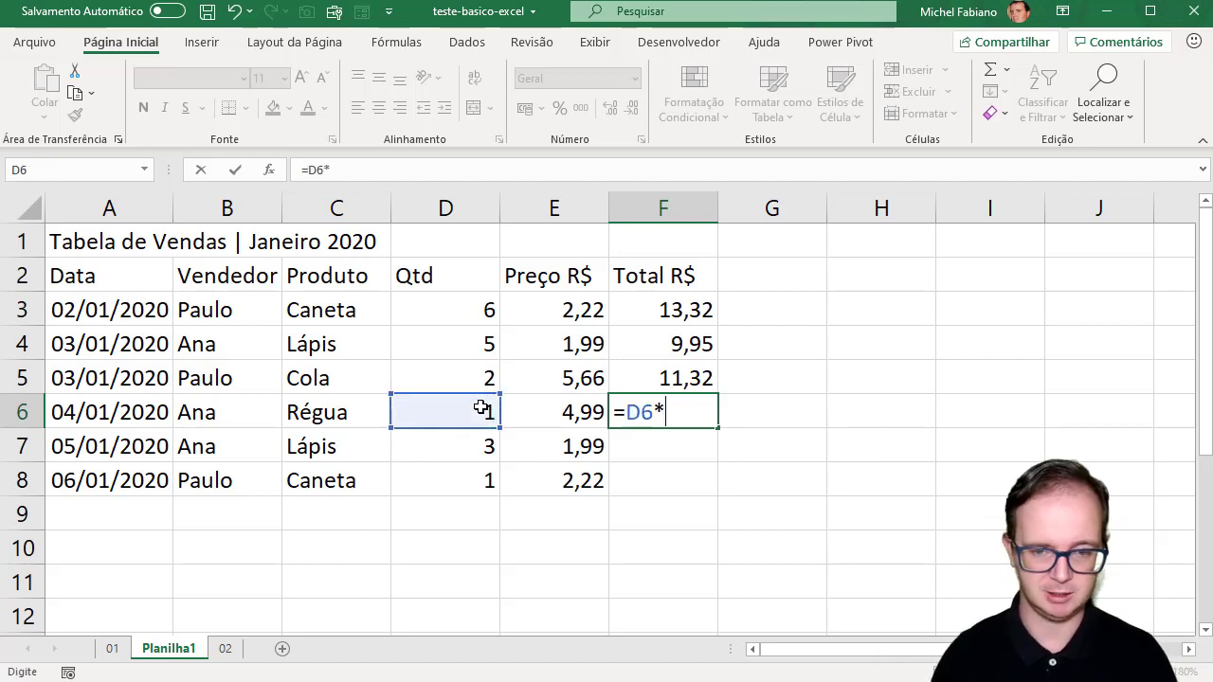
left_click(561, 402)
key("Return")
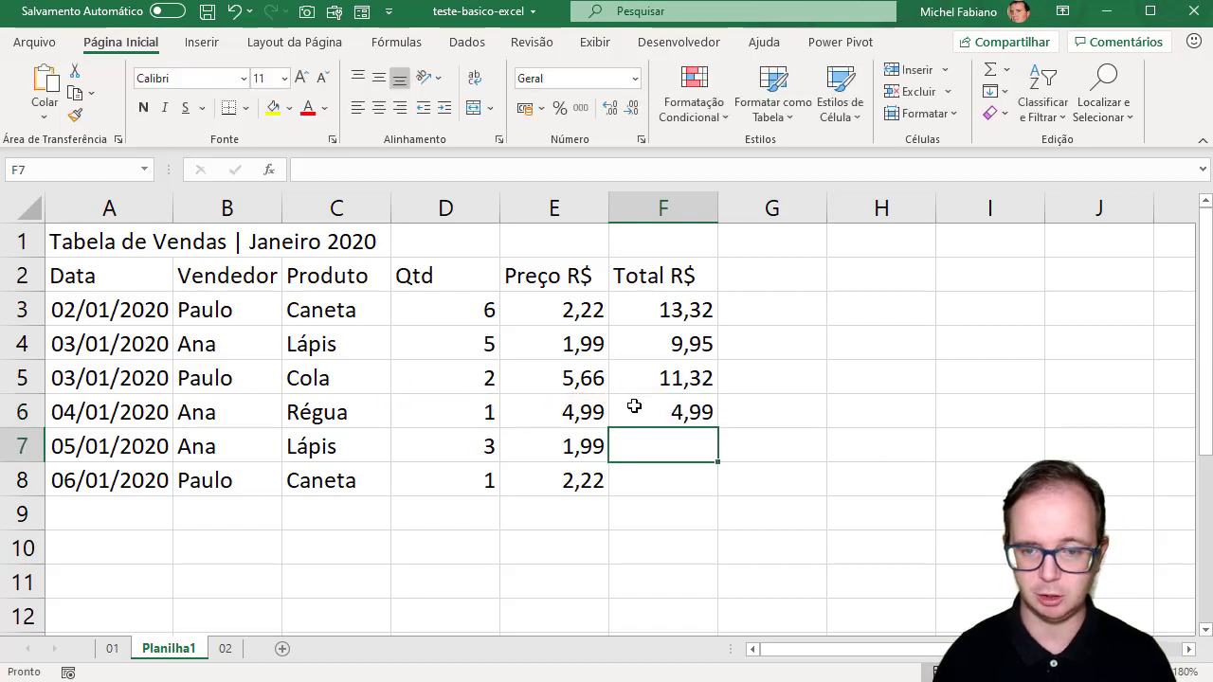
left_click(677, 411)
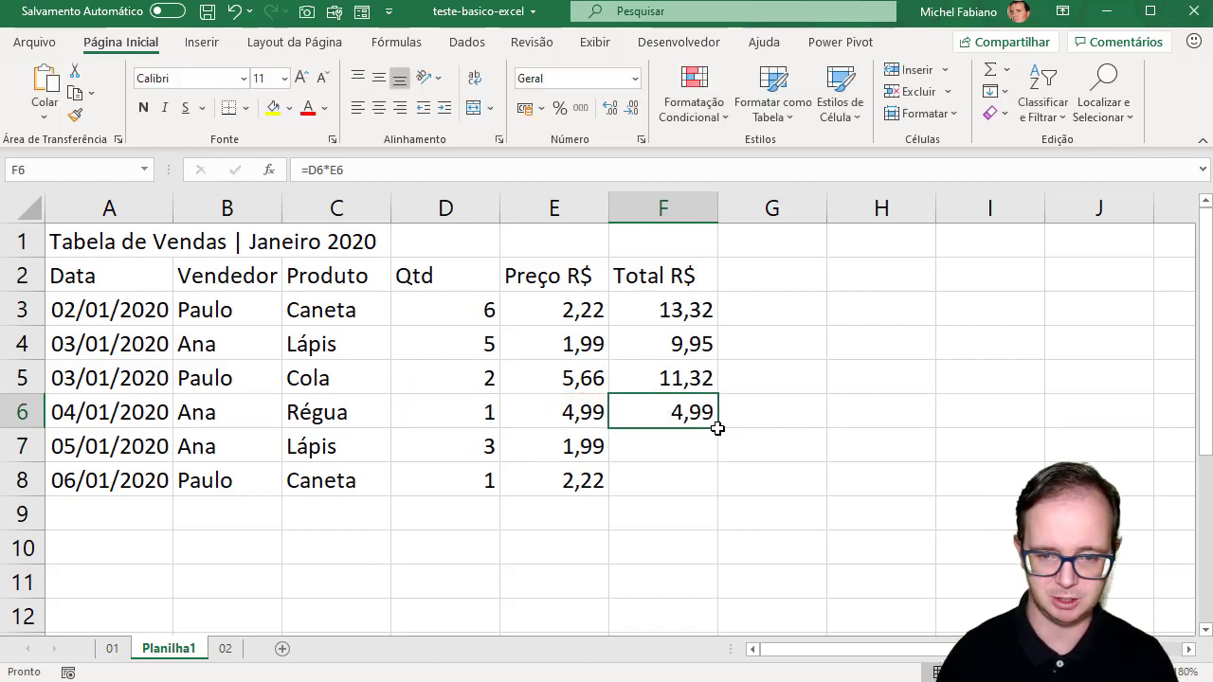
double_click(717, 428)
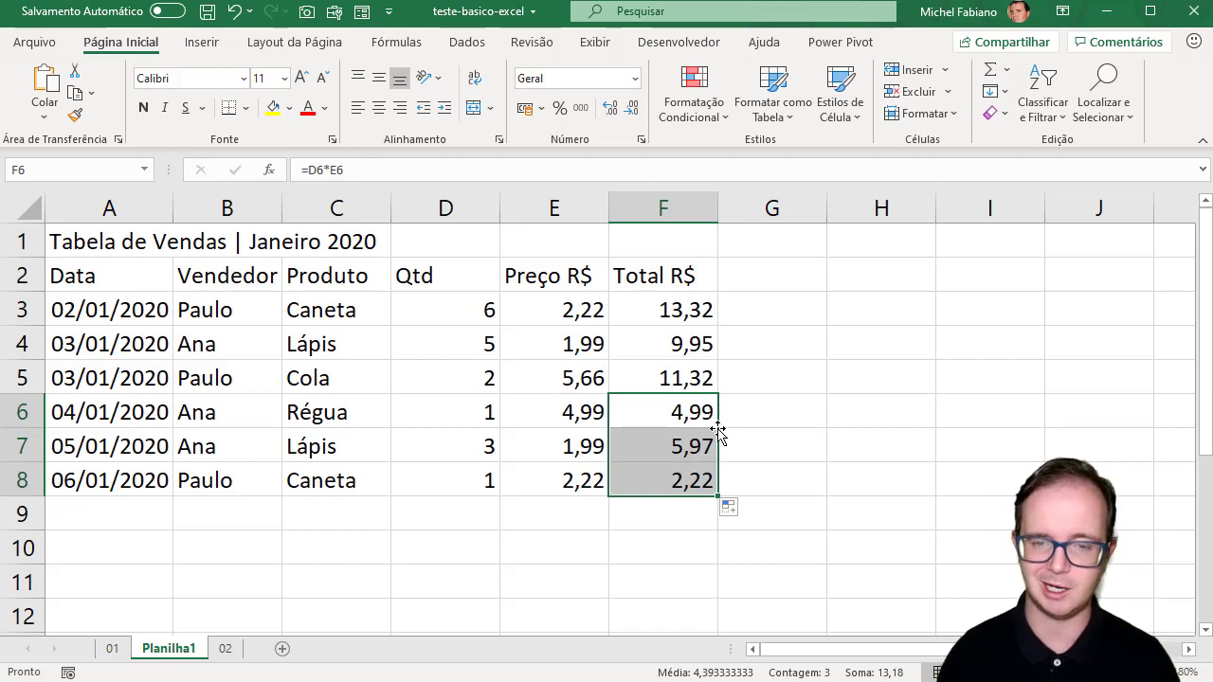
Format the prices and totals in E3:F8 with the Moeda (R$) number format.
left_click_drag(561, 308, 668, 477)
left_click(524, 109)
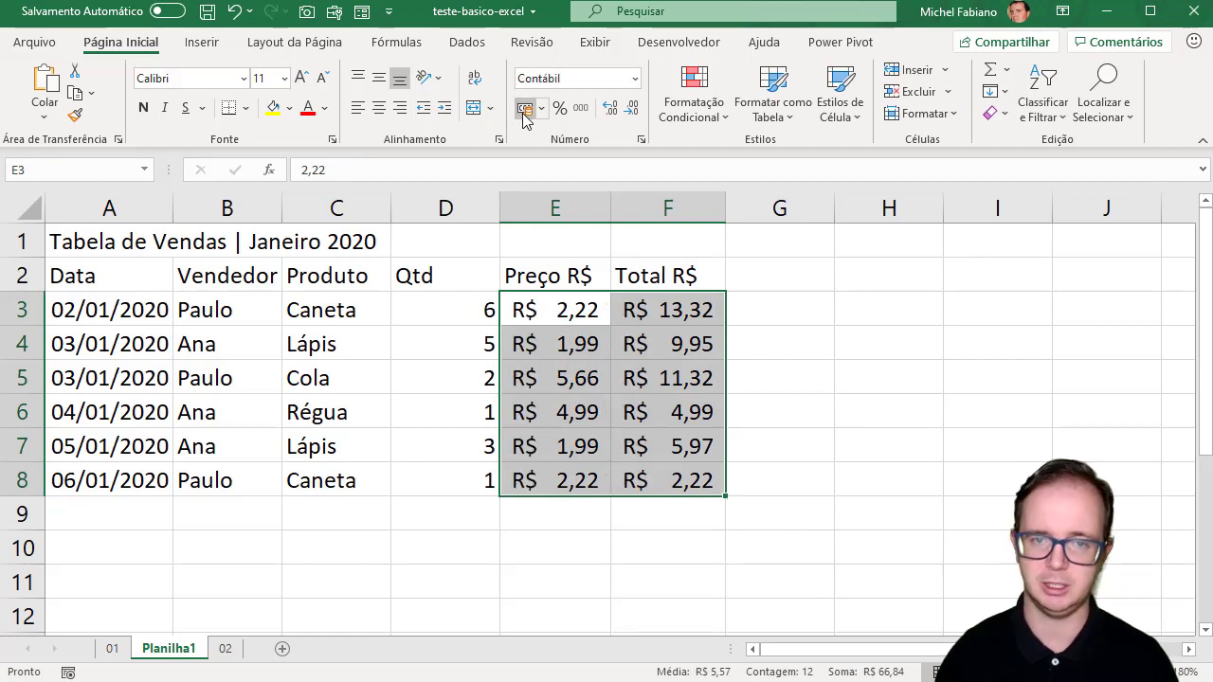
left_click(634, 78)
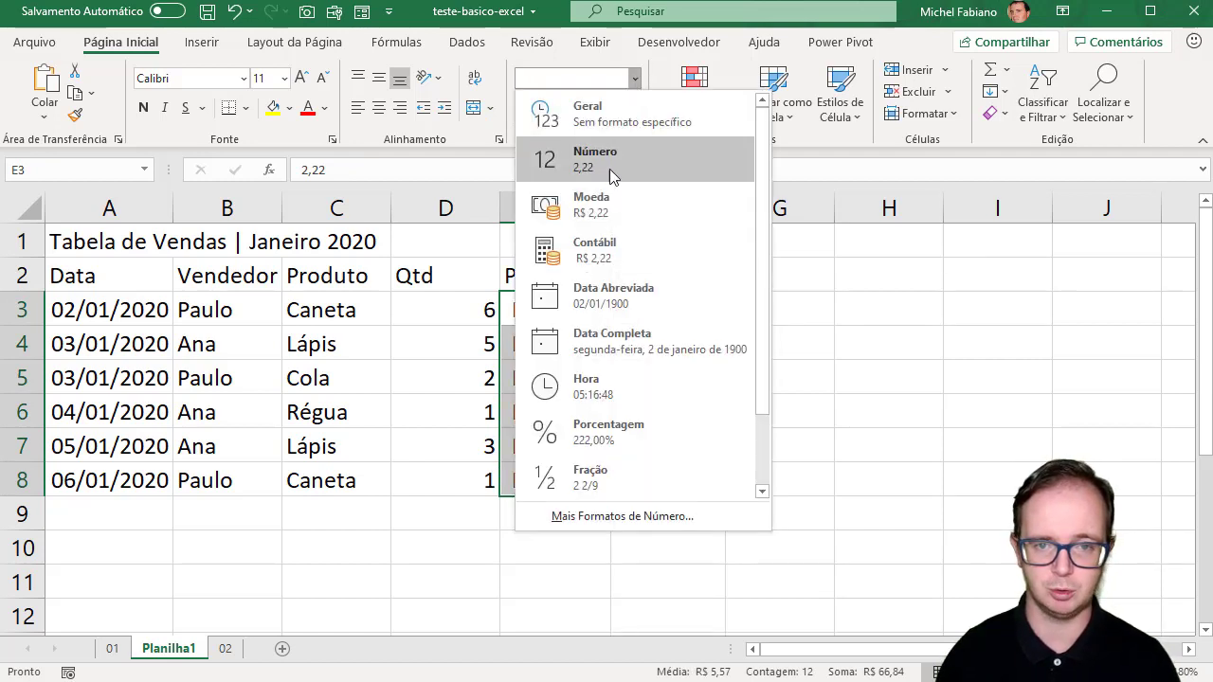
left_click(609, 210)
left_click(623, 312)
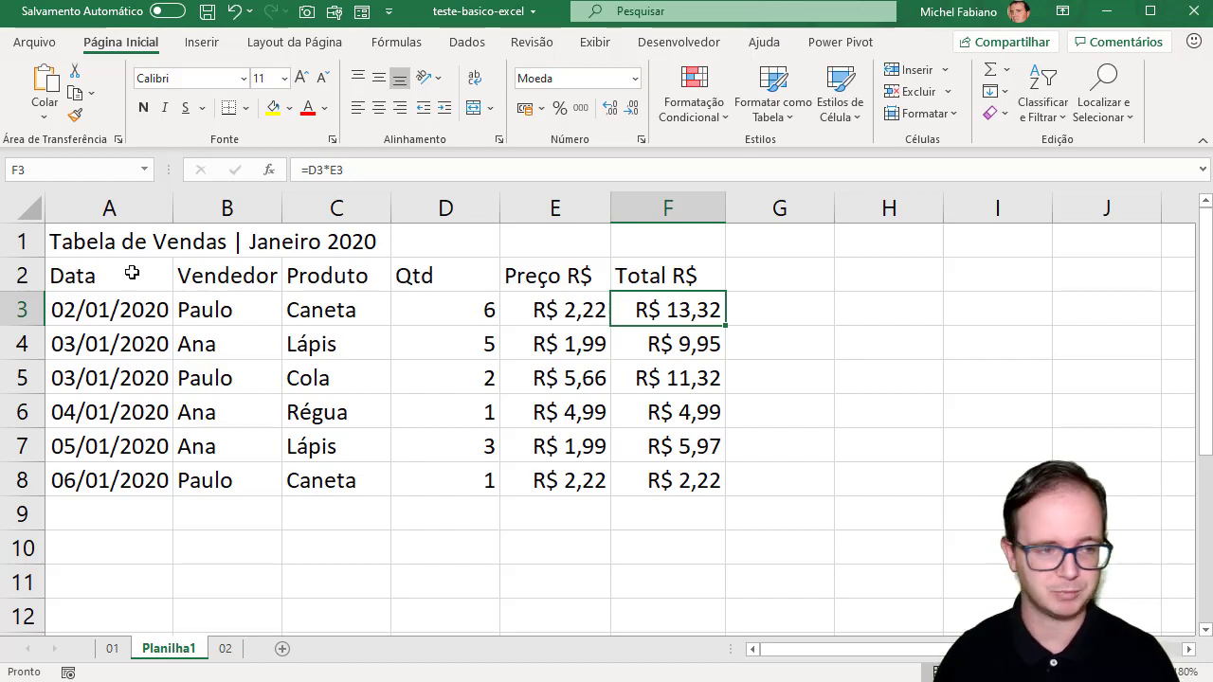
Make A1:F2 bold, and give the title row A1:F1 a dark grey fill with white text.
left_click_drag(100, 241, 707, 271)
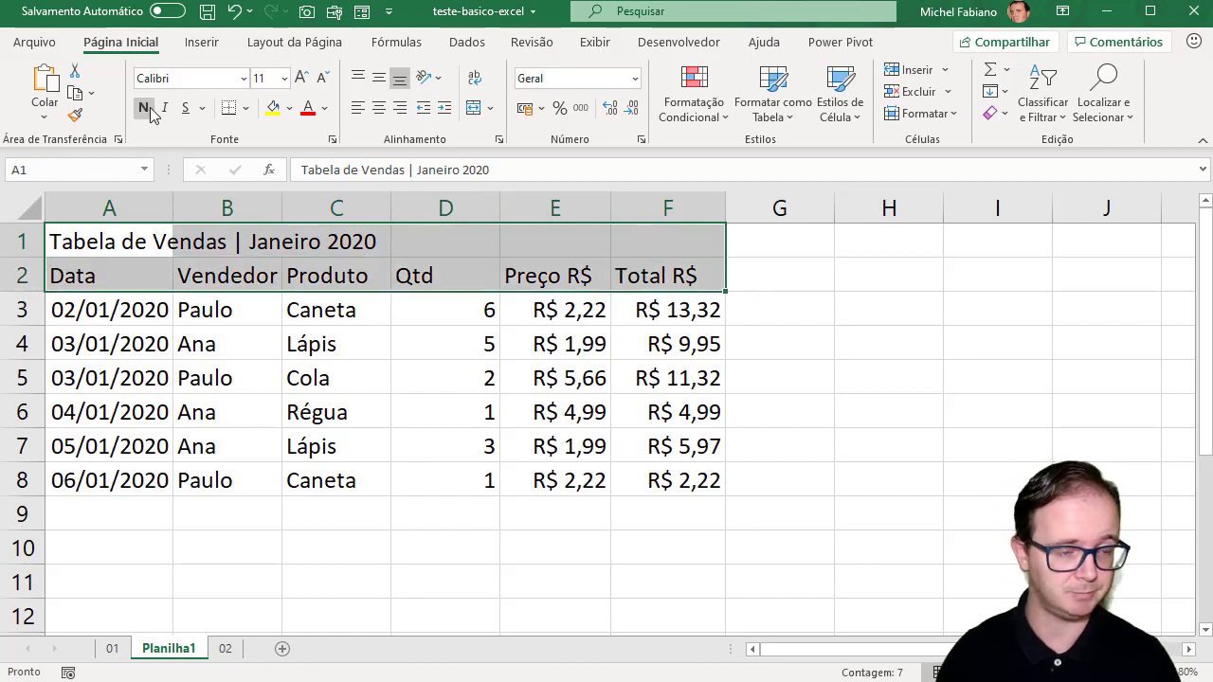
left_click(143, 108)
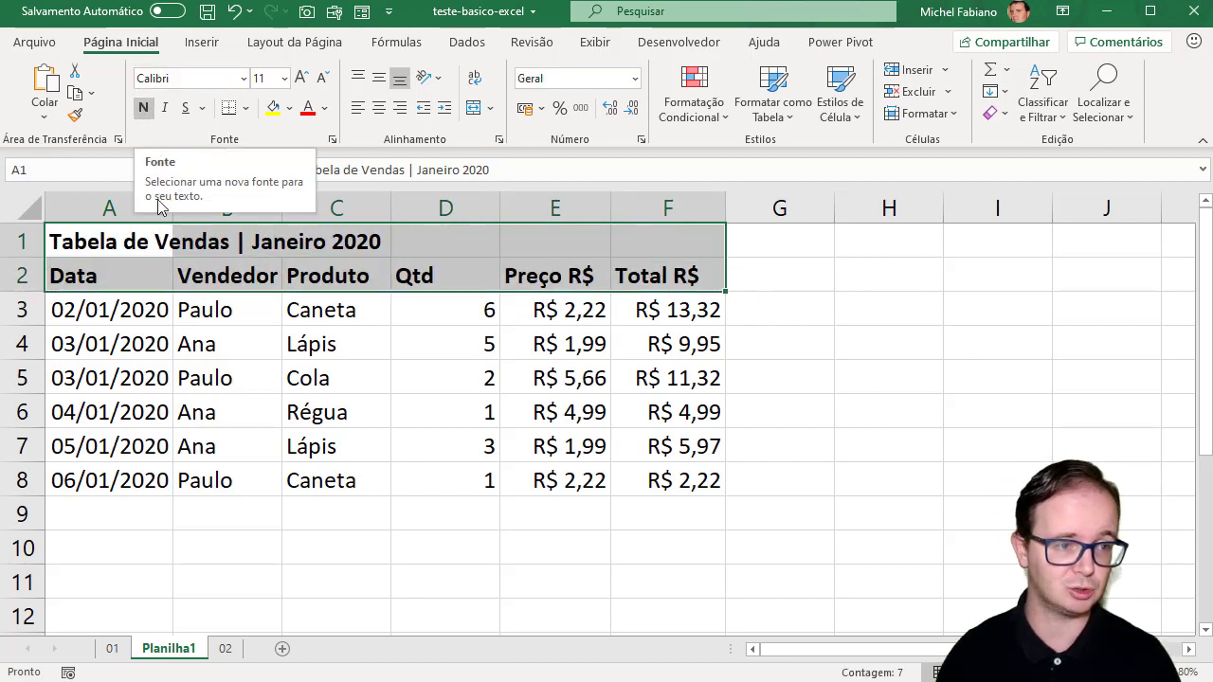
left_click_drag(98, 241, 712, 247)
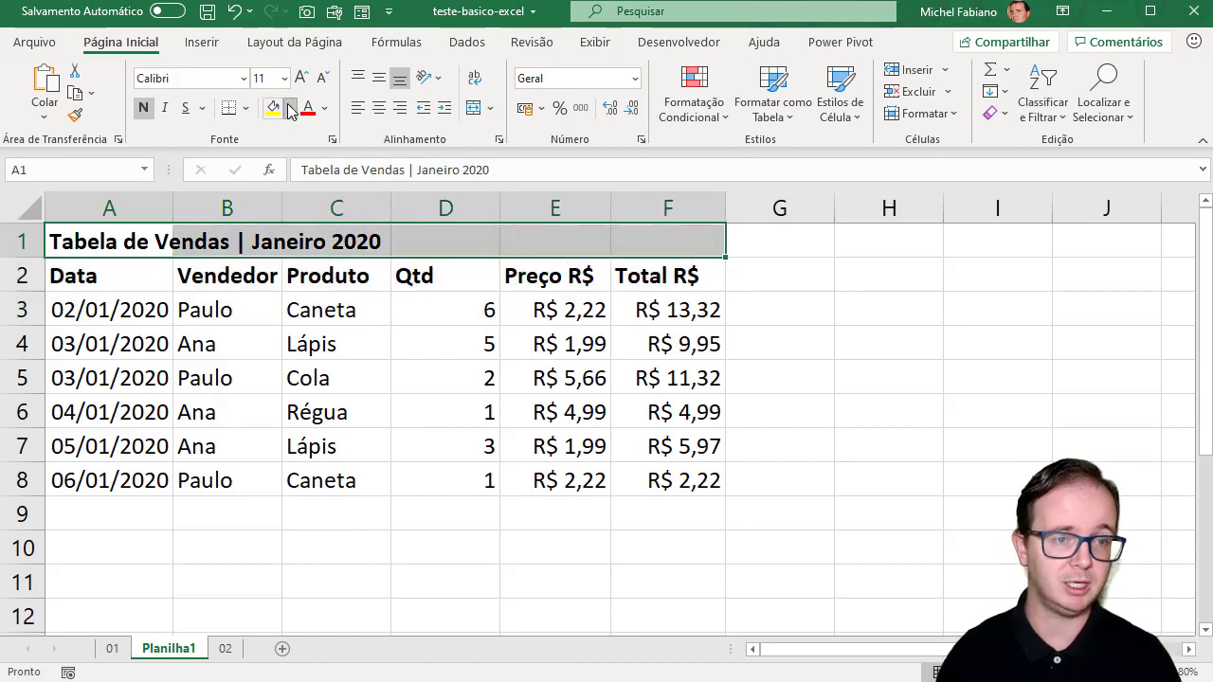
left_click(291, 110)
left_click(298, 220)
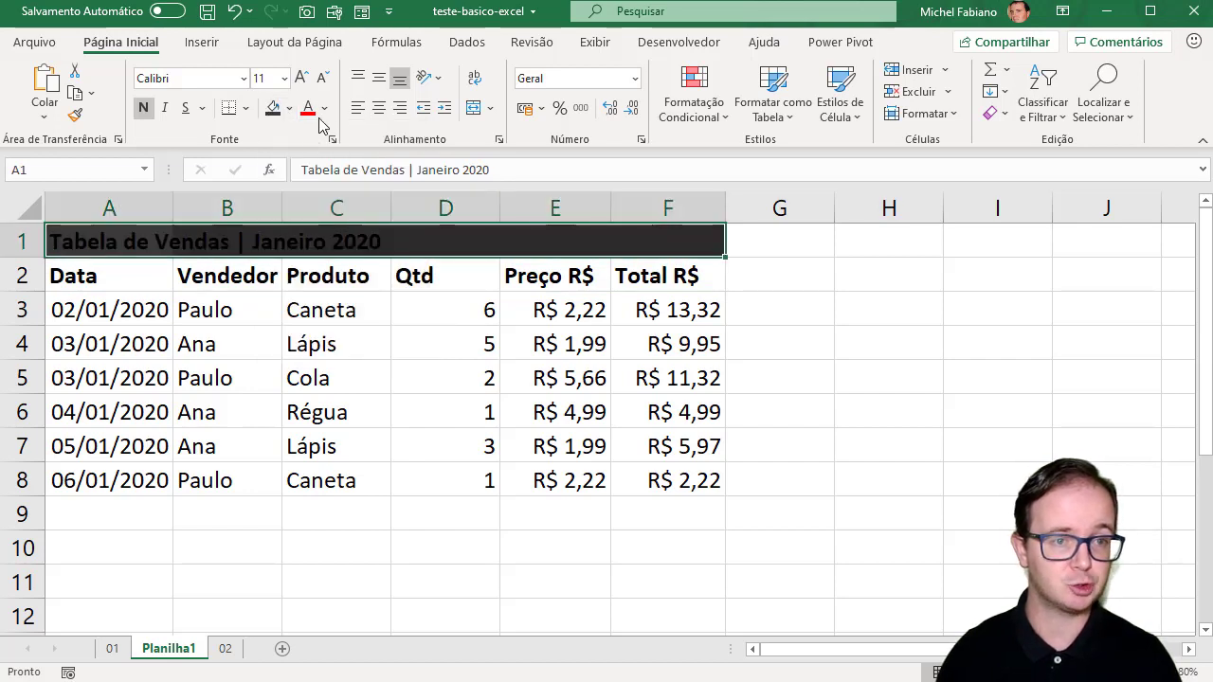
left_click(323, 108)
left_click(315, 183)
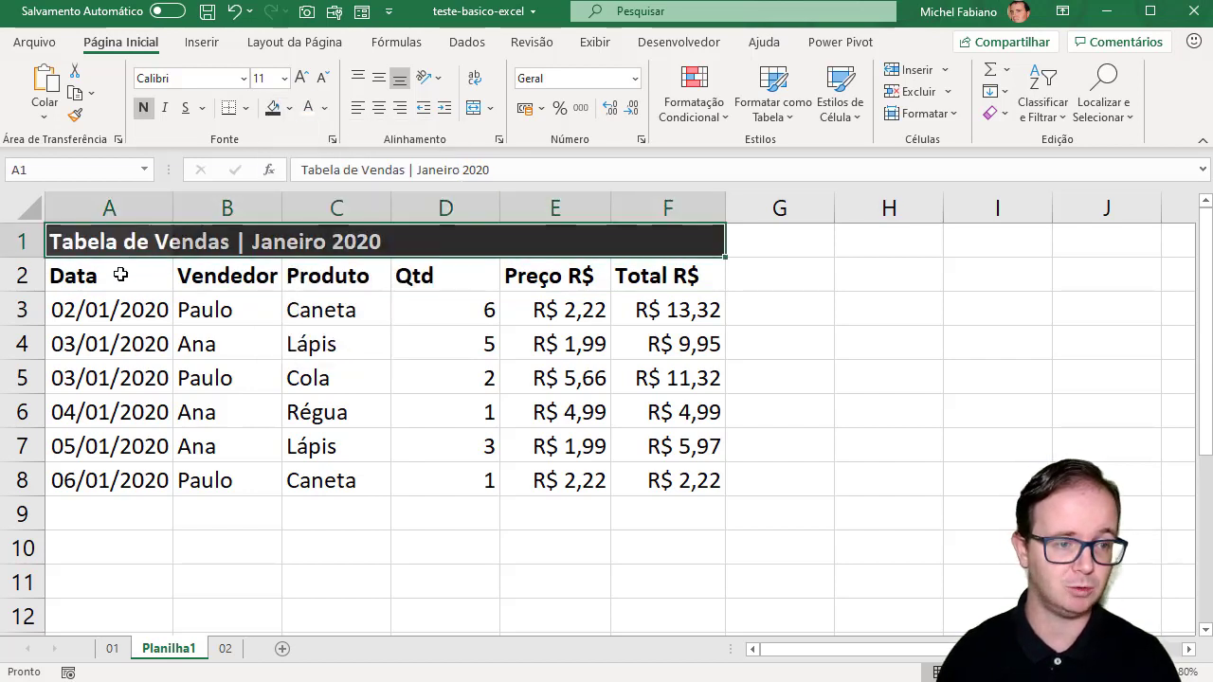
Give the header row A2:F2 a blue fill with white text.
left_click_drag(120, 275, 715, 275)
left_click(290, 108)
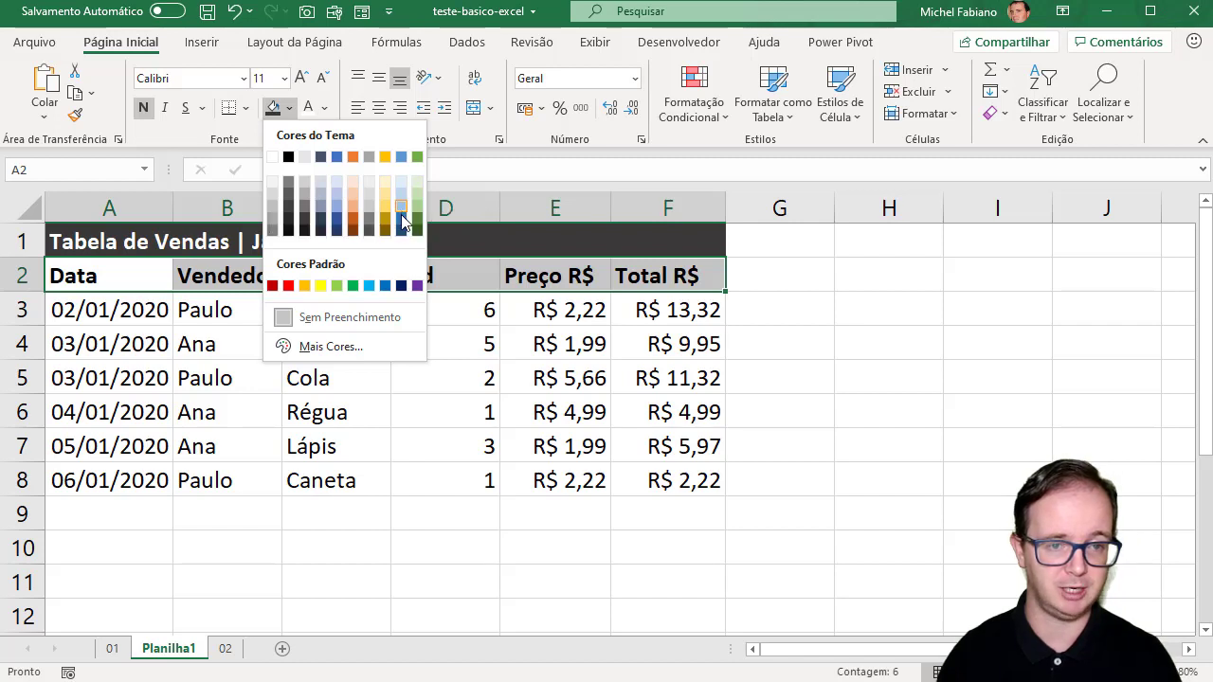
left_click(403, 224)
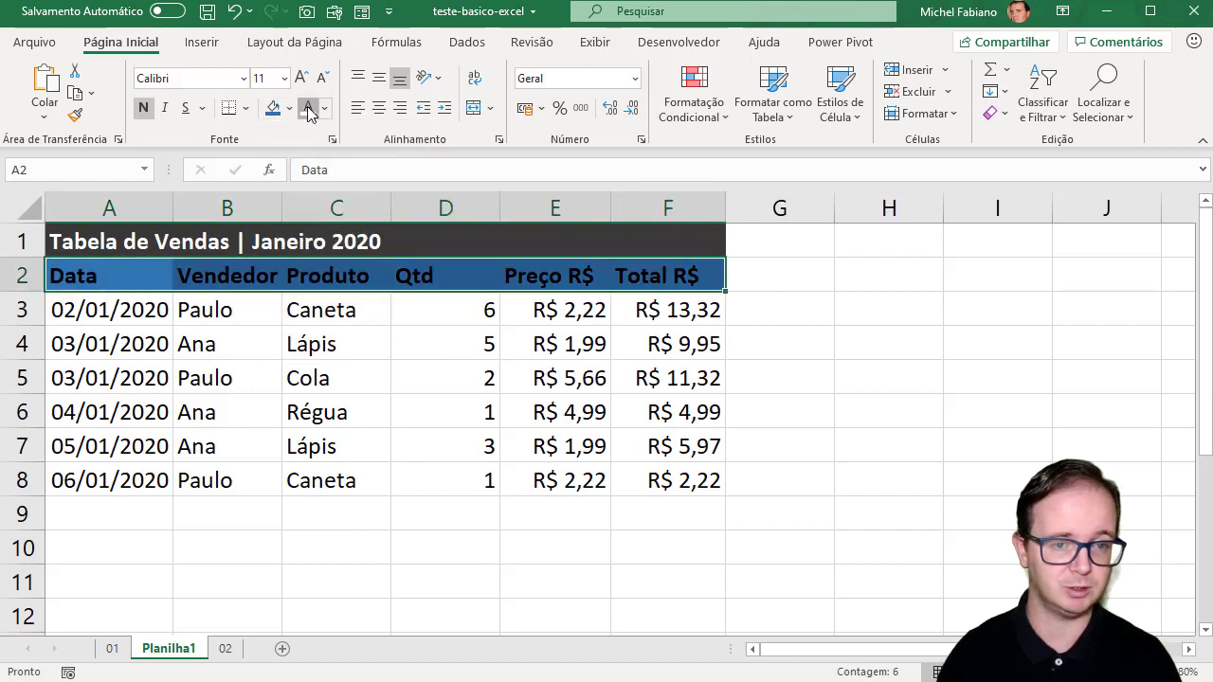
Fill the sales rows A3:F8 with light grey and apply all borders to A2:F8.
left_click_drag(119, 309, 652, 483)
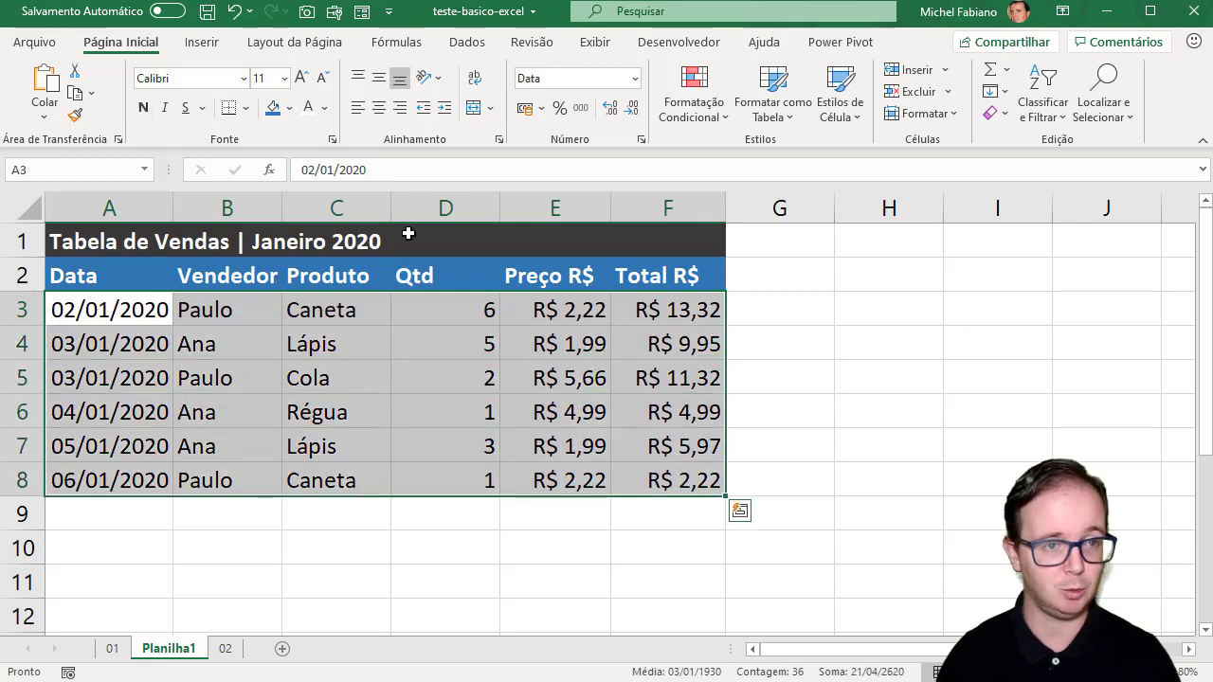
left_click(289, 107)
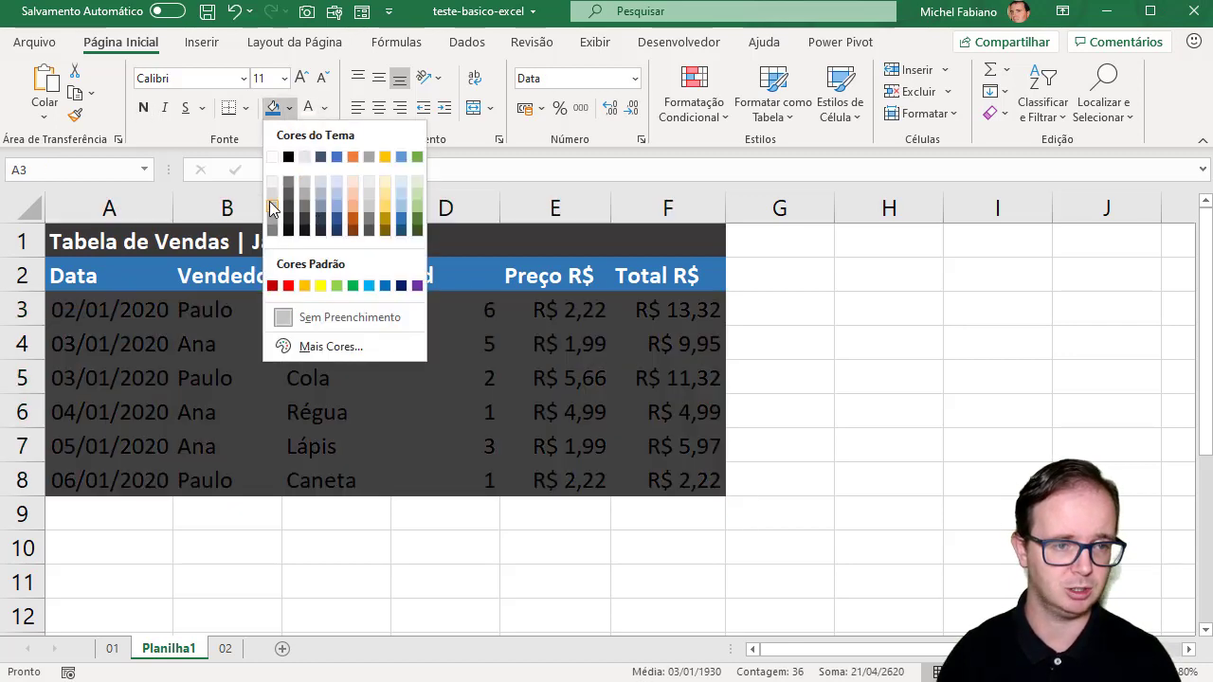
left_click(272, 201)
left_click_drag(102, 275, 658, 456)
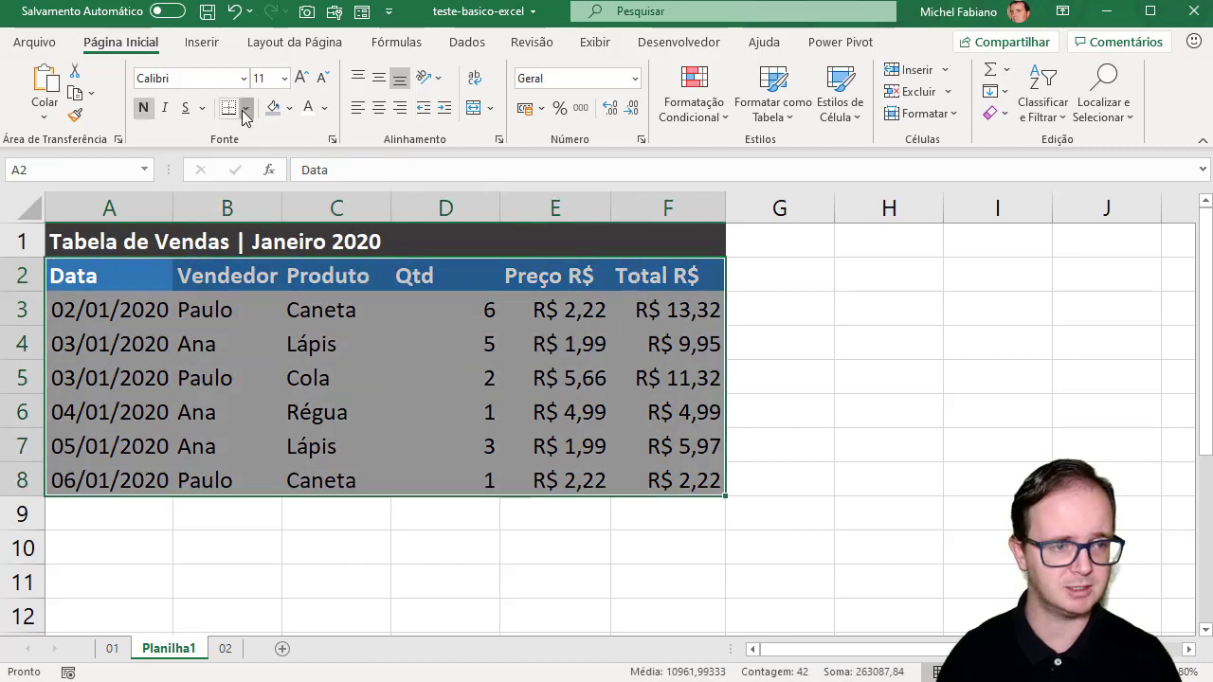
left_click(246, 110)
left_click(284, 295)
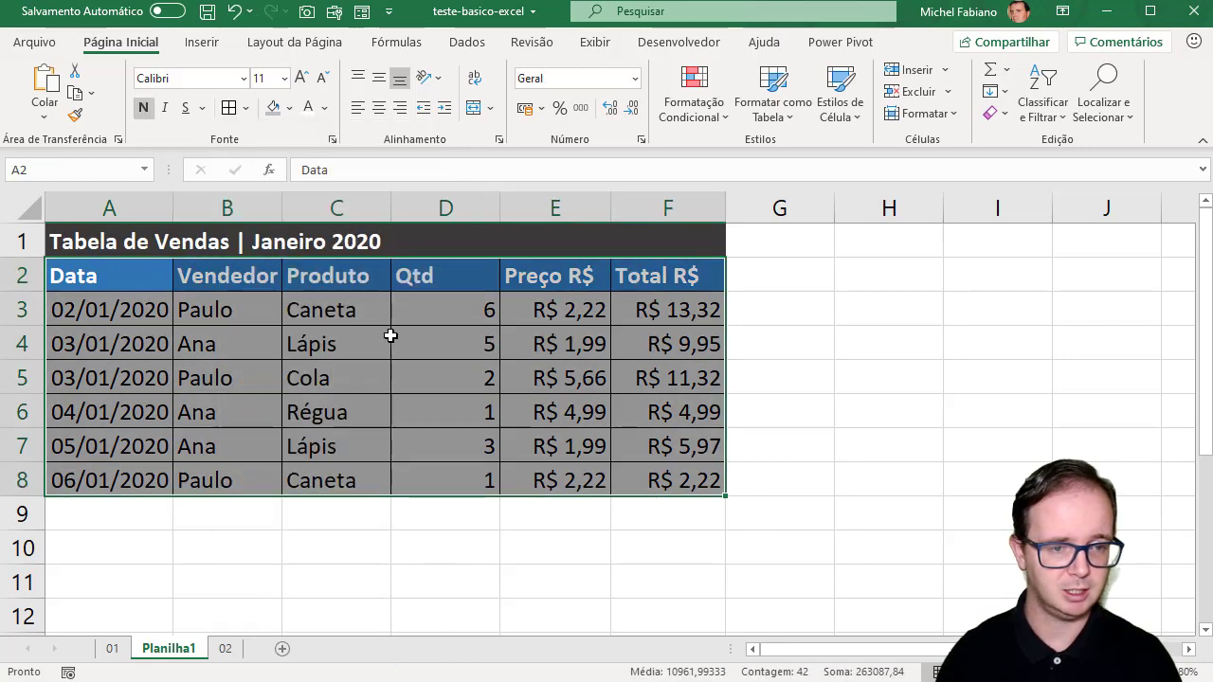
left_click(390, 336)
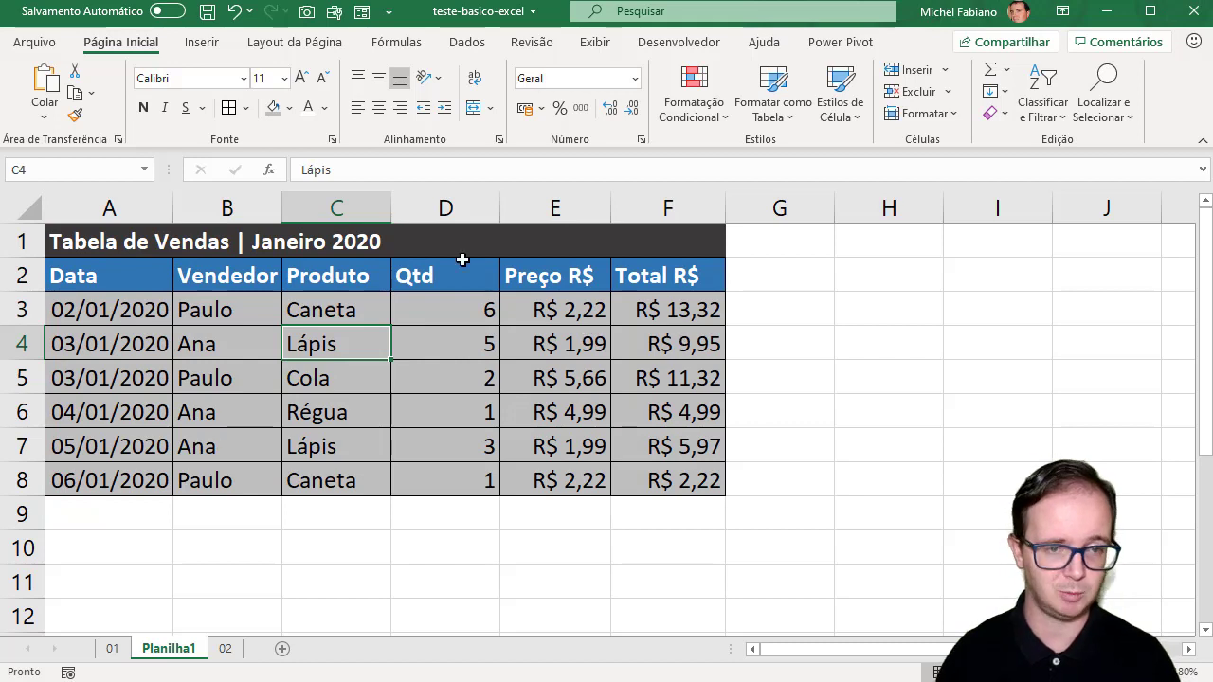
Center the contents of columns D to F and make the totals in F3:F8 bold.
left_click_drag(451, 204, 708, 232)
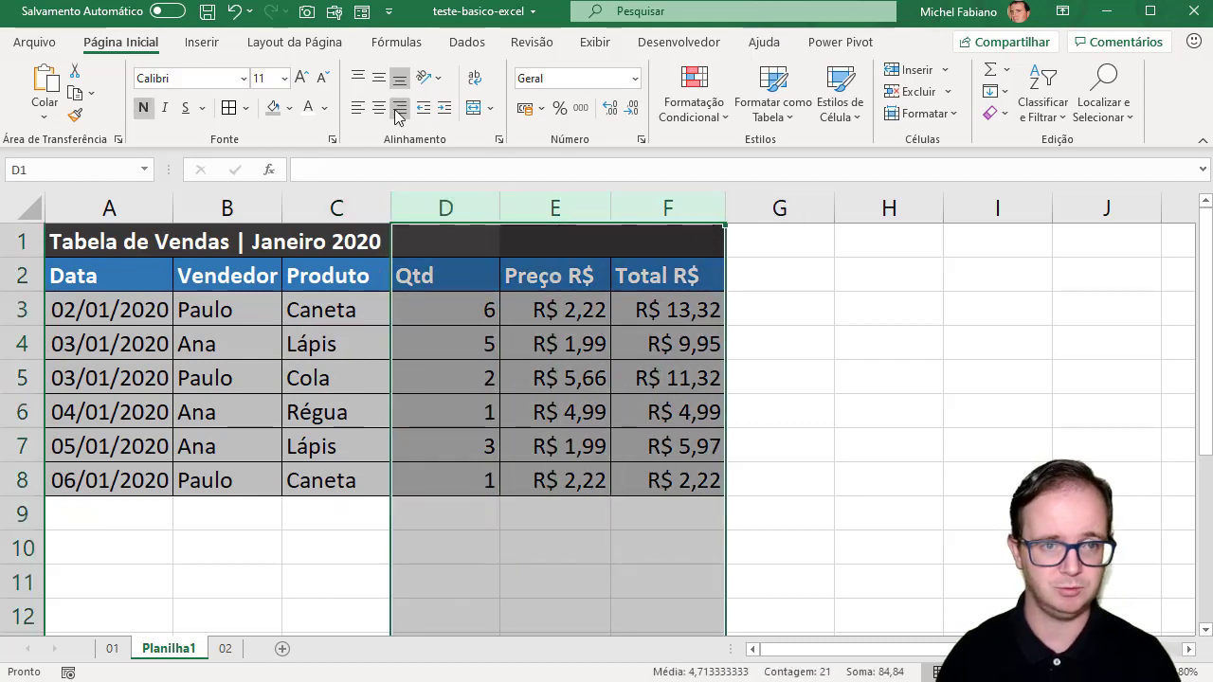
left_click(379, 107)
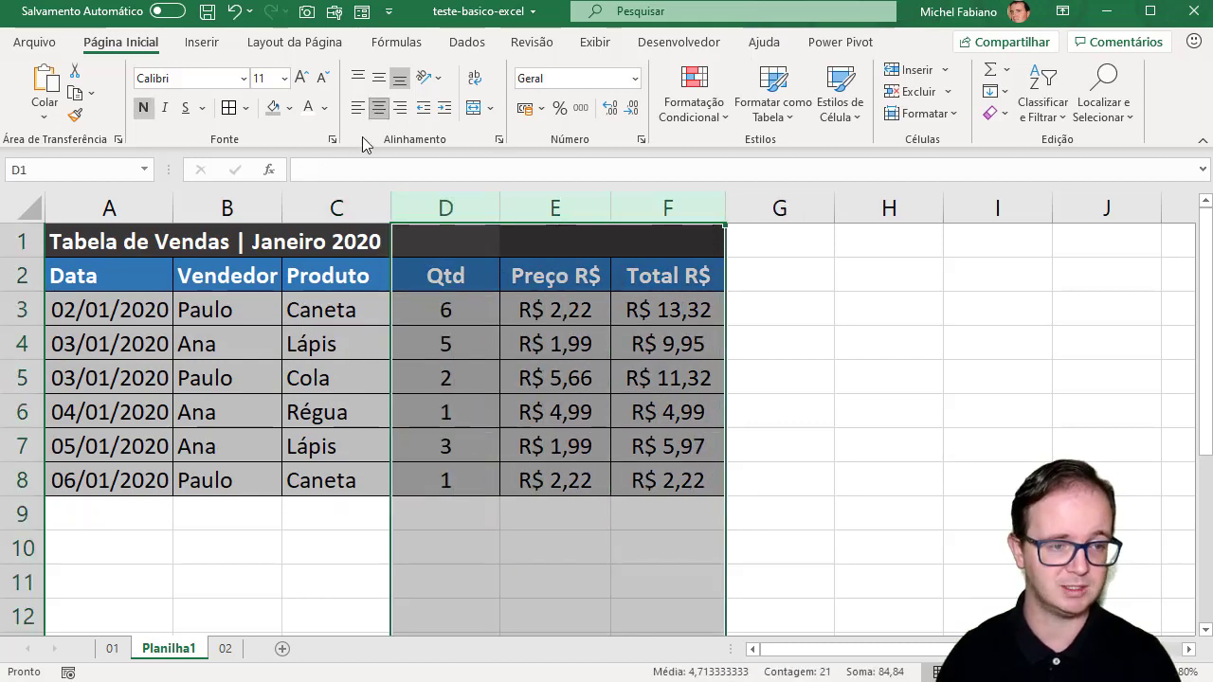
left_click_drag(666, 311, 690, 479)
left_click(144, 110)
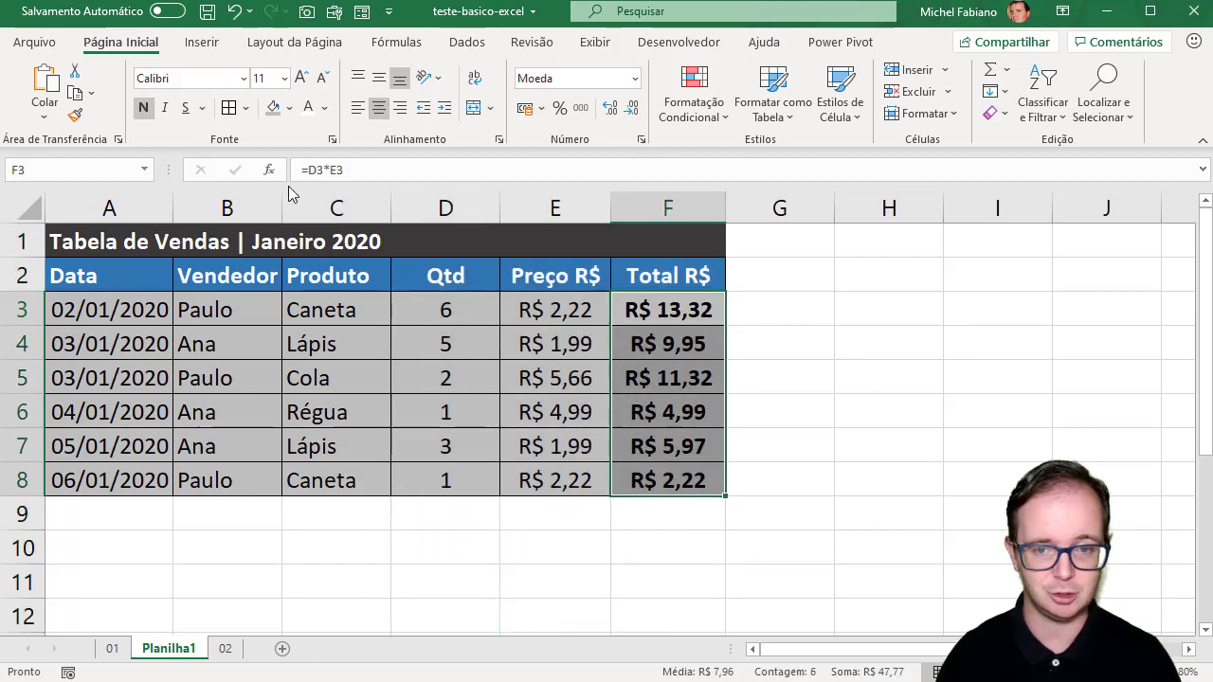
left_click(703, 316)
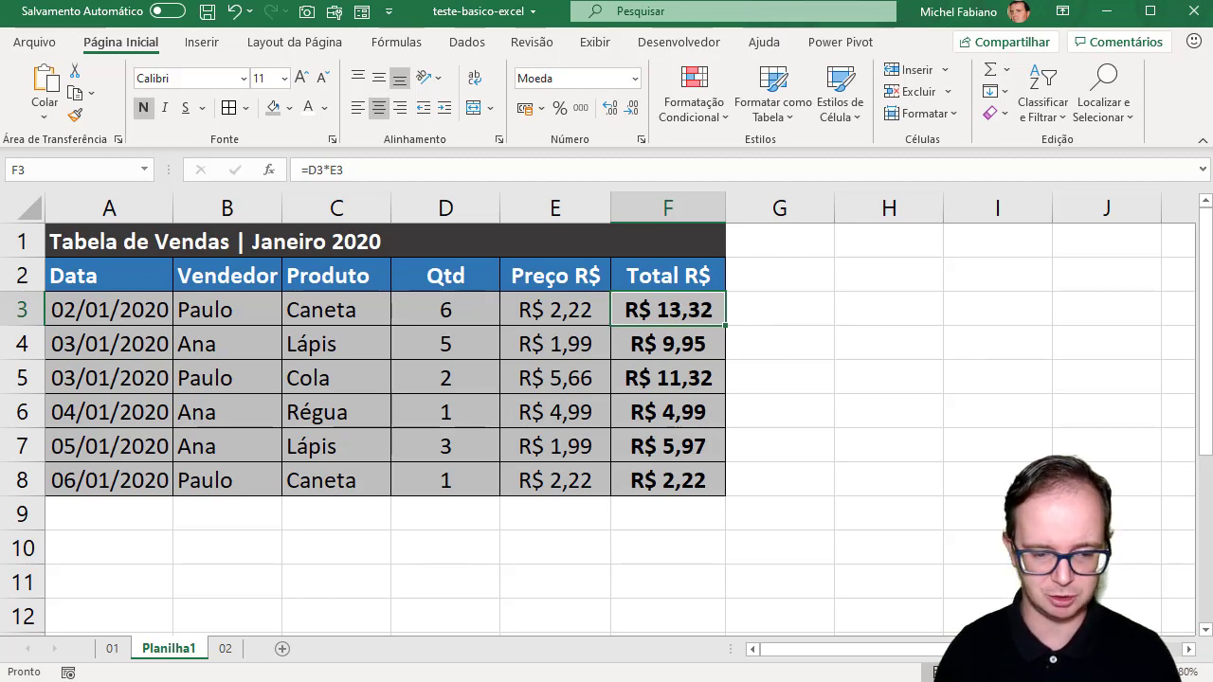
Switch to the test PDF in the browser, read the questions for planilha 01, and compare them with the totals in F3:F8 of the workbook.
left_click(428, 681)
scroll(728, 338, "up", 6)
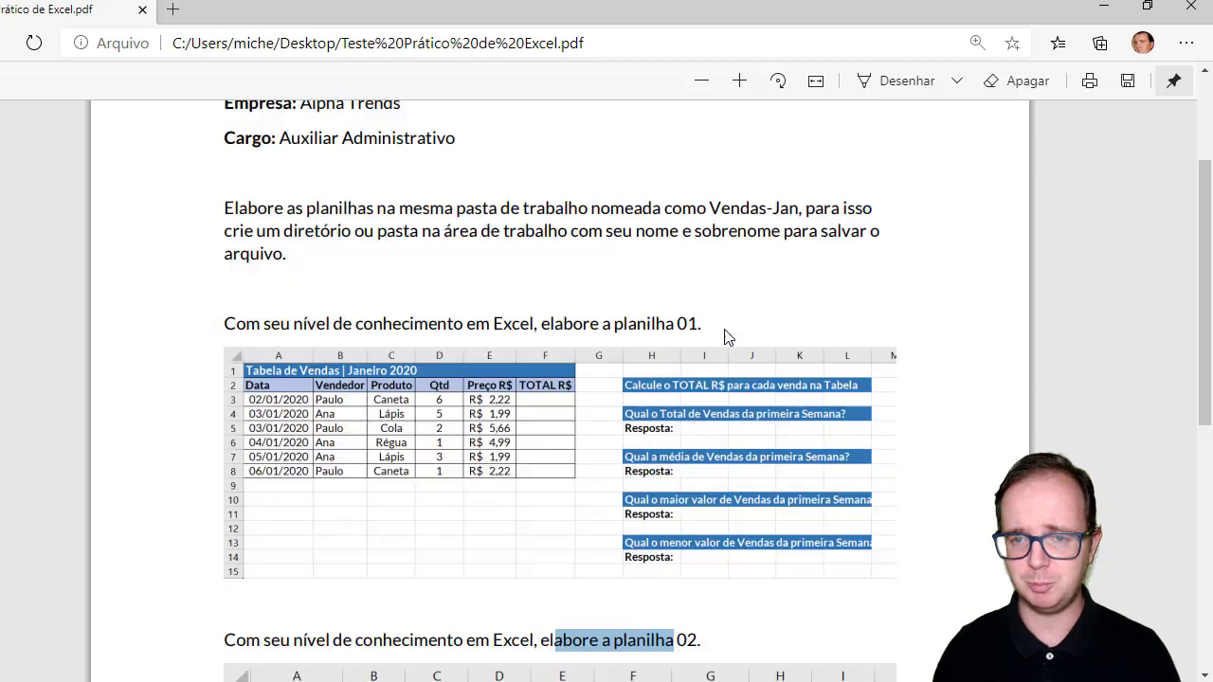
scroll(728, 337, "down", 1)
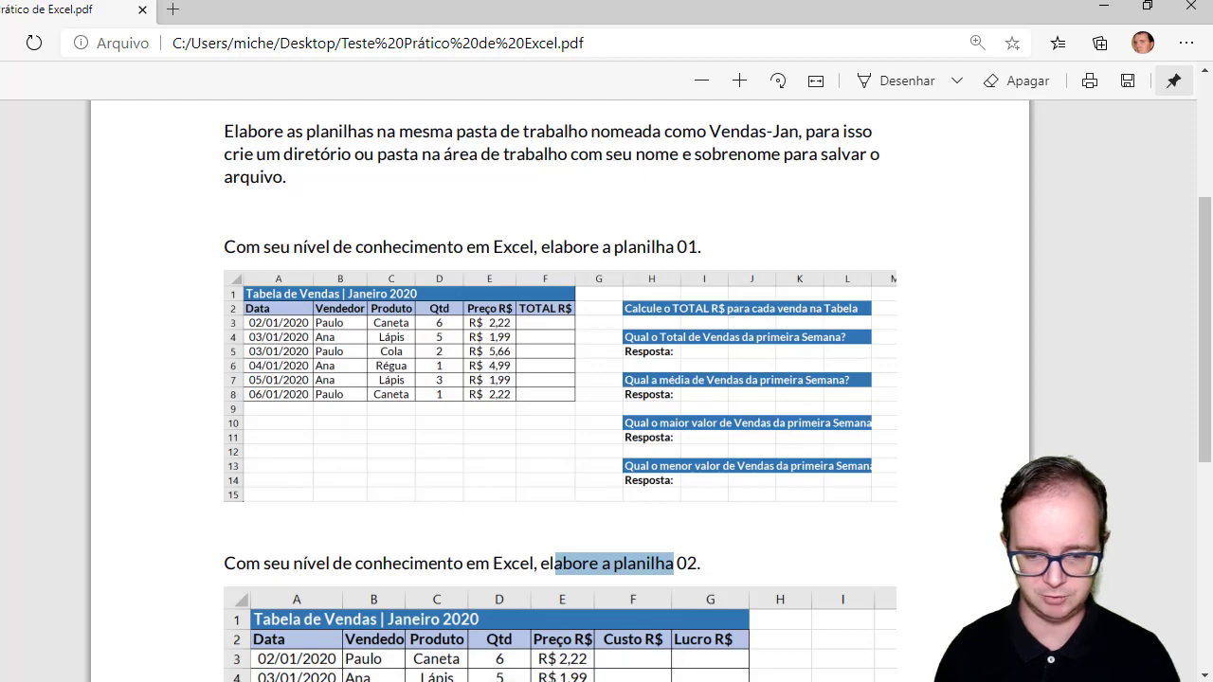
key("alt+Tab")
left_click_drag(672, 312, 687, 471)
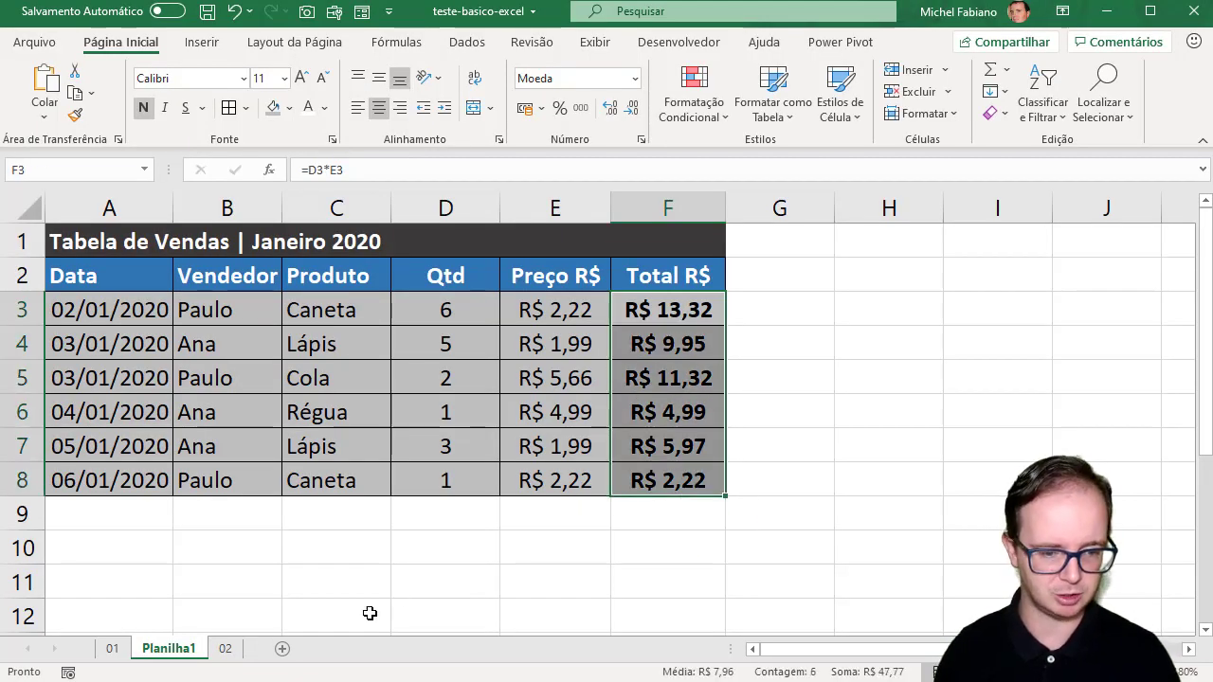
key("alt+Tab")
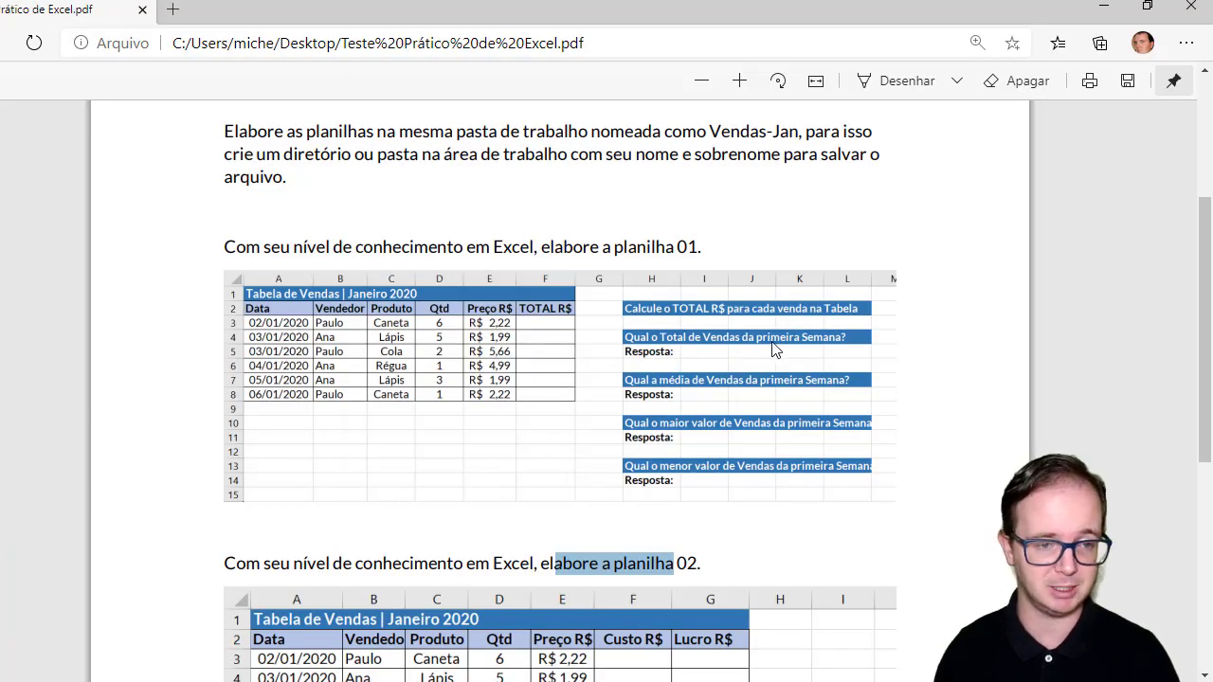
key("alt+Tab")
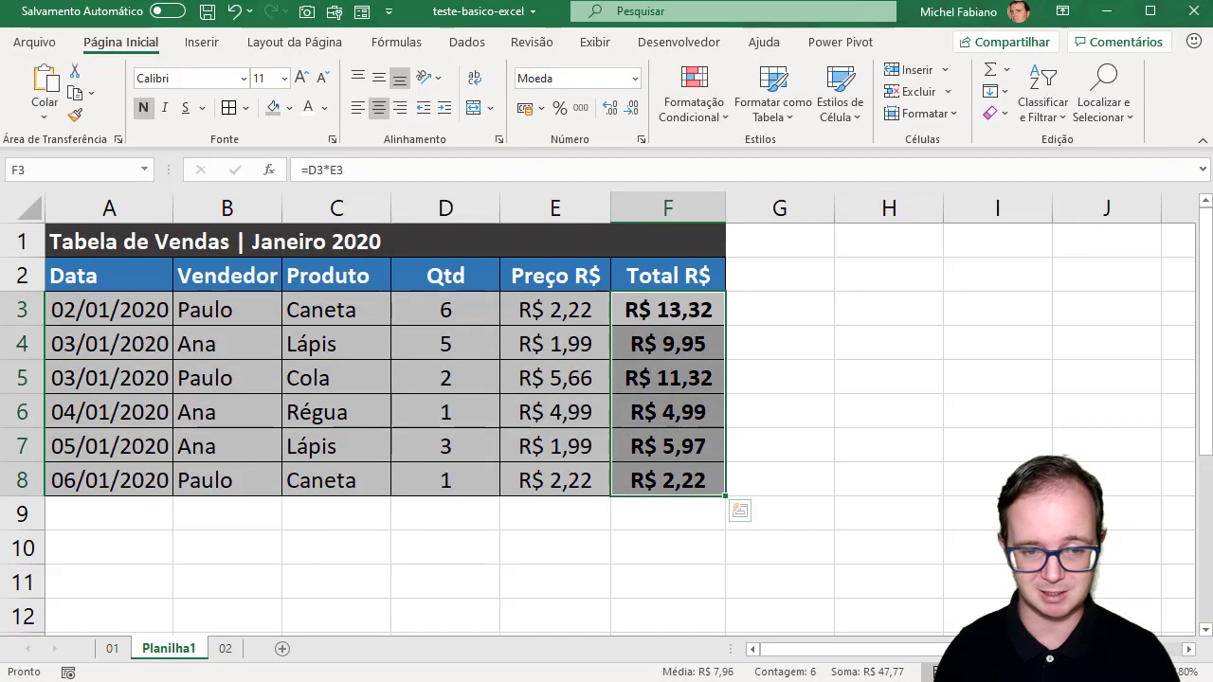
left_click_drag(649, 305, 663, 474)
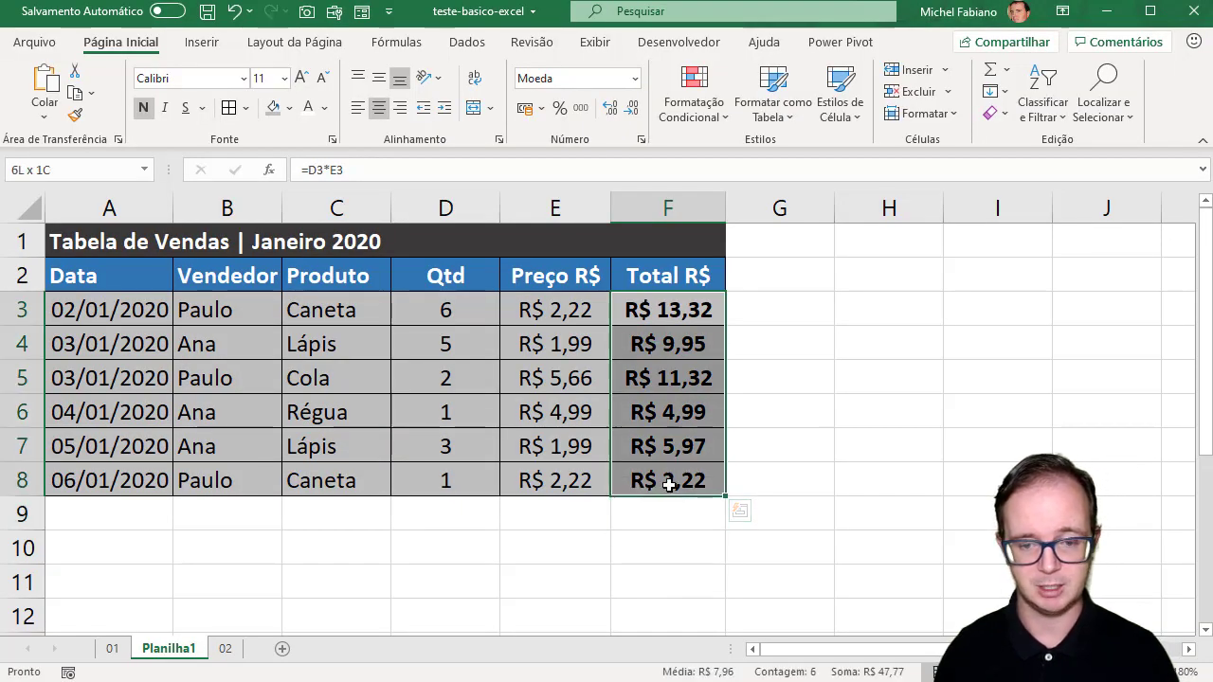
Enter the label TOTAL in cell E9, below the price column.
left_click(558, 510)
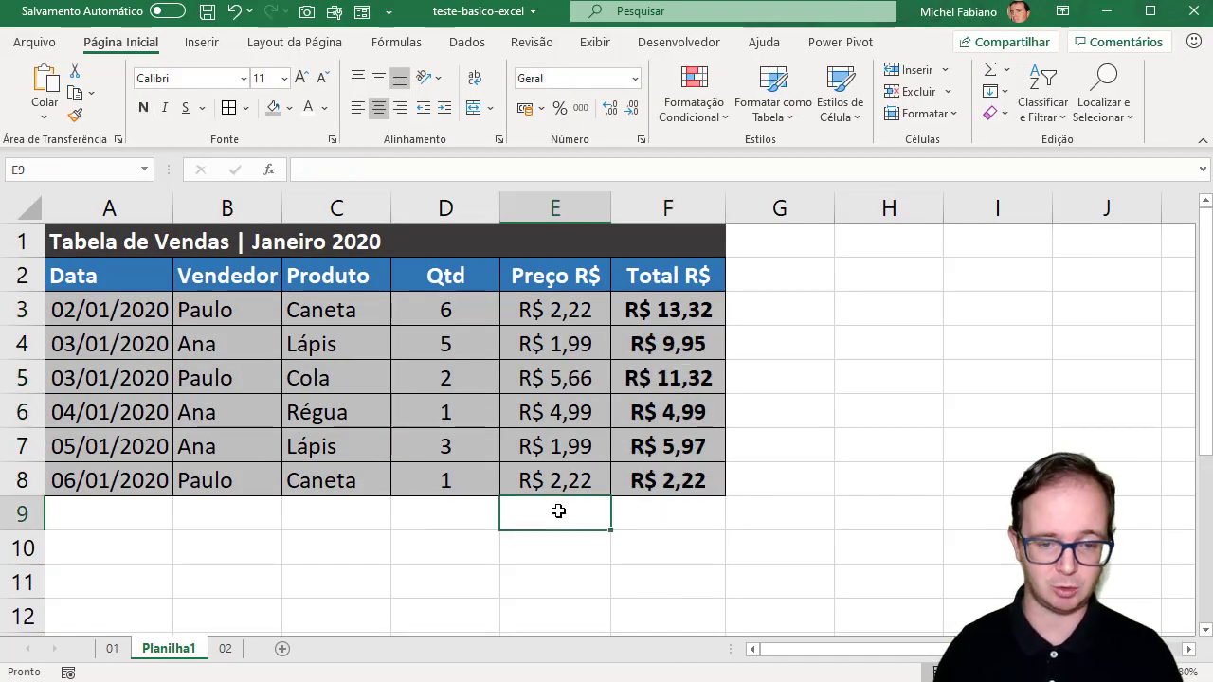
type("TOT")
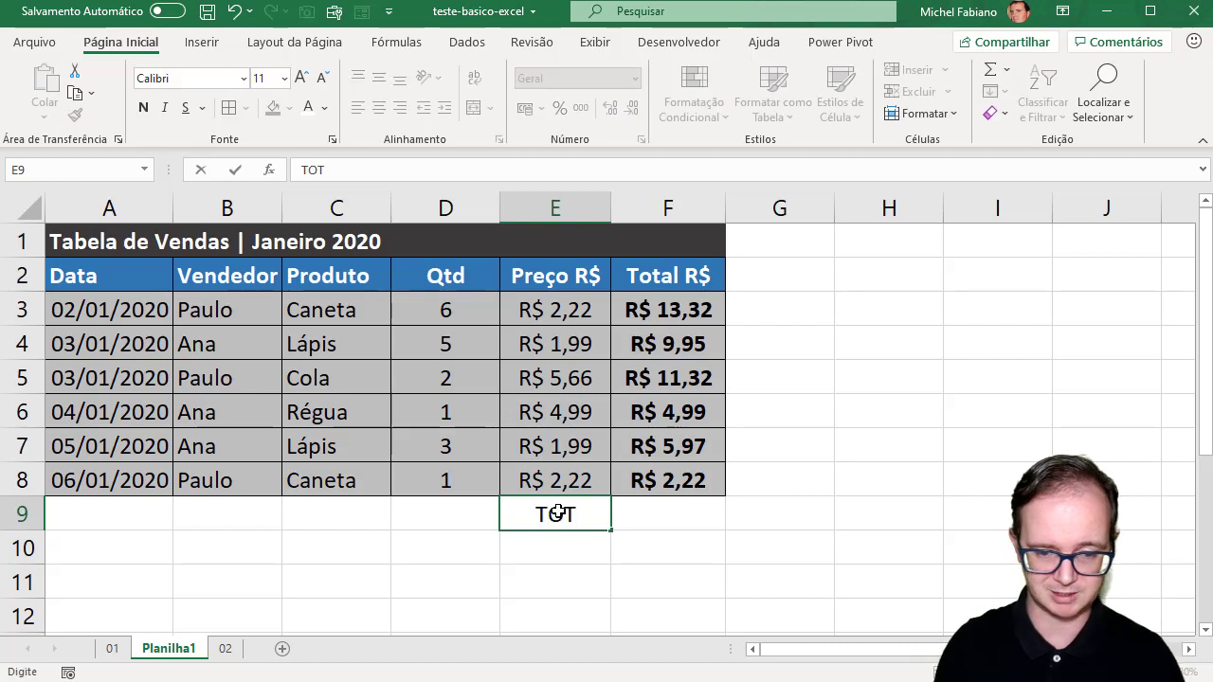
type("AL")
key("Tab")
Sum the sales totals F3:F8 in F9 with a SOMA formula.
type("=soma(")
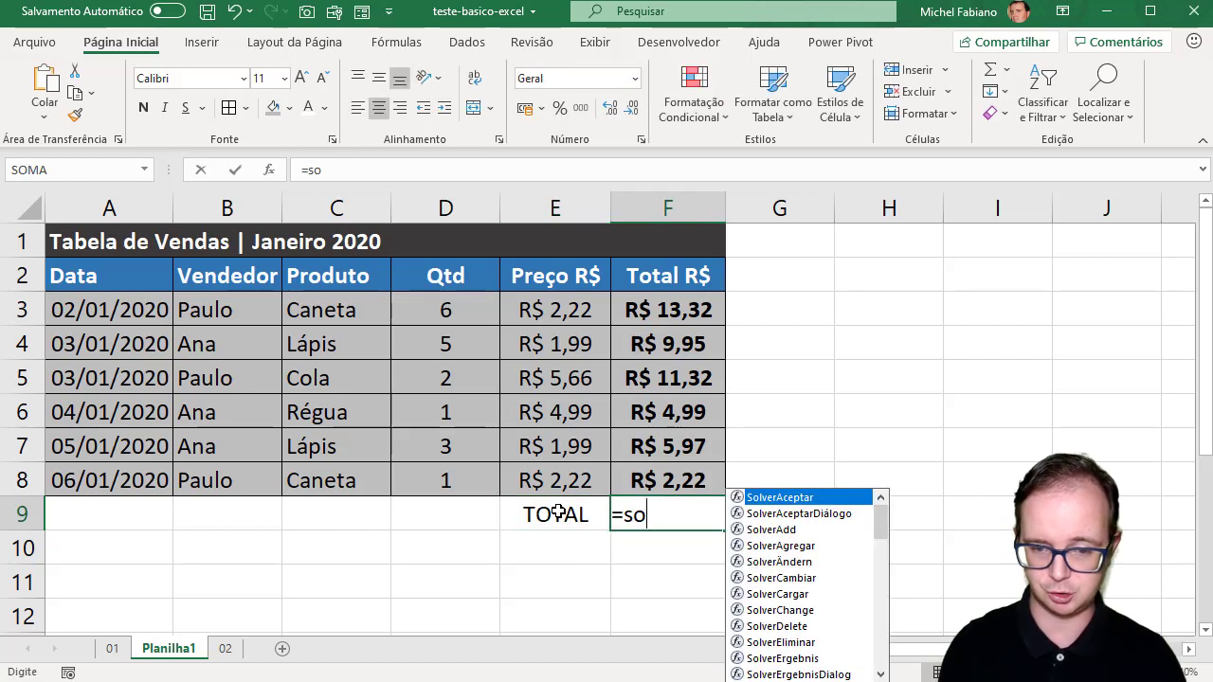
key("Up")
key("shift+Up")
key("shift+Up")
key("shift+Up")
key("shift+Up")
key("shift+Up")
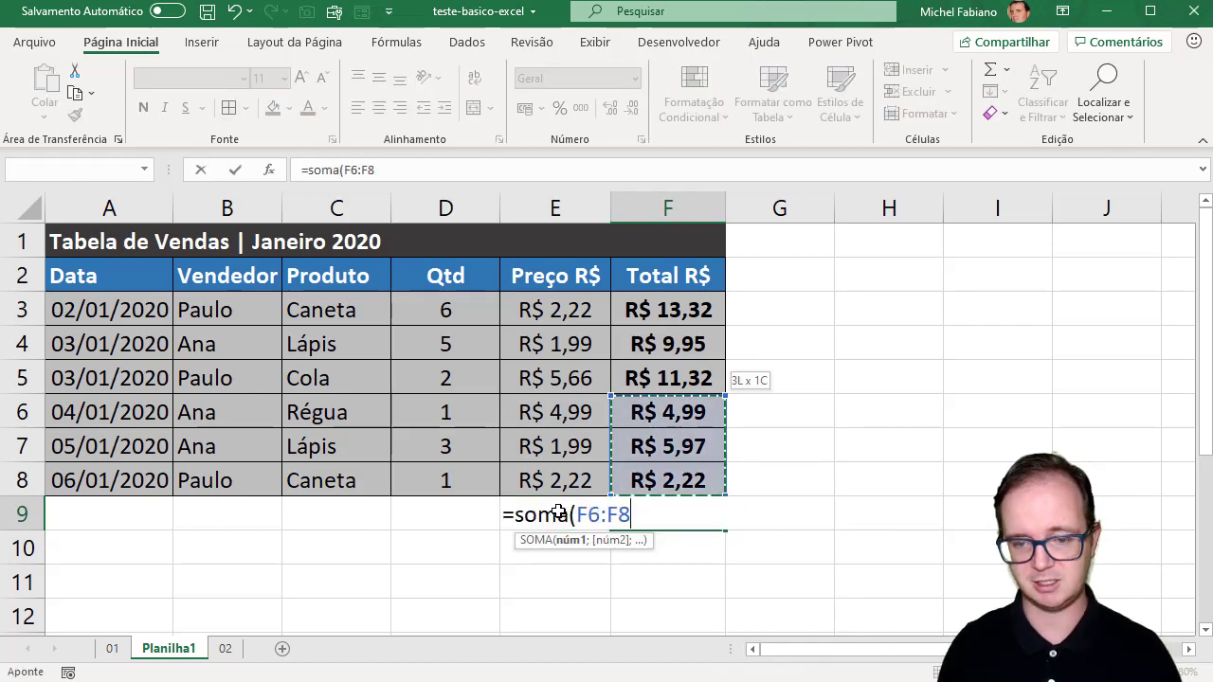
key("Return")
key("Up")
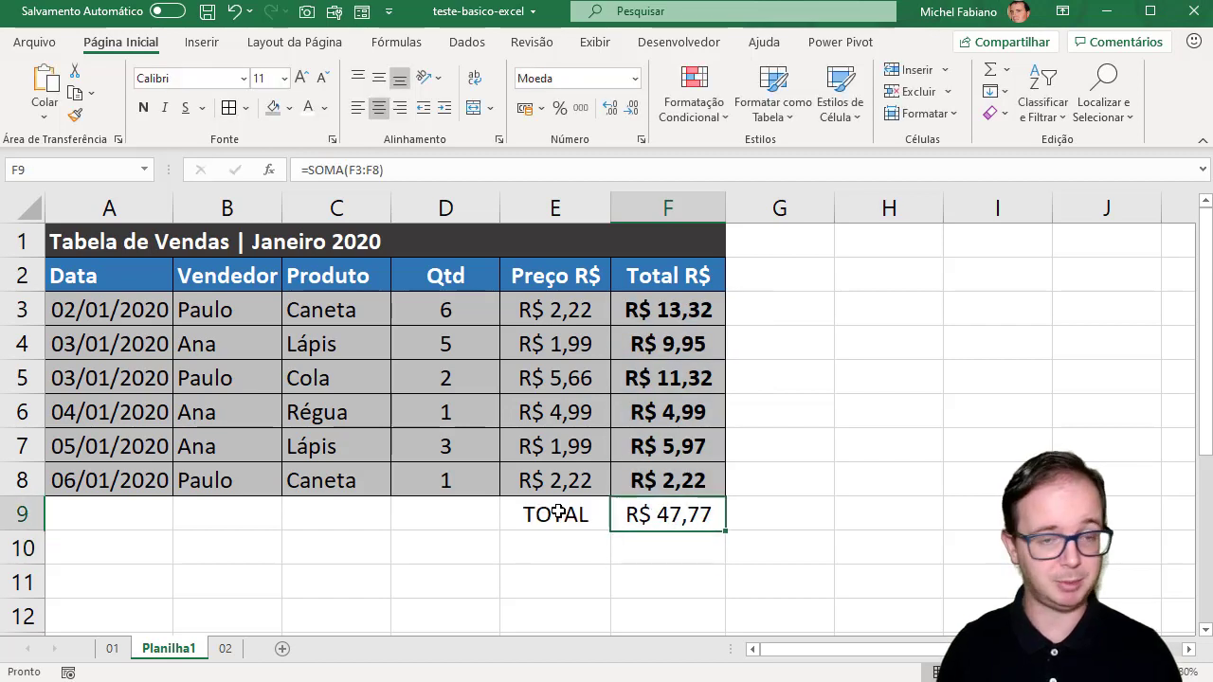
left_click(557, 512, "shift")
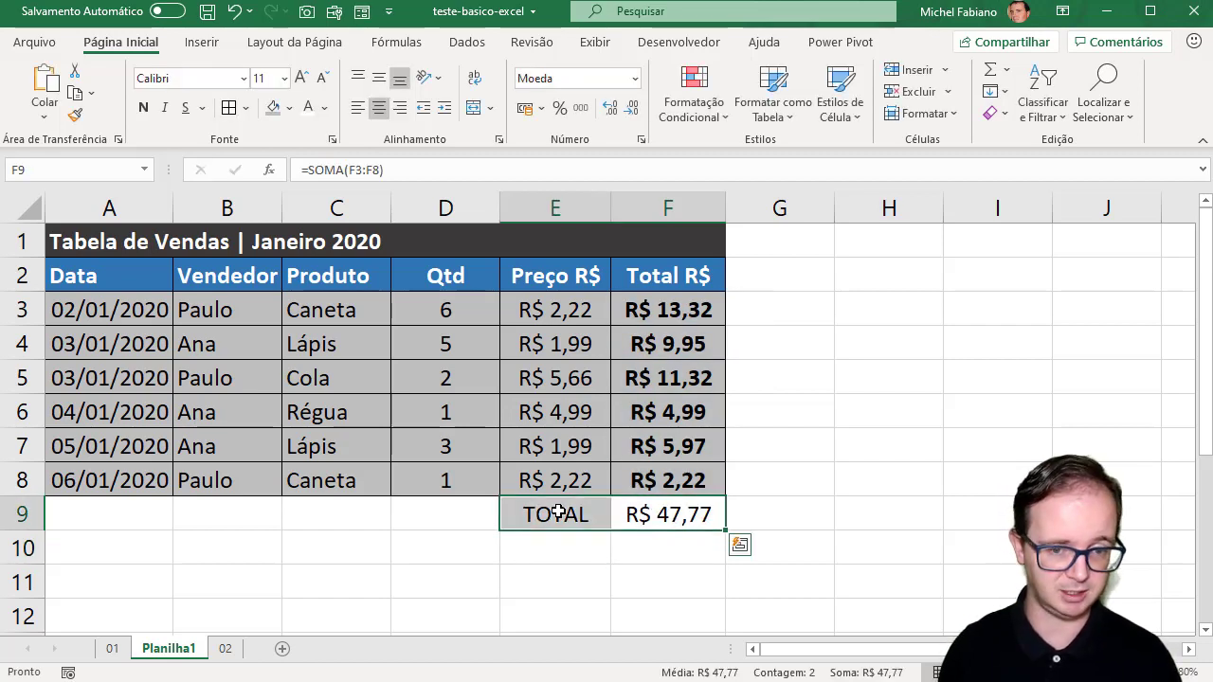
key("Right")
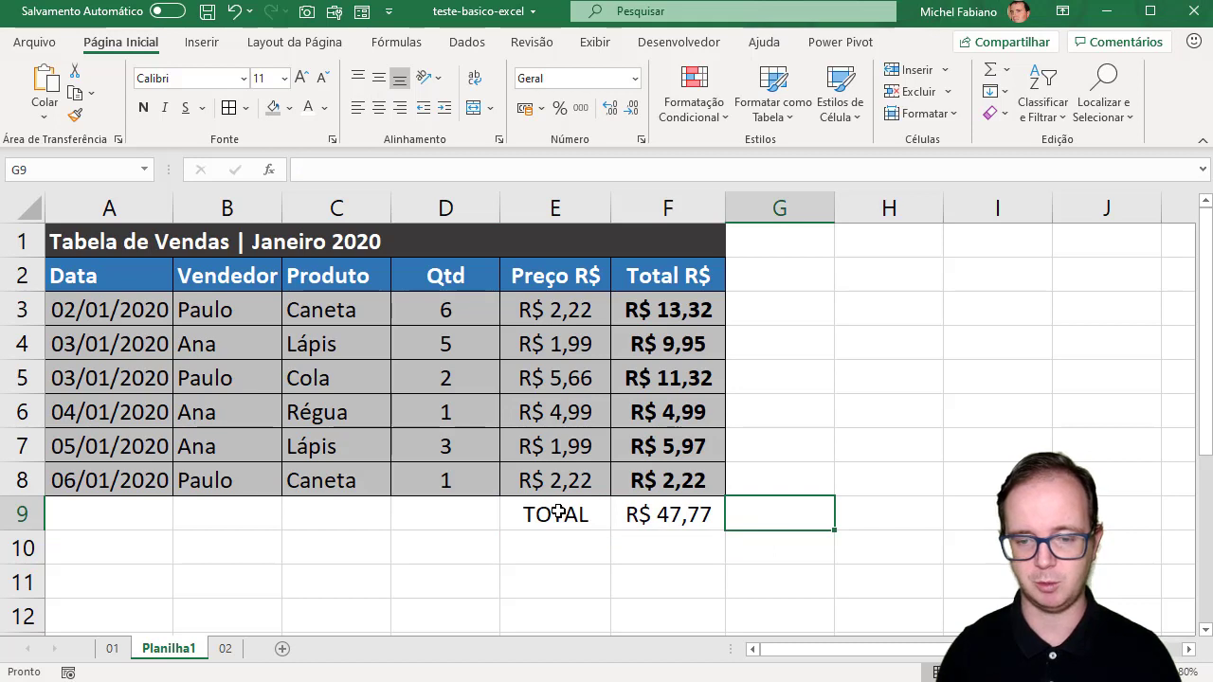
Clear F9 and fill it again by applying AutoSum to the selected range F3:F8.
key("Left")
key("Delete")
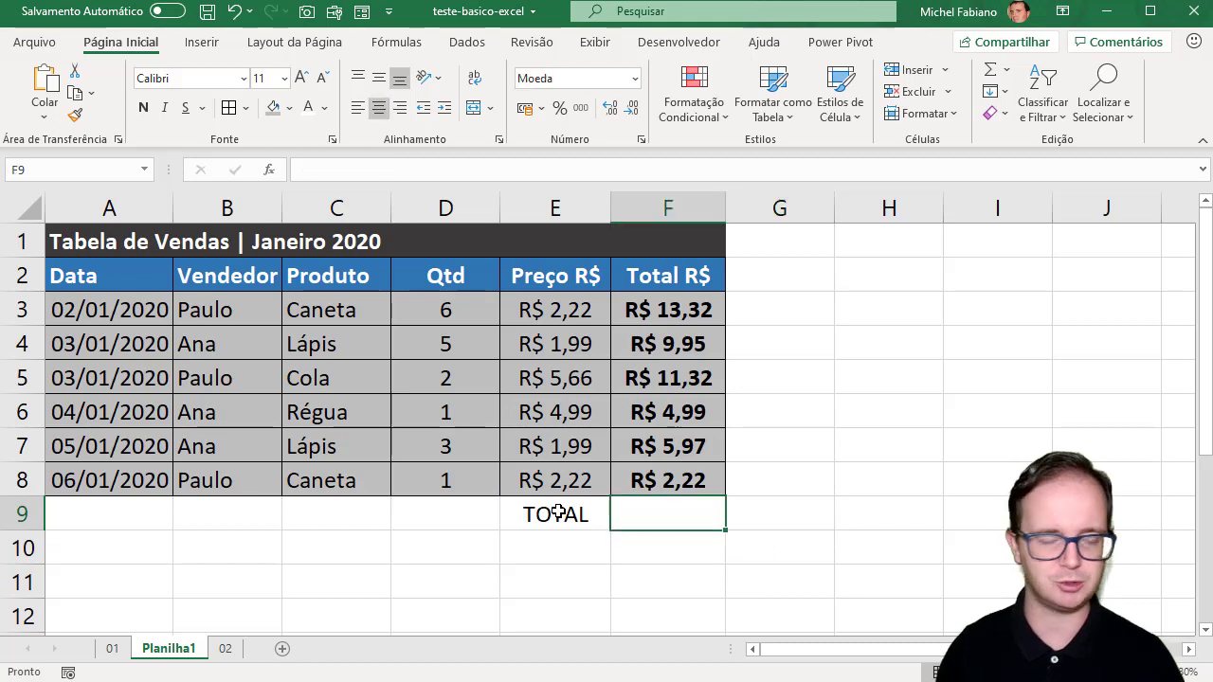
left_click(691, 305)
left_click_drag(694, 336, 712, 476)
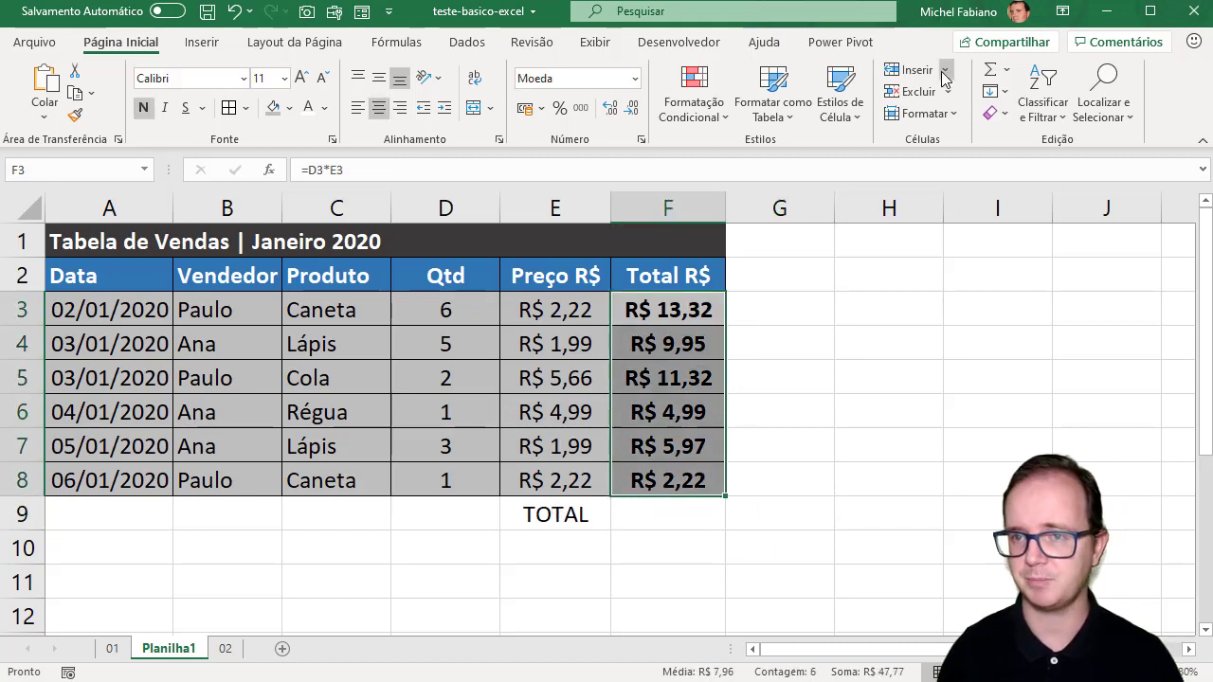
left_click(989, 74)
left_click(675, 512)
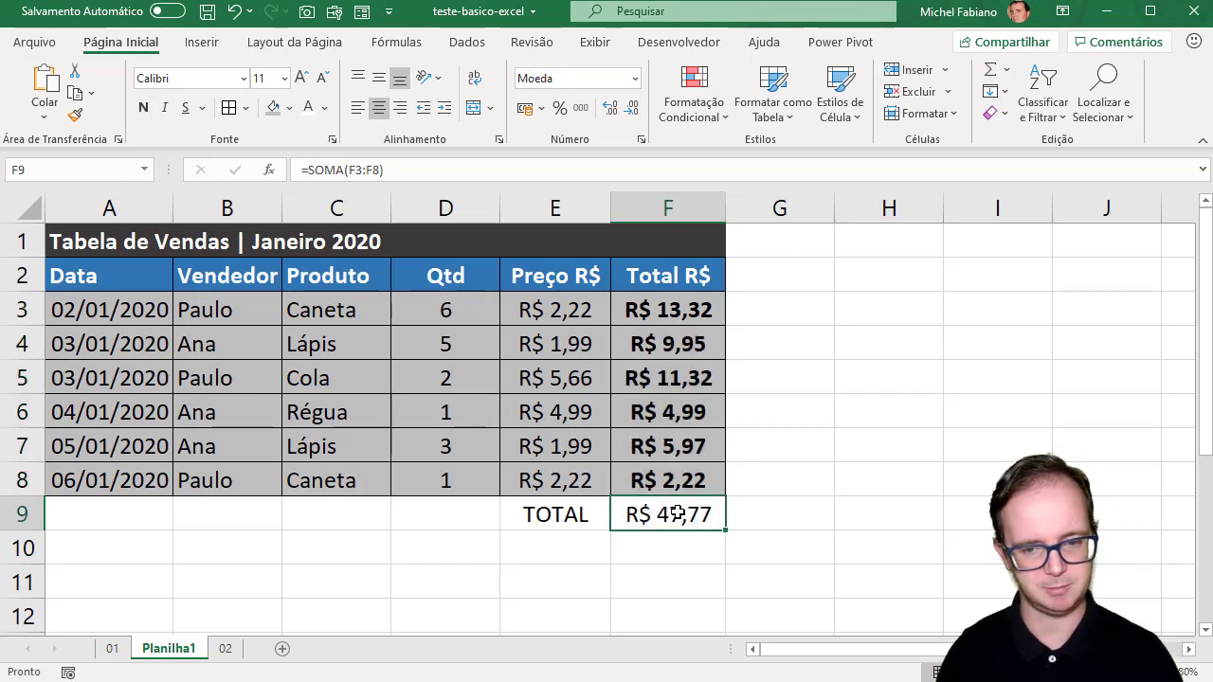
Clear F9 again and insert an AutoSum of the sales totals directly from that empty cell.
key("Delete")
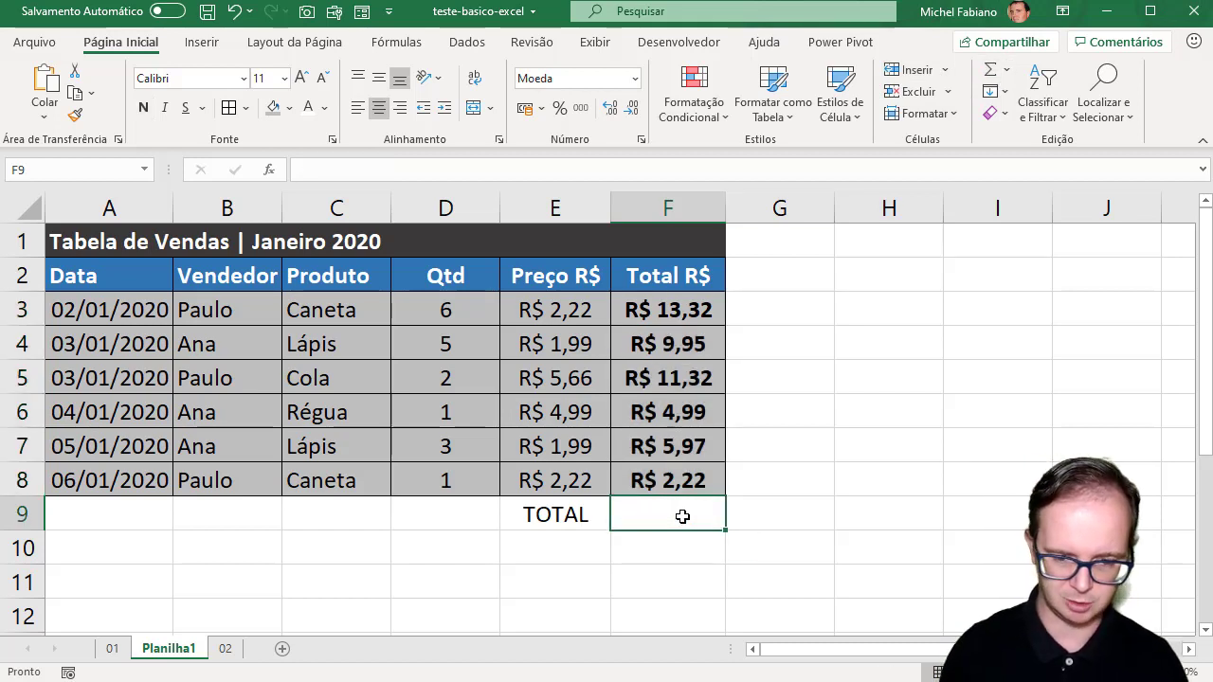
key("alt+equal")
key("Return")
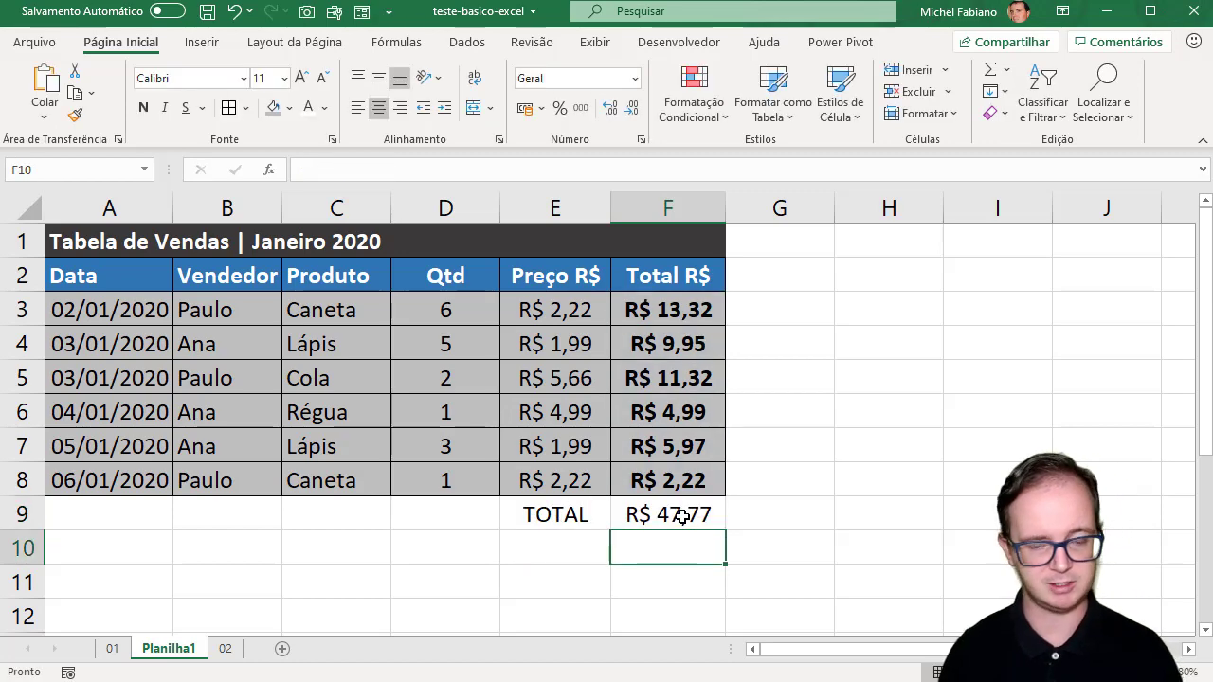
Replace the content of F9 with the manually entered formula =SOMA(F3:F8).
left_click(682, 516)
type("=soma(")
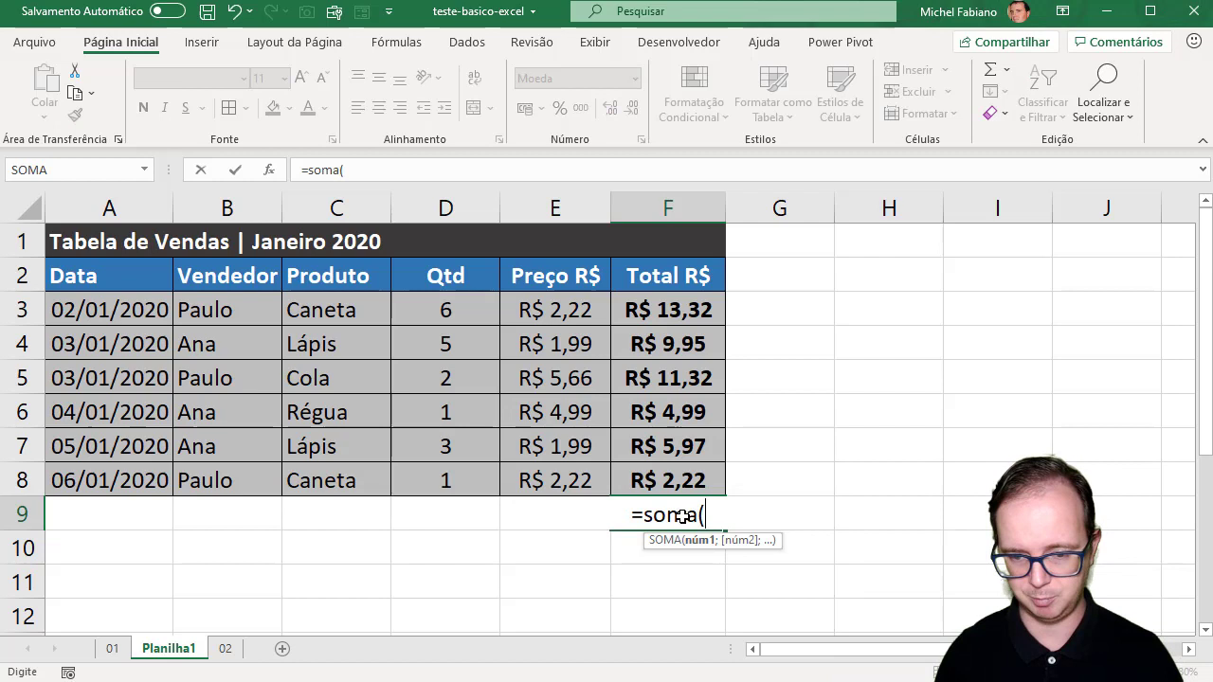
key("Up")
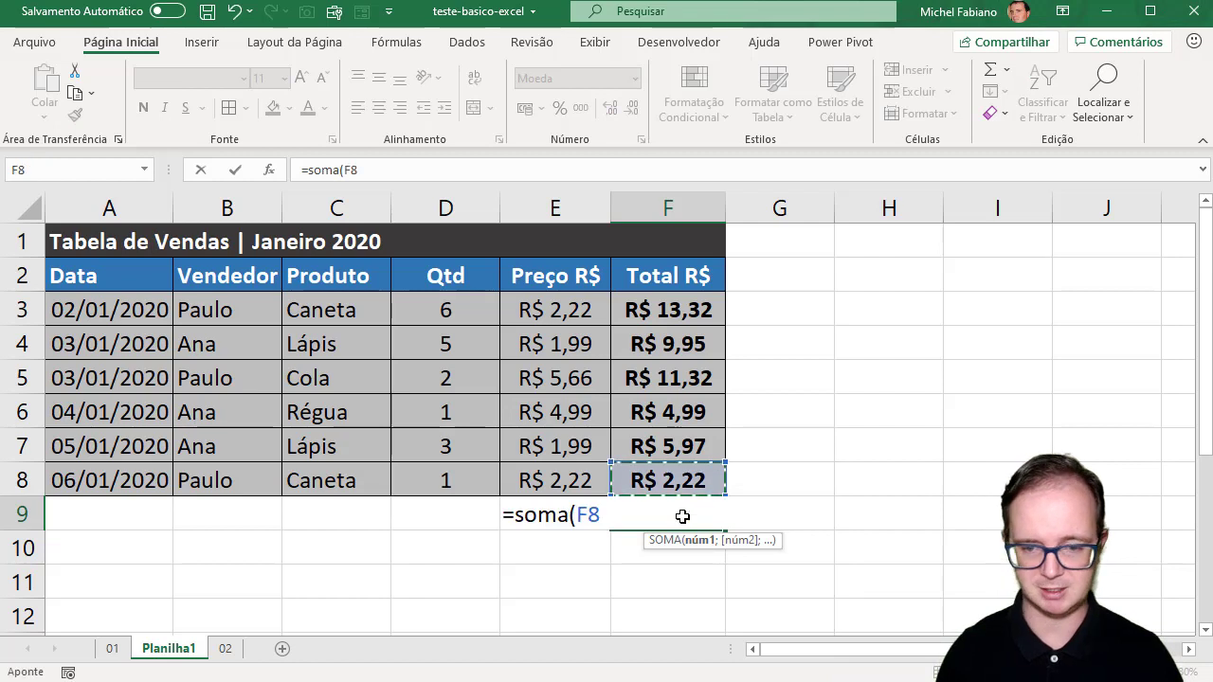
key("shift+Up")
key("shift+Up")
key("shift+Up")
key("shift+Up")
key("shift+Up")
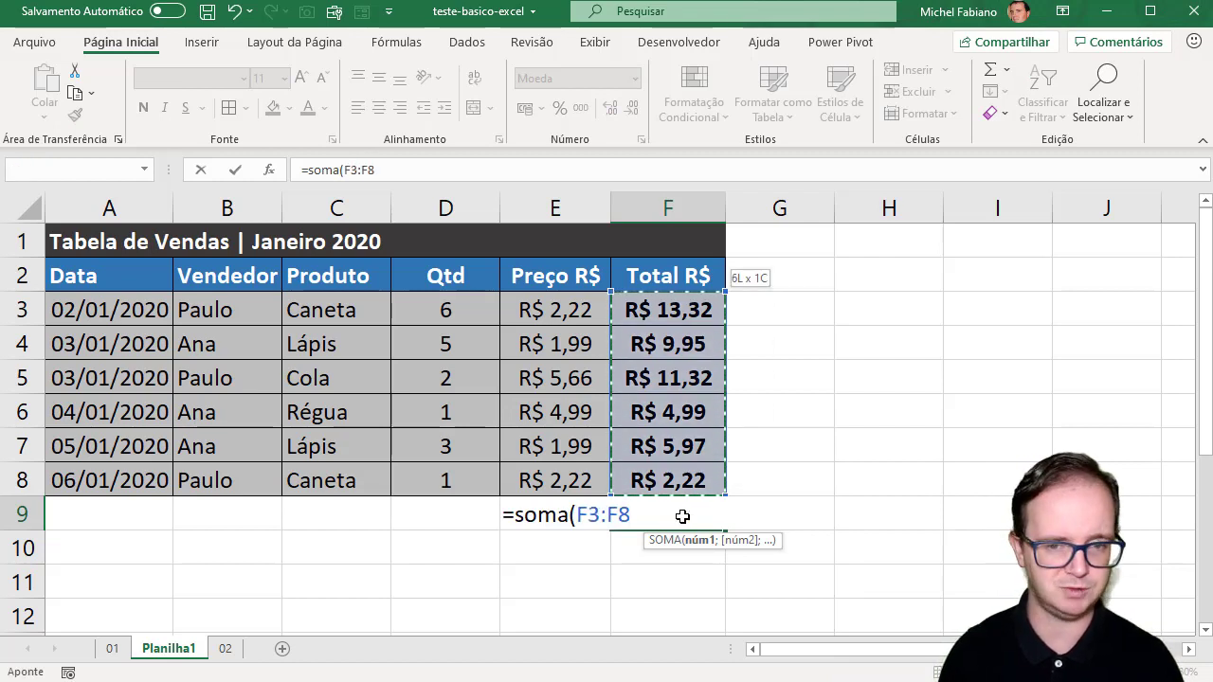
key("Return")
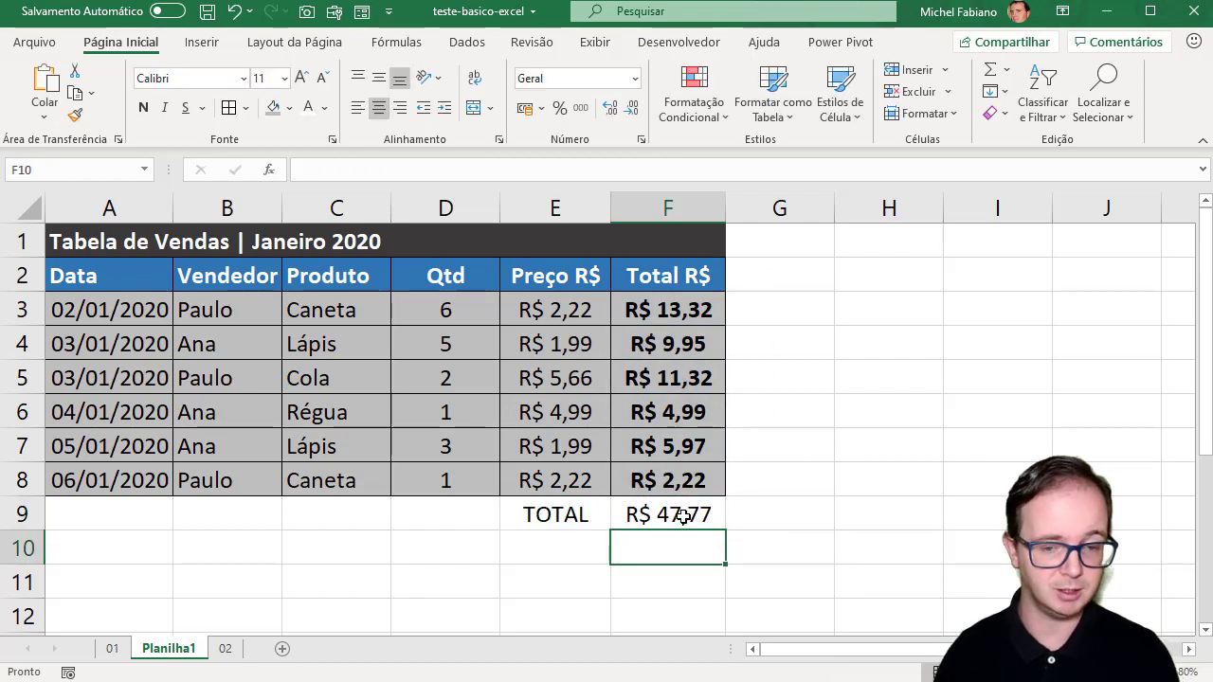
Format the total row cells E9:F9 with a blue fill and bold white text.
left_click_drag(582, 513, 641, 514)
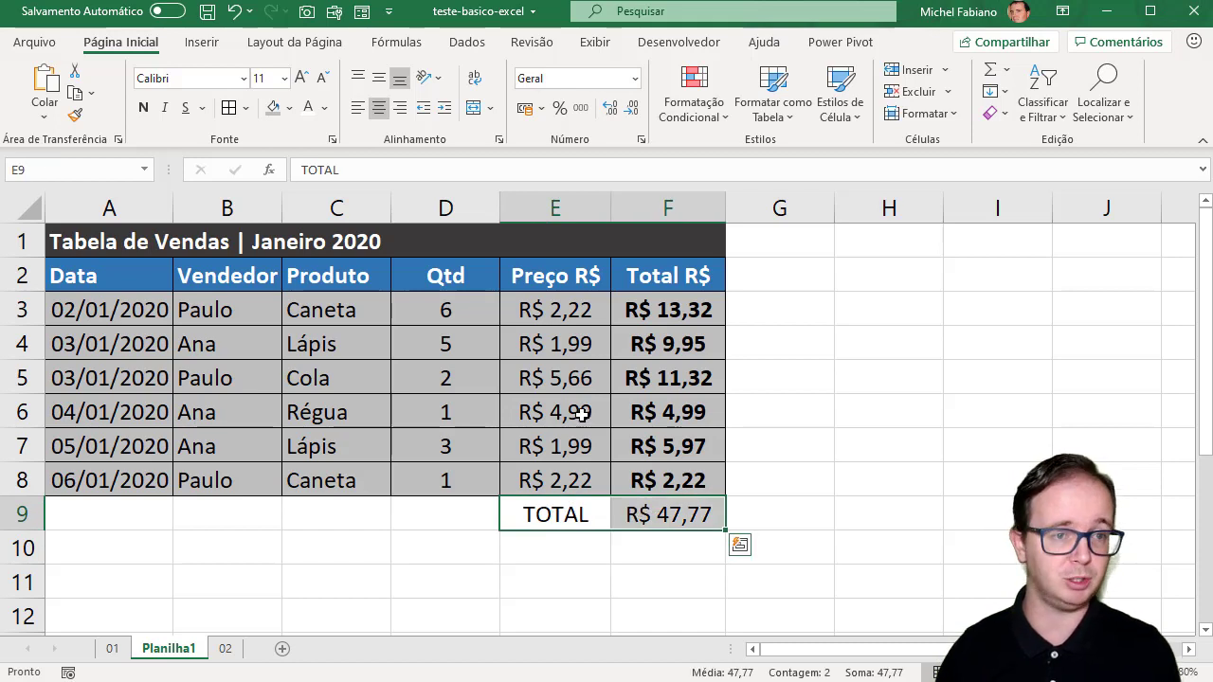
left_click(289, 109)
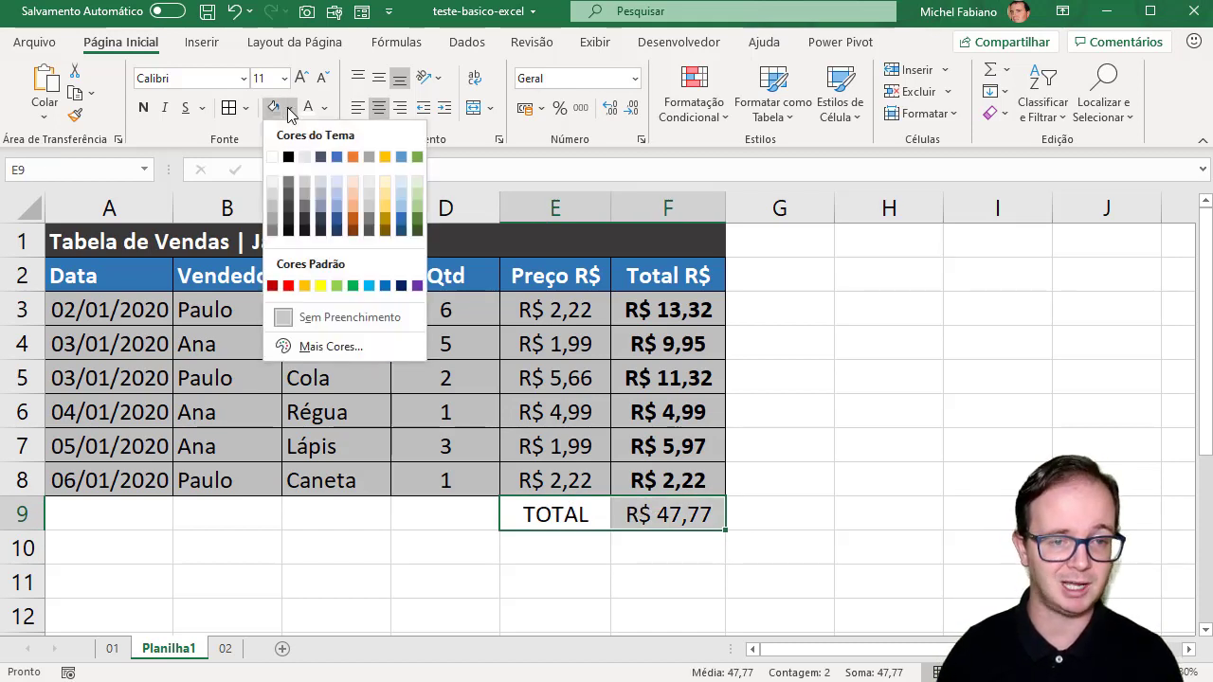
left_click(384, 286)
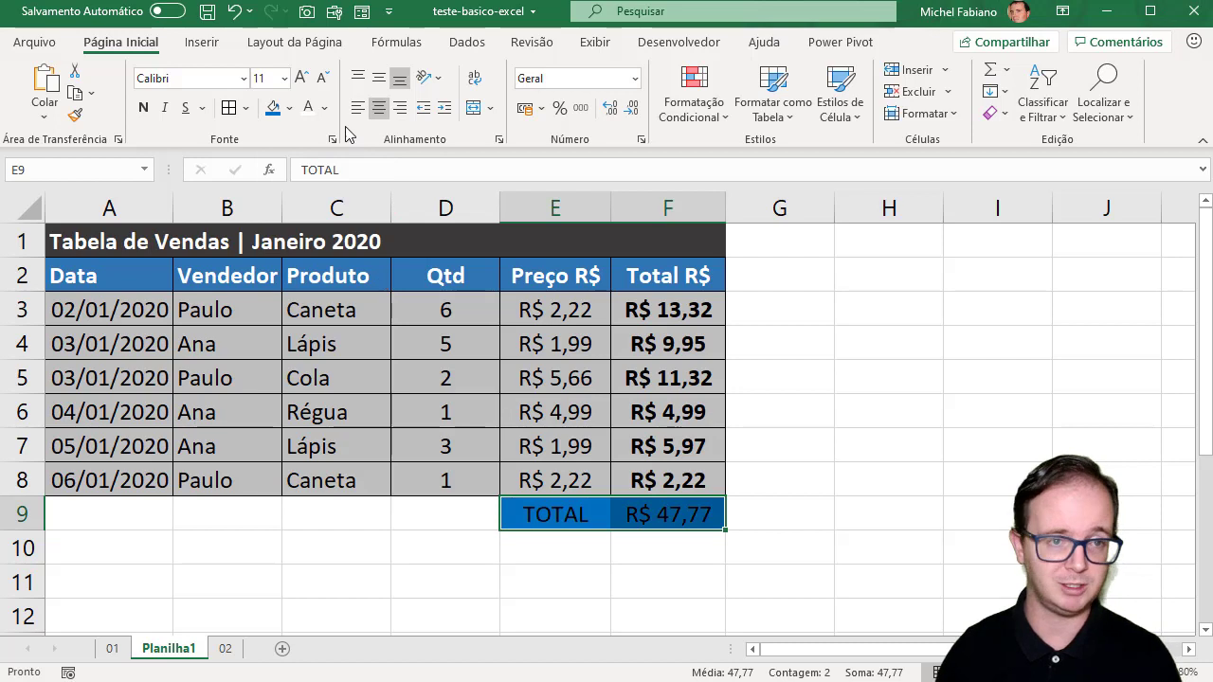
left_click(142, 108)
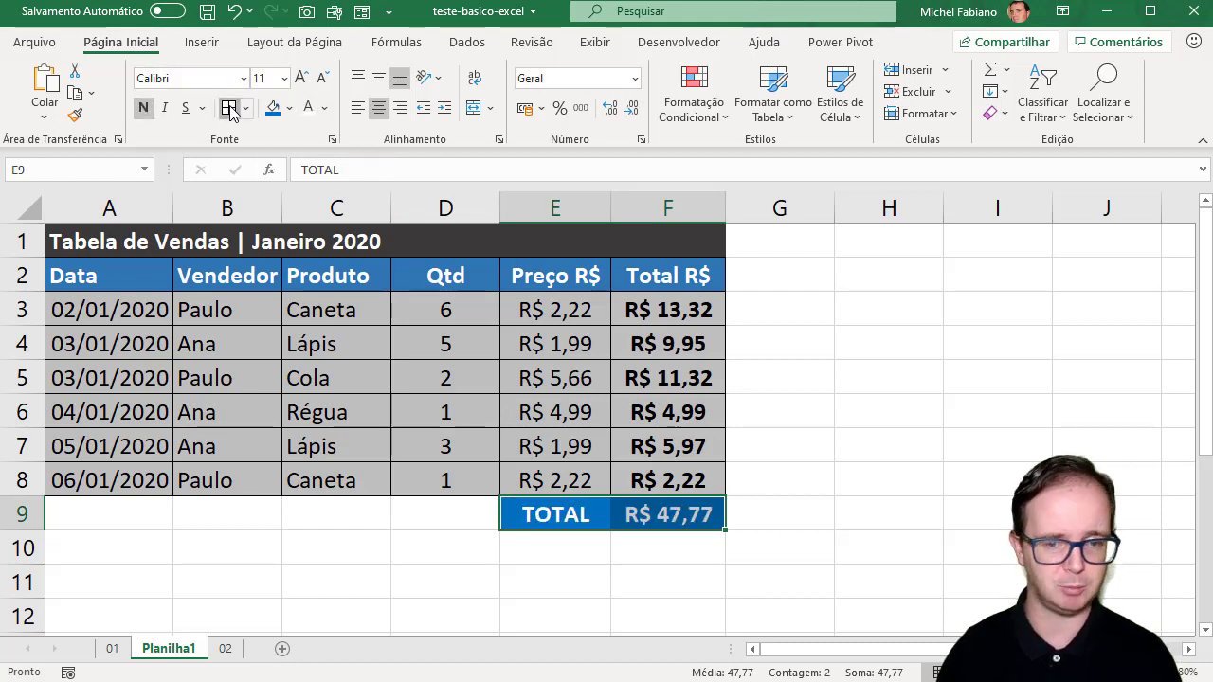
left_click(786, 376)
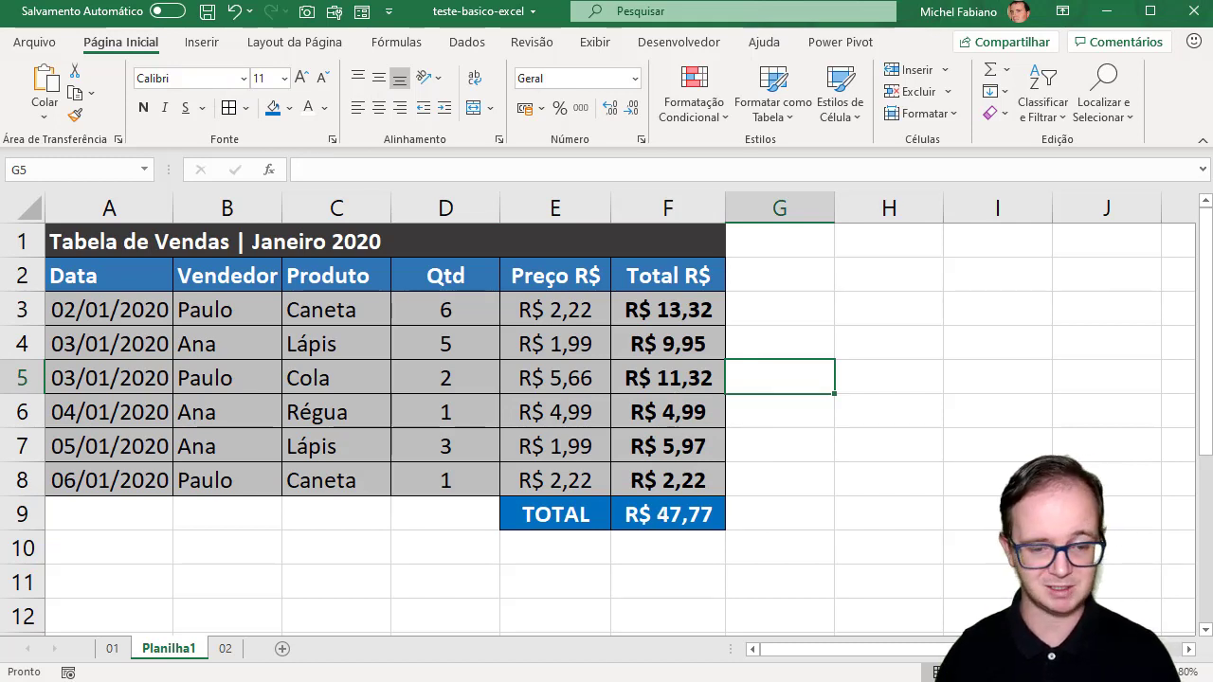
Check the next planilha 01 question in the test PDF and enter the label Média in E10 of the workbook.
key("alt+Tab")
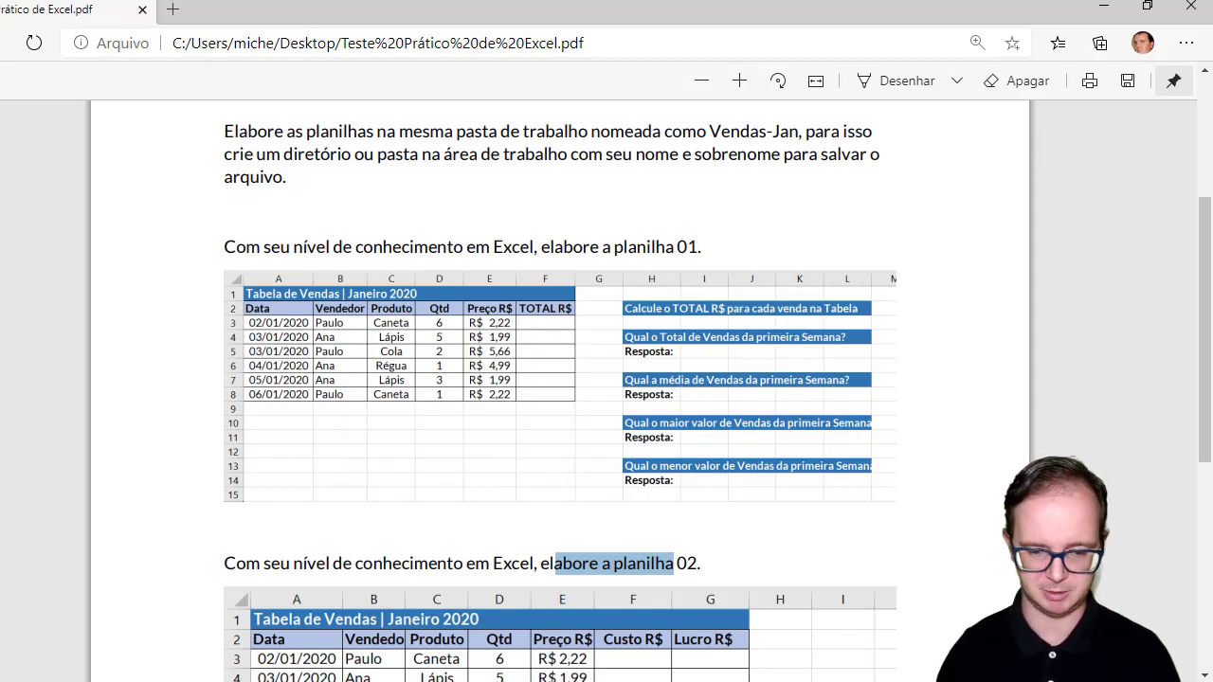
key("alt+Tab")
left_click(573, 554)
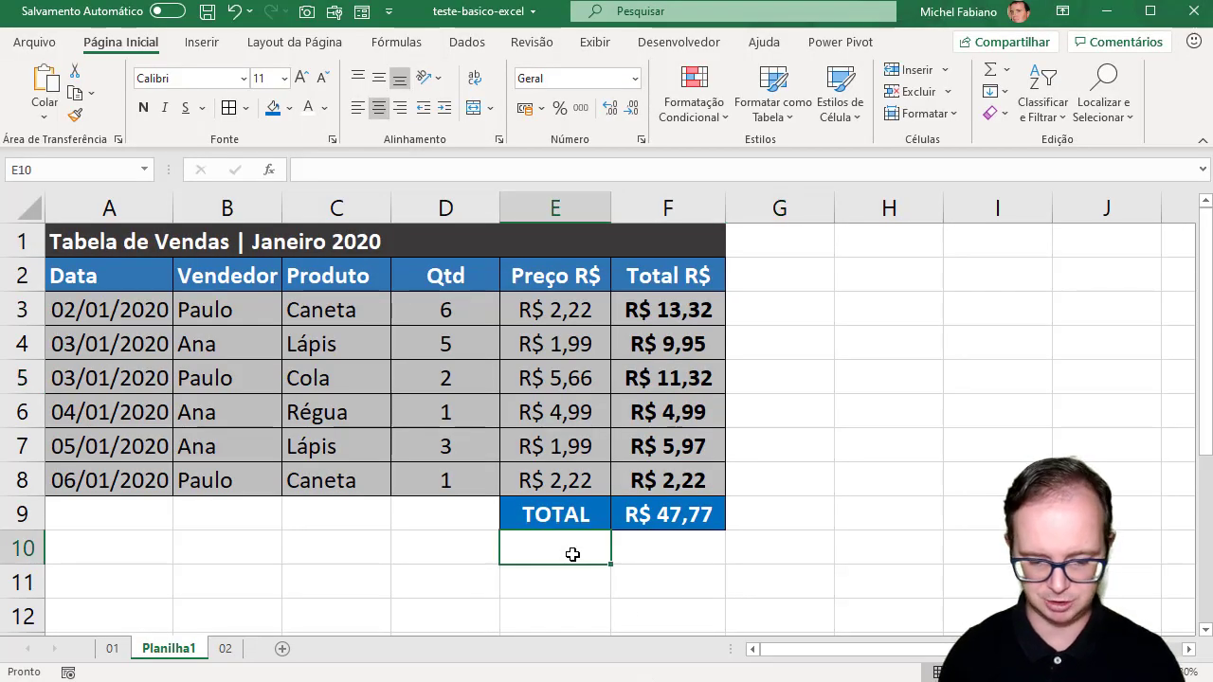
type("m")
key("BackSpace")
type("Mé")
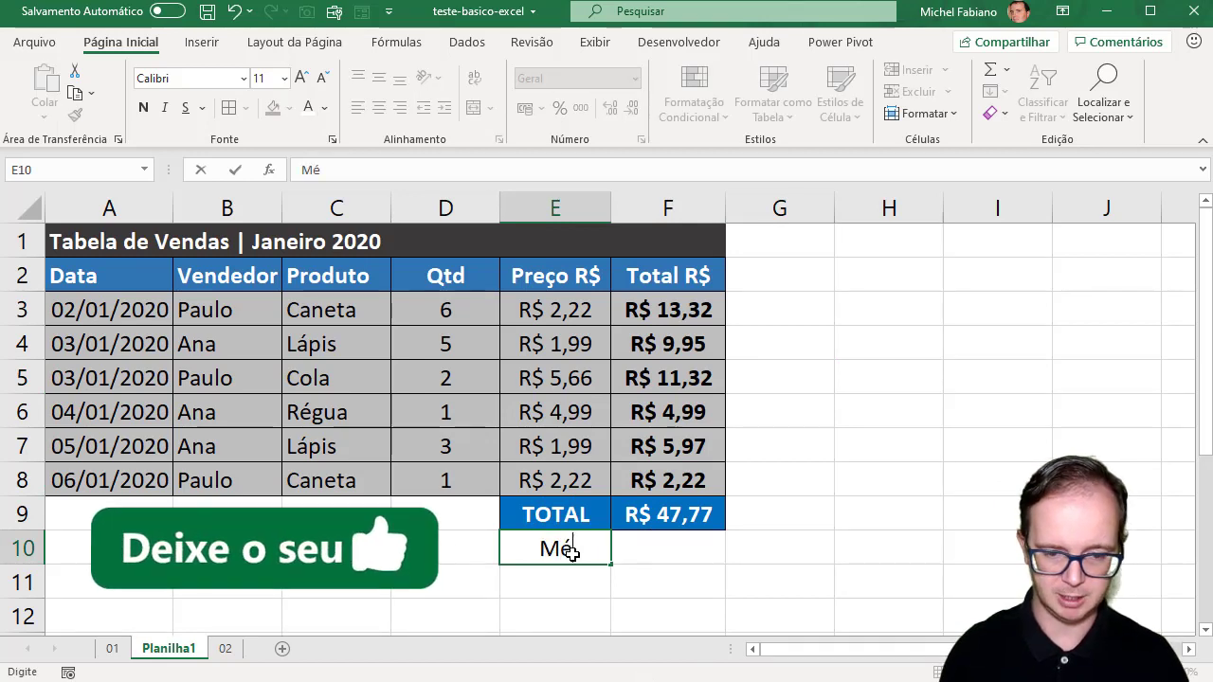
type("dia")
key("Return")
Average F3:F8 in F10 with the automatic Média function.
key("Up")
key("Right")
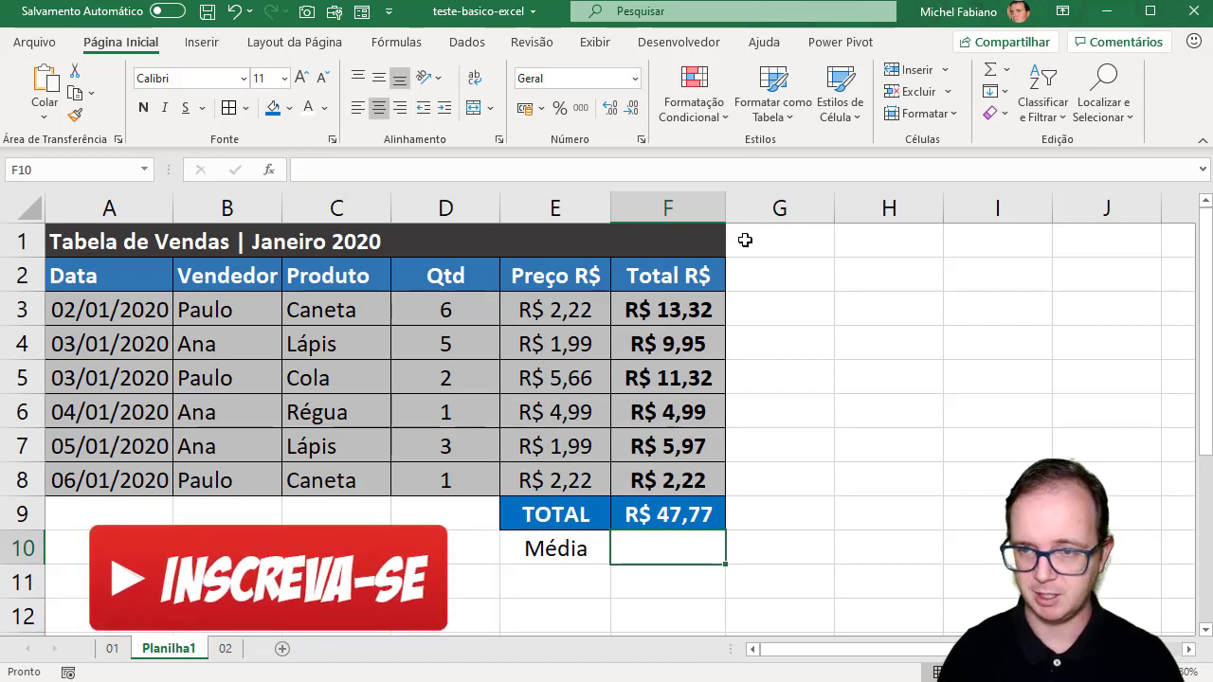
left_click(1006, 70)
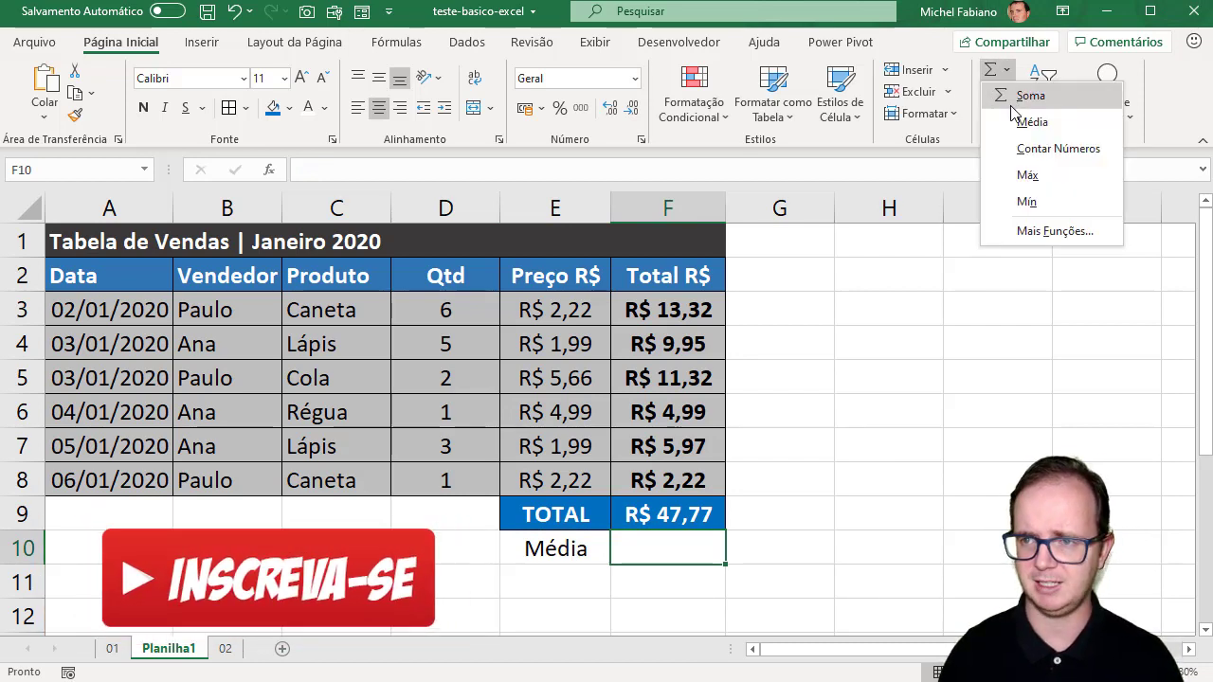
left_click(1031, 124)
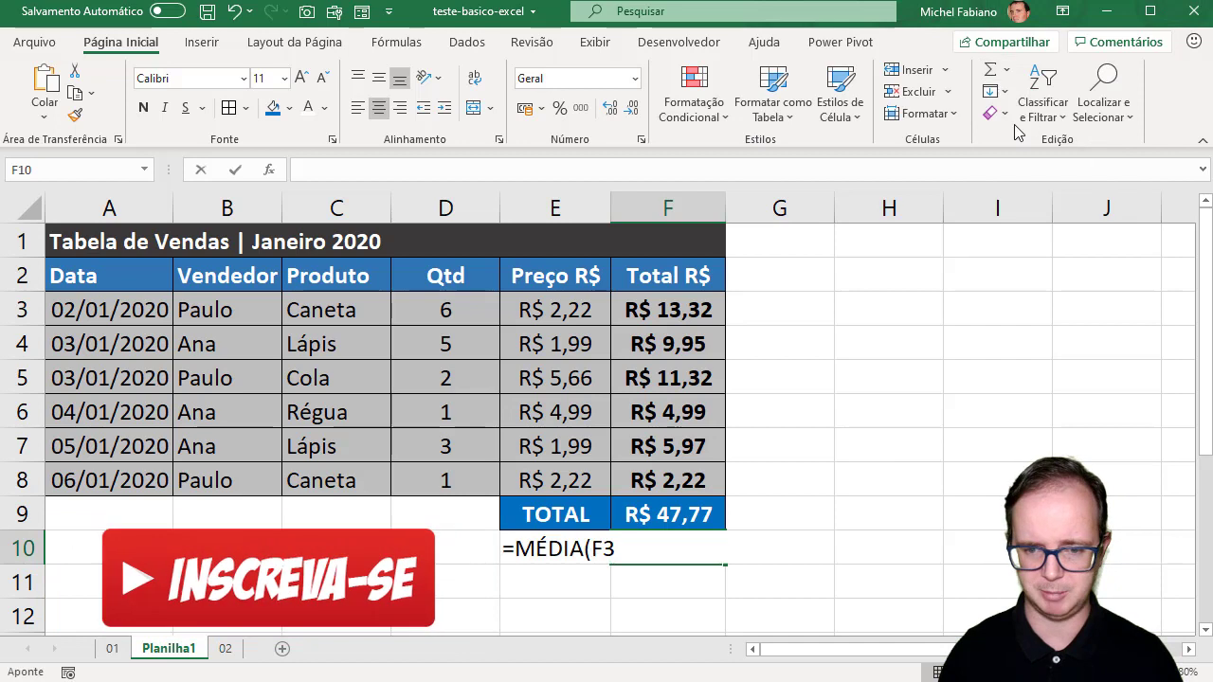
left_click(706, 315)
left_click_drag(705, 315, 710, 482)
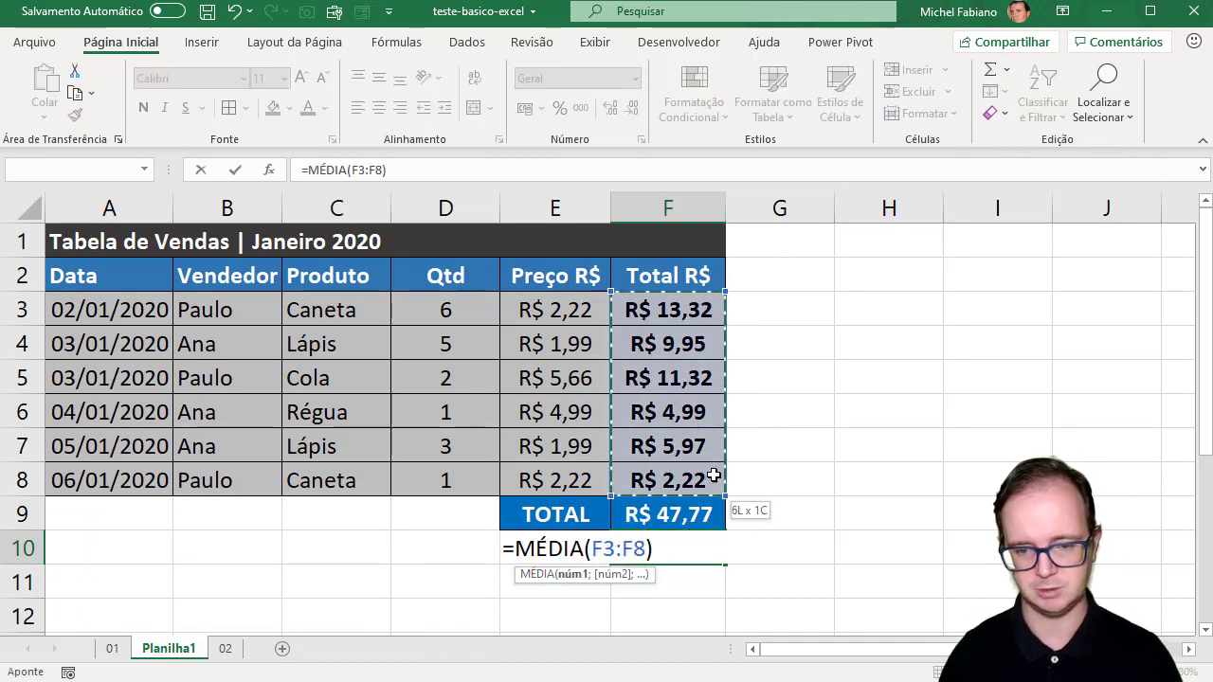
key("Return")
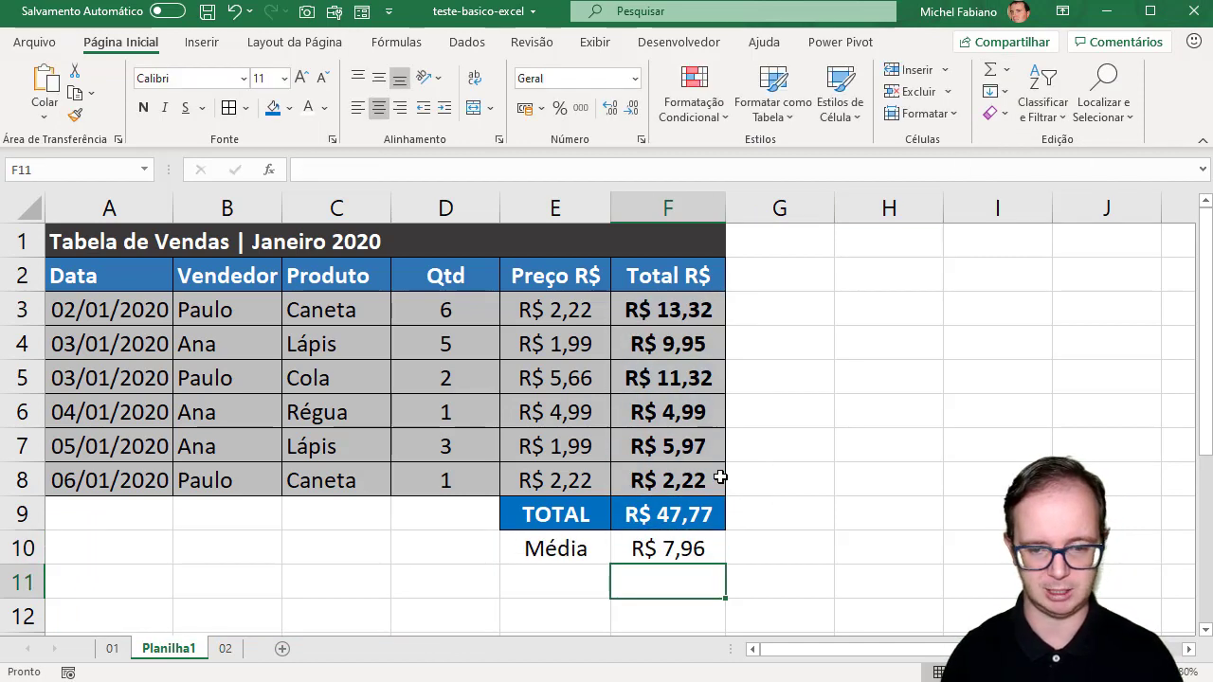
Clear F10 and calculate the average there by division, with the formula =F9/6.
key("Up")
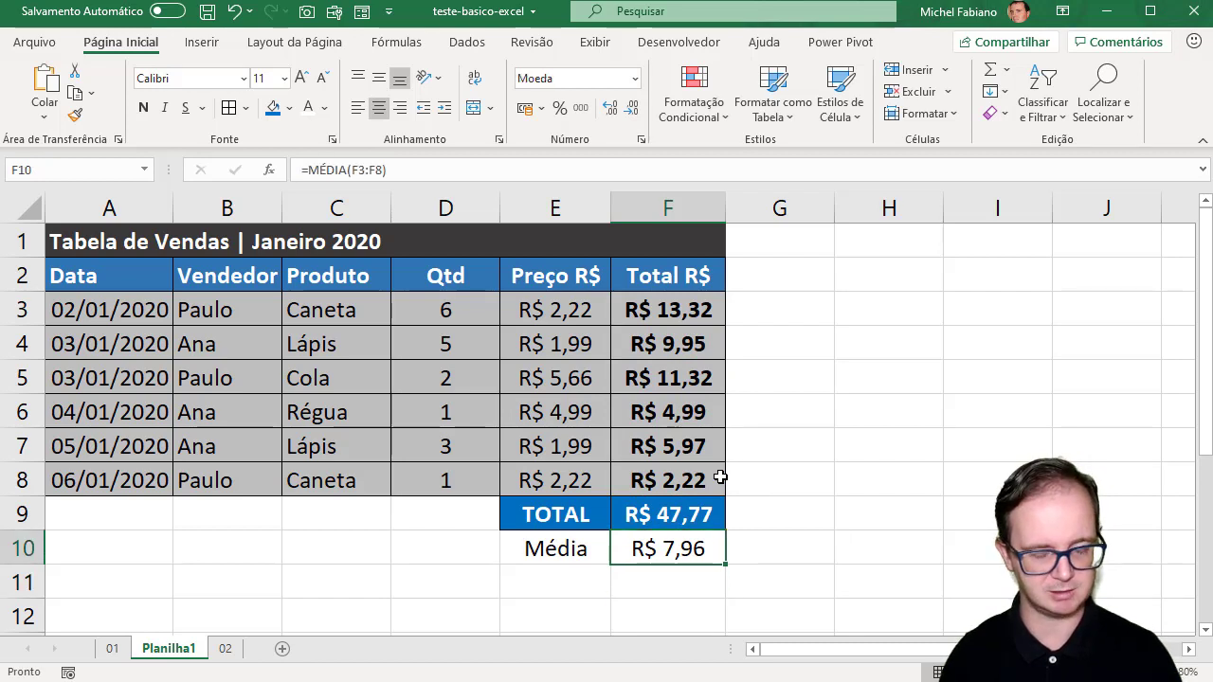
key("Delete")
type("=")
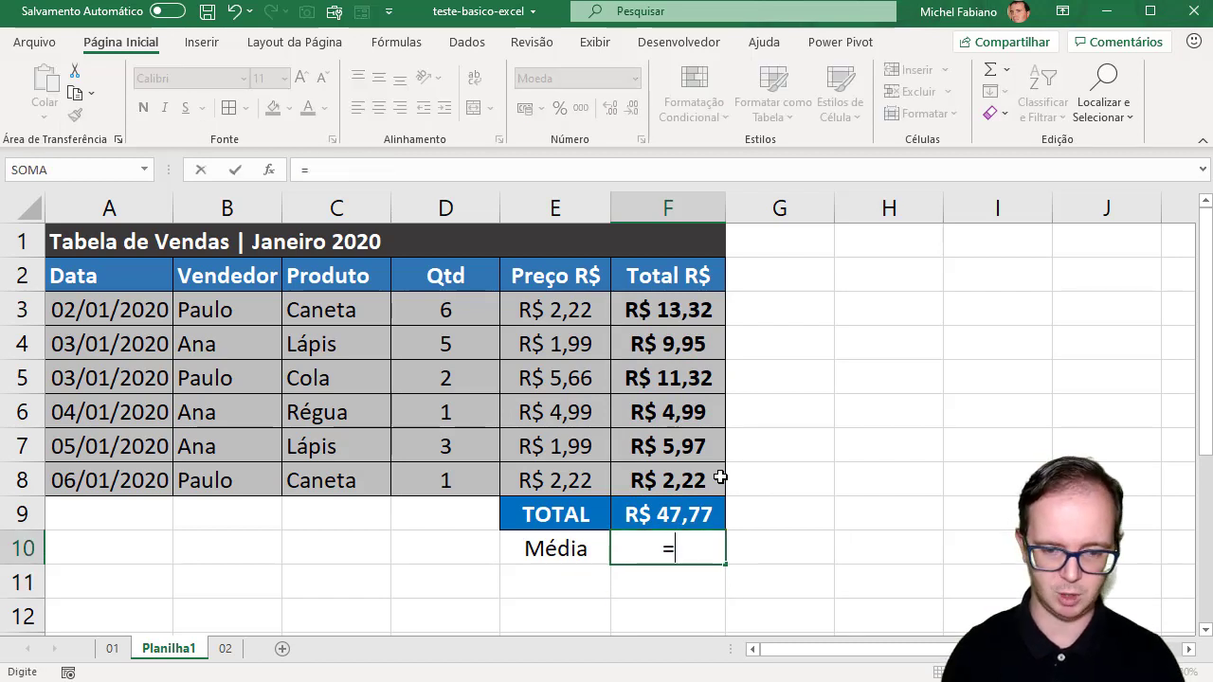
key("Up")
type("/")
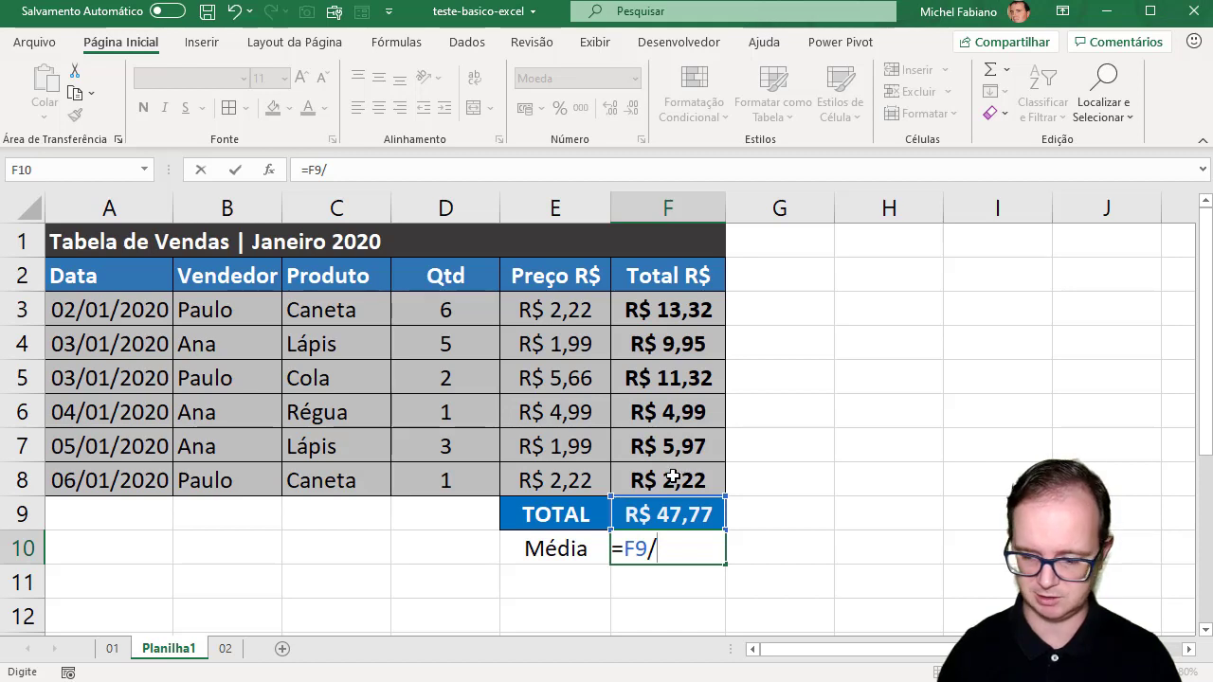
key("Return")
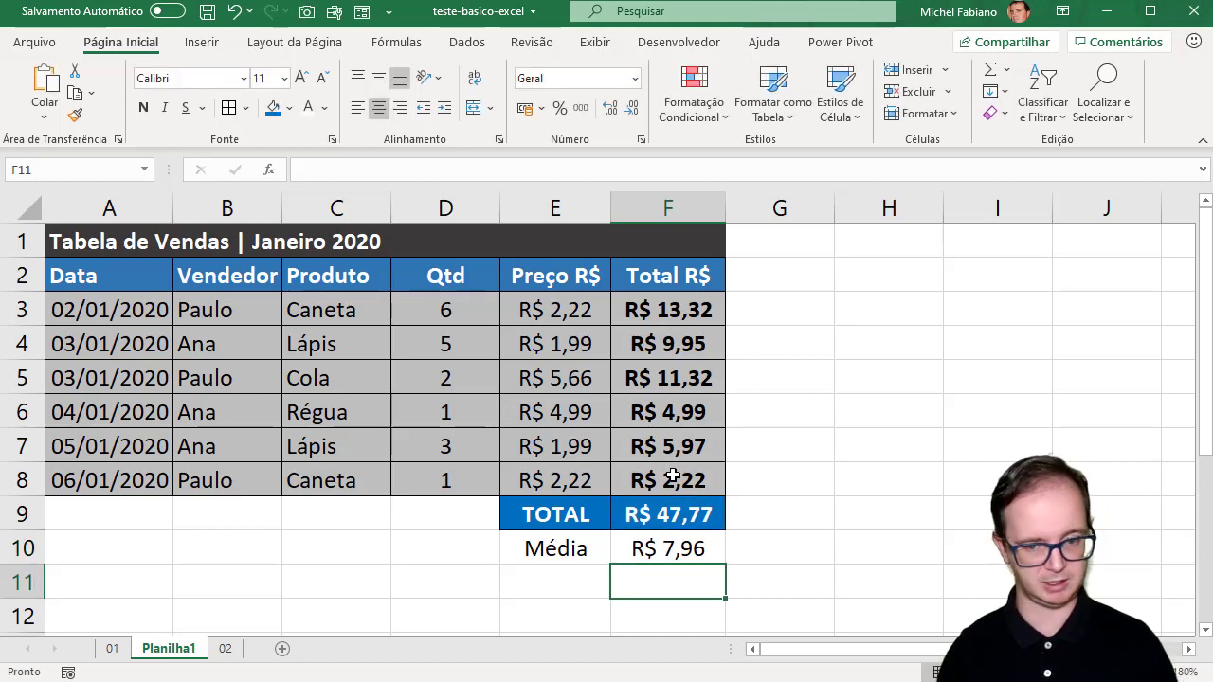
Replace the division in F10 with a written average formula, =MÉDIA(F3:F8).
key("Up")
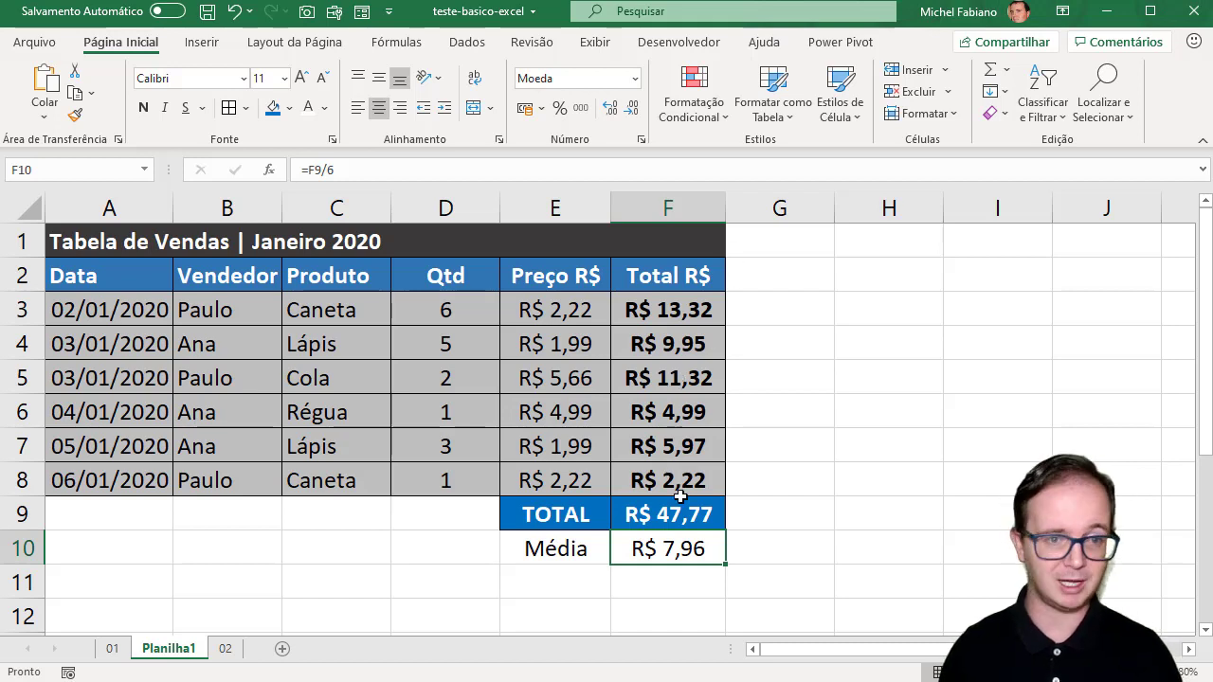
type("=m")
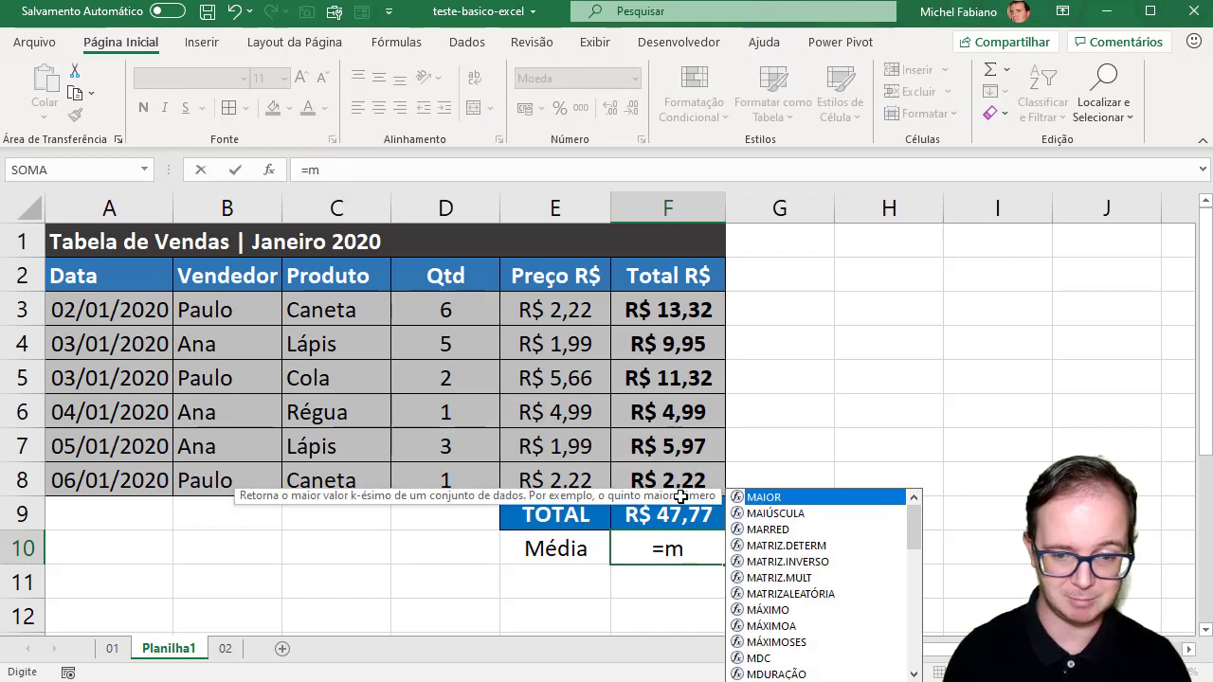
type("édia(")
left_click(680, 498)
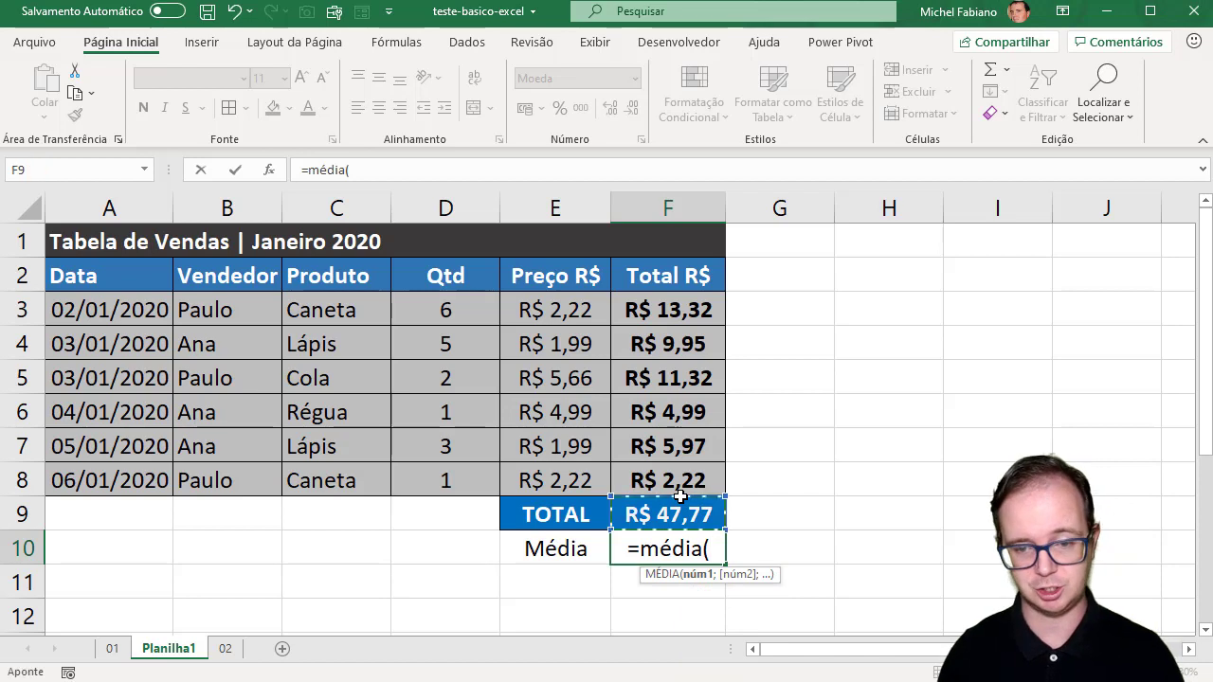
key("Up")
key("shift+Up")
key("shift+Up")
key("shift+Up")
key("shift+Up")
key("shift+Up")
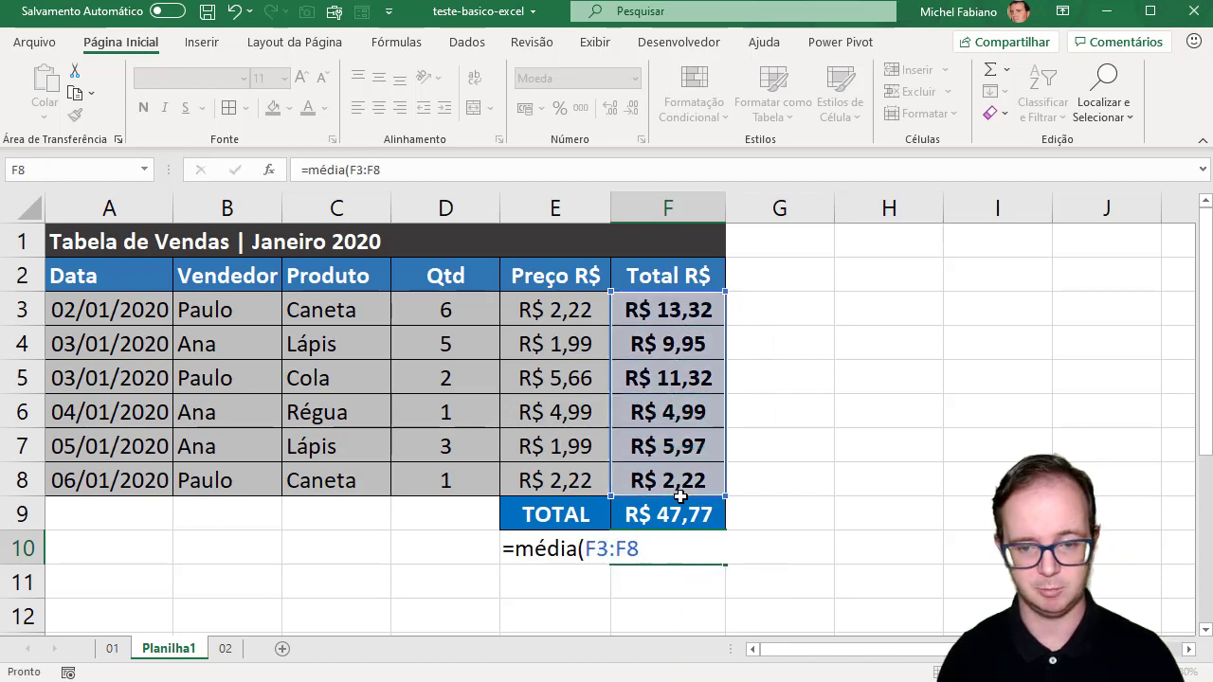
key("Return")
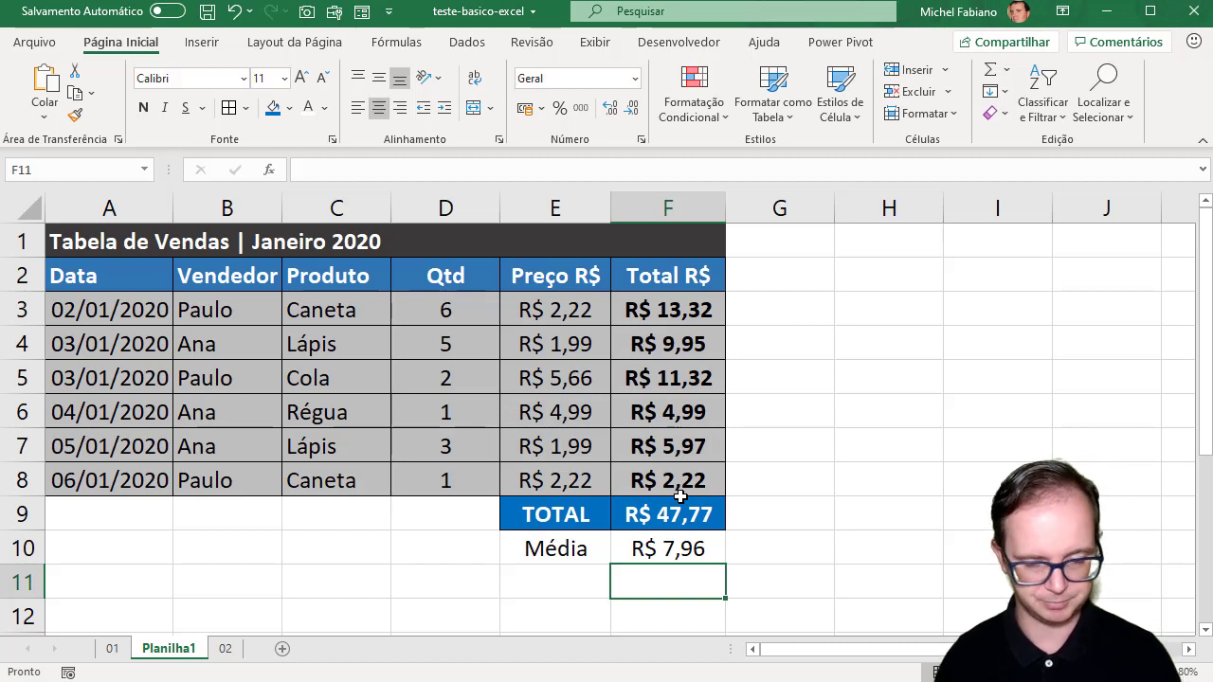
Copy the formatting of the TOTAL cells E9:F9 onto the Média cells E10:F10, and collapse the ribbon.
left_click_drag(591, 506, 644, 508)
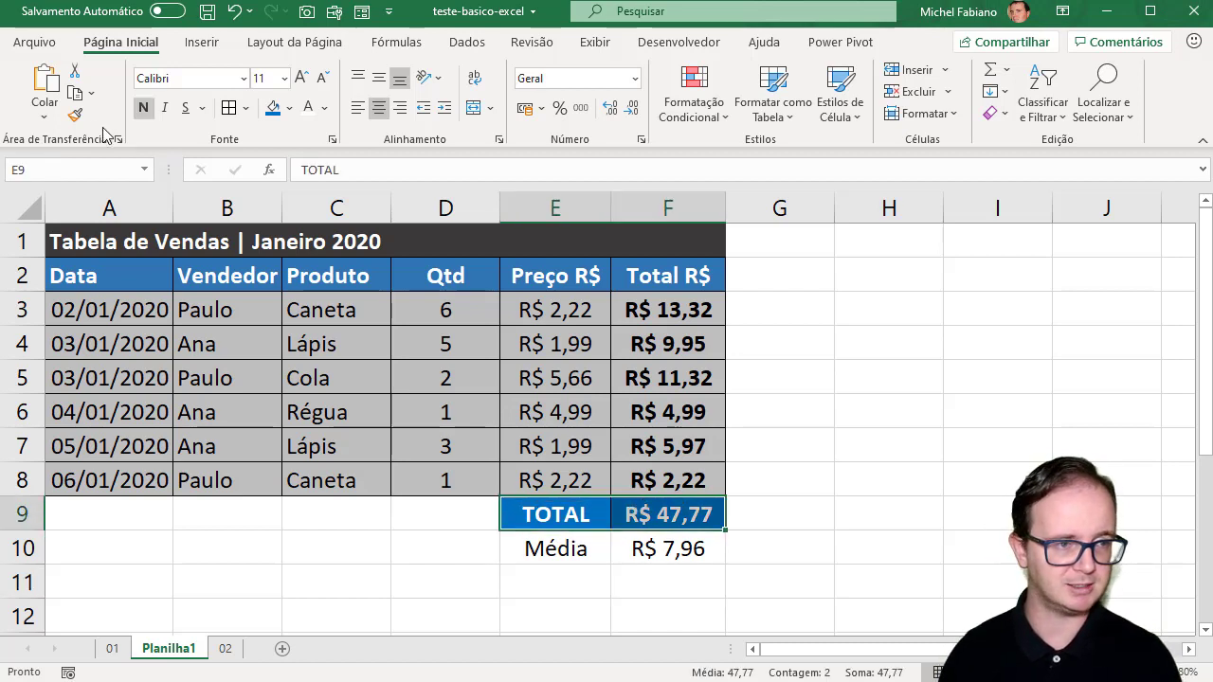
left_click(75, 115)
left_click_drag(582, 549, 654, 549)
left_click(555, 584)
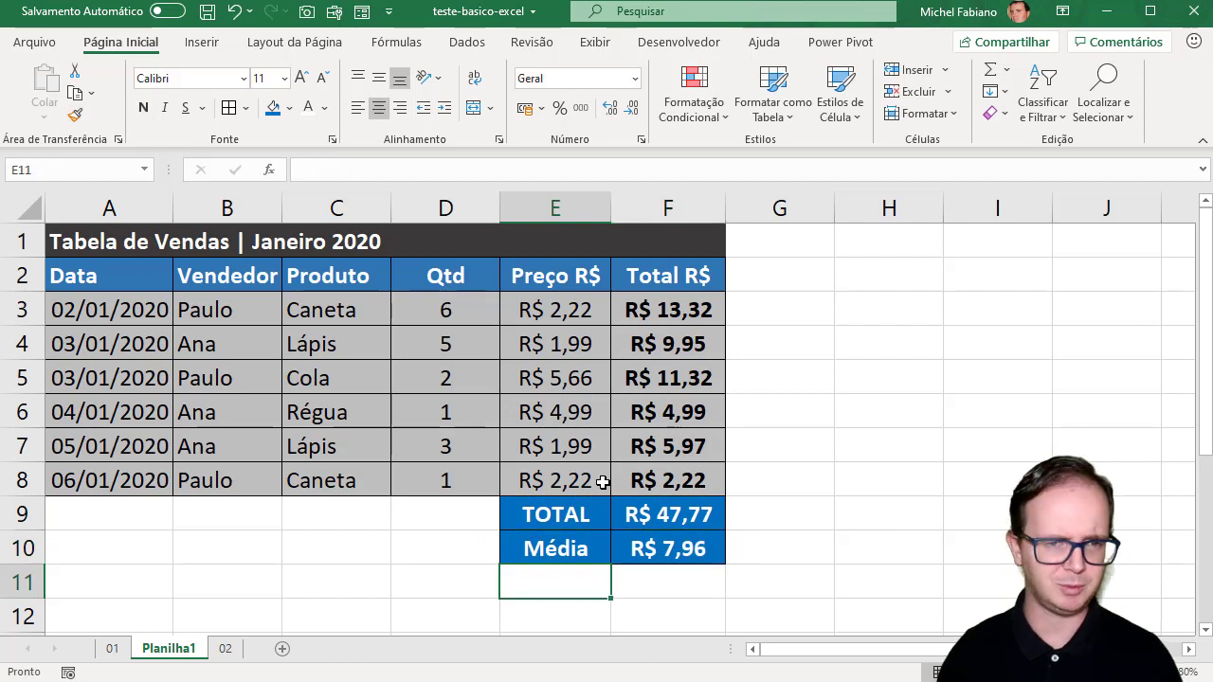
double_click(152, 46)
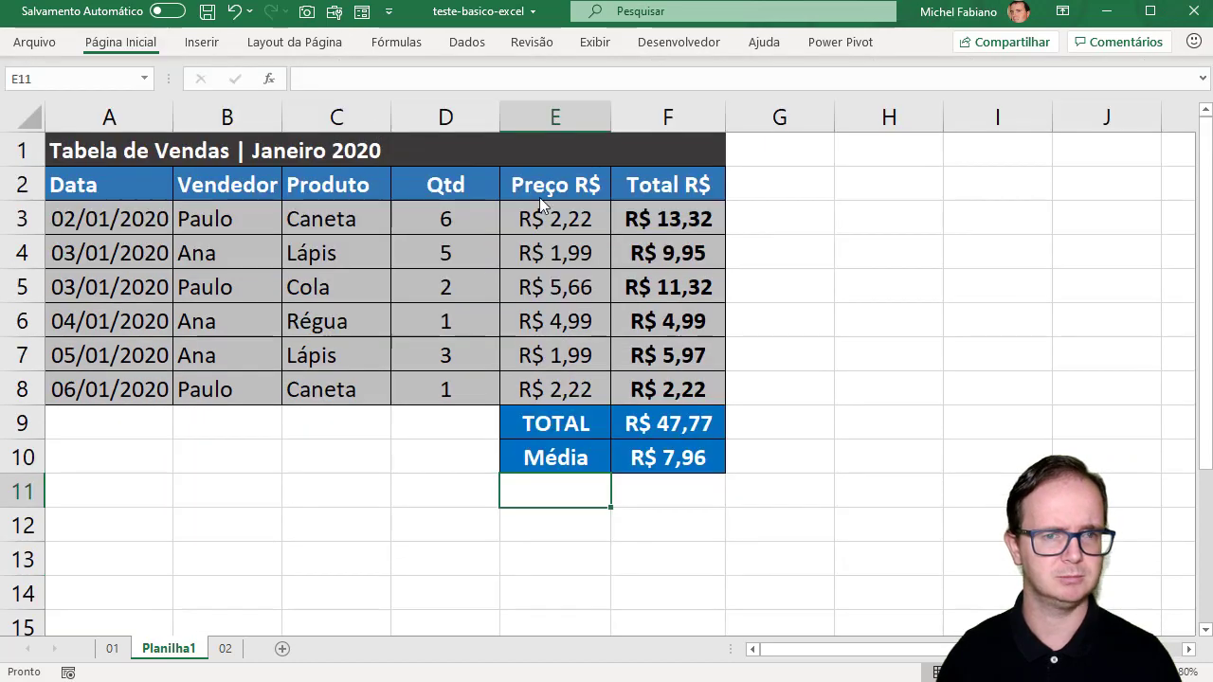
left_click(152, 46)
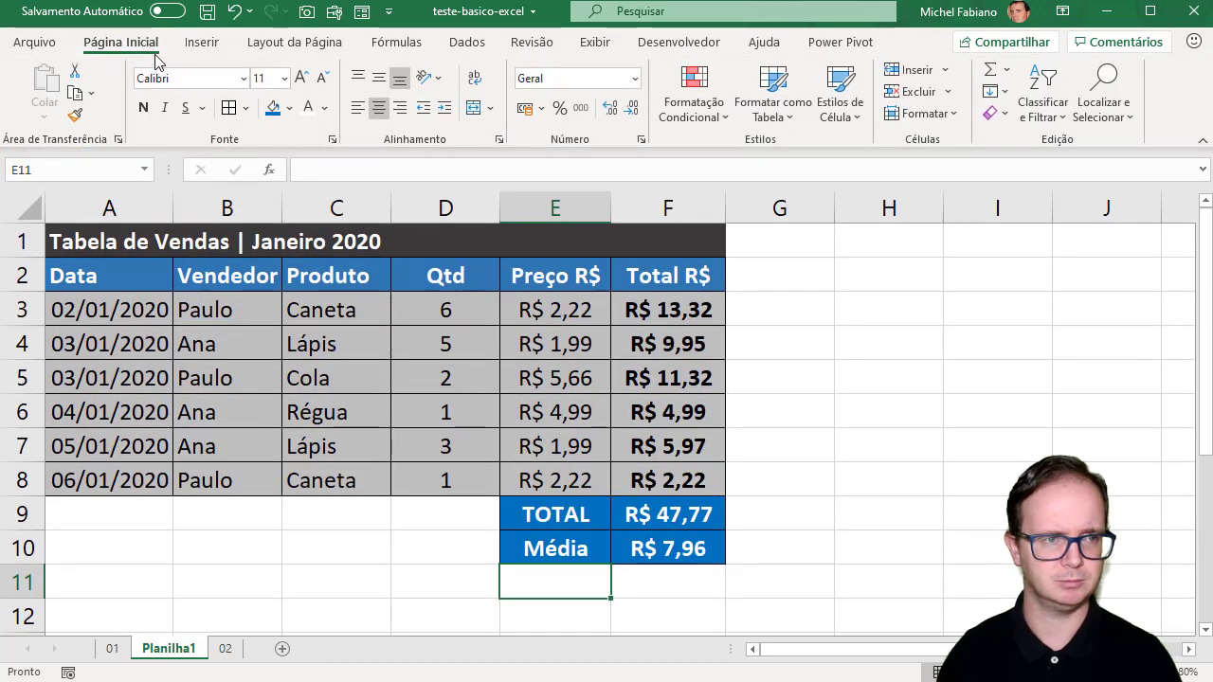
double_click(142, 43)
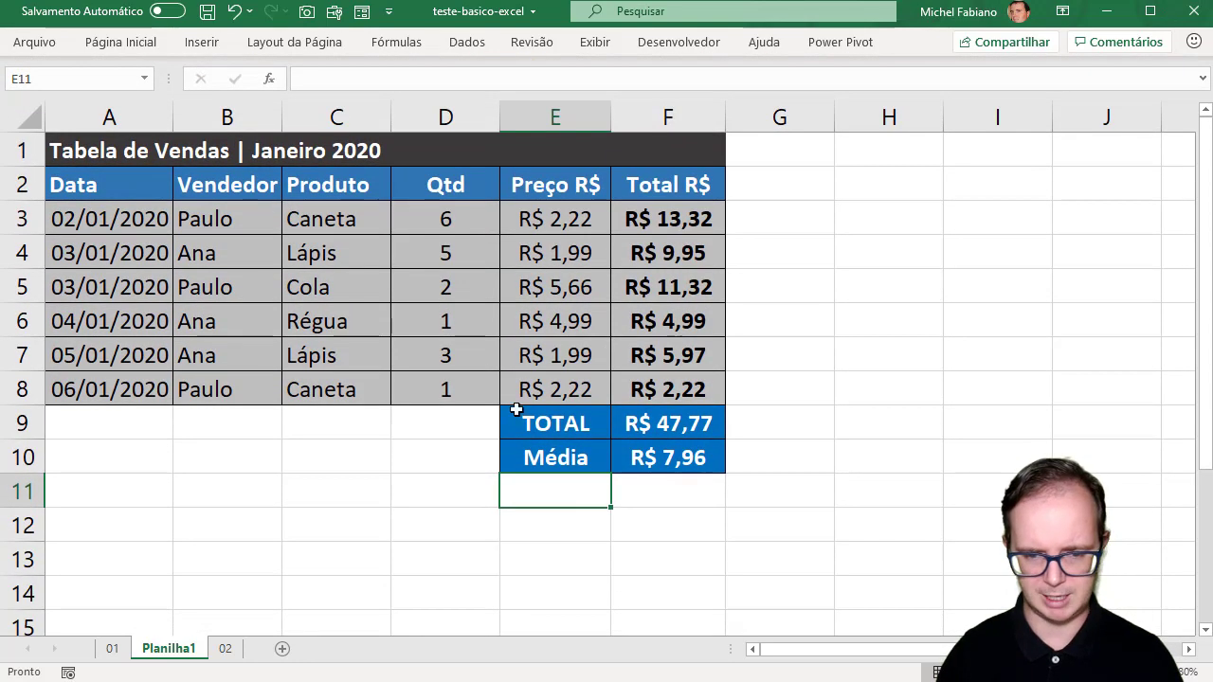
Enter the labels MAIOR in E11 and MENOR in E12.
type("m")
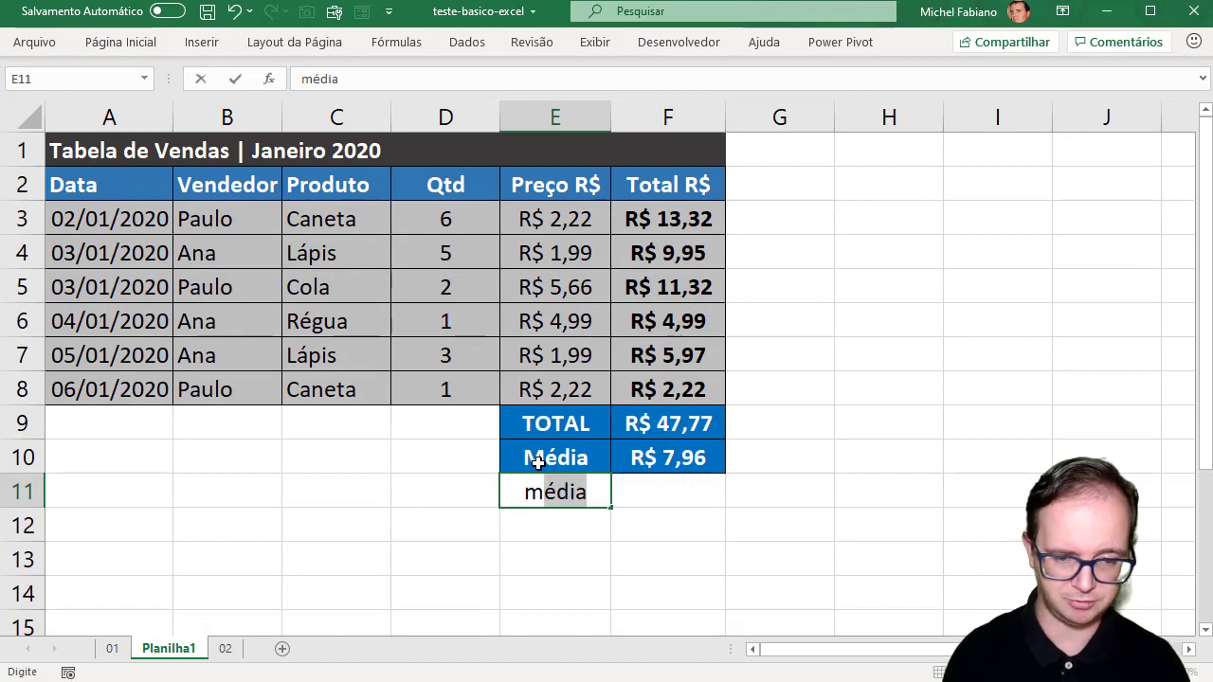
key("BackSpace")
key("BackSpace")
type("MAIO")
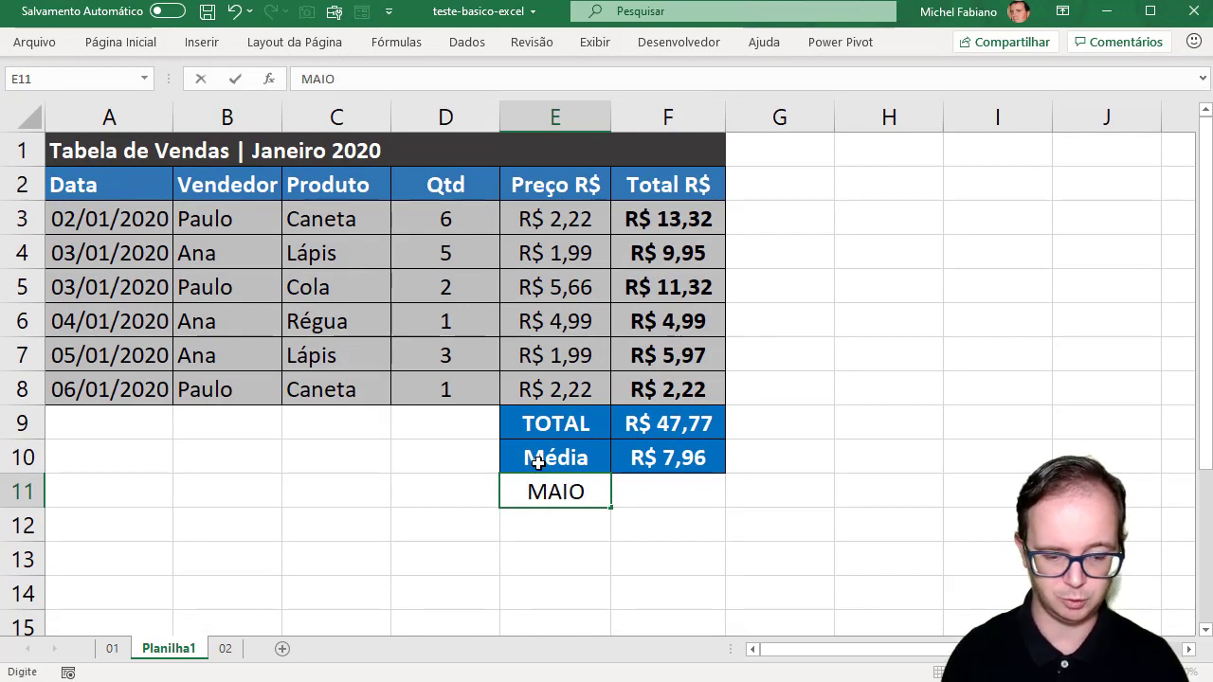
type("R")
key("Return")
type("MENOR")
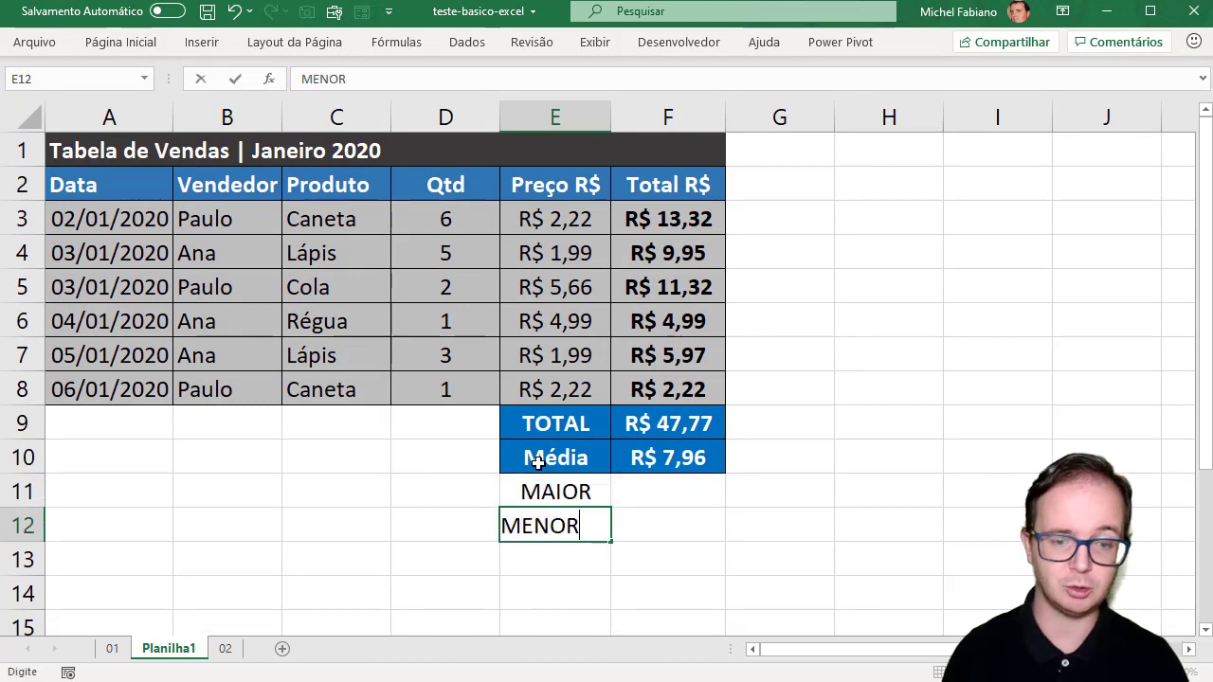
key("Tab")
key("Up")
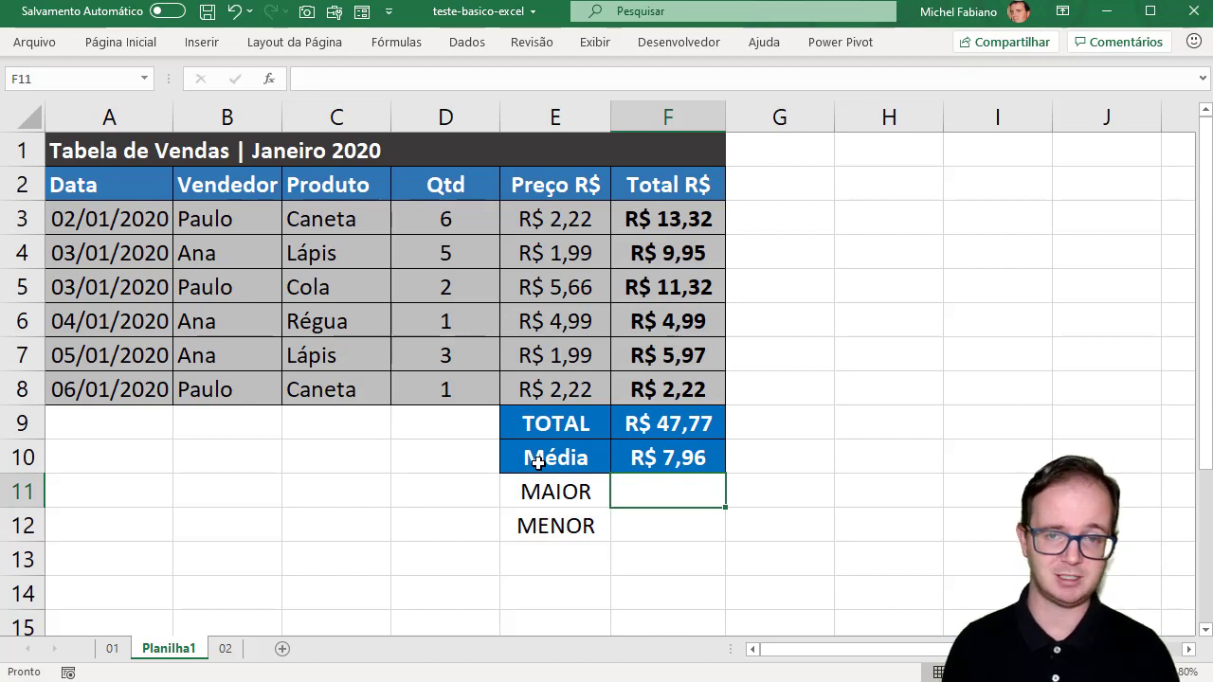
Calculate the highest sale in F11 with the automatic Máx function over F3:F8.
left_click(121, 48)
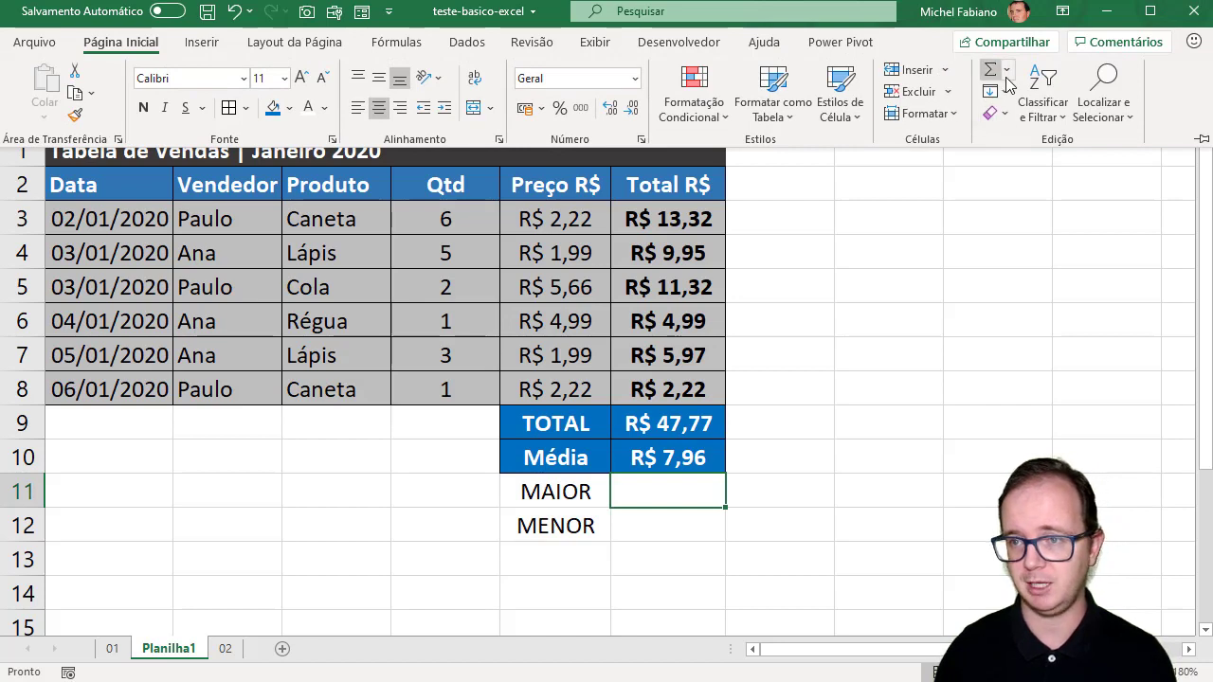
left_click(1006, 69)
left_click(1051, 176)
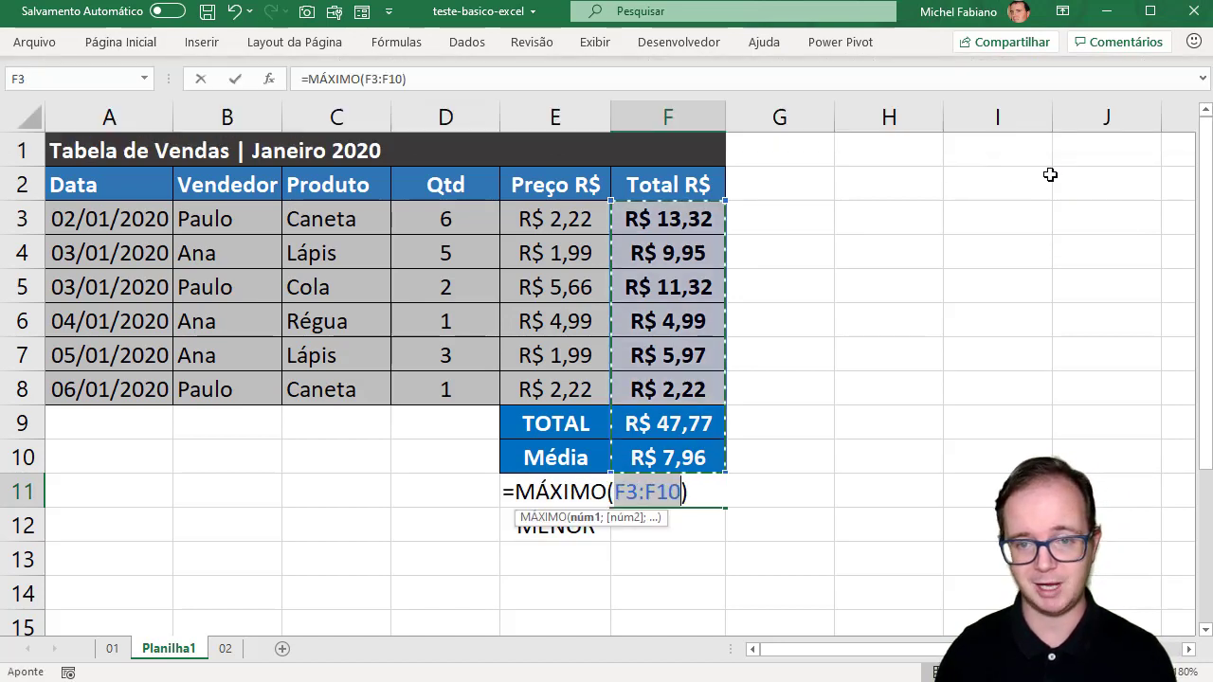
left_click(667, 218)
left_click_drag(670, 257, 673, 387)
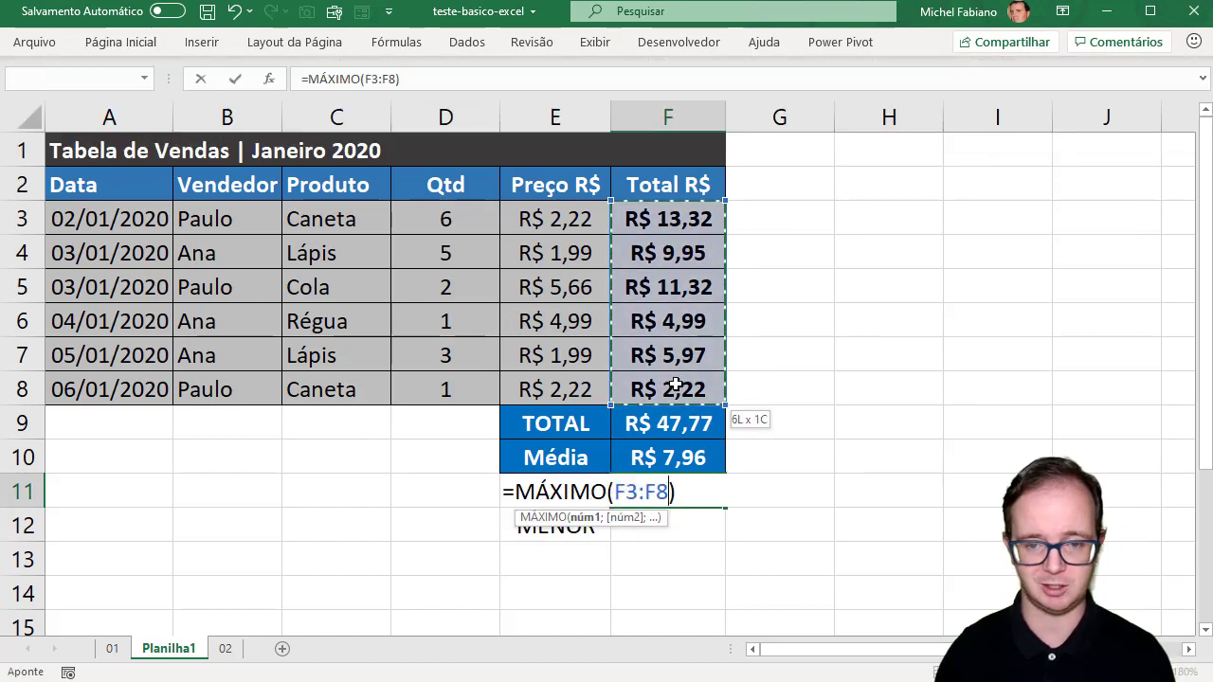
key("Return")
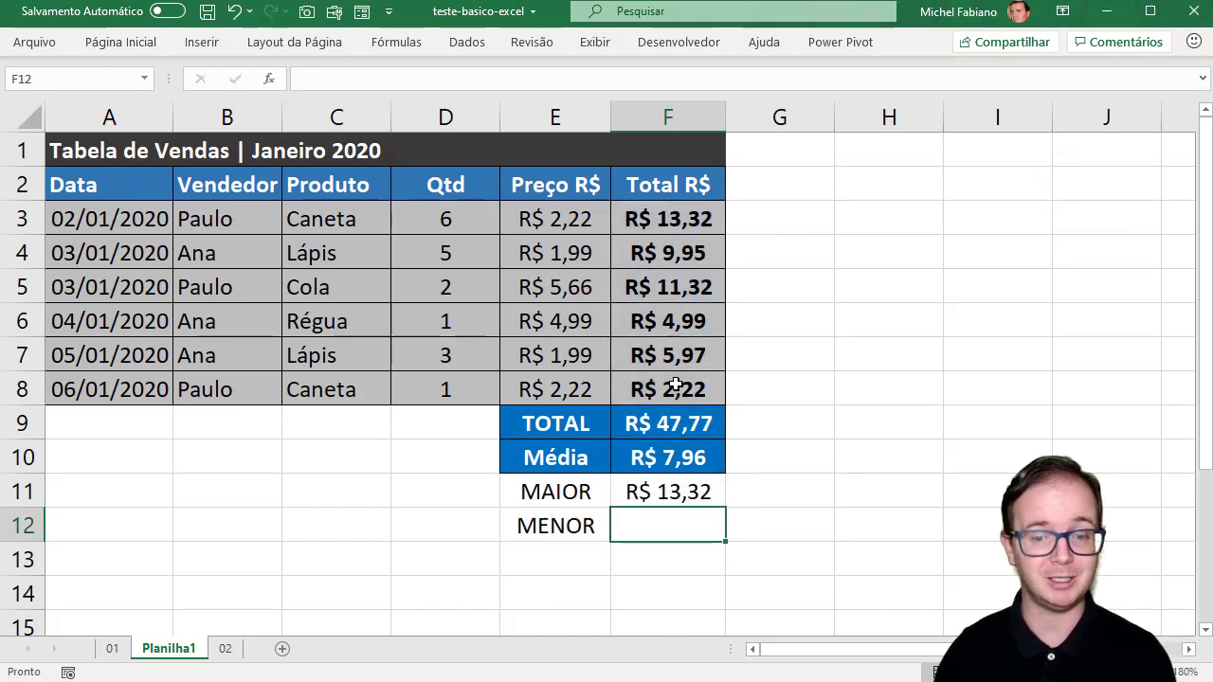
Calculate the lowest sale in F12 with the automatic Mín function over F3:F8.
left_click(120, 41)
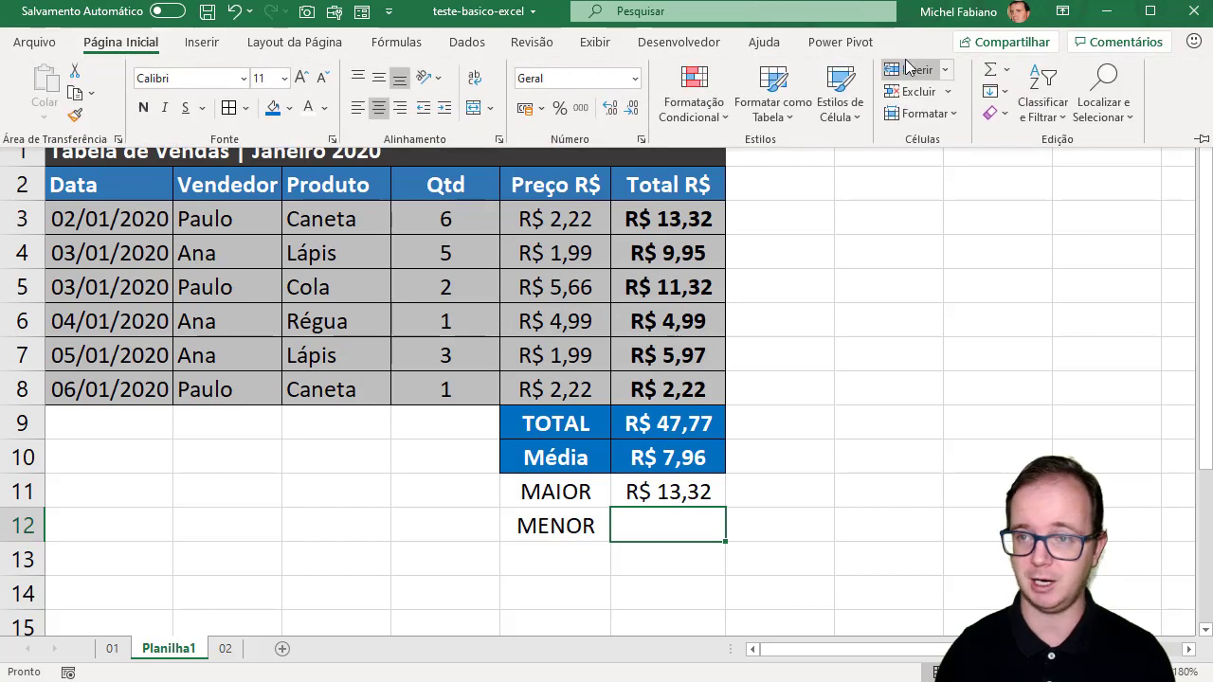
left_click(1005, 69)
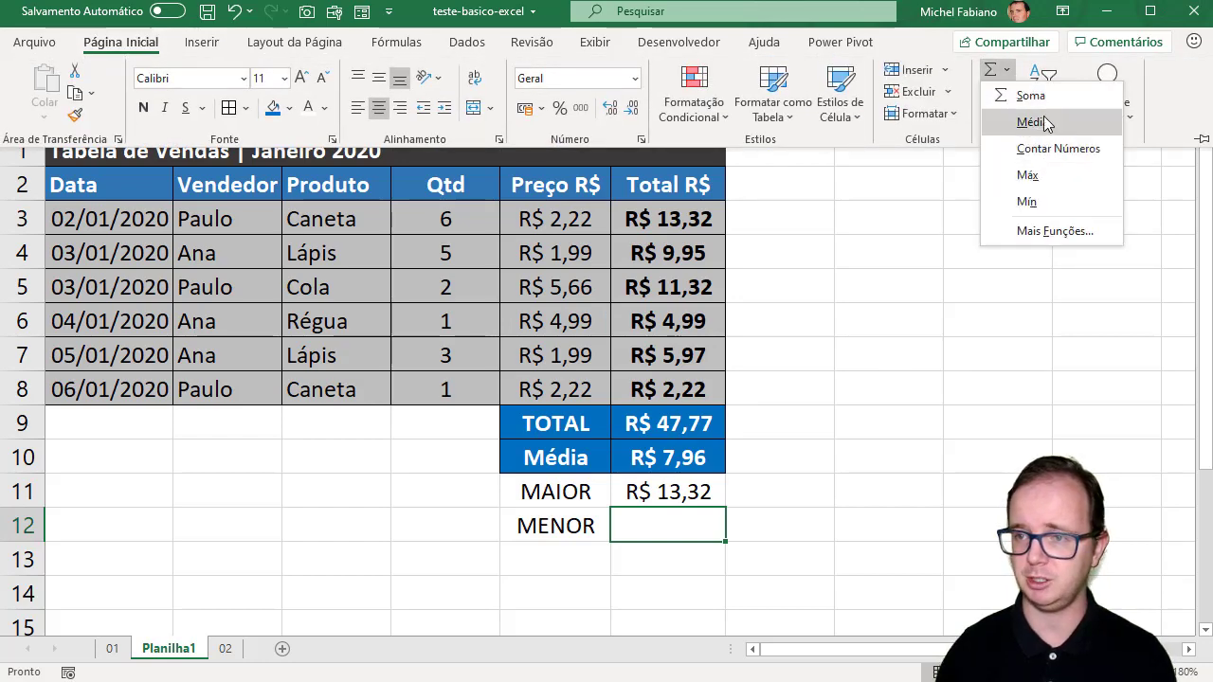
left_click(1042, 201)
left_click_drag(691, 218, 687, 374)
key("Return")
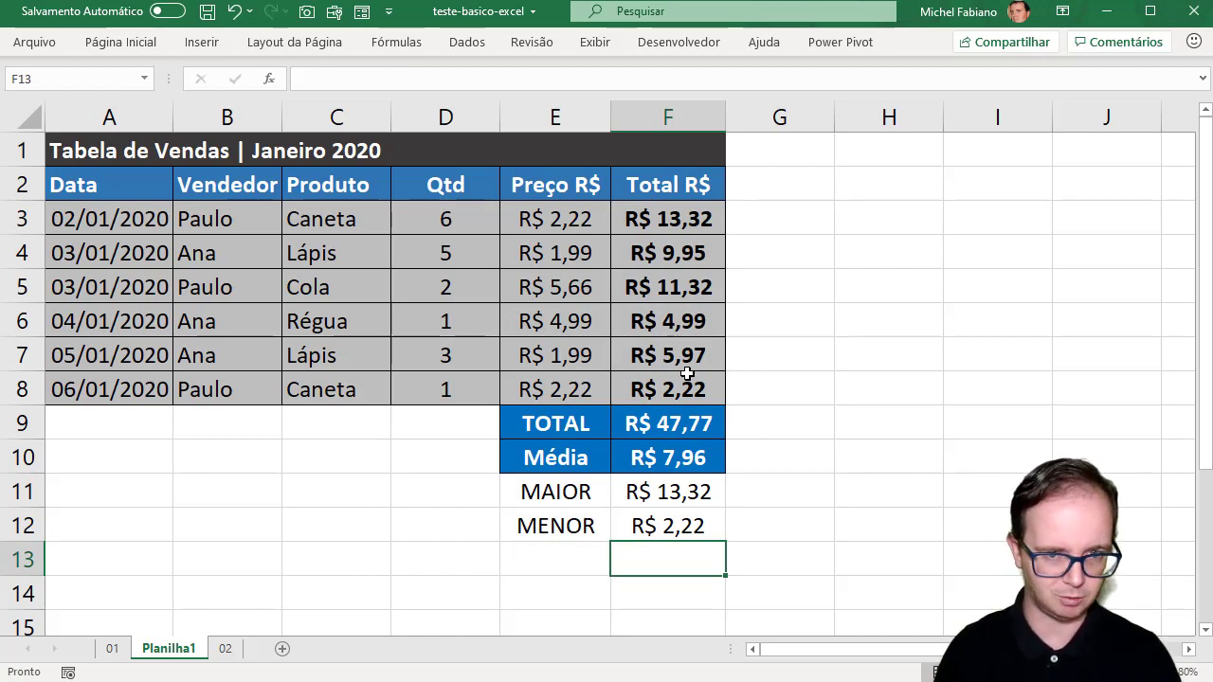
Copy the formatting of the average cells E10:F10 onto the MAIOR and MENOR cells E11:F12.
left_click_drag(587, 457, 633, 457)
left_click(120, 41)
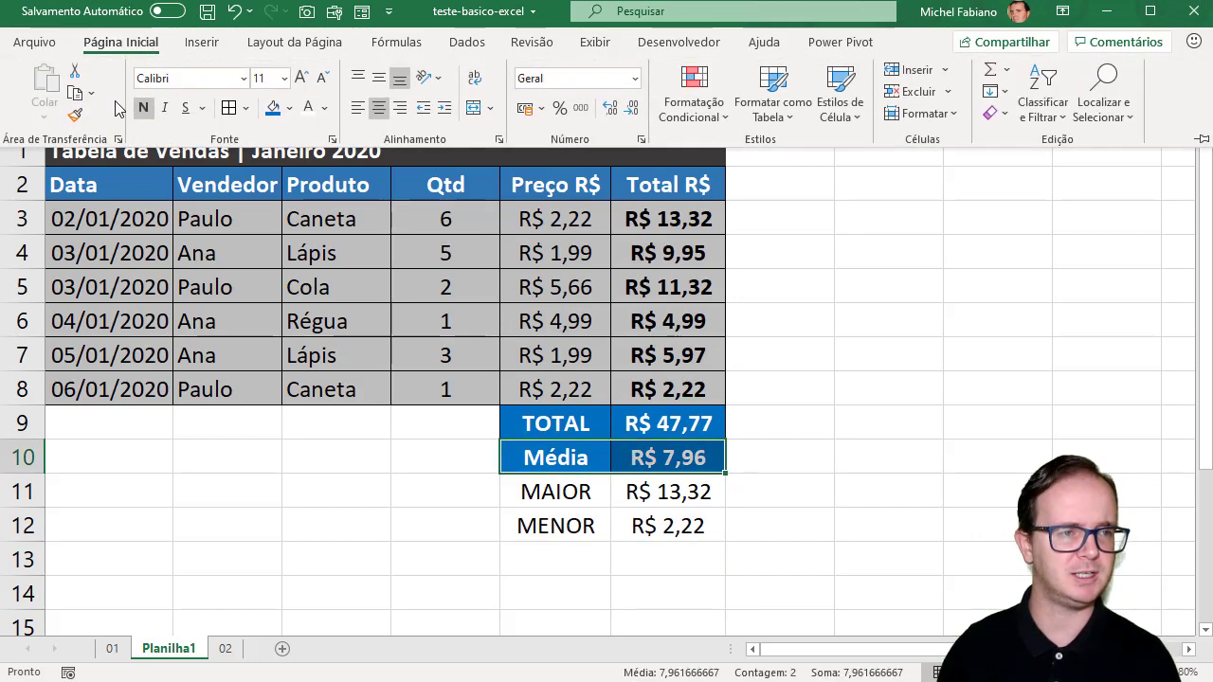
left_click(76, 115)
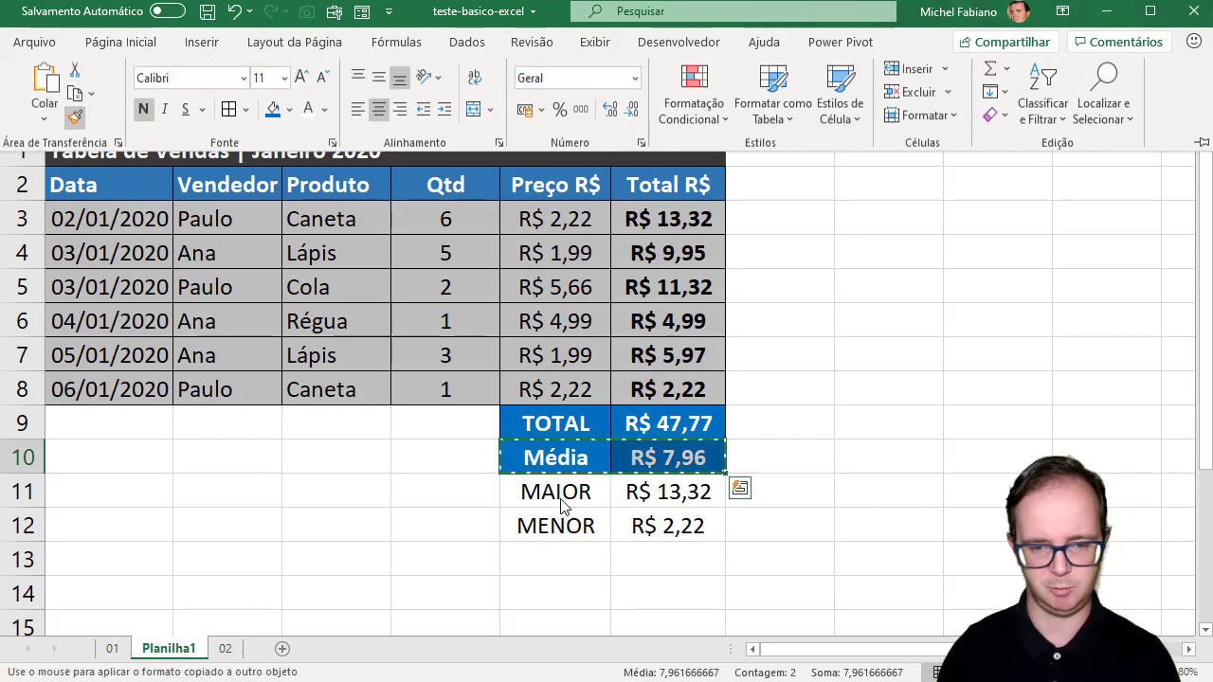
left_click(566, 492)
left_click_drag(566, 493, 638, 529)
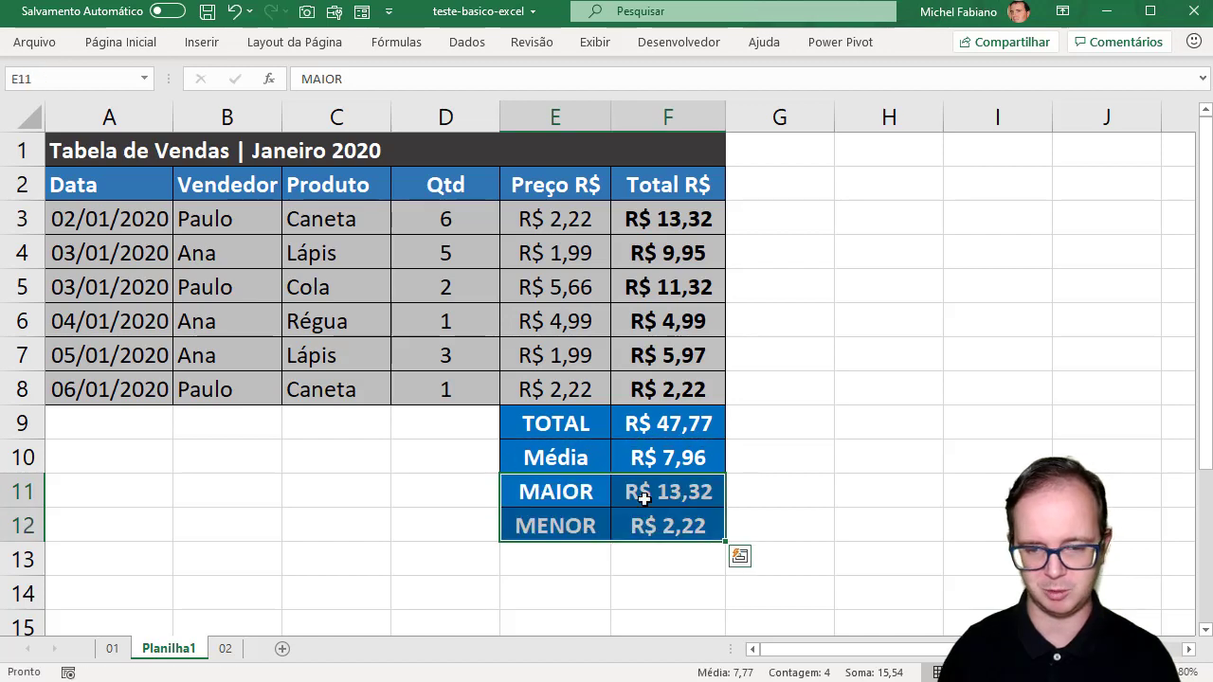
Rewrite the average label in E10 in capitals as MÉDIA.
left_click_drag(577, 425, 672, 501)
left_click(551, 451)
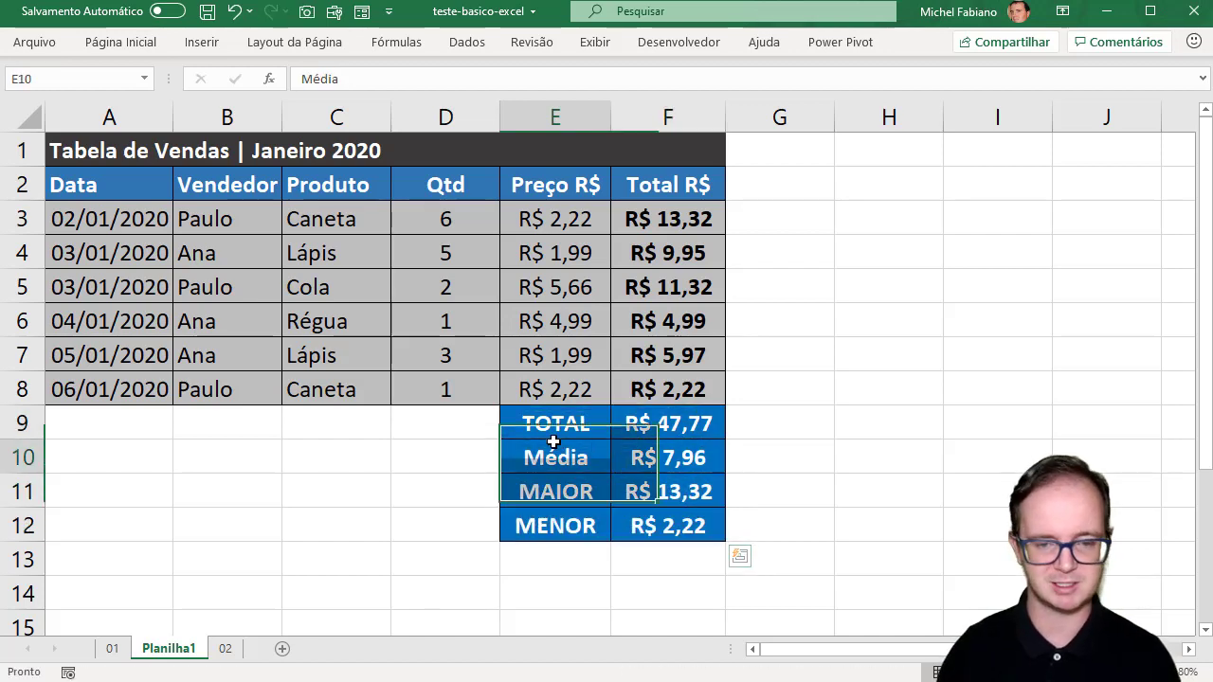
type("méd")
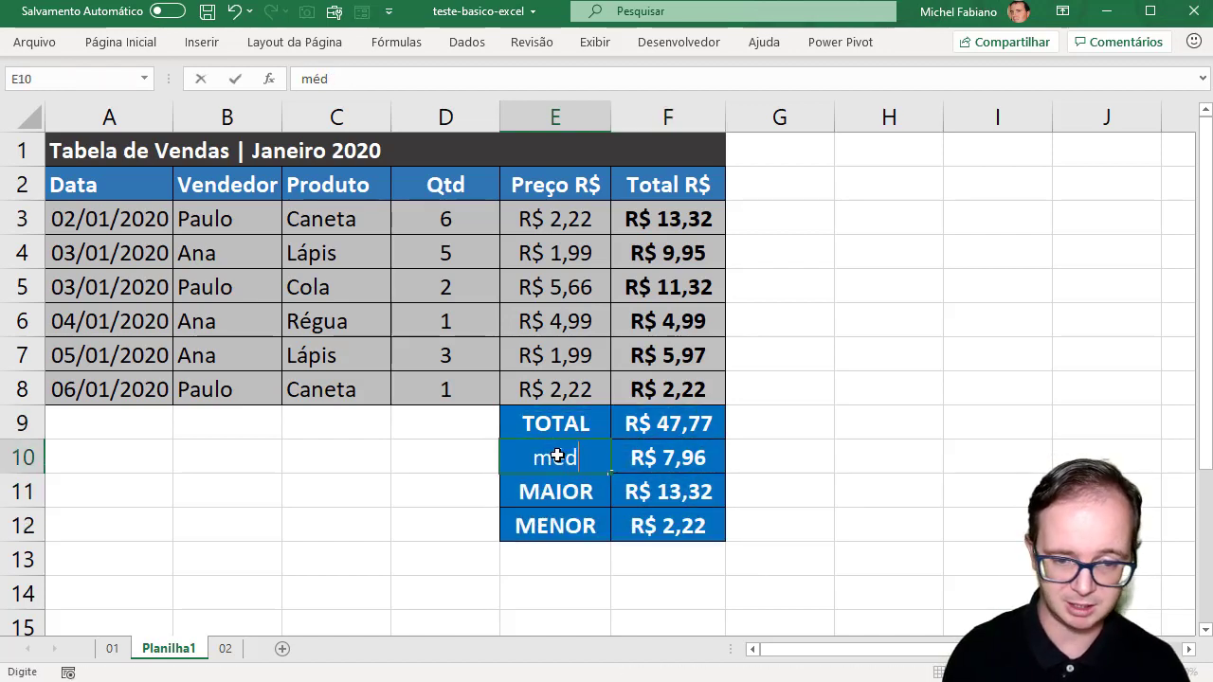
key("BackSpace")
key("BackSpace")
key("BackSpace")
type("MÉDIA")
key("Return")
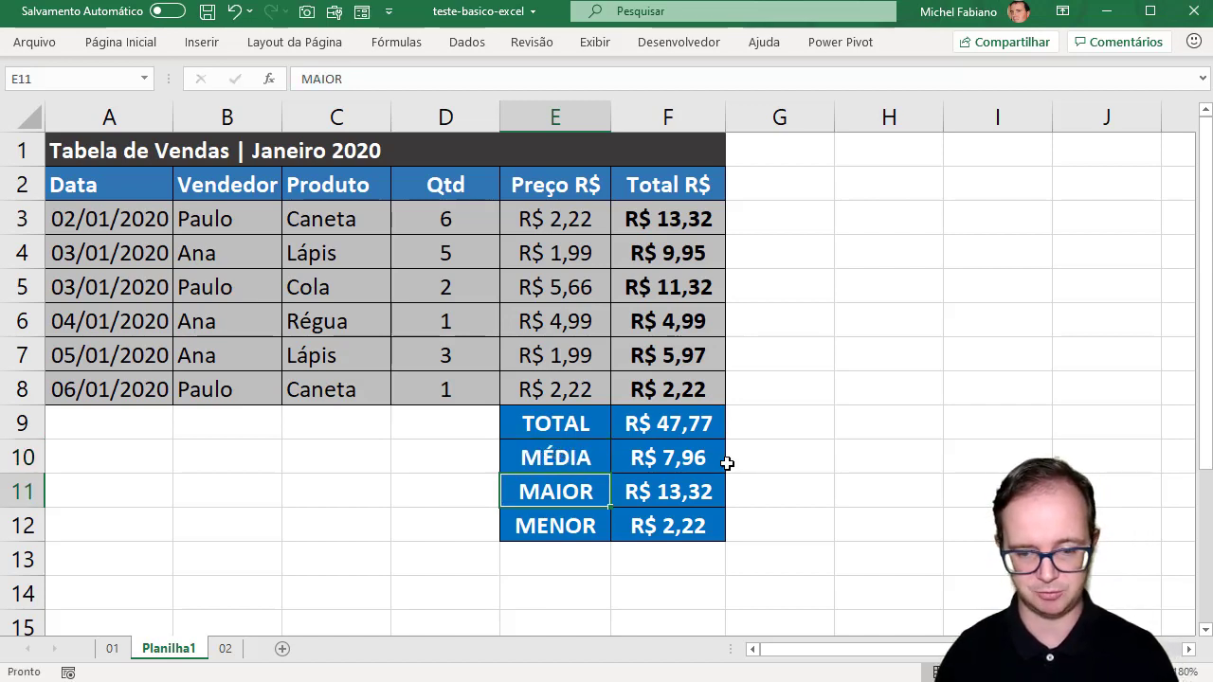
Check the planilha 01 questions in the test PDF and return to the Excel workbook's sheet 01.
left_click(464, 678)
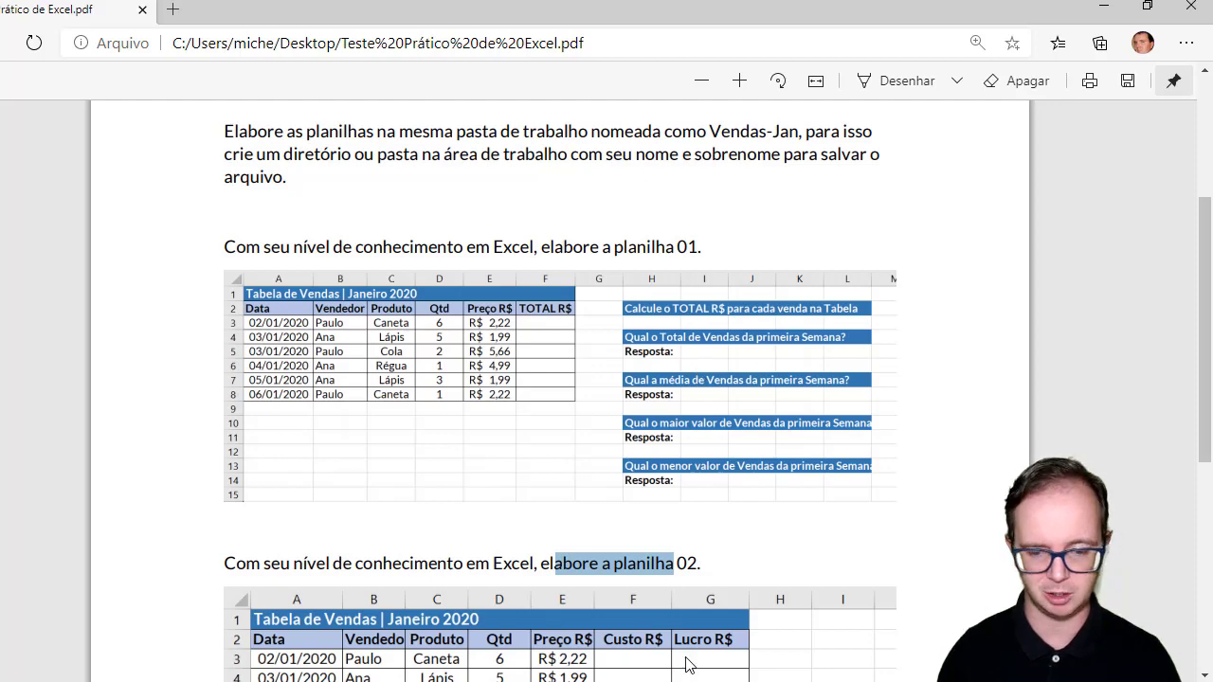
left_click(407, 680)
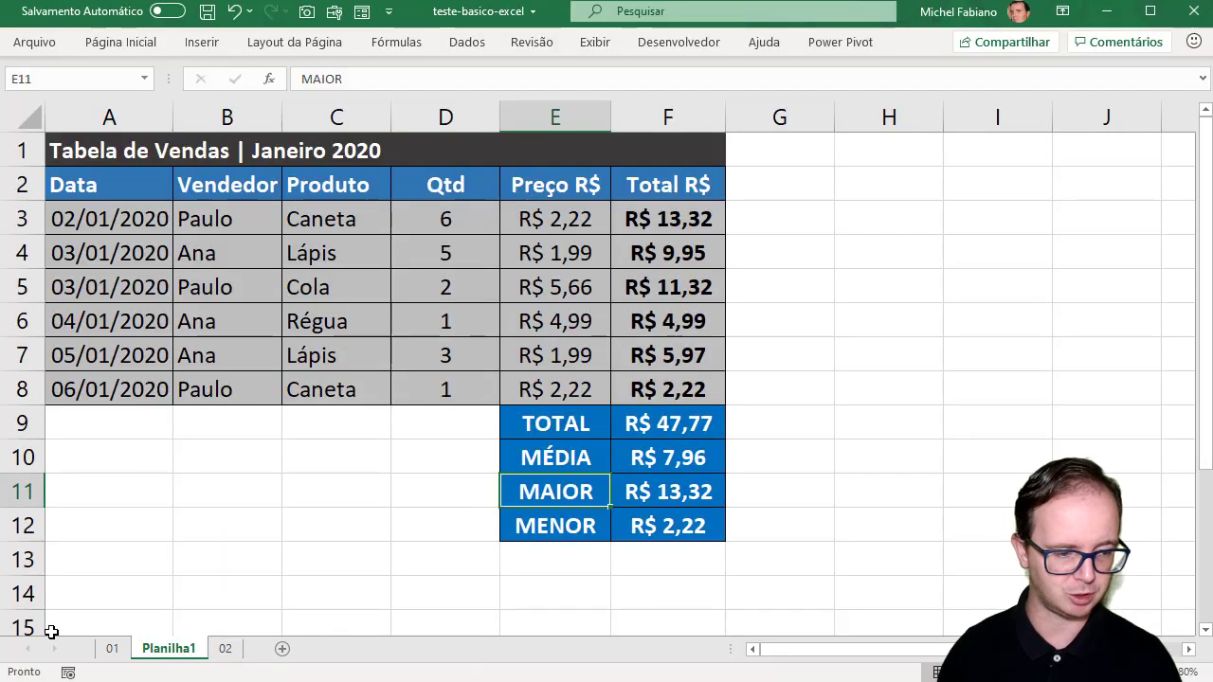
left_click(110, 649)
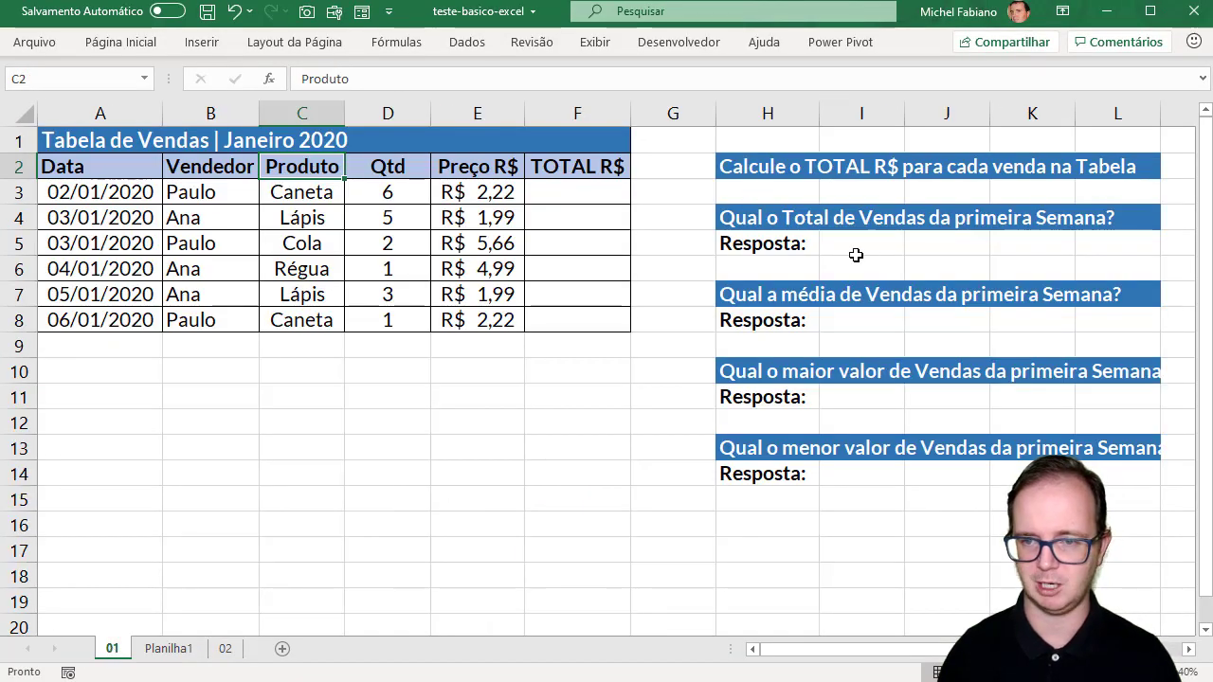
Answer the first week's sales total question in I5 with the formula =SOMA(F3:F8).
left_click(857, 252)
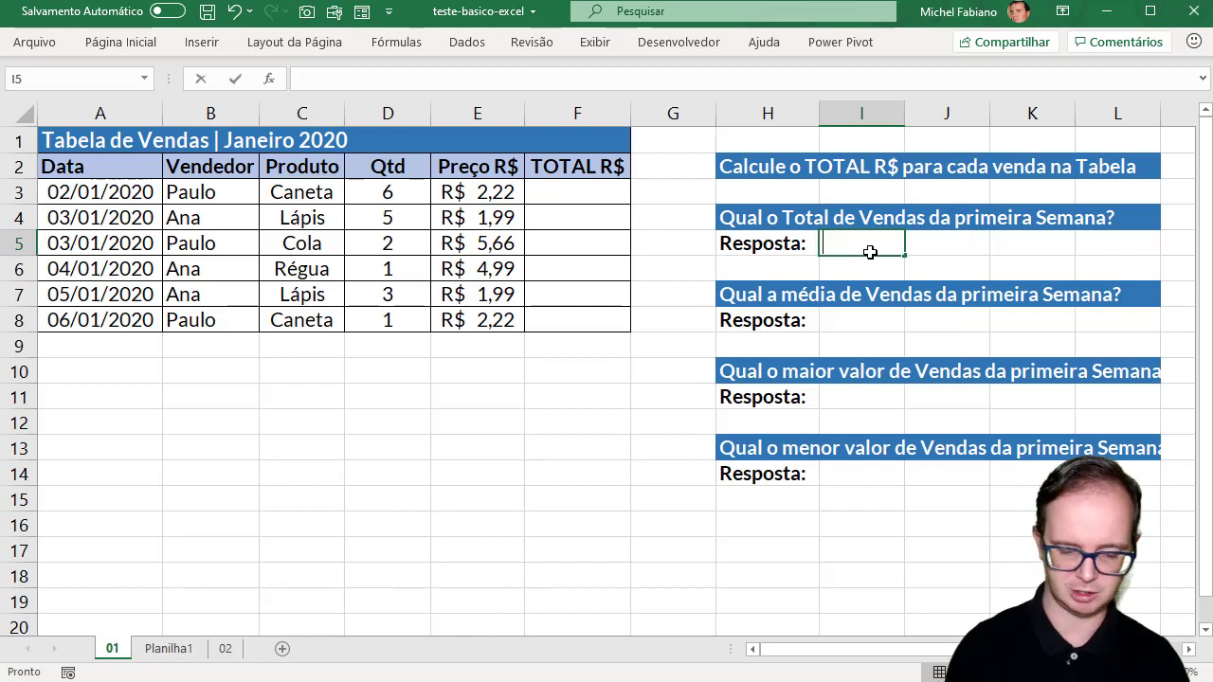
type("=SOMA(")
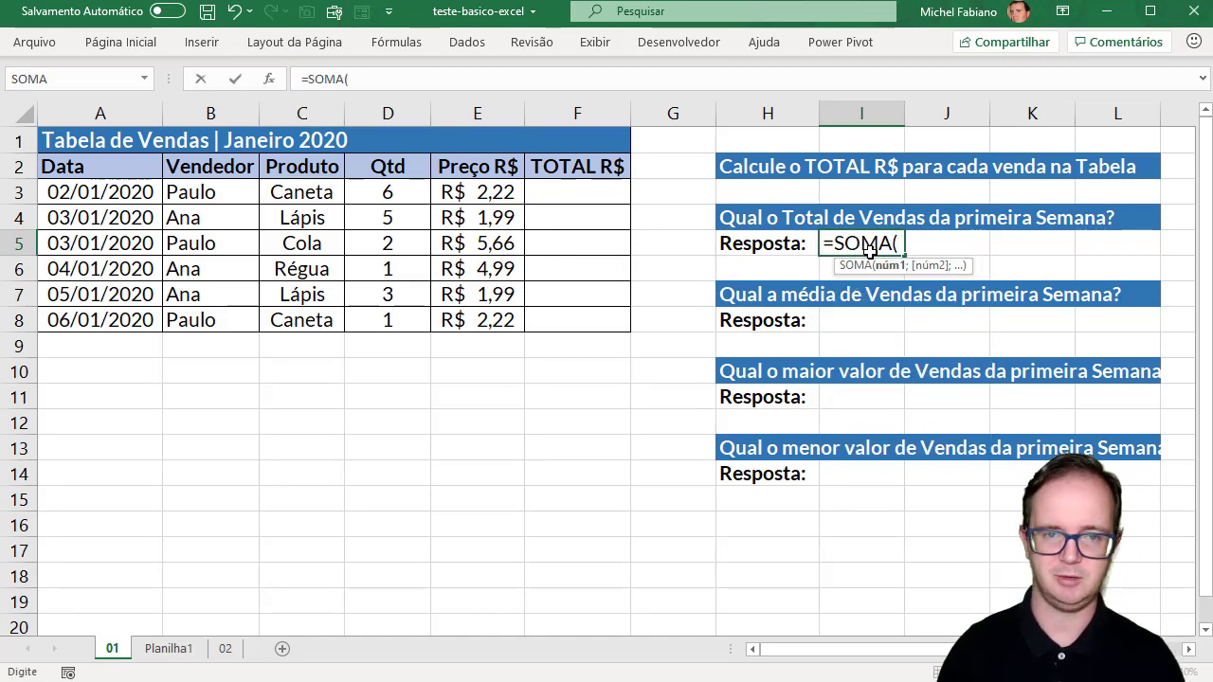
left_click_drag(599, 192, 603, 315)
type(")")
key("Return")
Answer the first week's average sales question in I8 with the formula =MÉDIA(F3:F8).
key("Down")
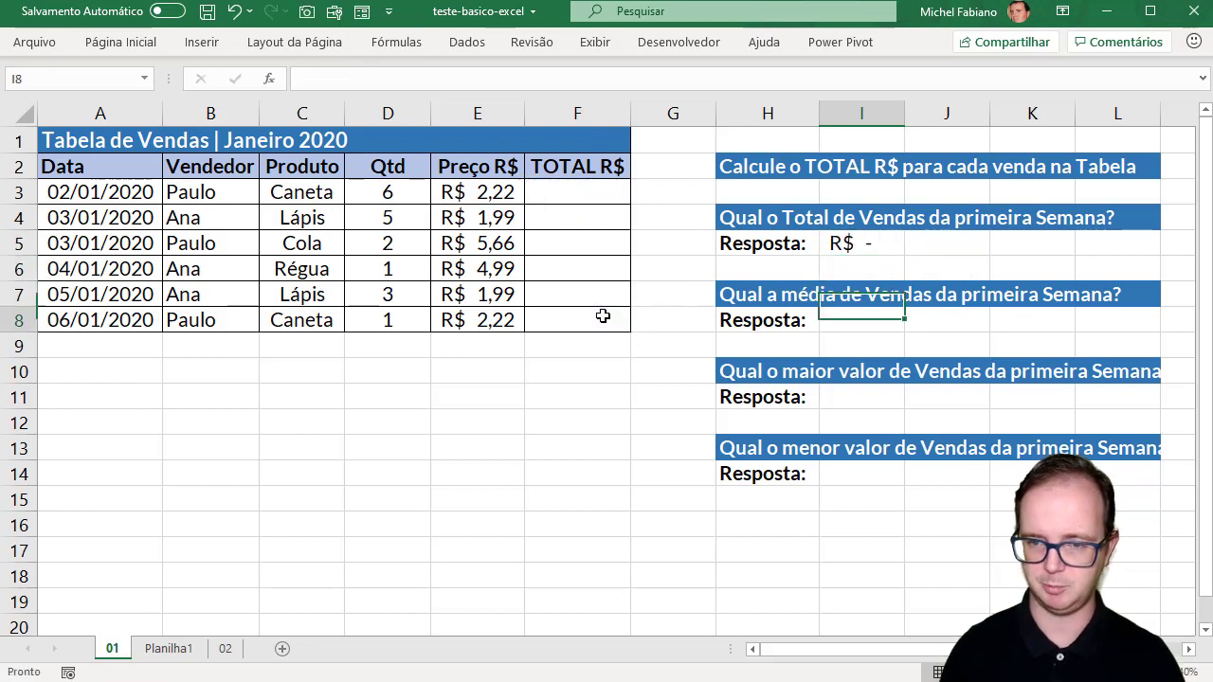
key("Down")
type("=M´F")
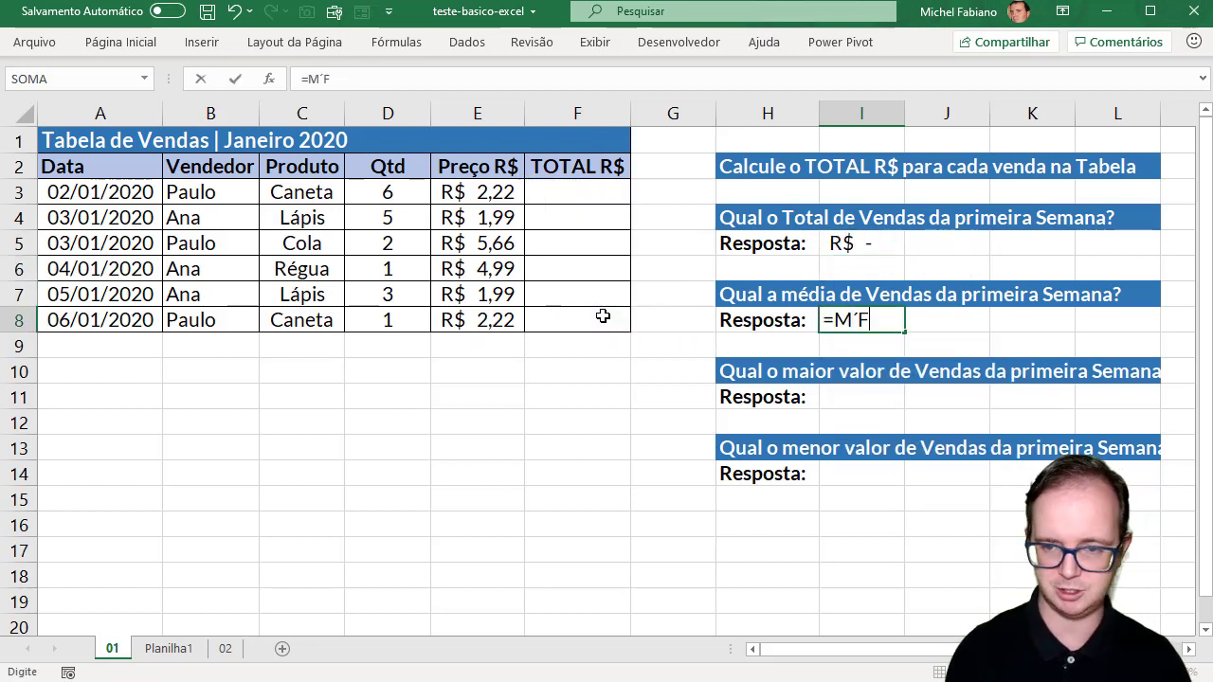
type("ÉDIA")
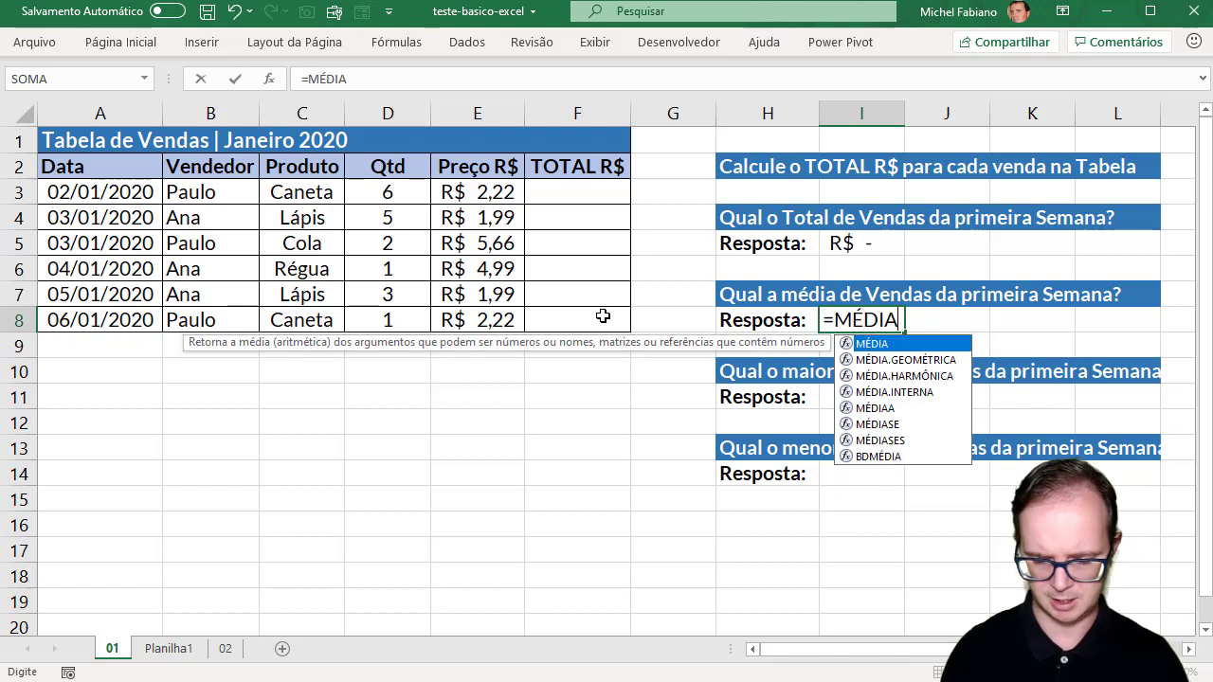
type("(")
left_click_drag(579, 191, 581, 320)
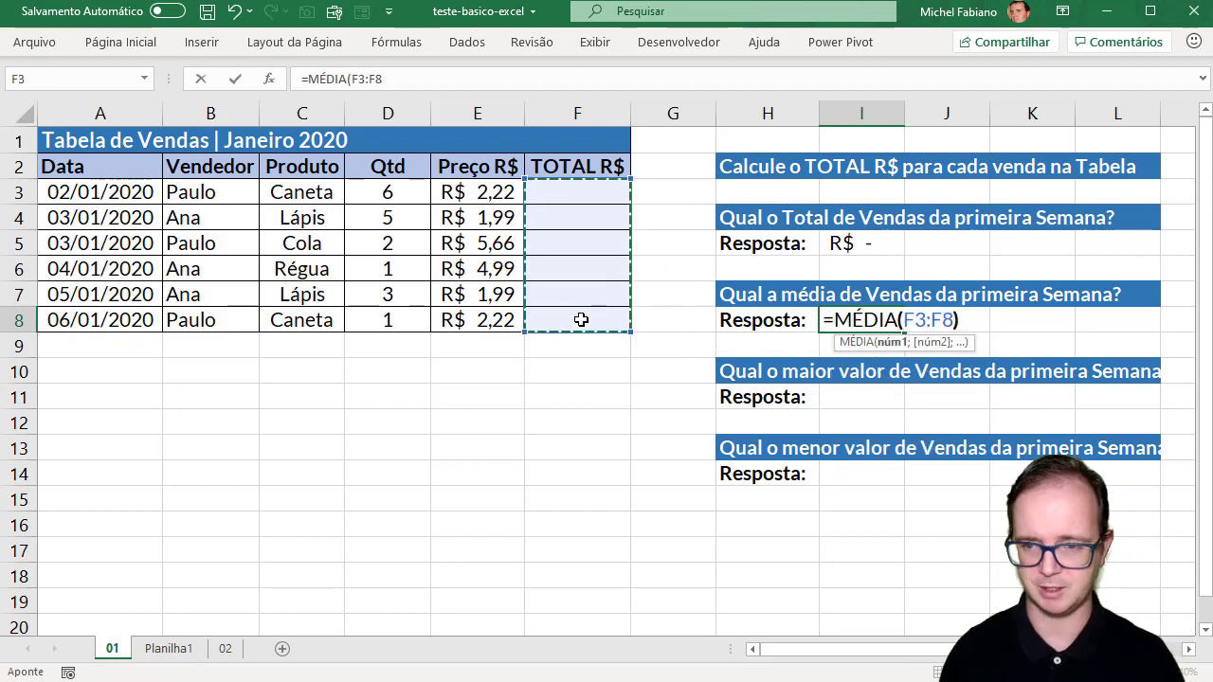
key("Return")
Answer the first week's highest sales value question in I11 with the formula =MÁXIMO(F3:F8).
left_click(882, 396)
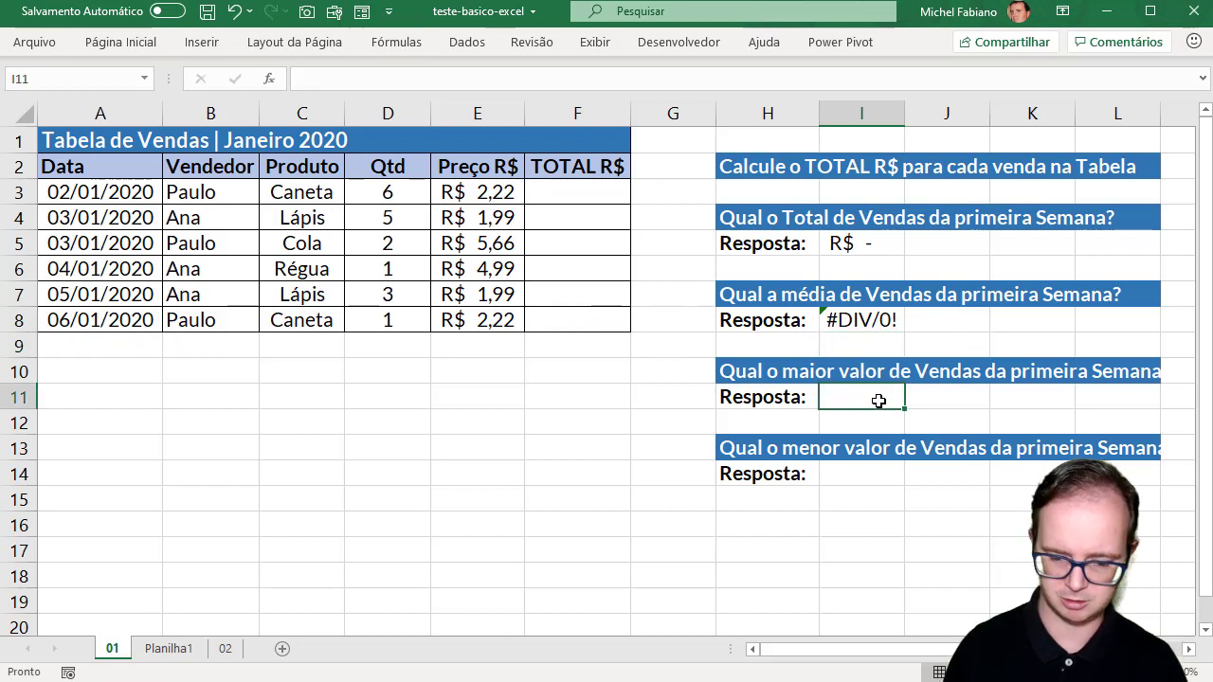
type("=MAIOR(")
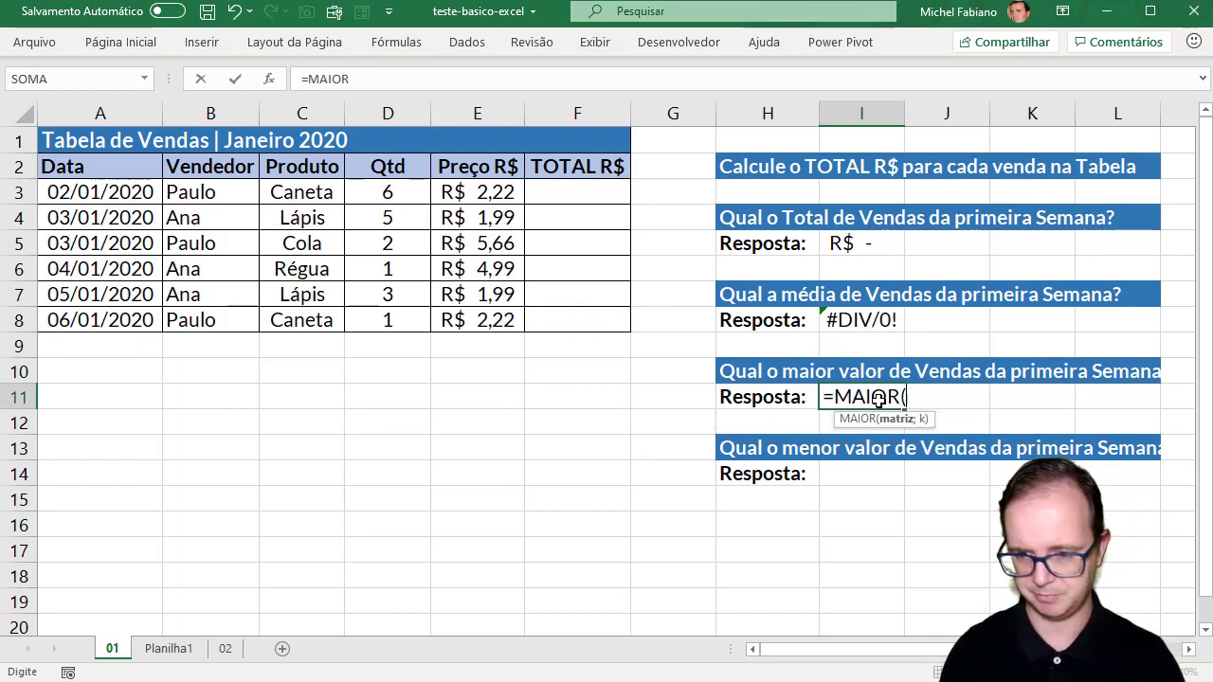
key("BackSpace")
key("BackSpace")
key("BackSpace")
key("BackSpace")
key("BackSpace")
key("BackSpace")
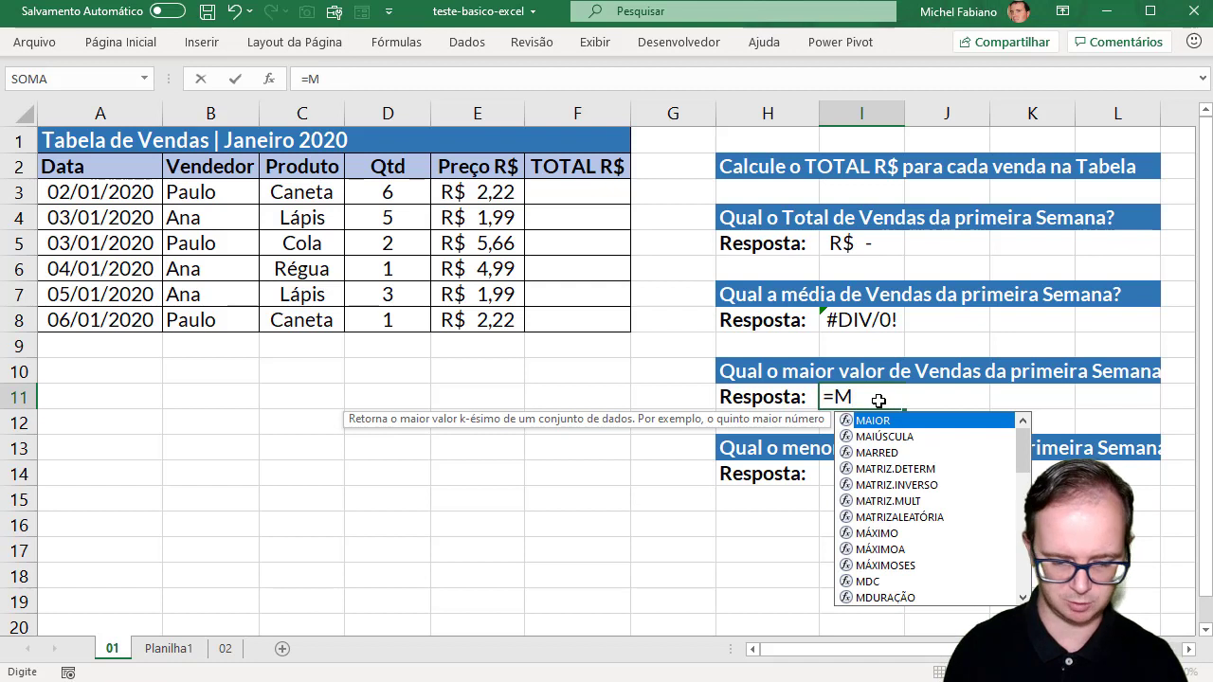
type("ÁXIMO(")
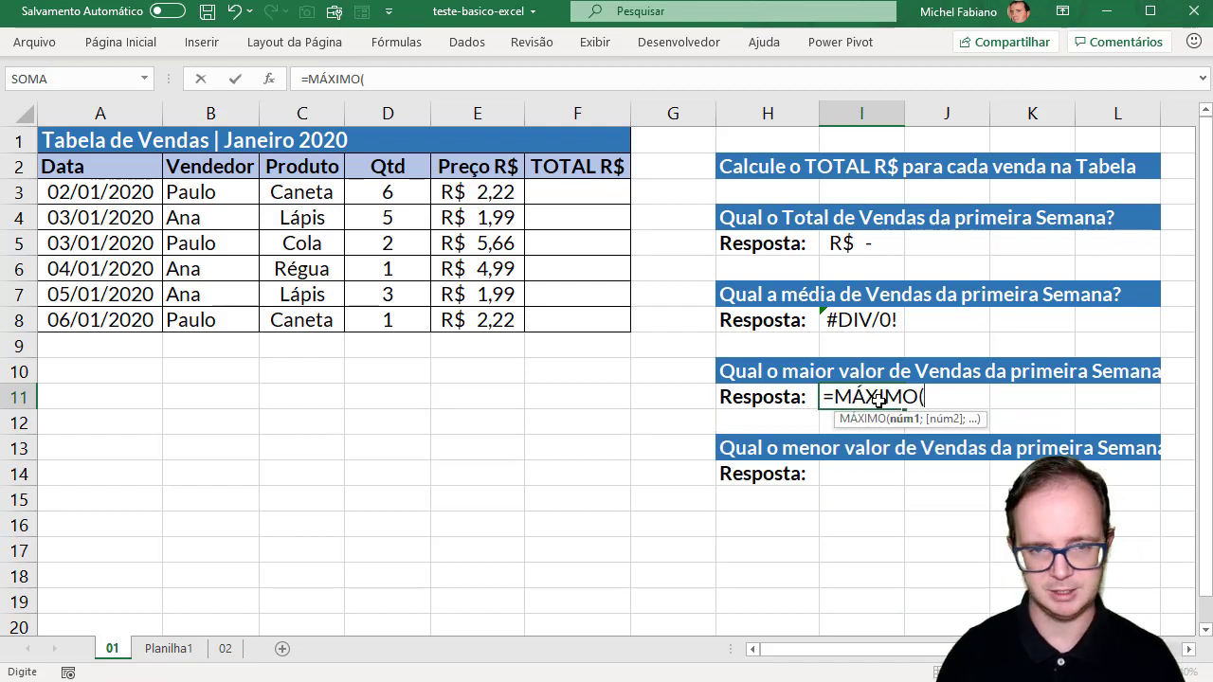
left_click_drag(600, 200, 598, 315)
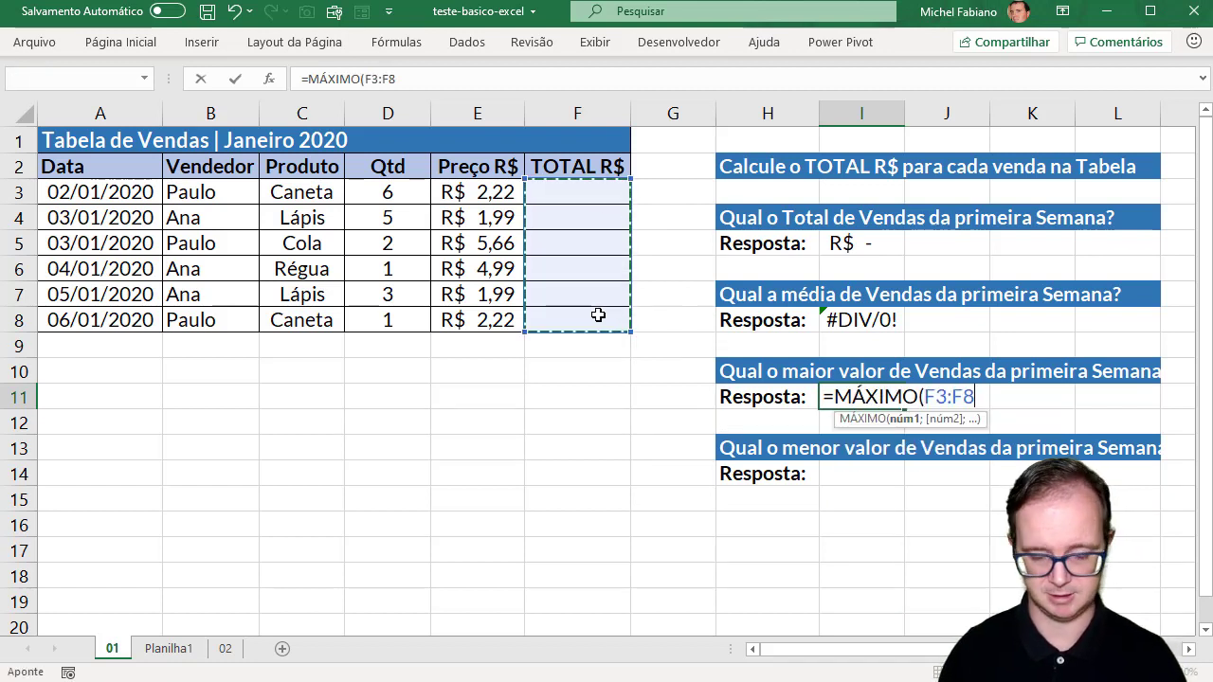
key("Return")
Answer the first week's lowest sales value question in I14 with the formula =MÍNIMO(F3:F8).
key("Down")
key("Down")
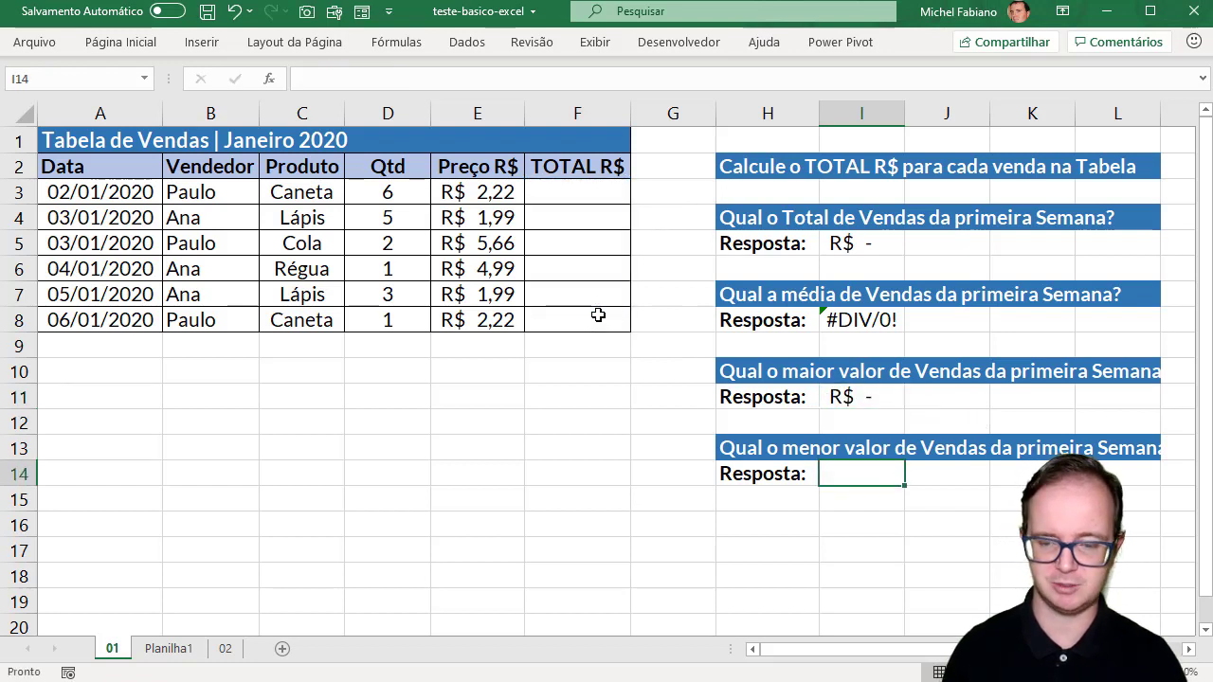
type("=MÍNIMO")
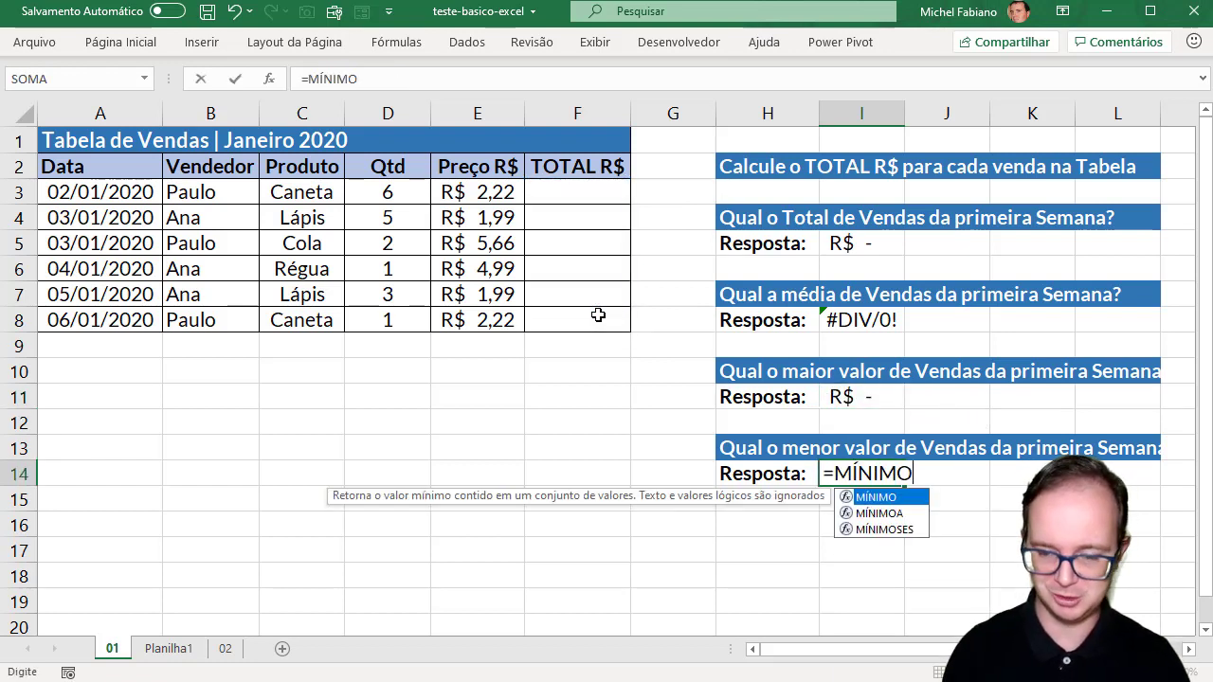
type("(")
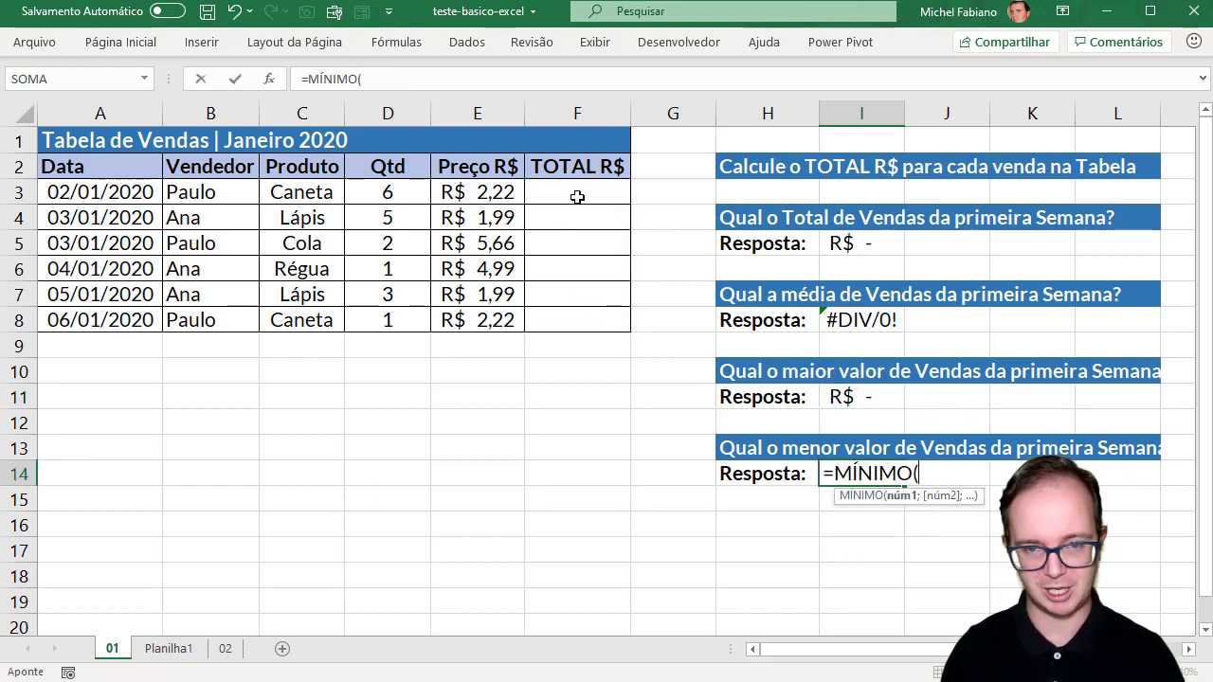
left_click_drag(577, 197, 575, 314)
type(")")
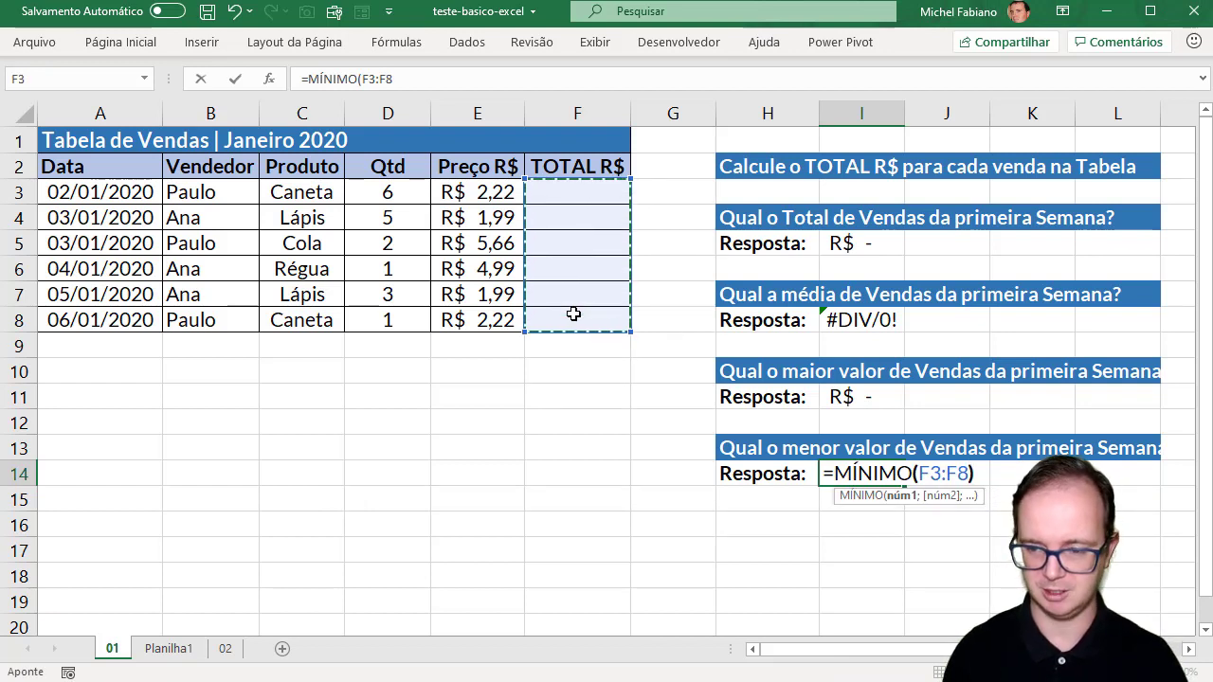
key("Return")
Calculate each sale's total in F3:F8 with the formula =E3*D3 filled down, and autofit column I to its answers.
left_click(574, 196)
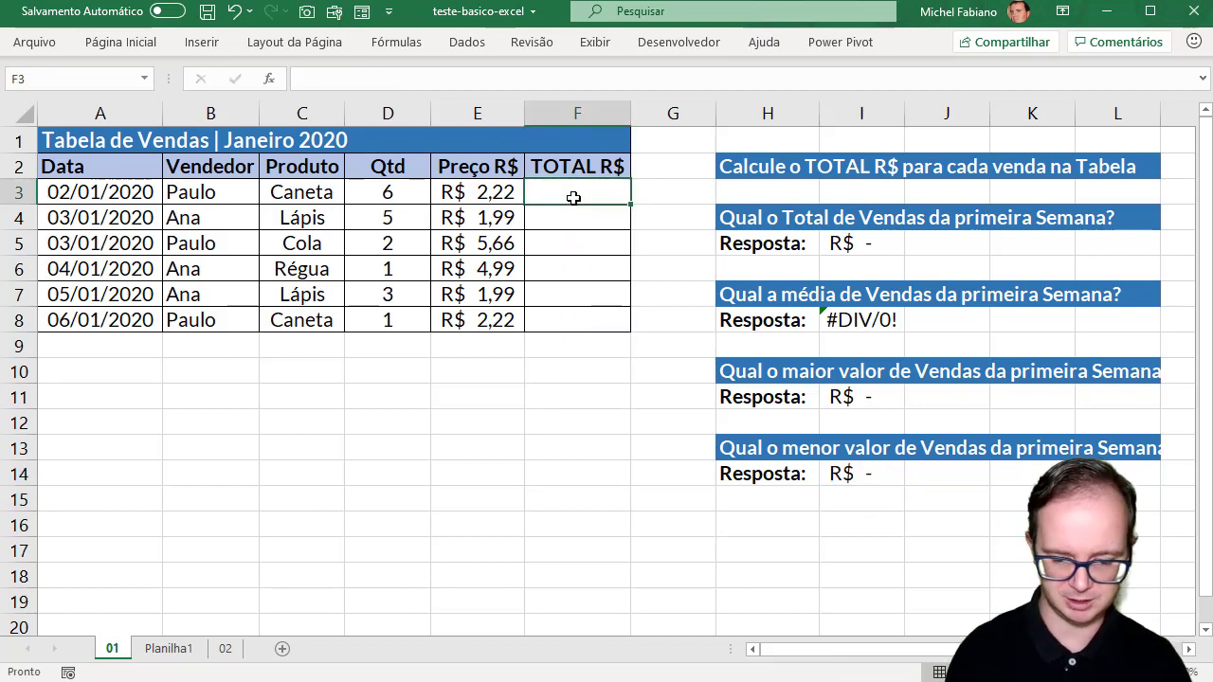
type("=")
key("Left")
type("*")
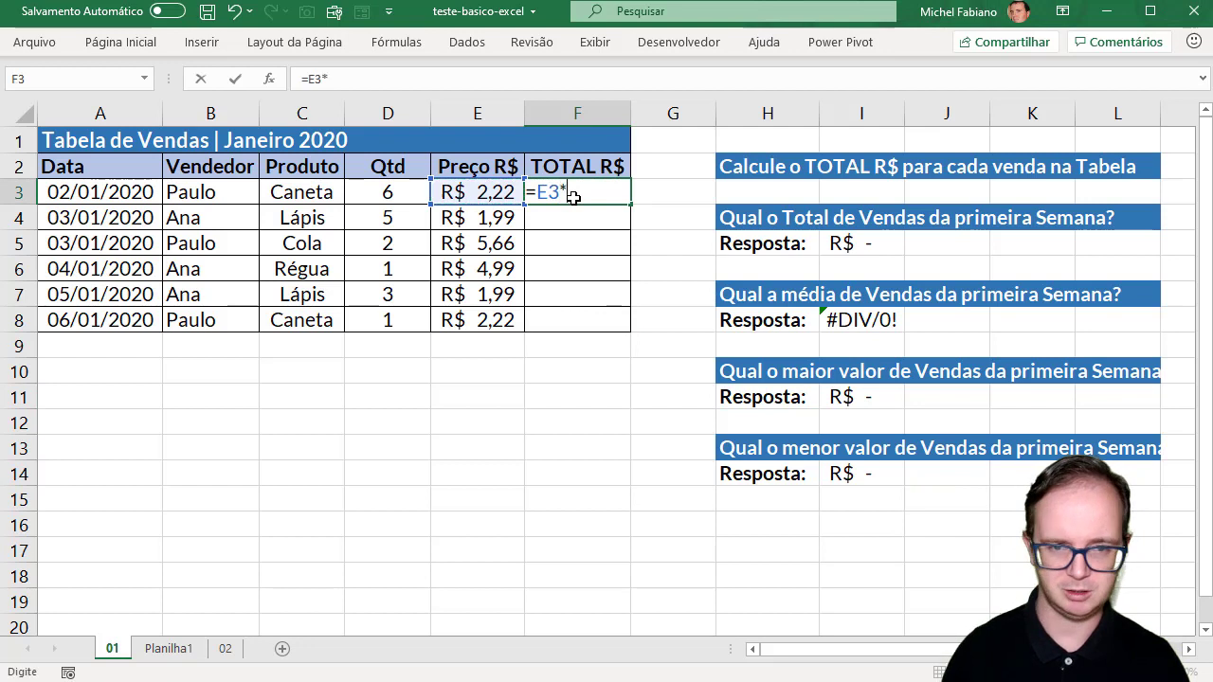
key("Left")
key("Left")
key("ctrl+Return")
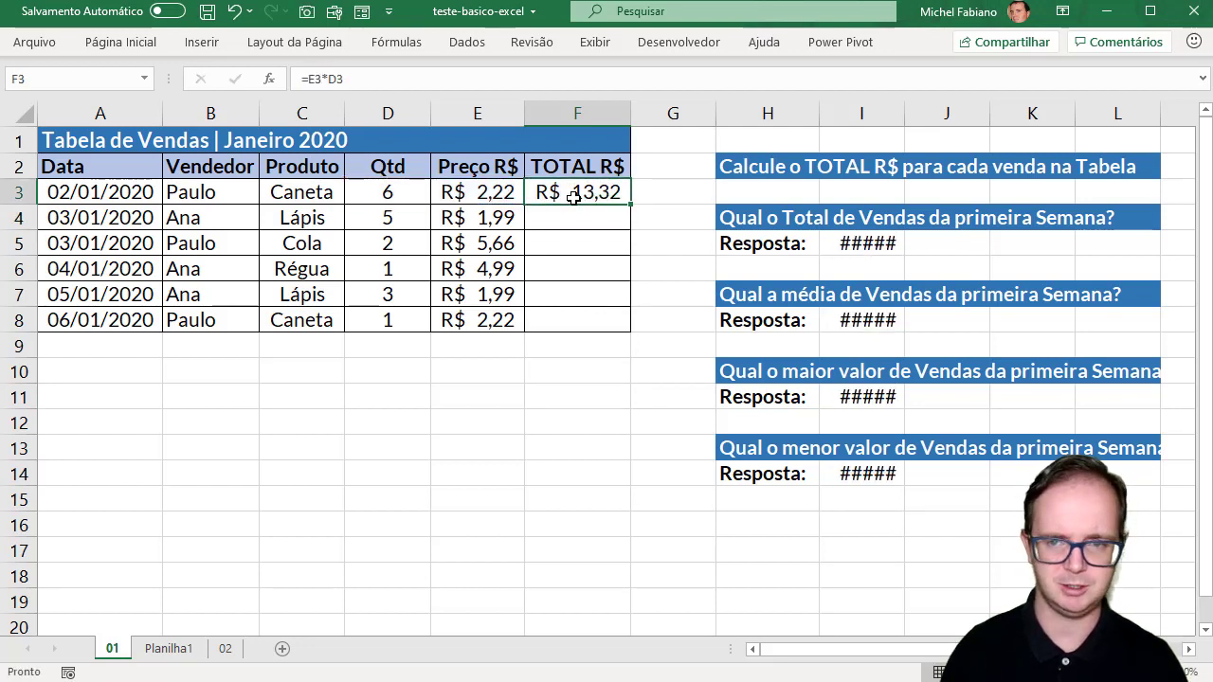
double_click(632, 205)
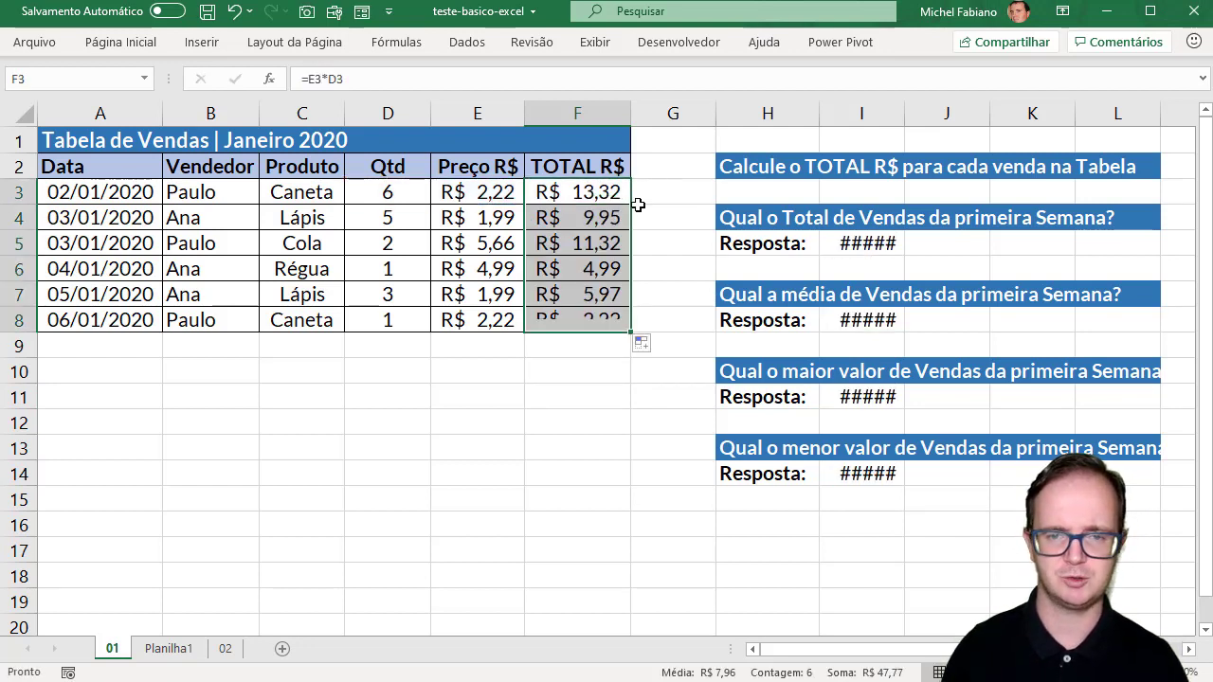
double_click(905, 120)
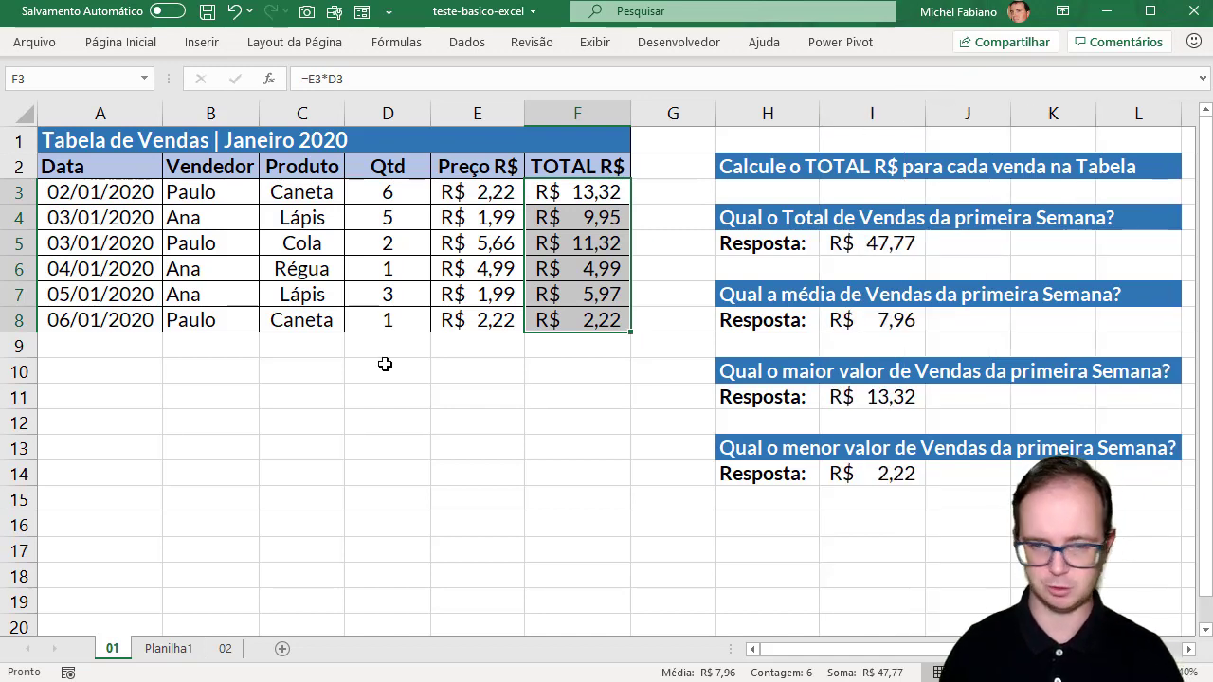
Review the summary results in F9:F12 and the total formula in F3 on sheet Planilha1.
left_click(168, 649)
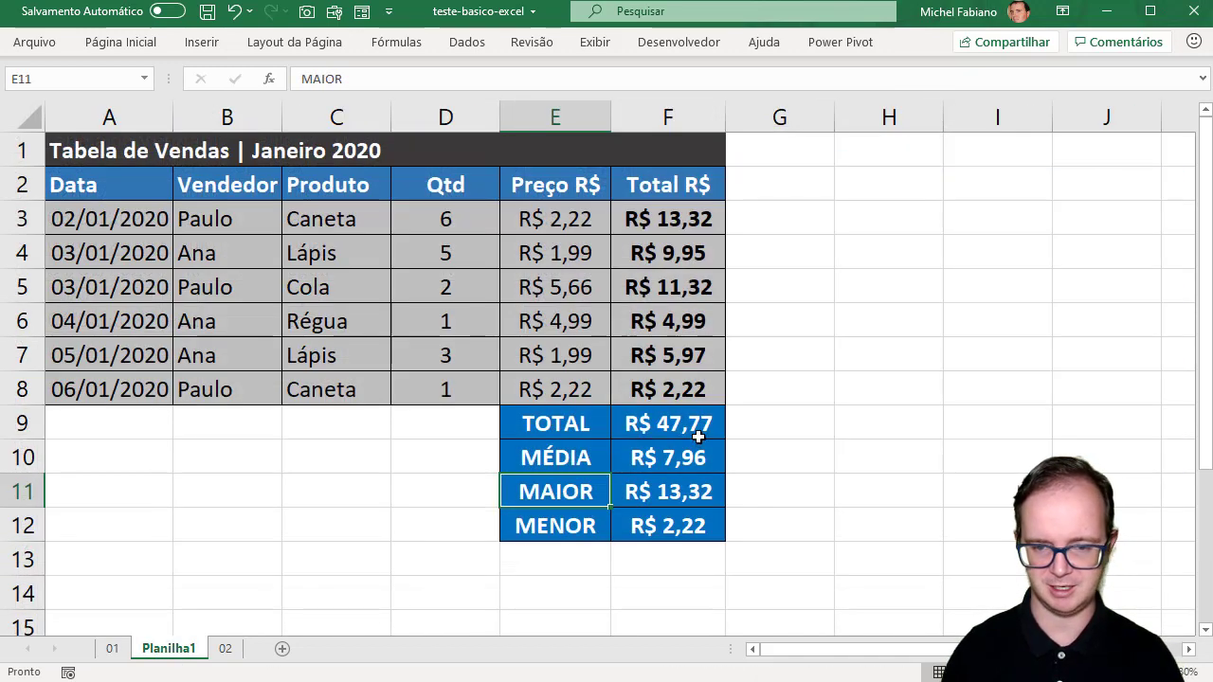
left_click_drag(698, 429, 707, 516)
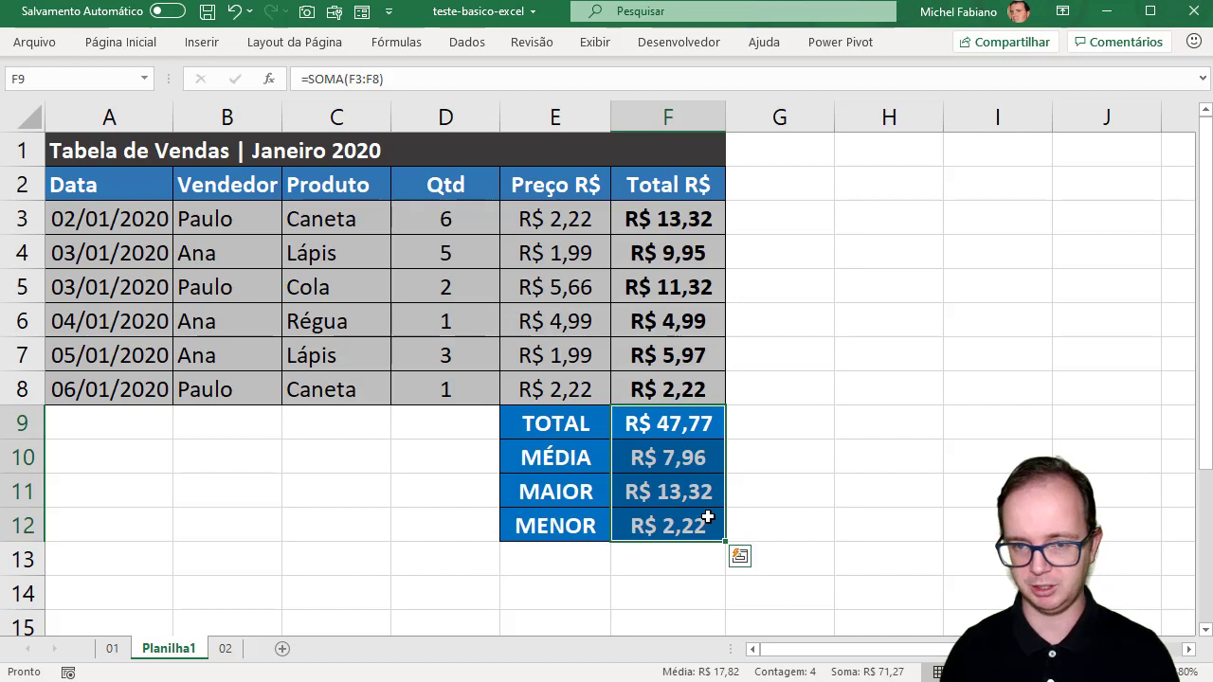
left_click(678, 218)
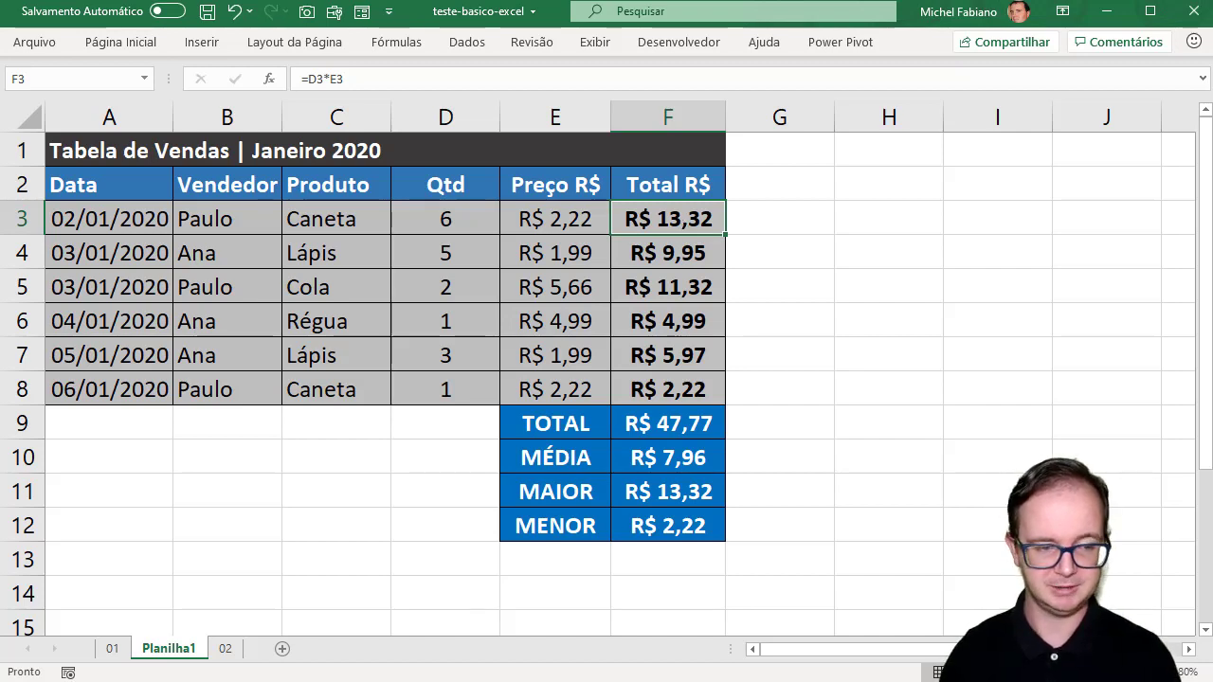
Check the planilha 02 task in the test PDF and return to the Excel workbook.
key("alt+Tab")
scroll(576, 482, "down", 4)
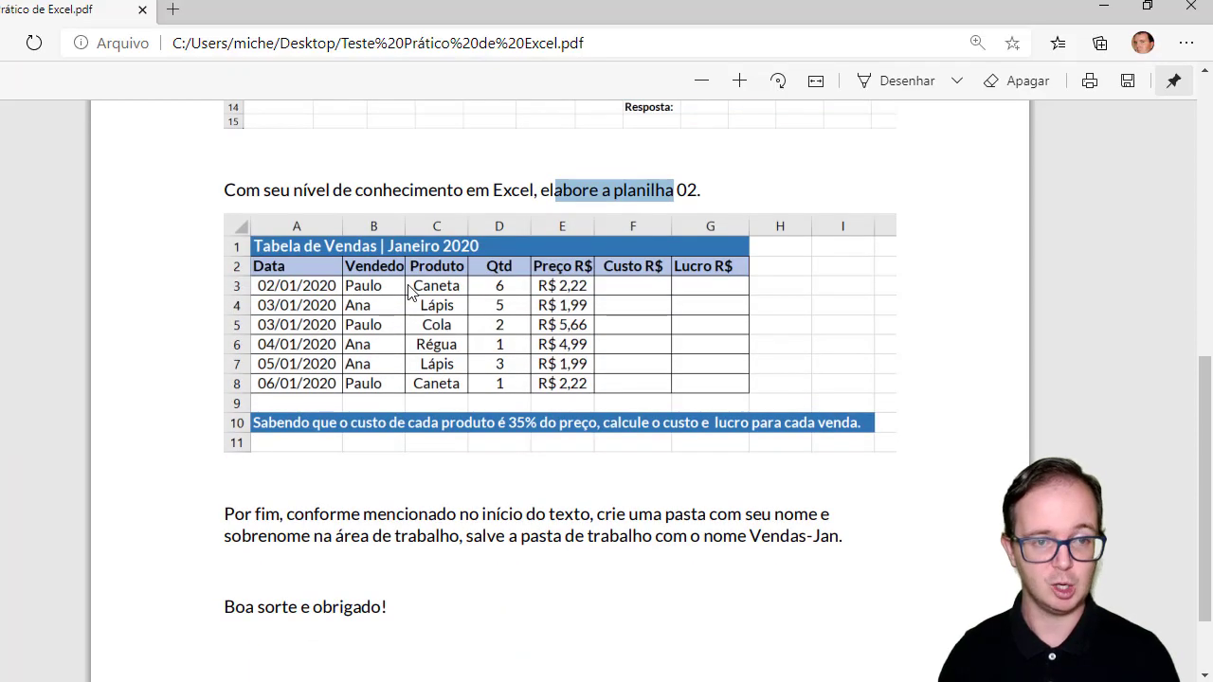
left_click_drag(542, 191, 689, 196)
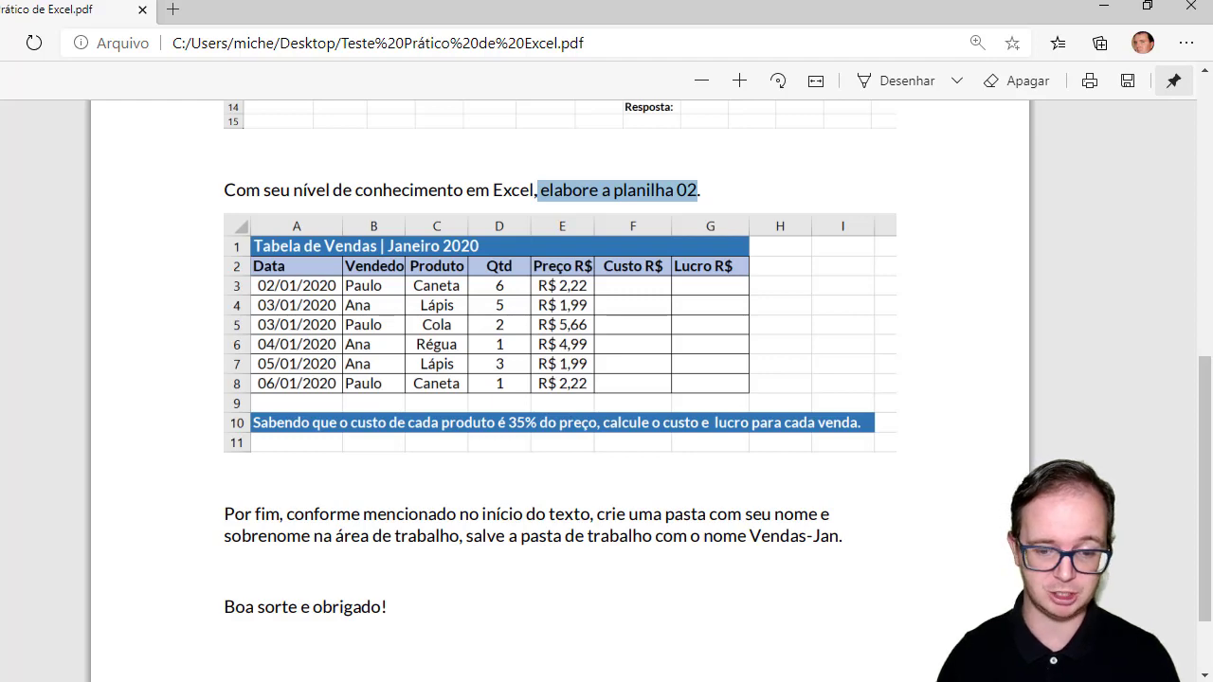
key("alt+Tab")
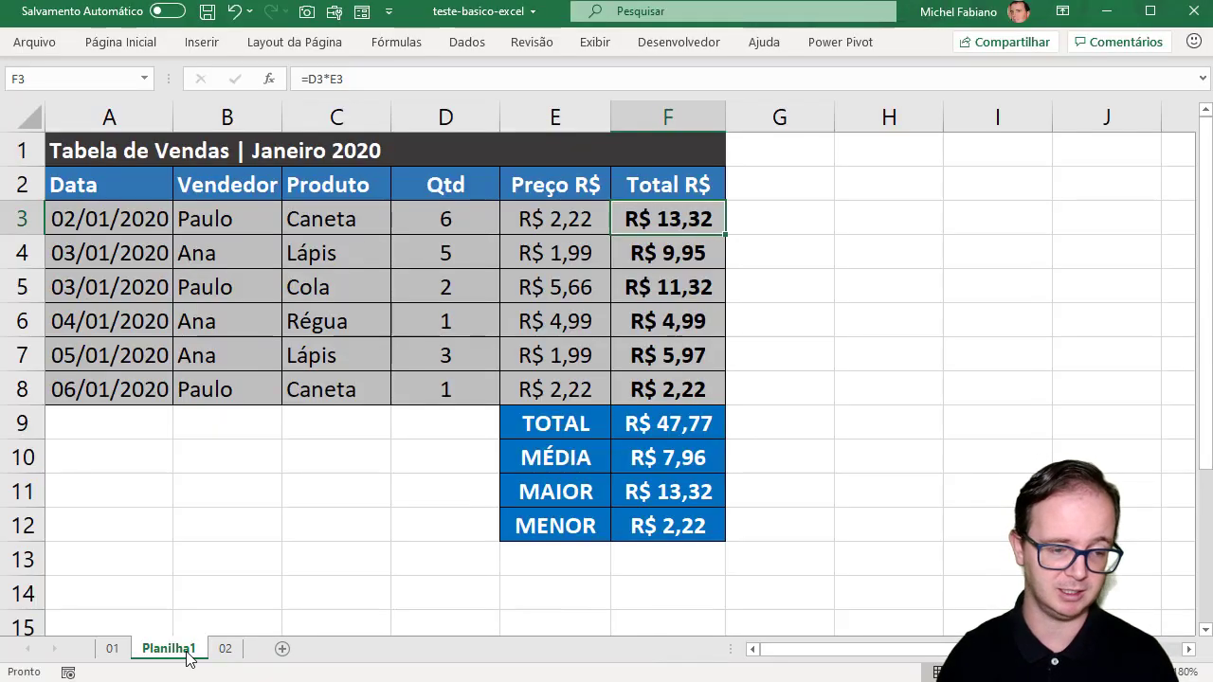
Duplicate sheet Planilha1 after sheet 02 and rename the copy Planilha2.
left_click_drag(187, 658, 243, 652)
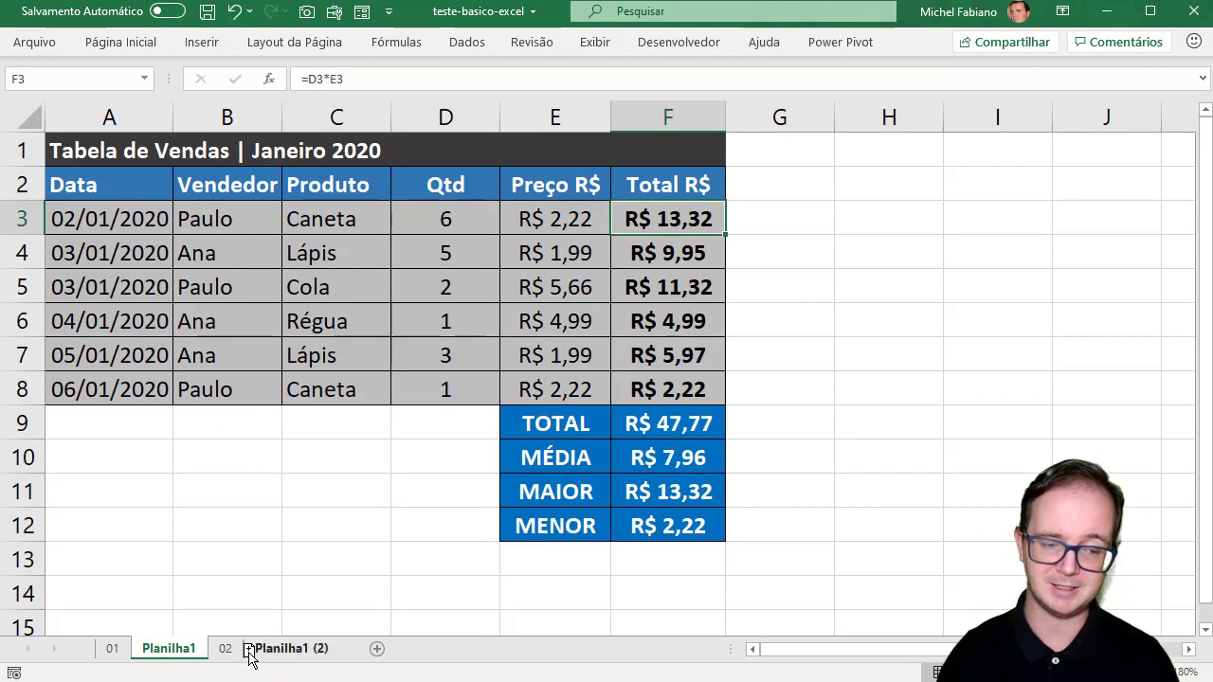
double_click(312, 650)
left_click(309, 648)
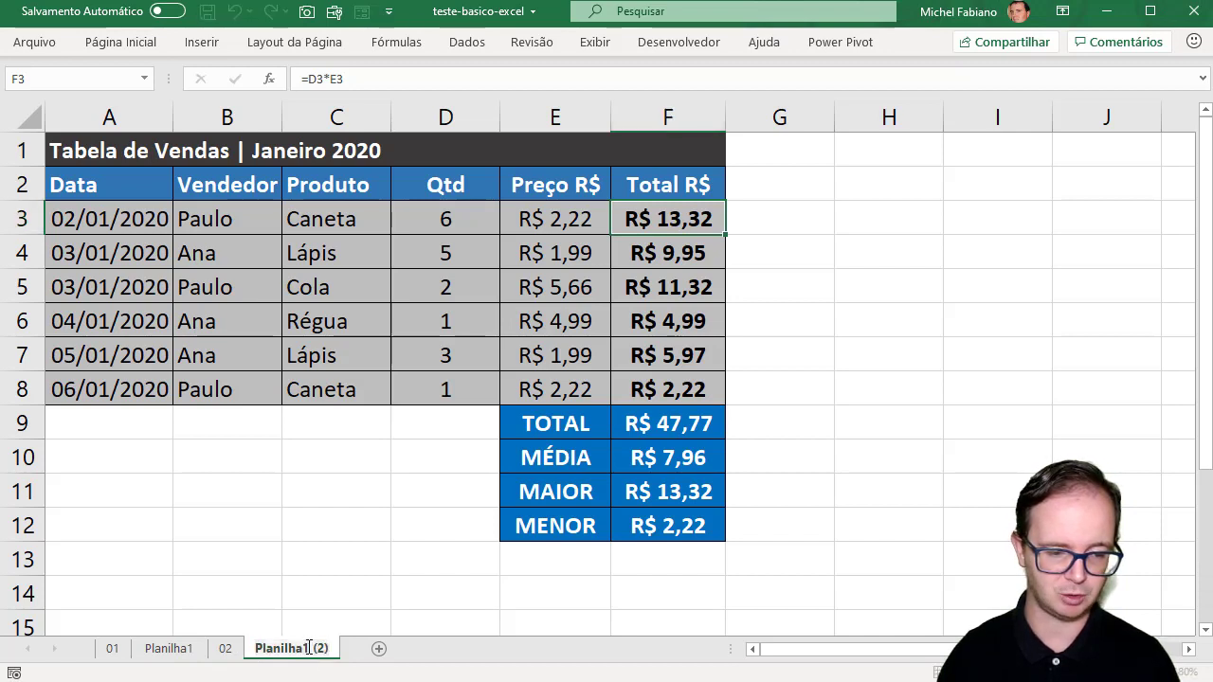
left_click_drag(306, 648, 352, 649)
type("2")
key("Return")
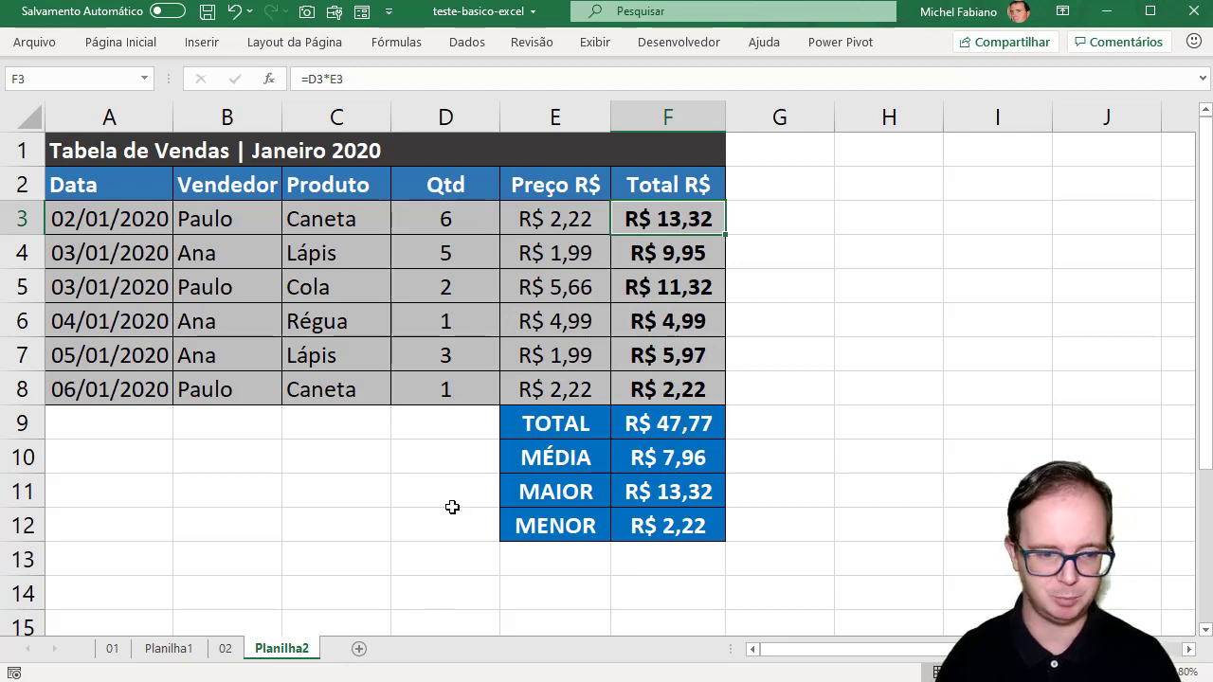
Check the layout of sheet 02, and clear the contents of F3:F12 on Planilha2.
left_click(224, 650)
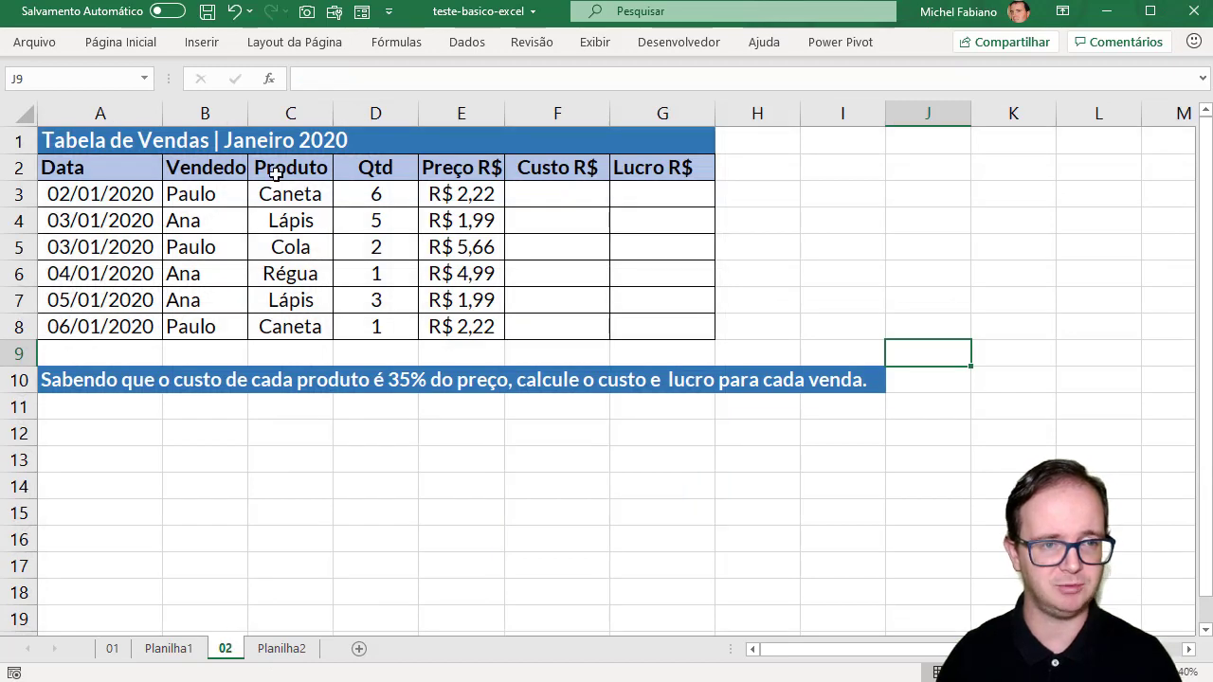
left_click(299, 652)
left_click(671, 193)
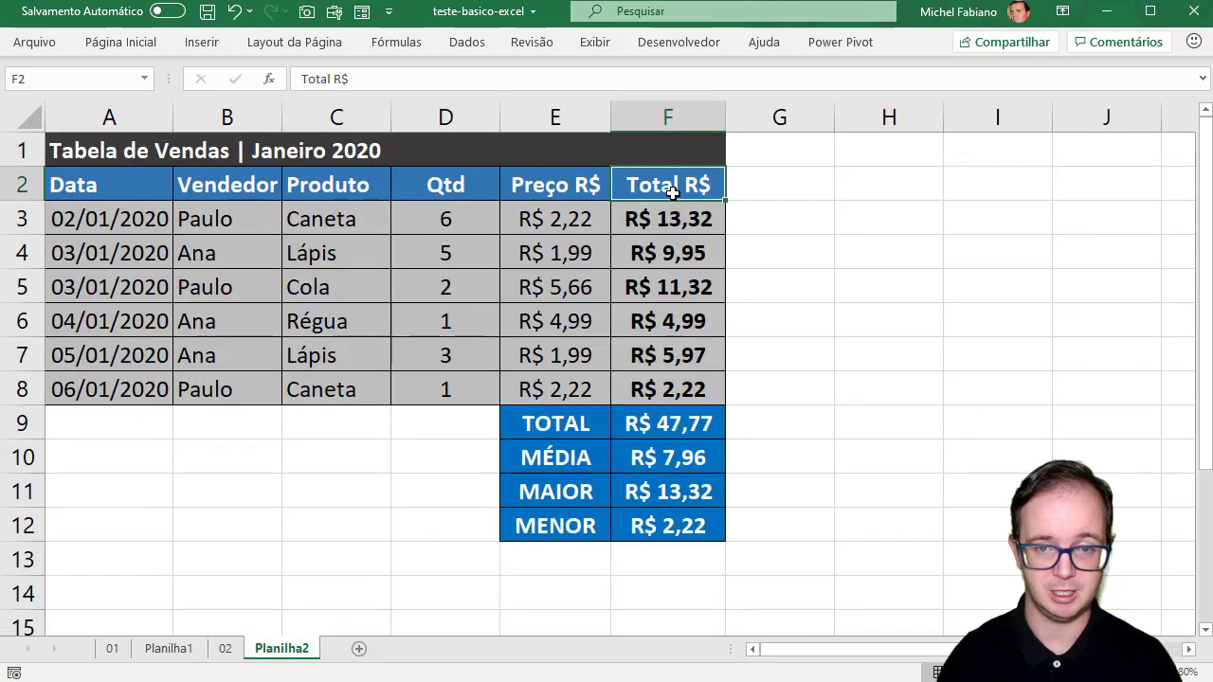
key("Down")
key("shift+Down")
key("shift+Down")
key("shift+Down")
key("shift+Down")
key("shift+Down")
key("shift+Down")
key("shift+Down")
key("shift+Down")
key("shift+Down")
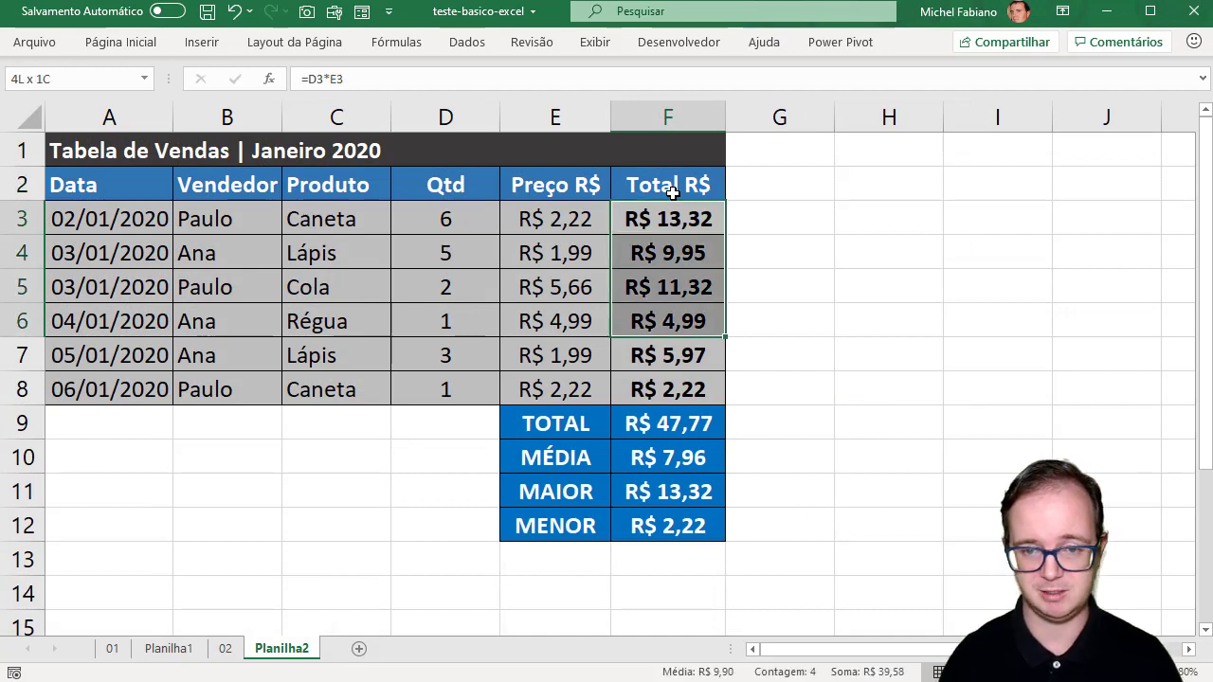
key("Delete")
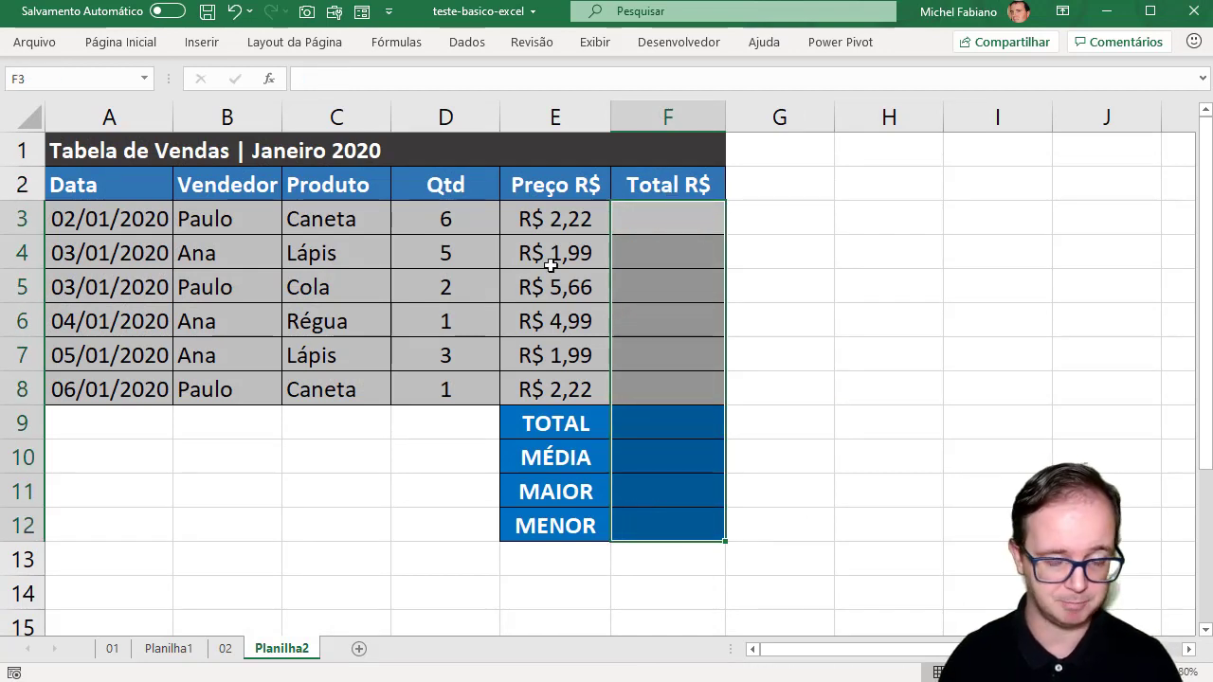
Delete the summary rows 9 to 12 below the sales table on Planilha2.
left_click_drag(22, 426, 22, 523)
right_click(22, 523)
left_click(95, 371)
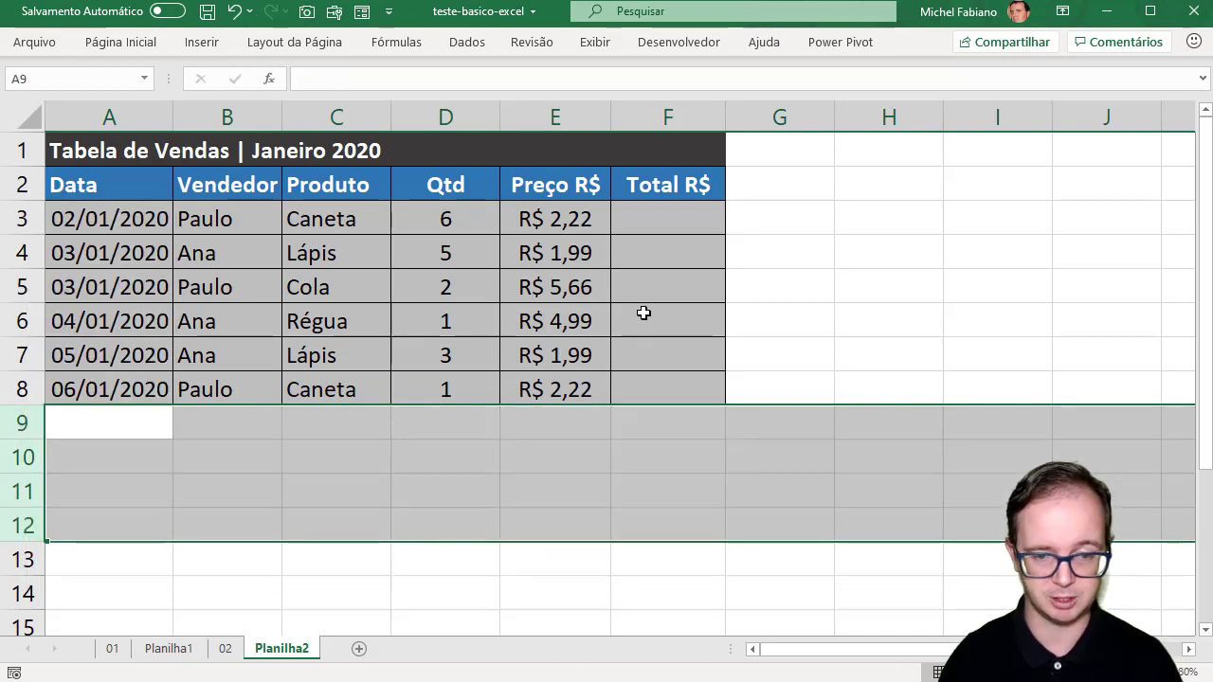
Replace the header in F2 of Planilha2 with "Custo R$".
left_click(692, 223)
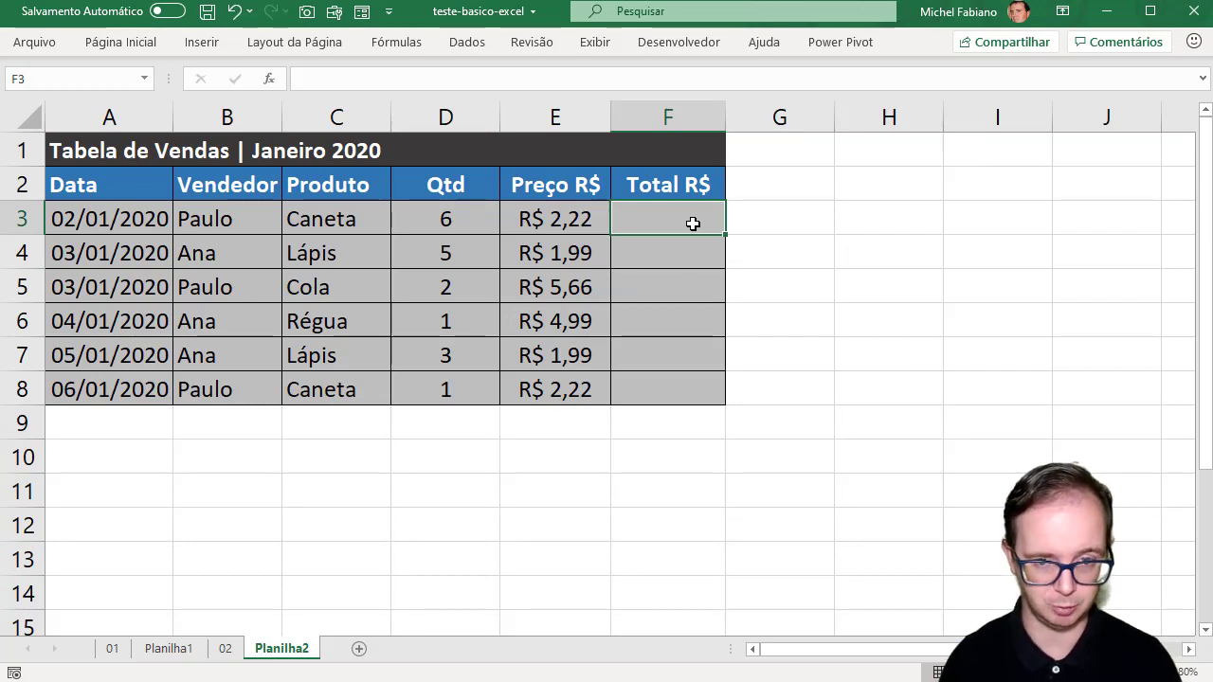
left_click(668, 185)
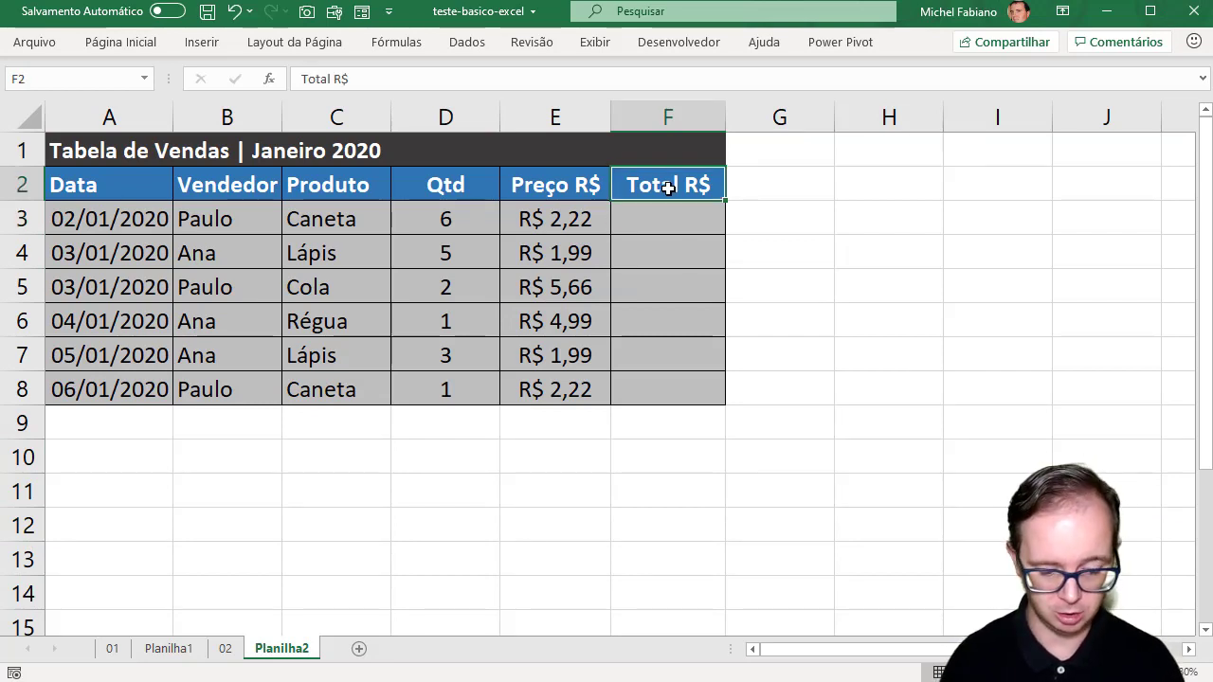
key("Delete")
type("cUSTO")
key("BackSpace")
key("BackSpace")
key("BackSpace")
key("BackSpace")
key("BackSpace")
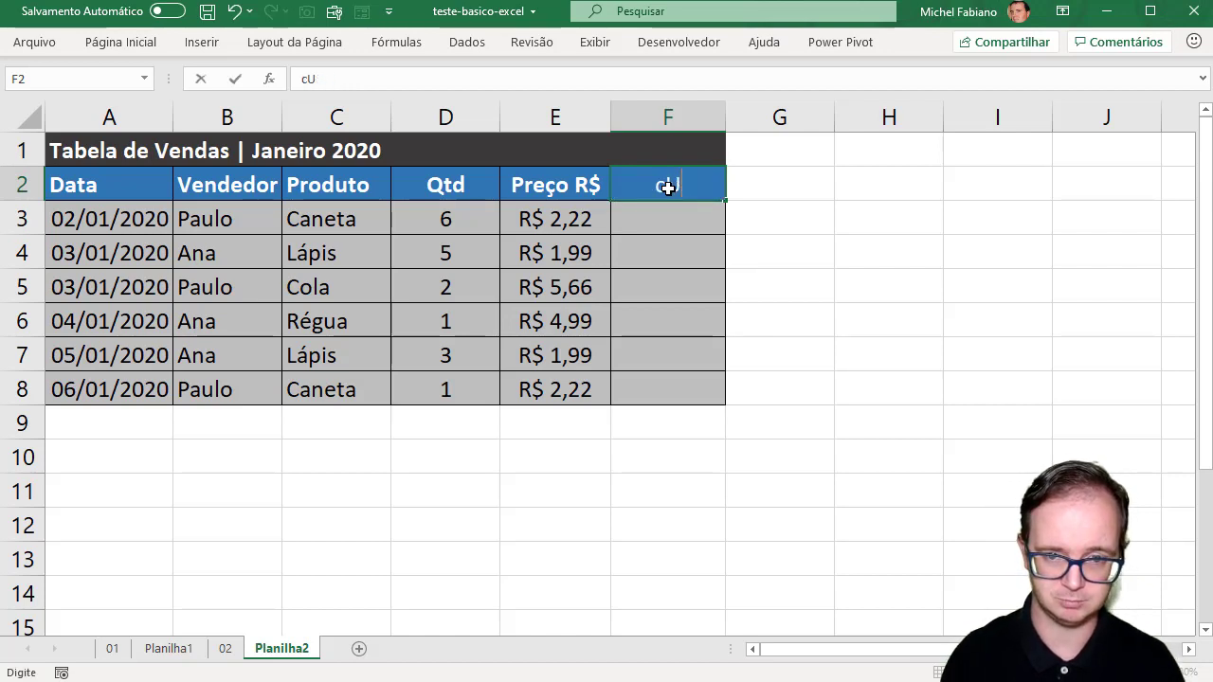
type("Custo")
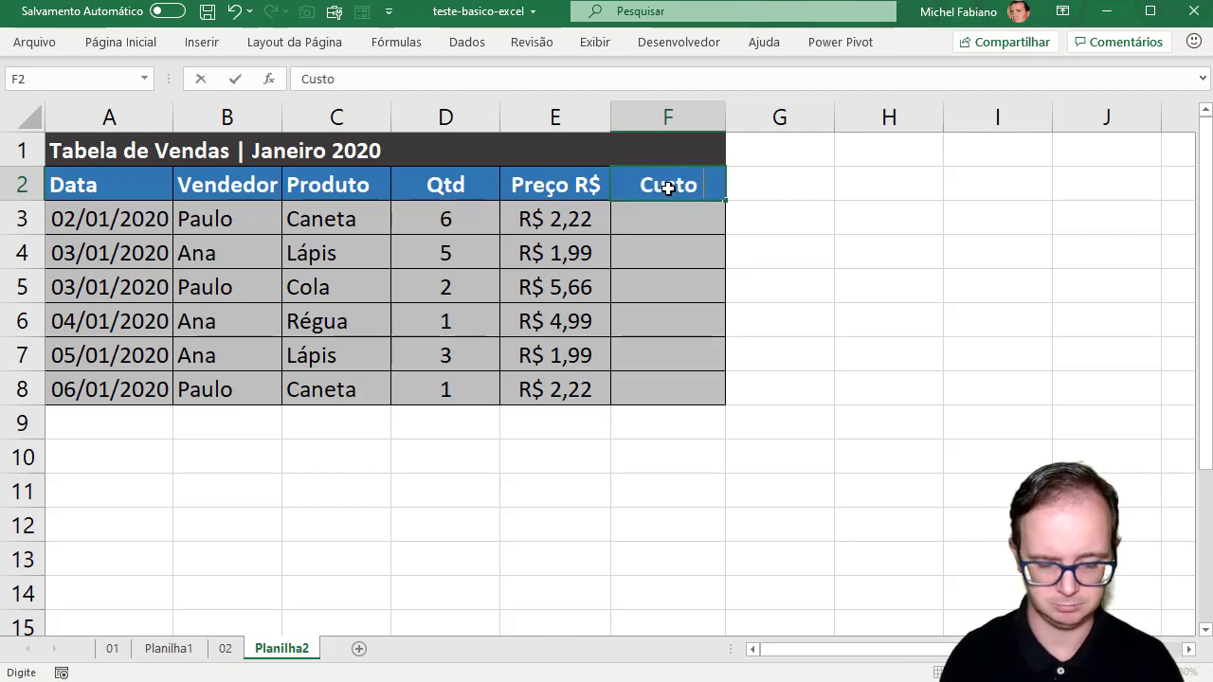
type(" R%")
key("BackSpace")
type("$")
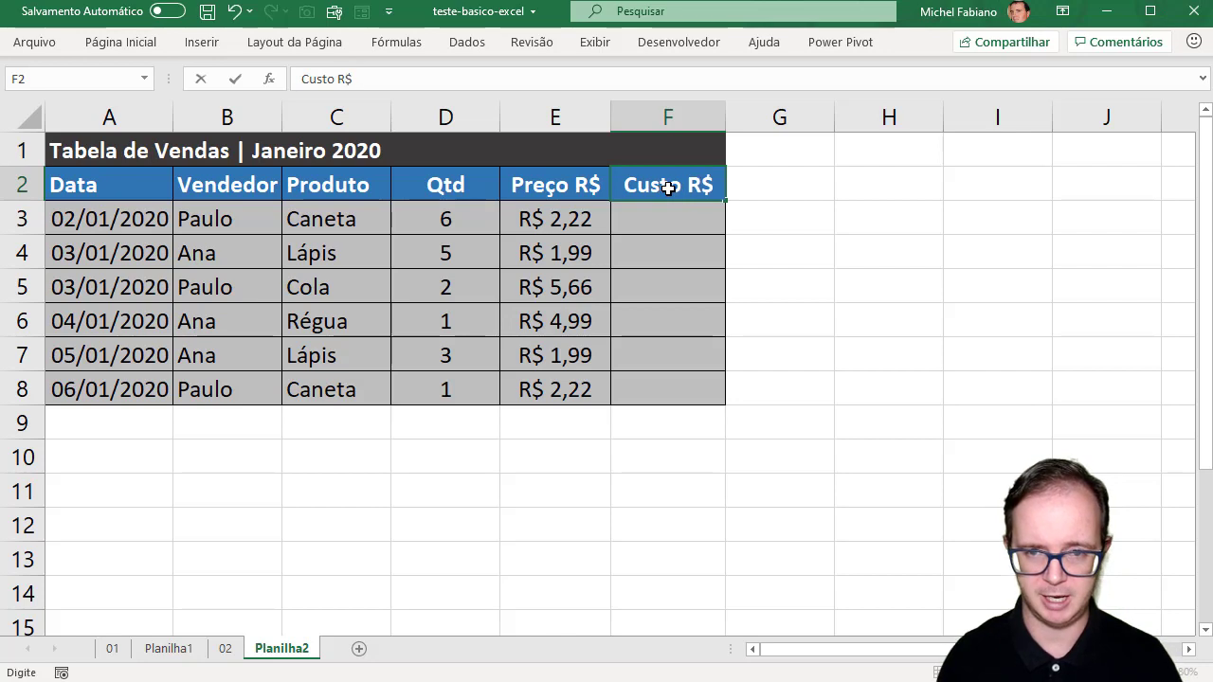
key("Return")
Add the column header "Lucro R$" in G2, beside the cost header.
key("Right")
key("Up")
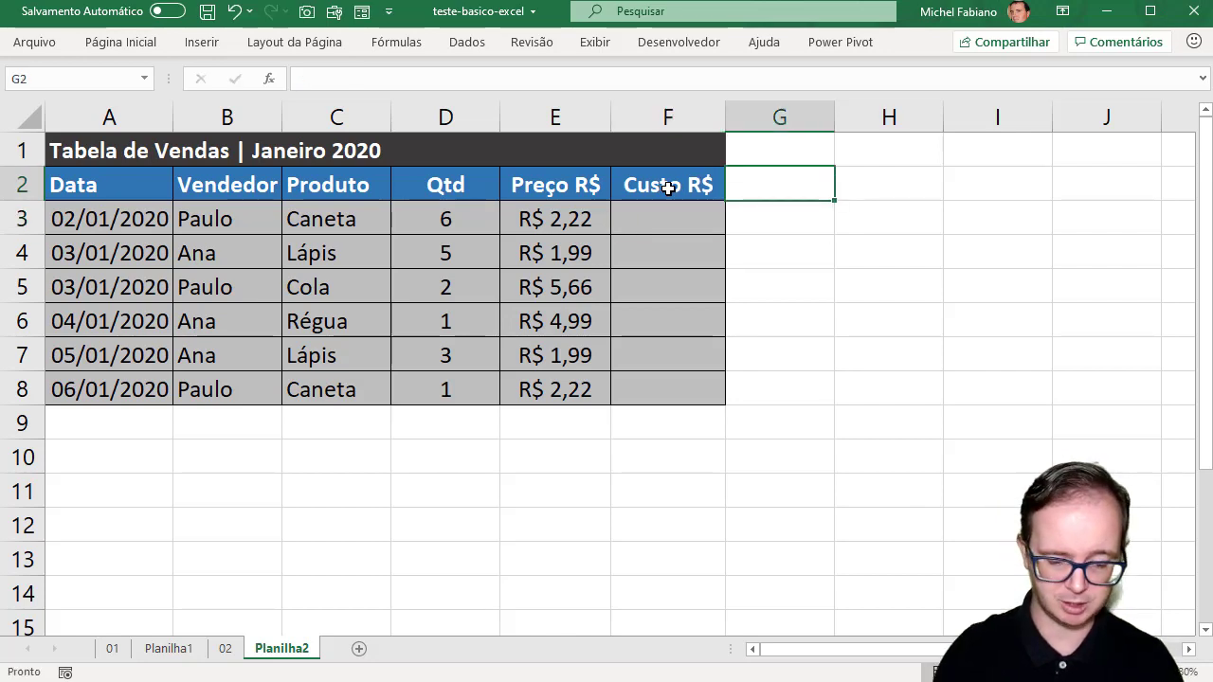
type("Lucro")
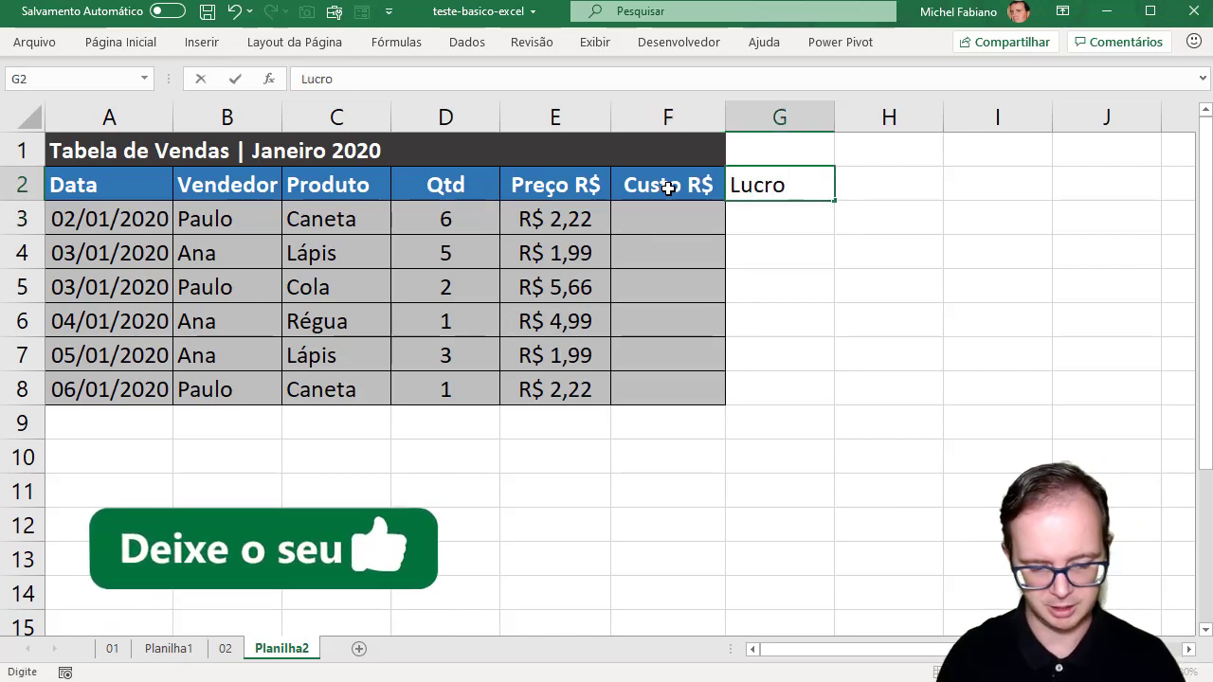
type(" R$")
key("Return")
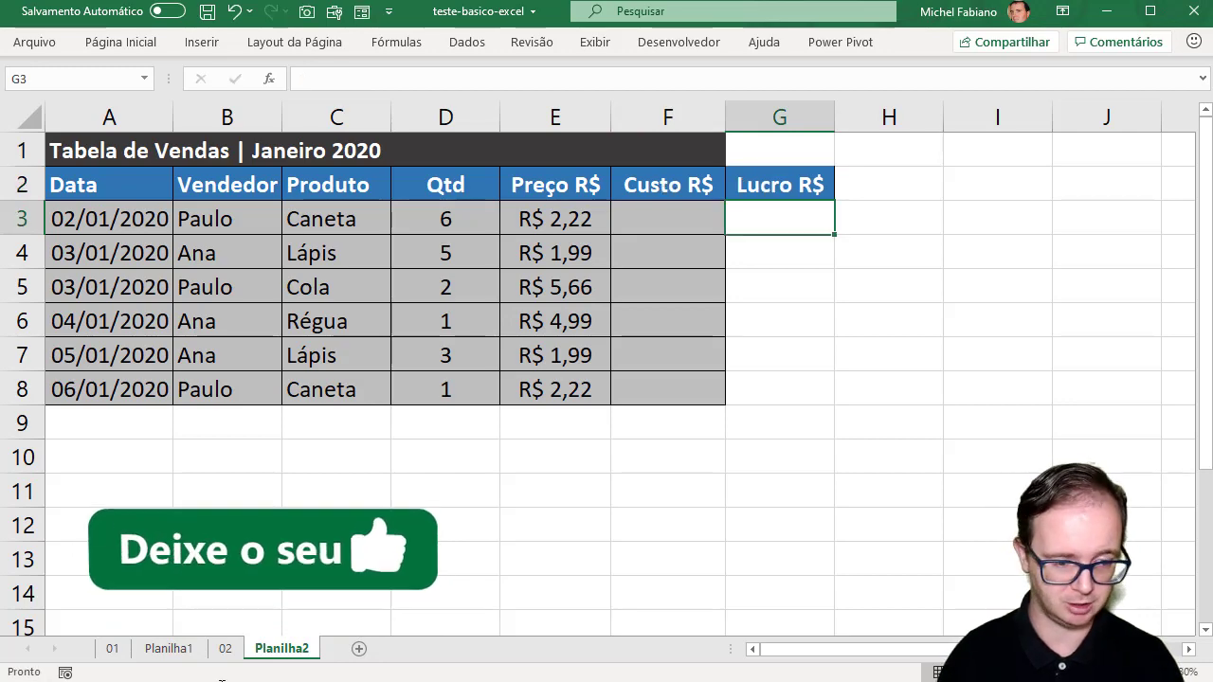
Check the cost rule on sheet 02, and fill F3:F8 on Planilha2 with the cost formula =E3*35%.
left_click(169, 648)
left_click(220, 650)
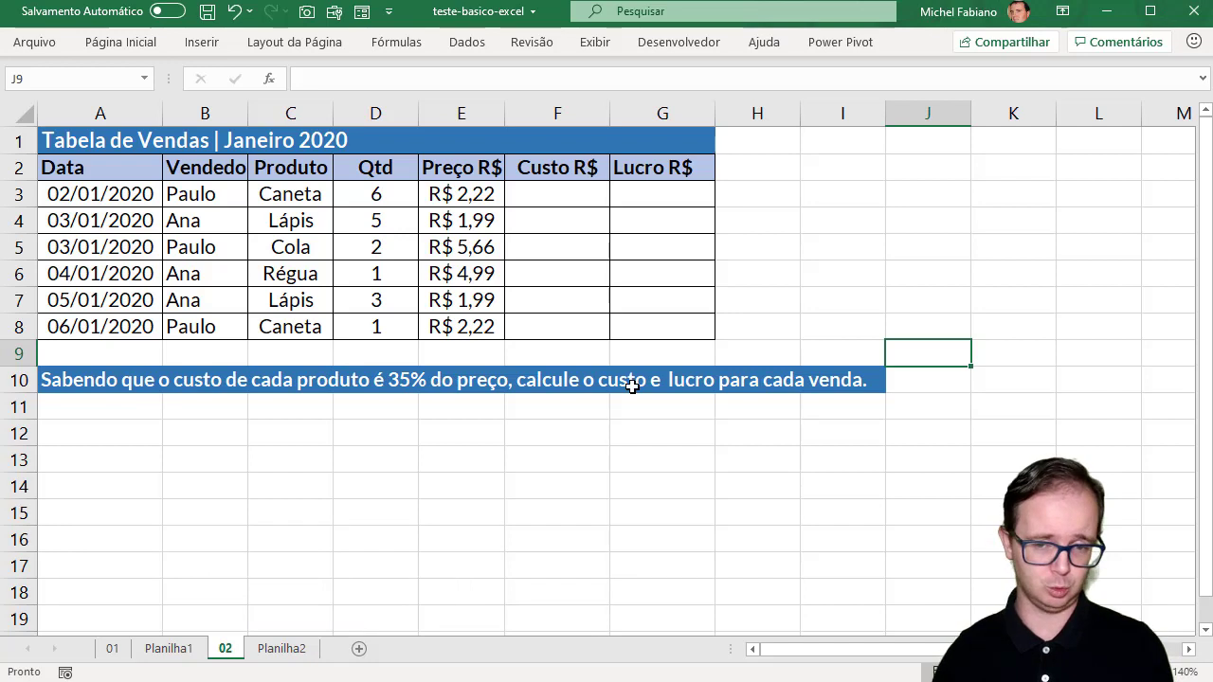
left_click(296, 650)
left_click(684, 224)
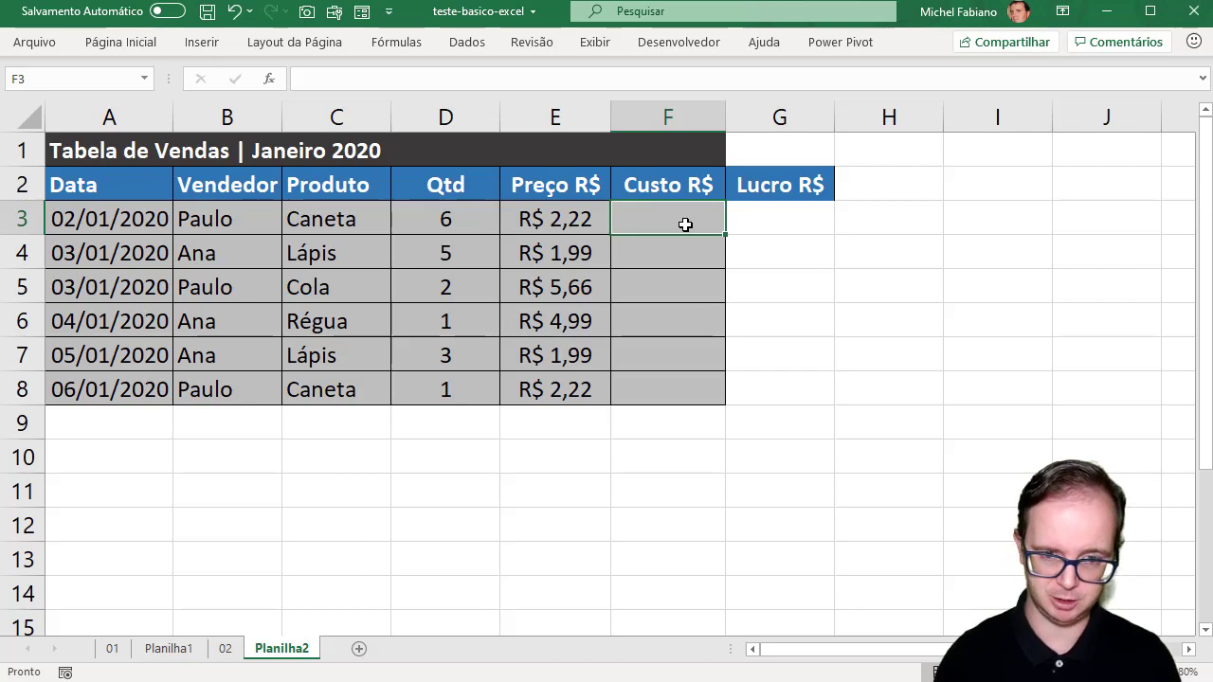
type("=")
key("Left")
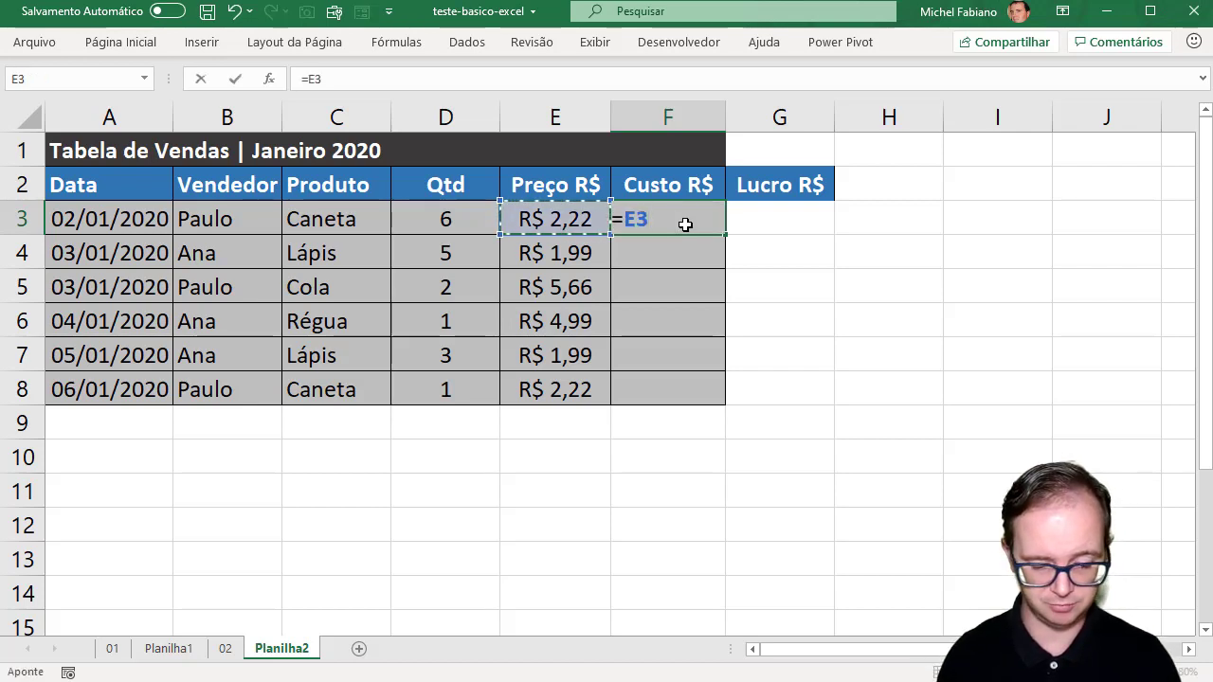
type("*35%")
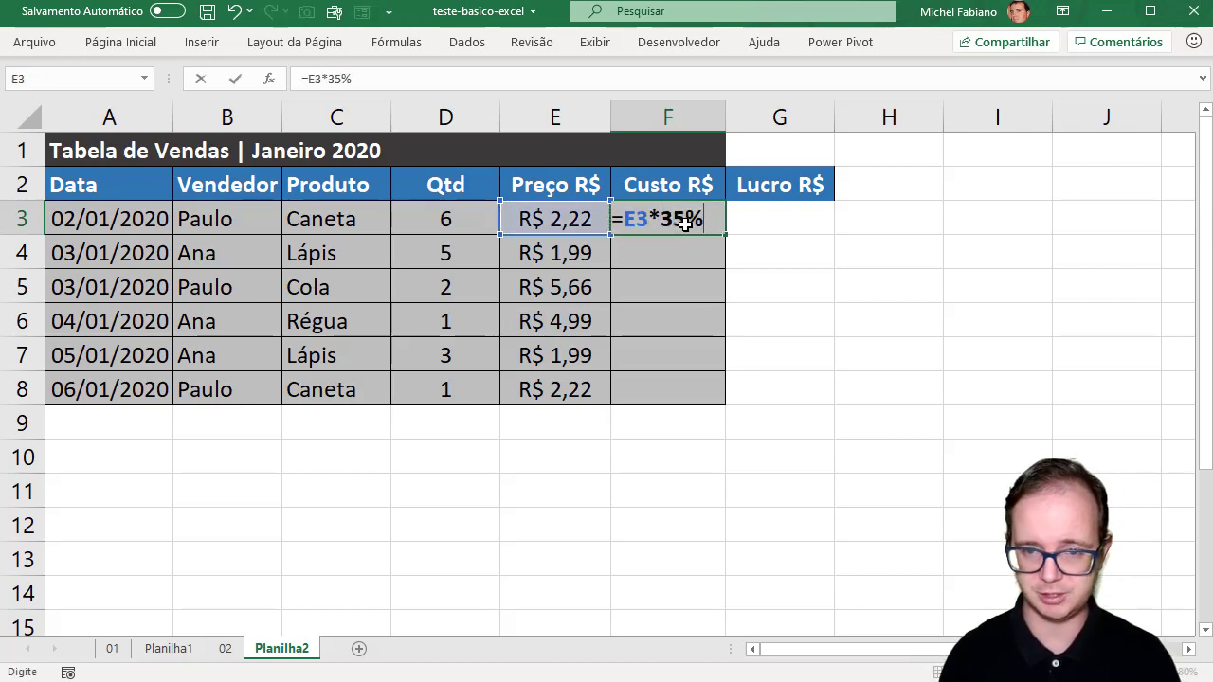
key("Return")
left_click(684, 224)
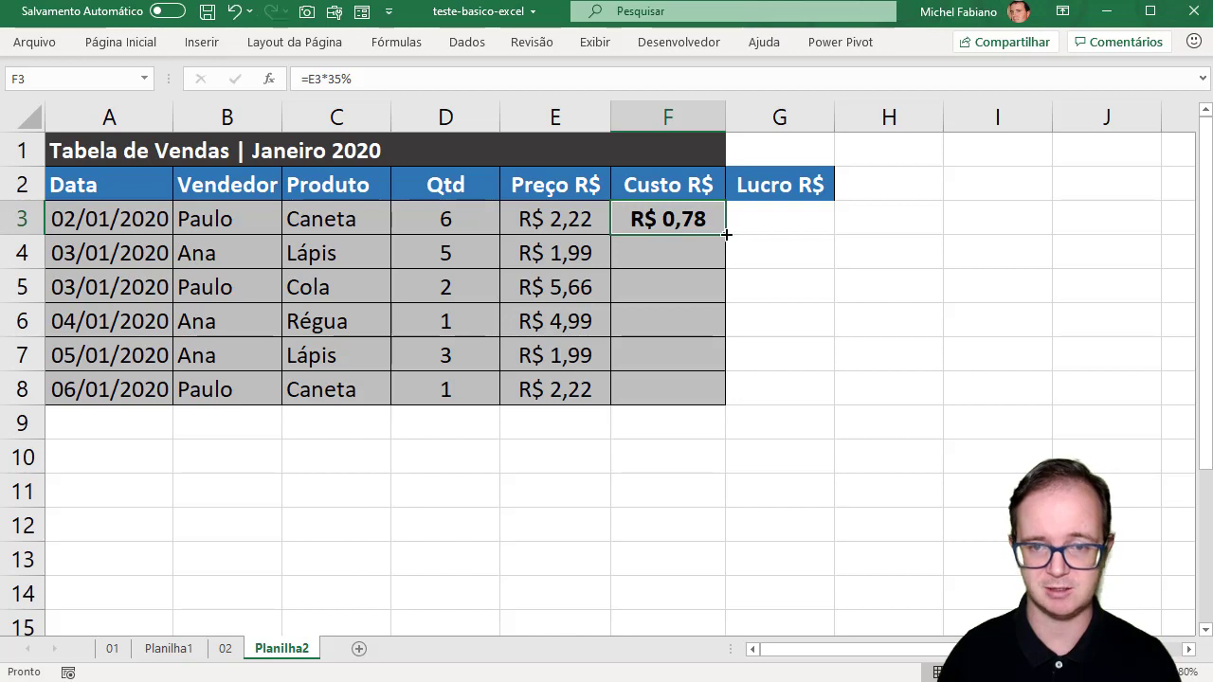
double_click(725, 235)
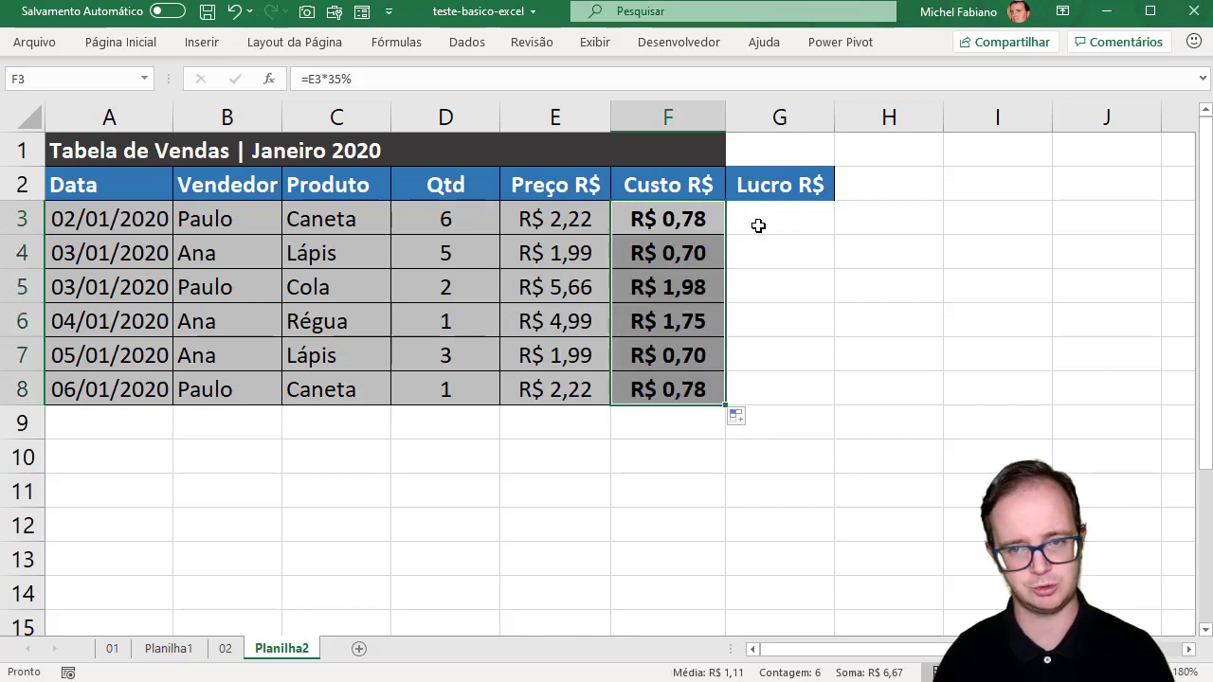
Calculate the profit in G3 with =D3*(E3-F3) and fill the formula down to G8.
left_click(763, 215)
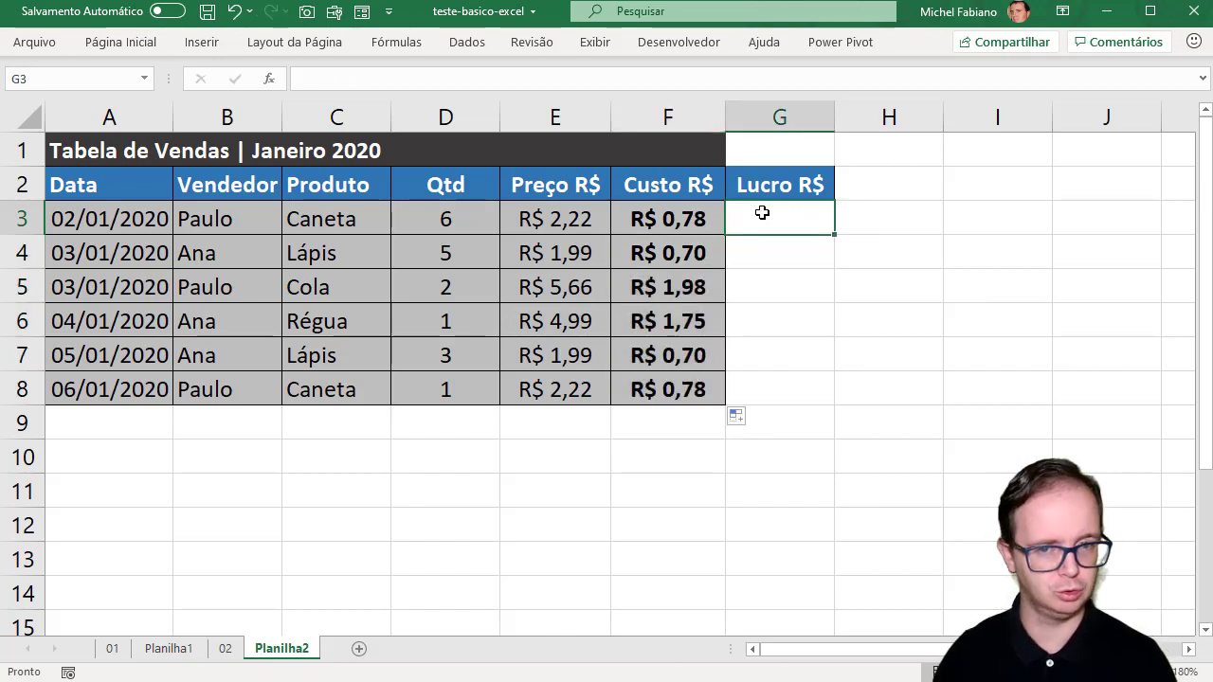
type("=")
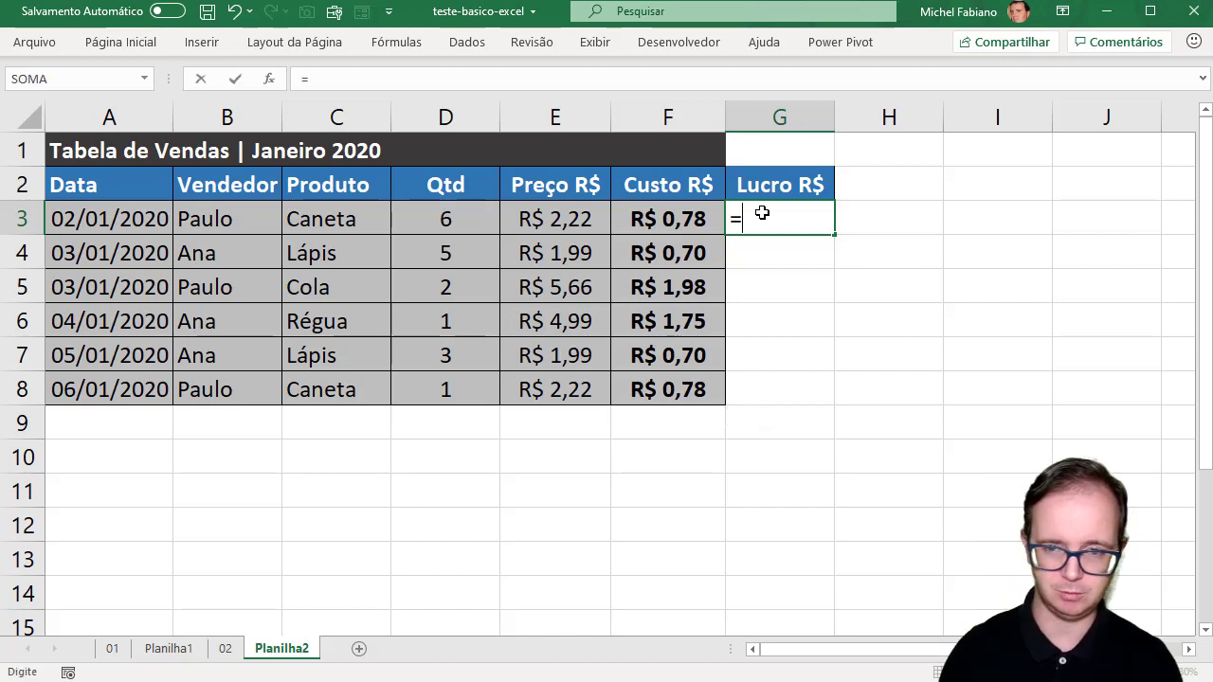
left_click(434, 214)
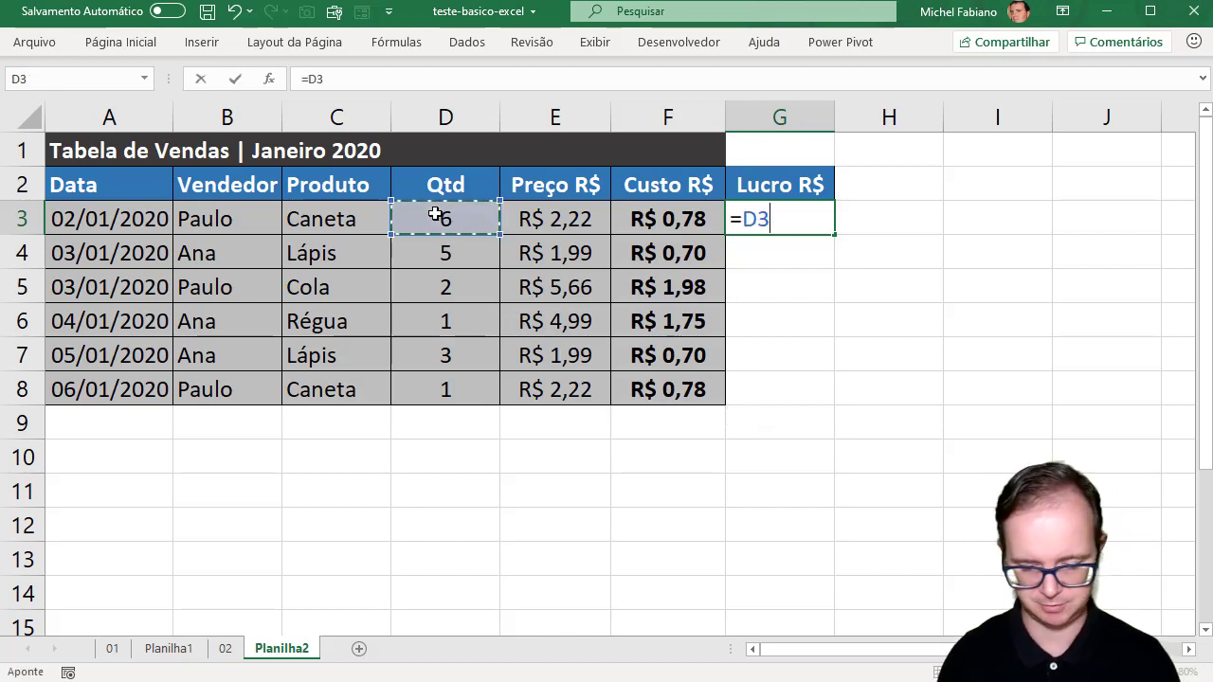
type("*")
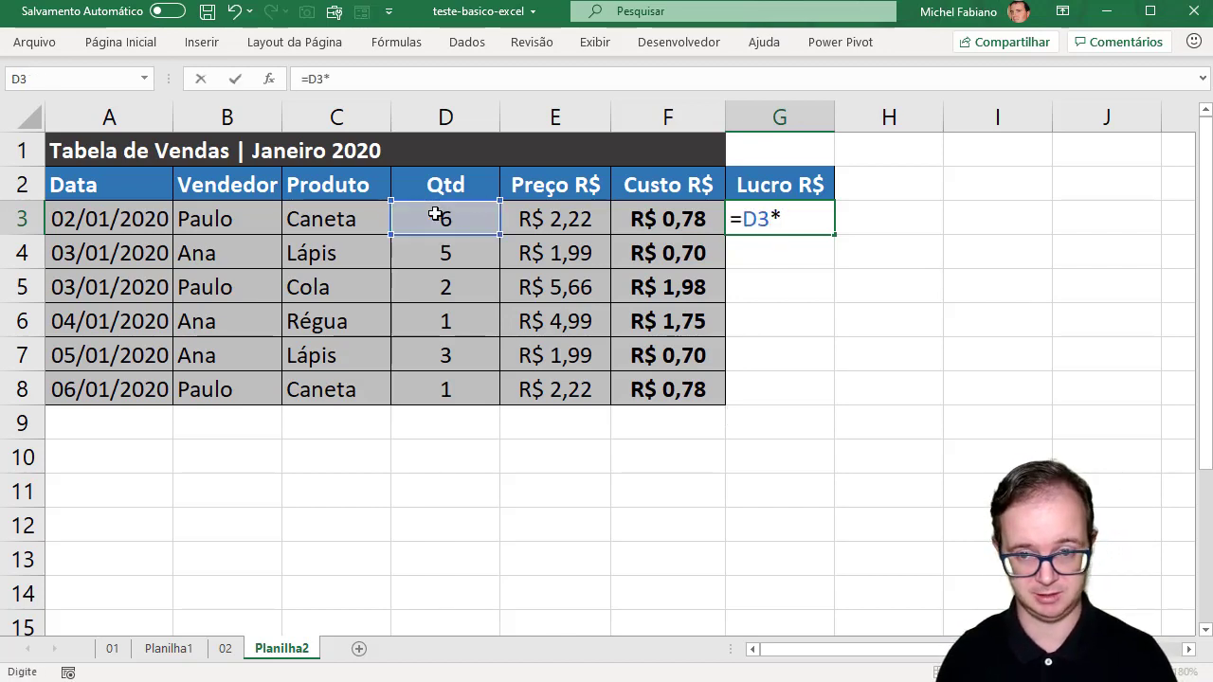
type("(")
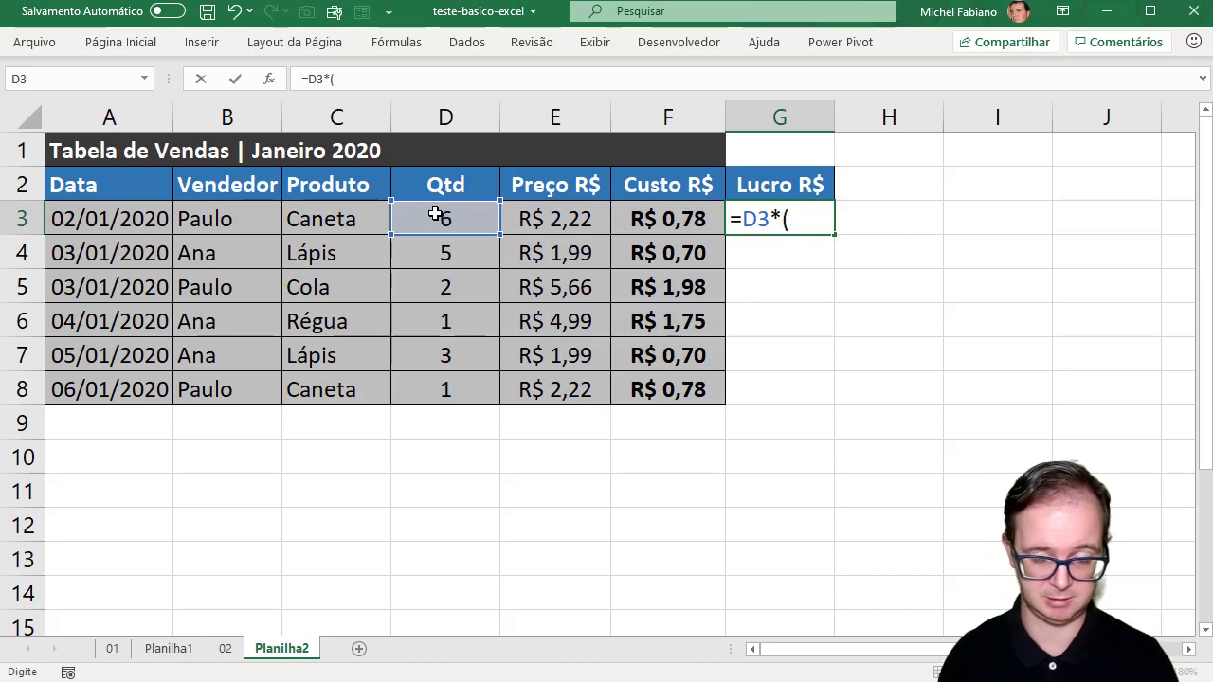
left_click(550, 217)
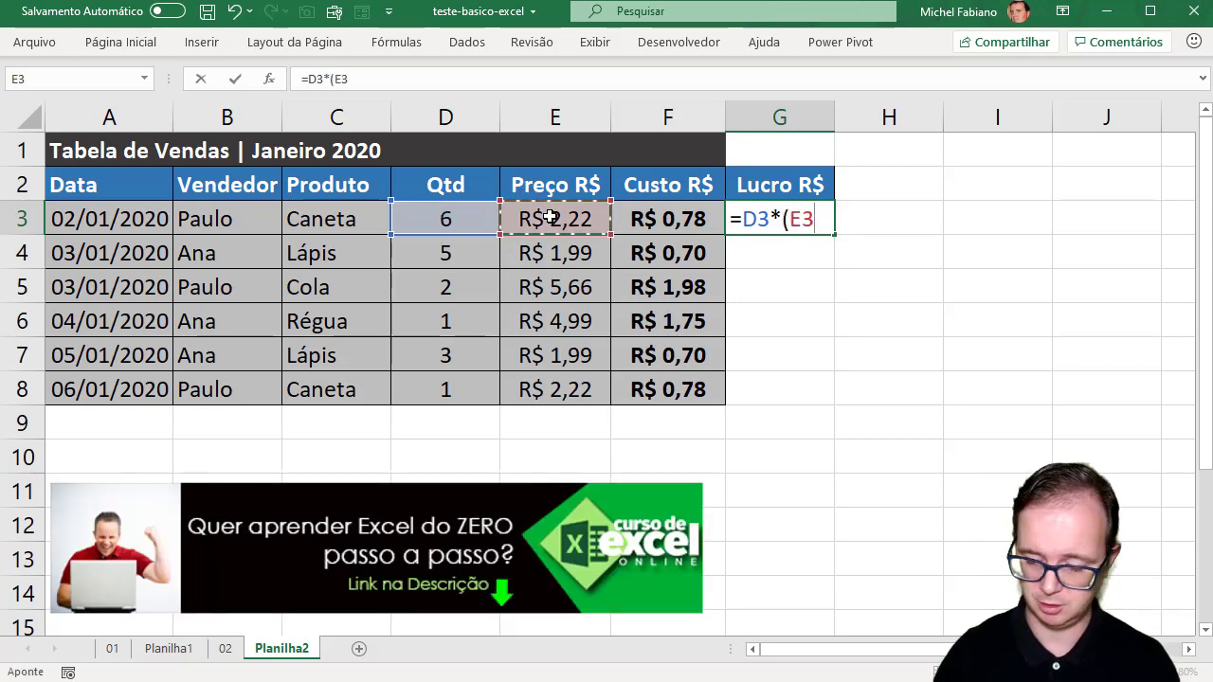
type("-")
left_click(642, 220)
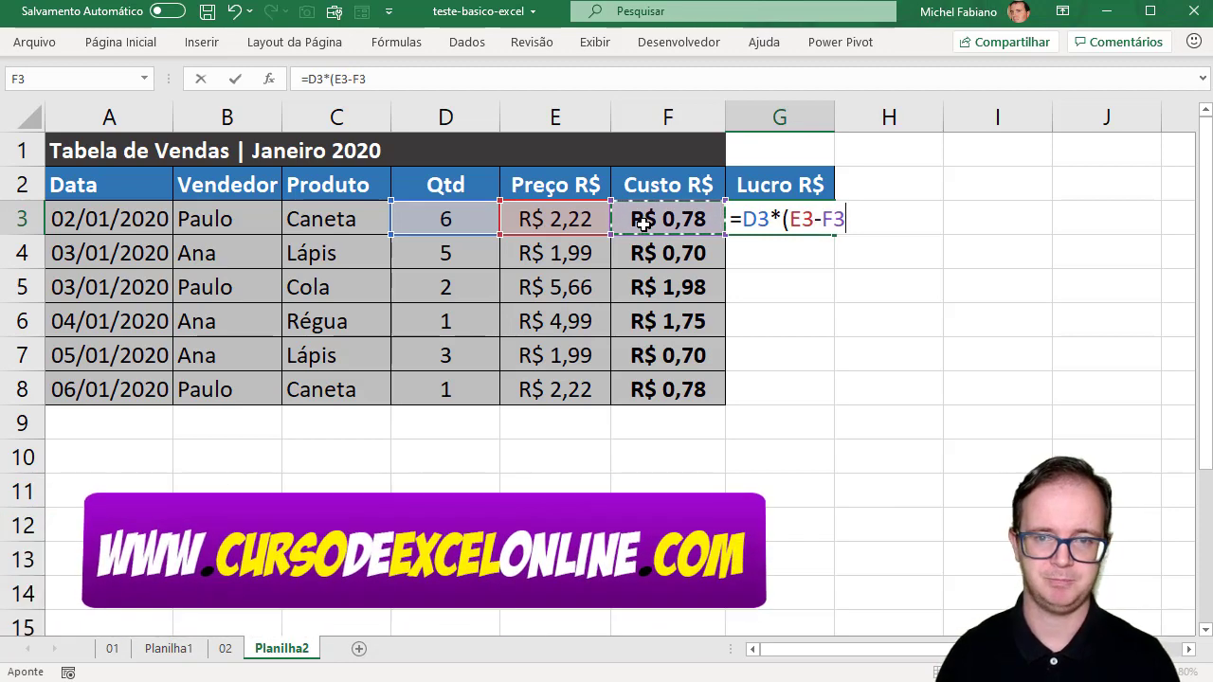
type(")")
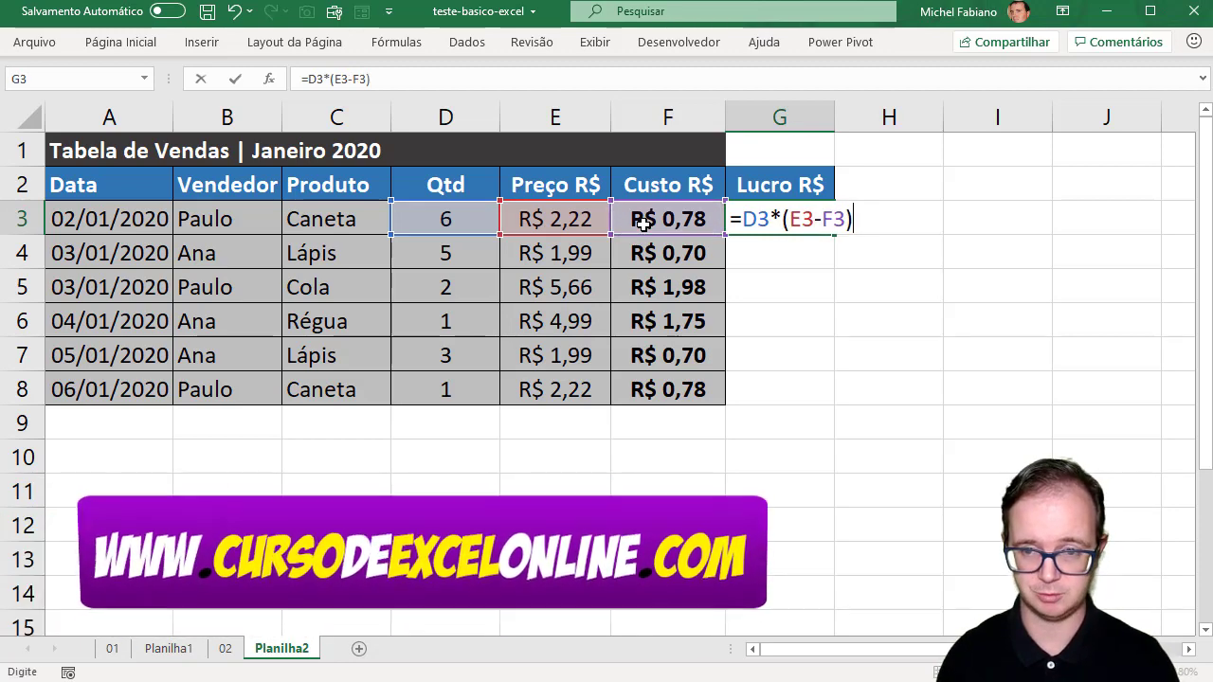
key("Return")
key("Up")
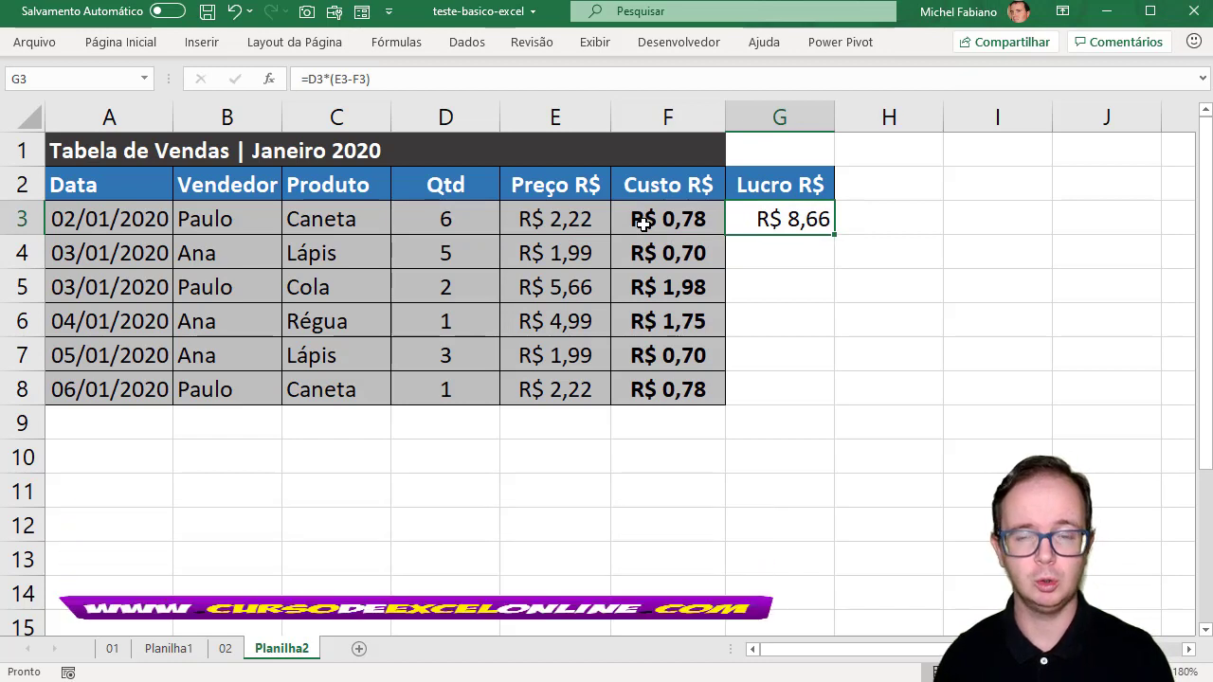
double_click(834, 234)
left_click_drag(798, 210, 804, 383)
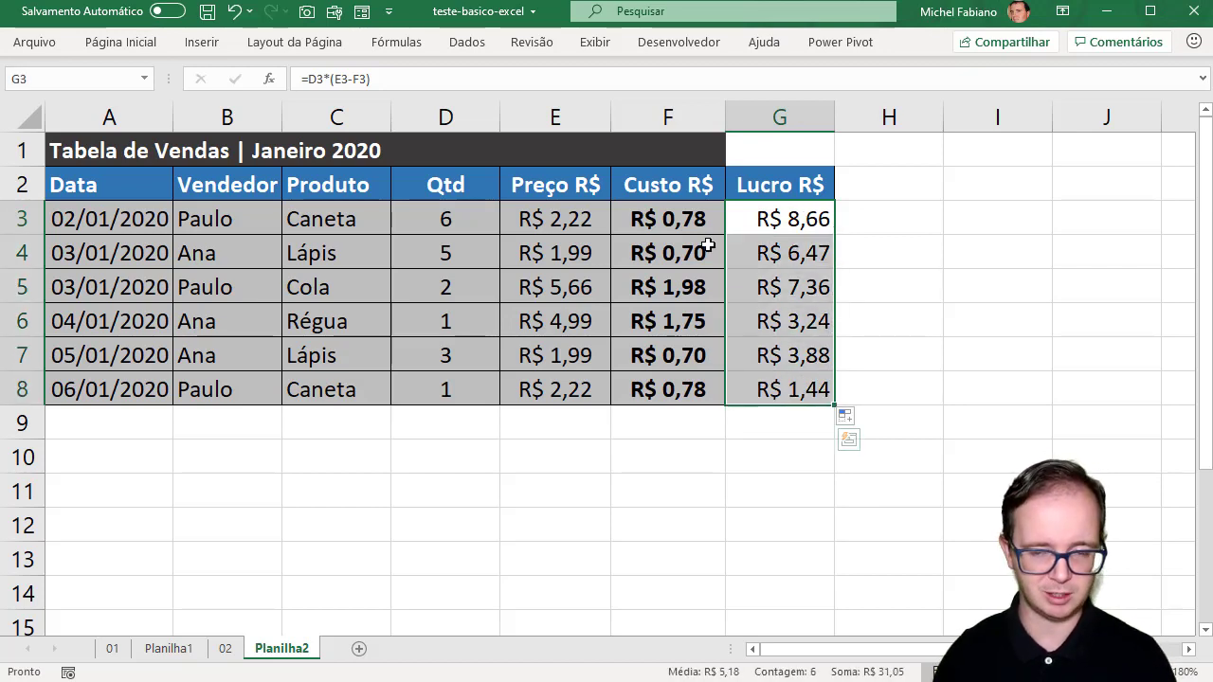
Reread the cost and profit question on sheet 02 and return to Planilha2.
left_click(226, 648)
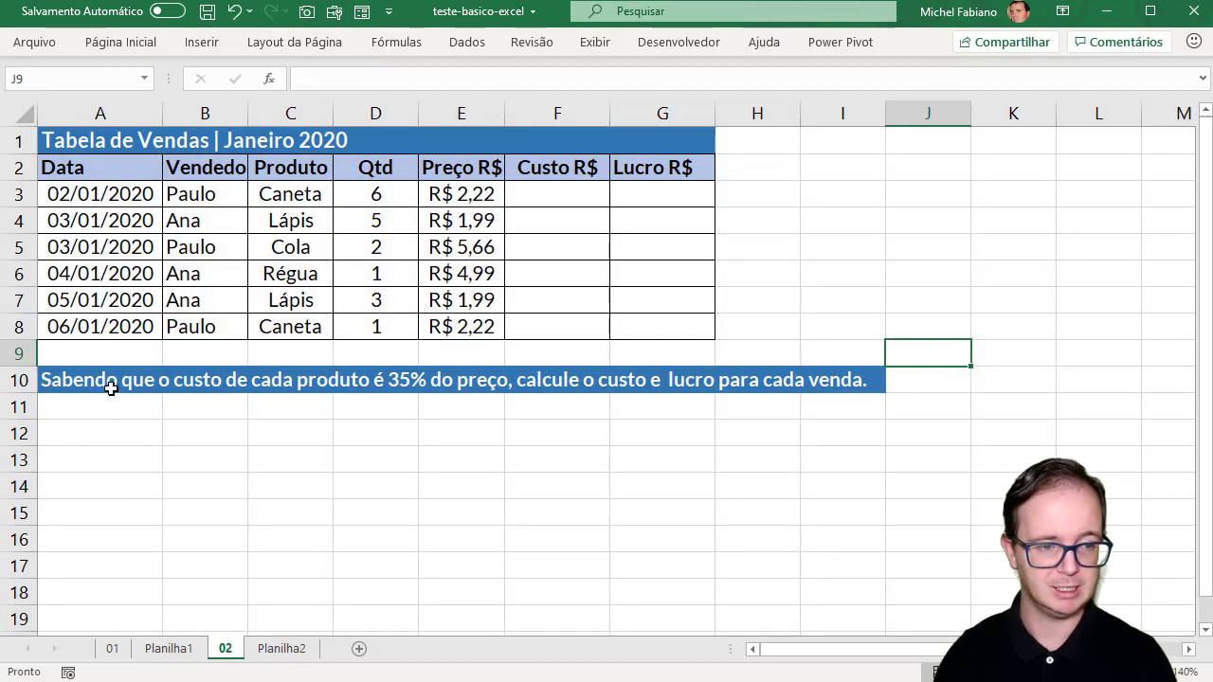
left_click_drag(108, 387, 384, 383)
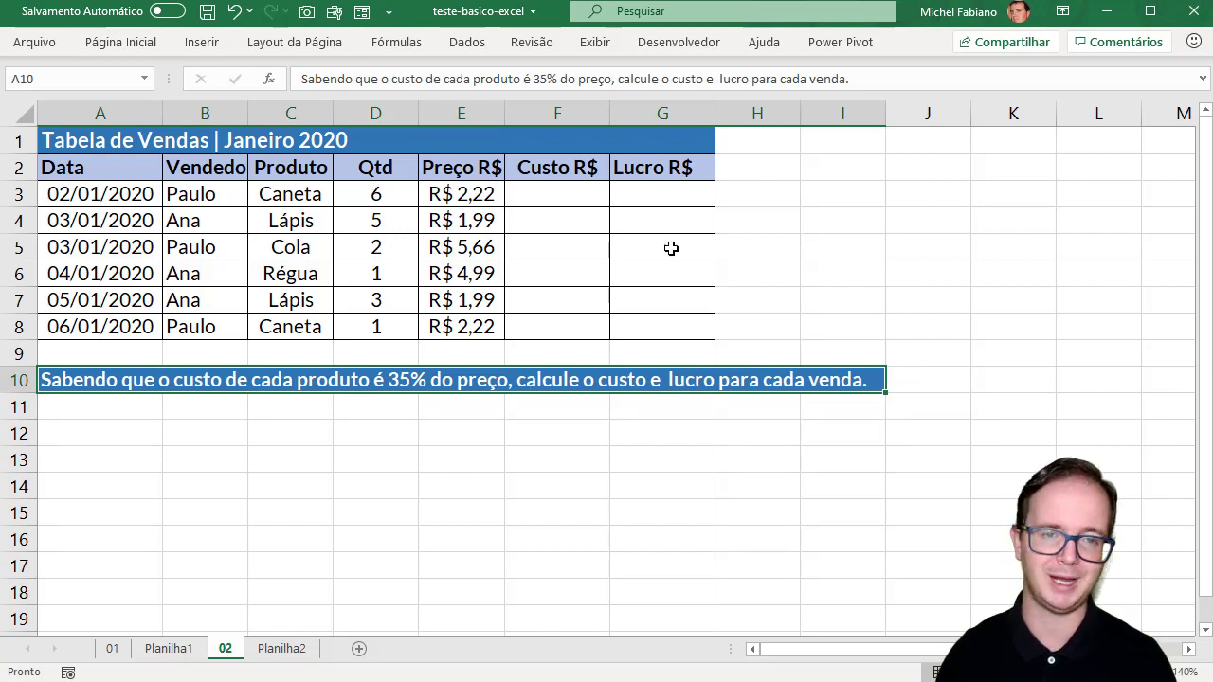
left_click(660, 187)
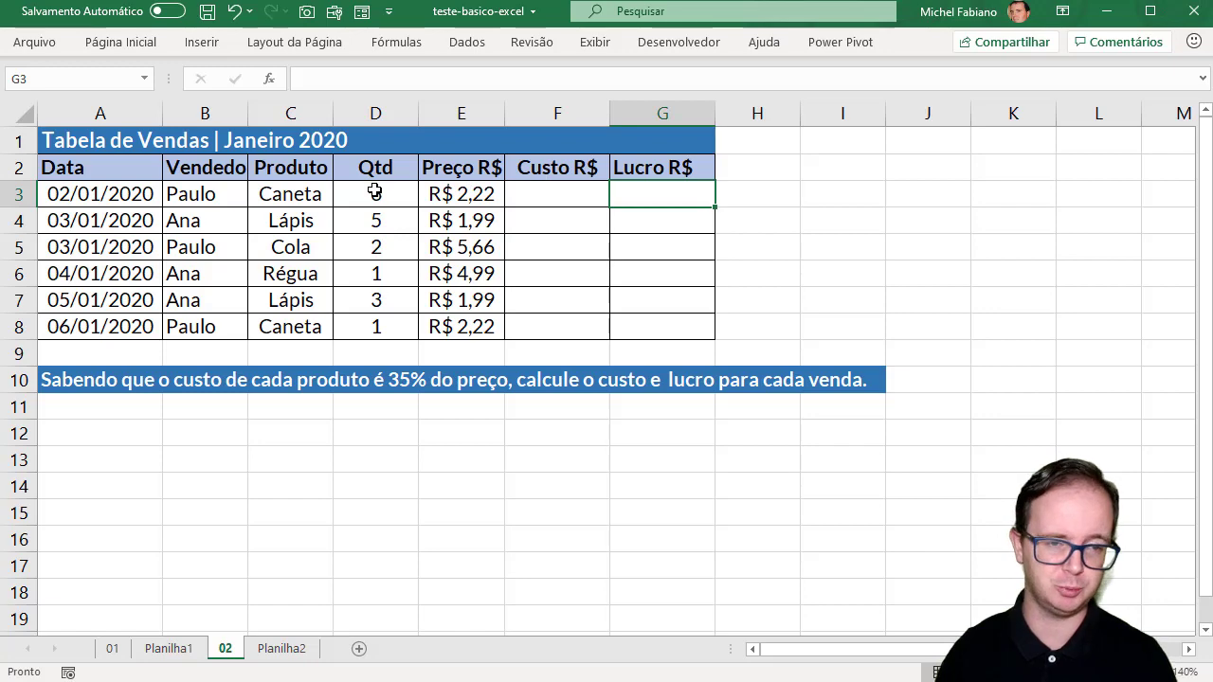
left_click(277, 649)
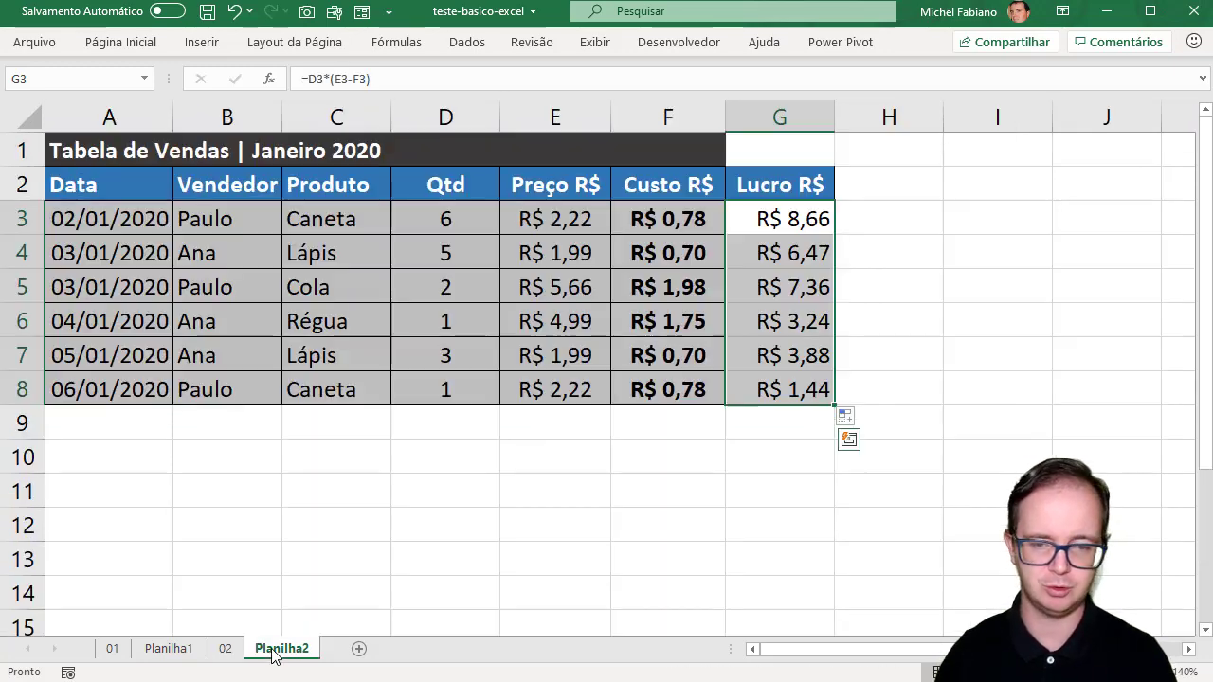
Copy the formatting of the cost column F2:F8 onto the profit column G2:G8 with Format Painter.
left_click_drag(655, 190, 662, 388)
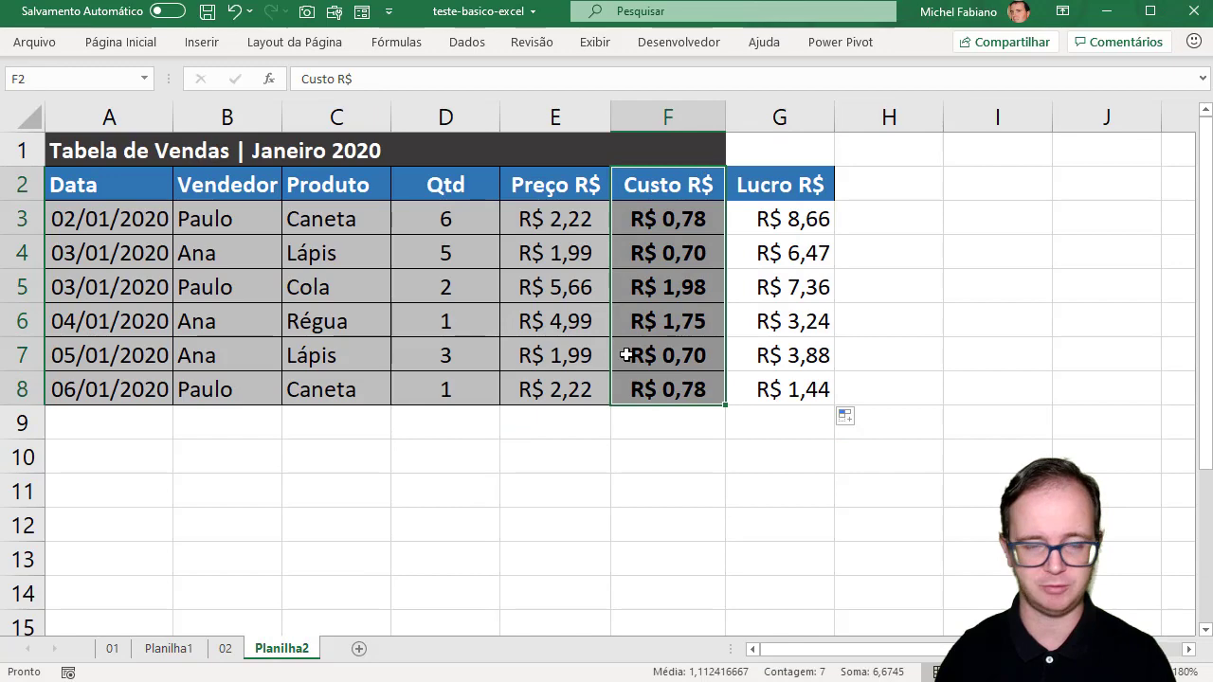
left_click(109, 44)
left_click(75, 117)
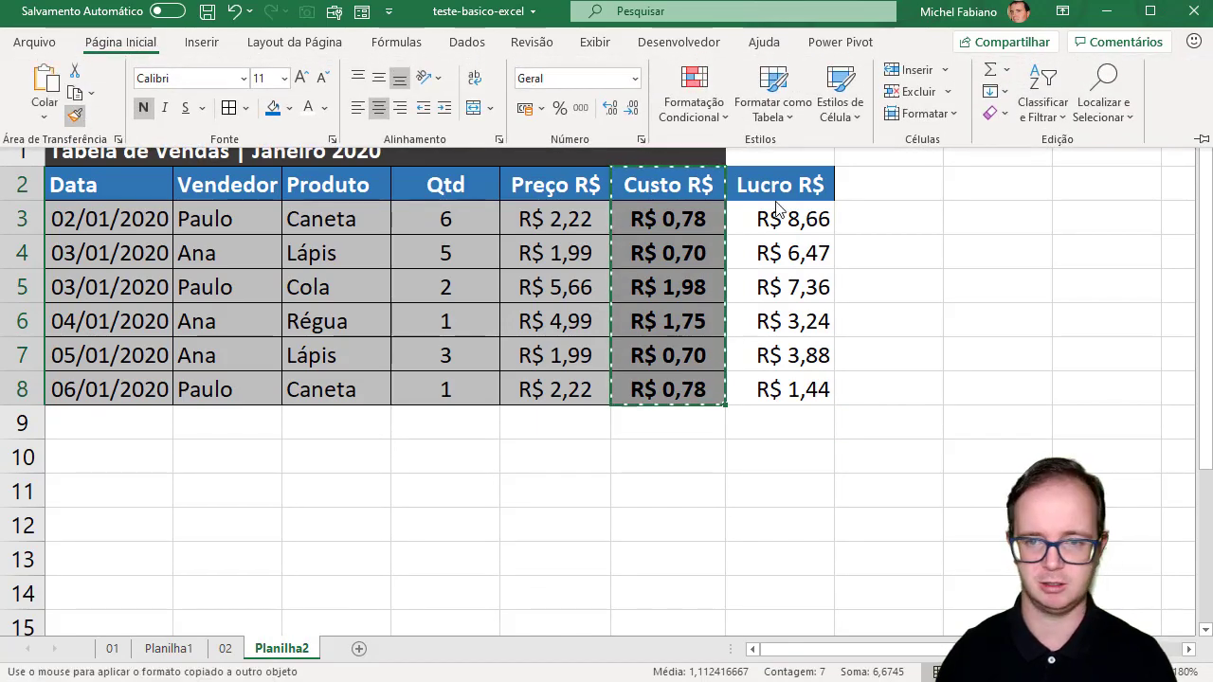
mouse_move(807, 182)
left_mouse_down()
mouse_move(806, 387)
mouse_move(816, 387)
left_mouse_up()
left_click(916, 348)
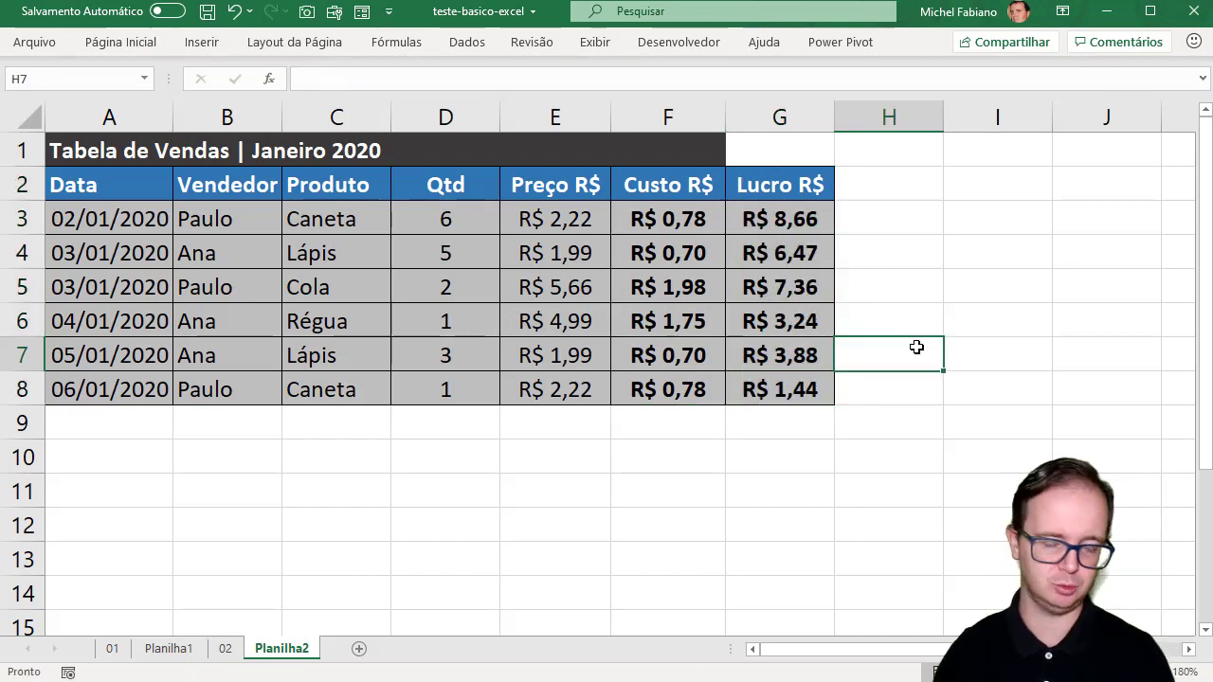
Apply the dark gray theme fill to the title row A1:G1 so it spans the profit column.
left_click_drag(71, 150, 781, 149)
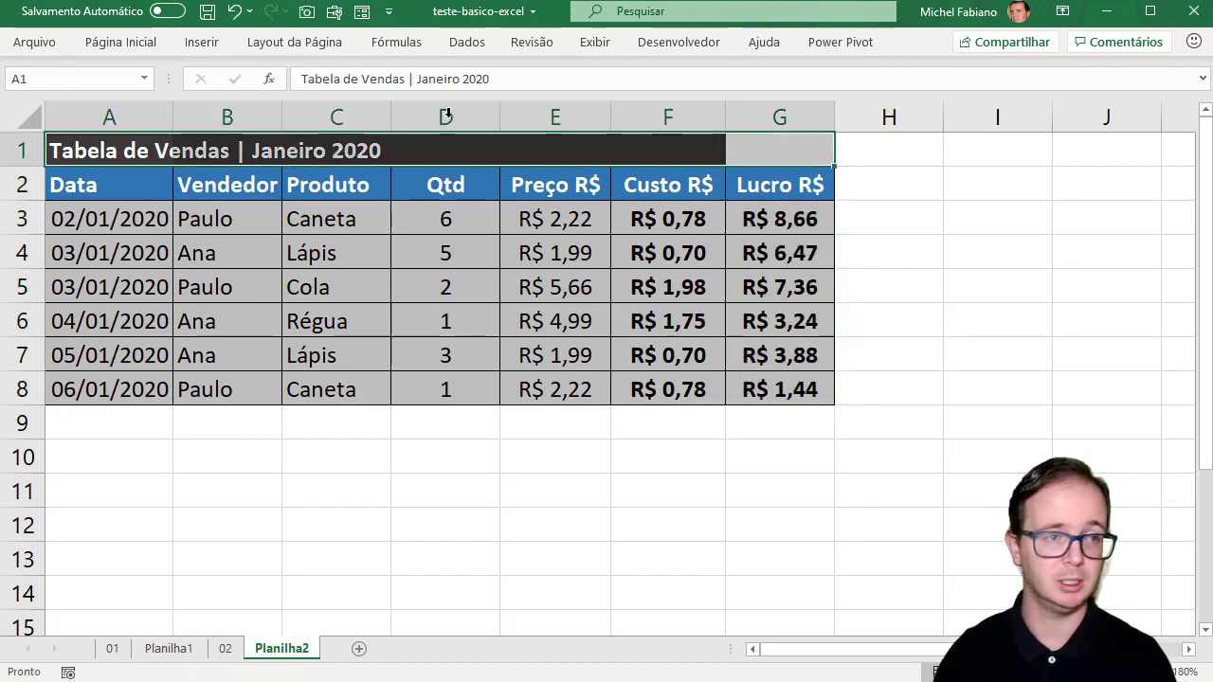
left_click(152, 45)
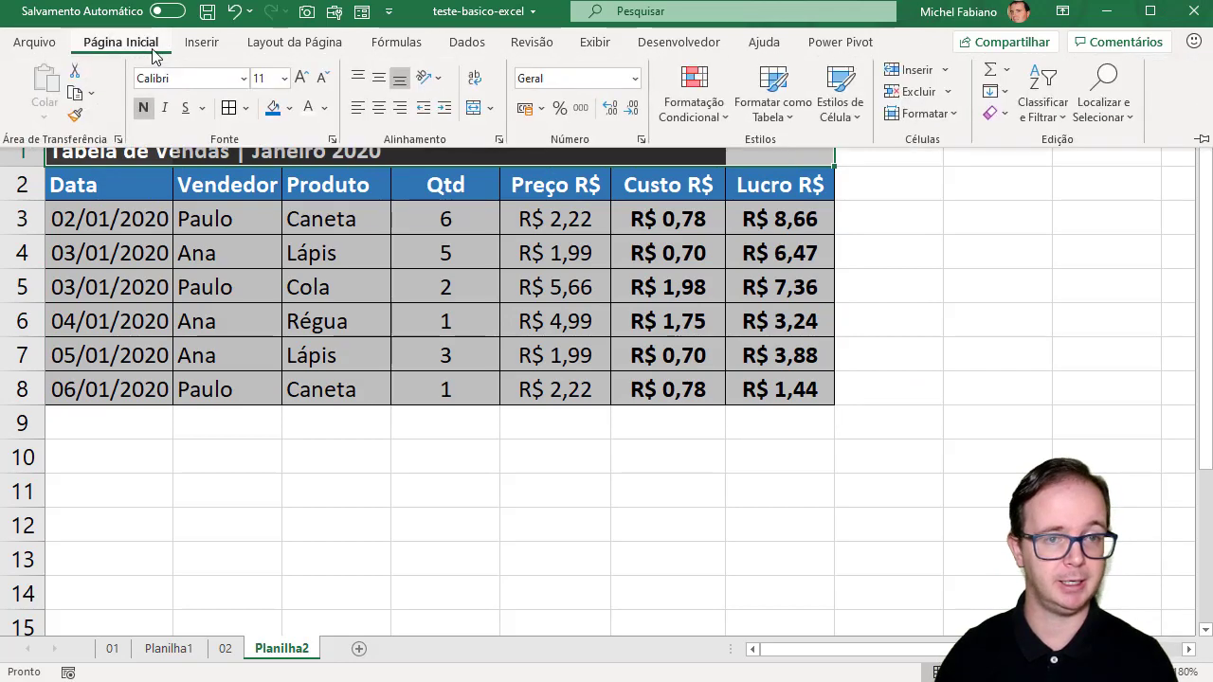
left_click(289, 107)
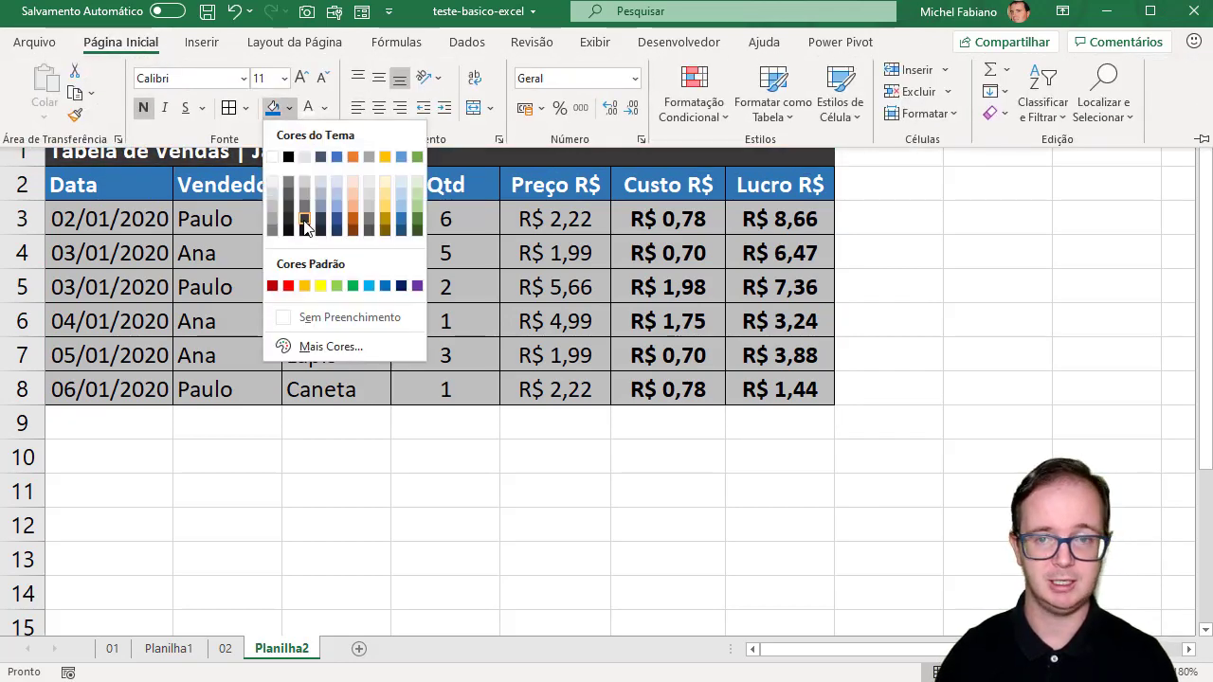
left_click(306, 222)
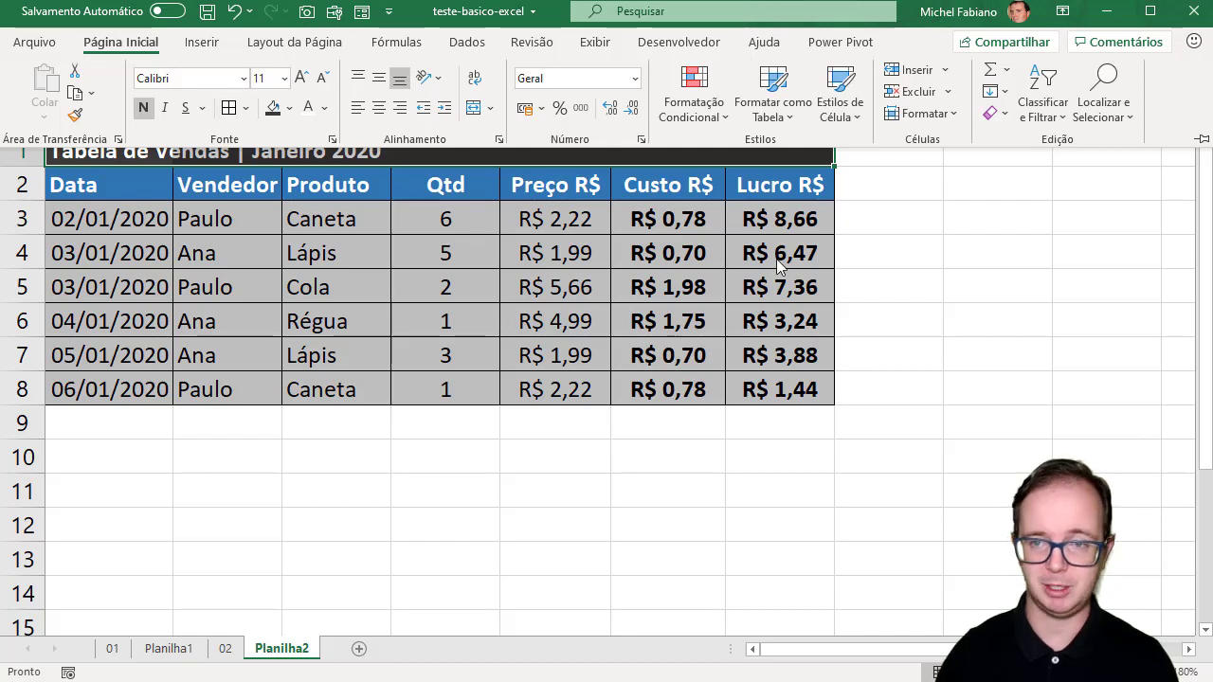
left_click(955, 303)
left_click(954, 300)
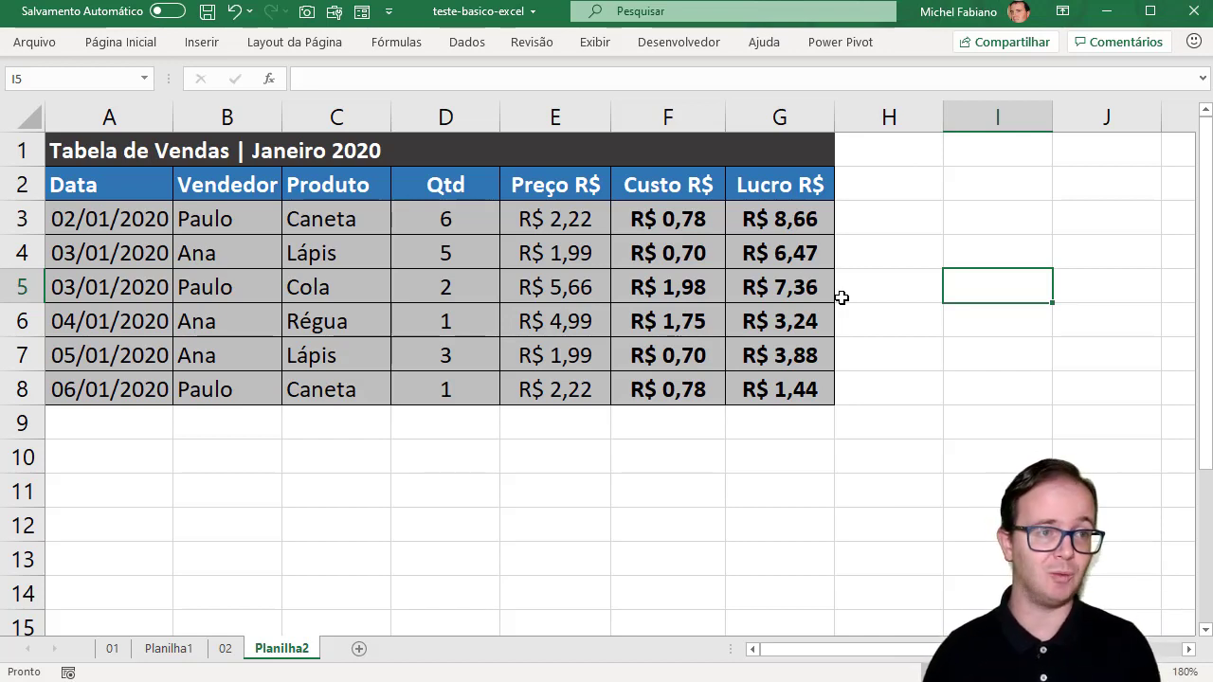
left_click(125, 43)
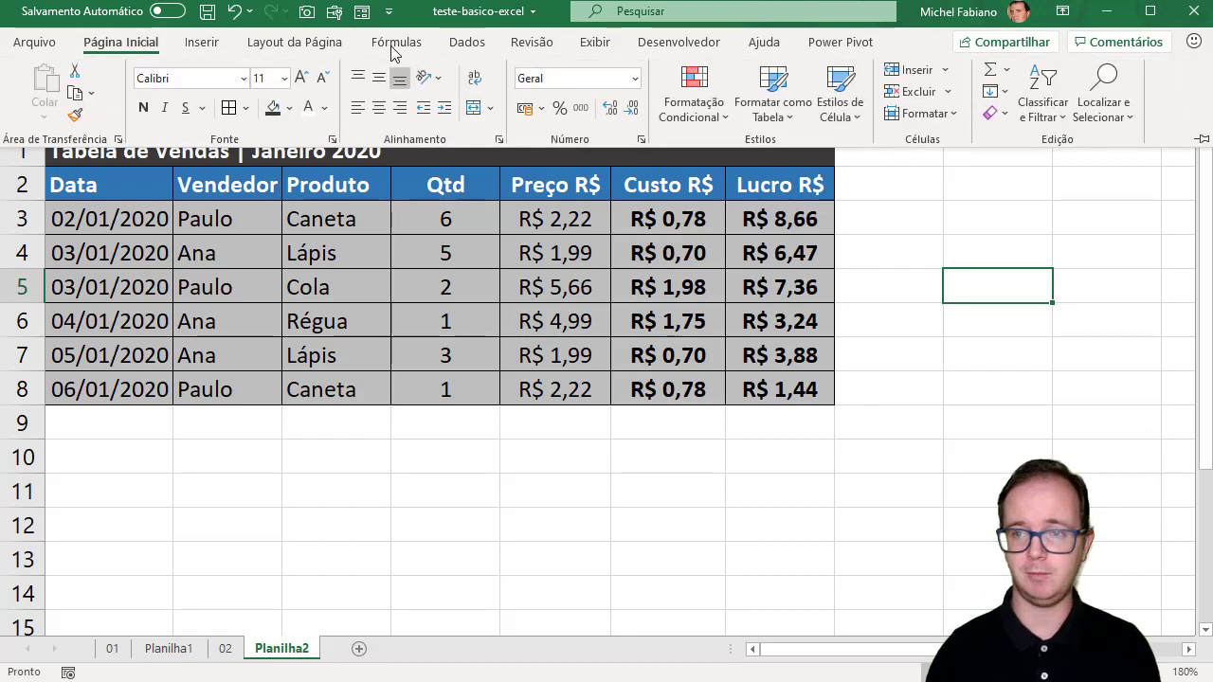
left_click(1006, 70)
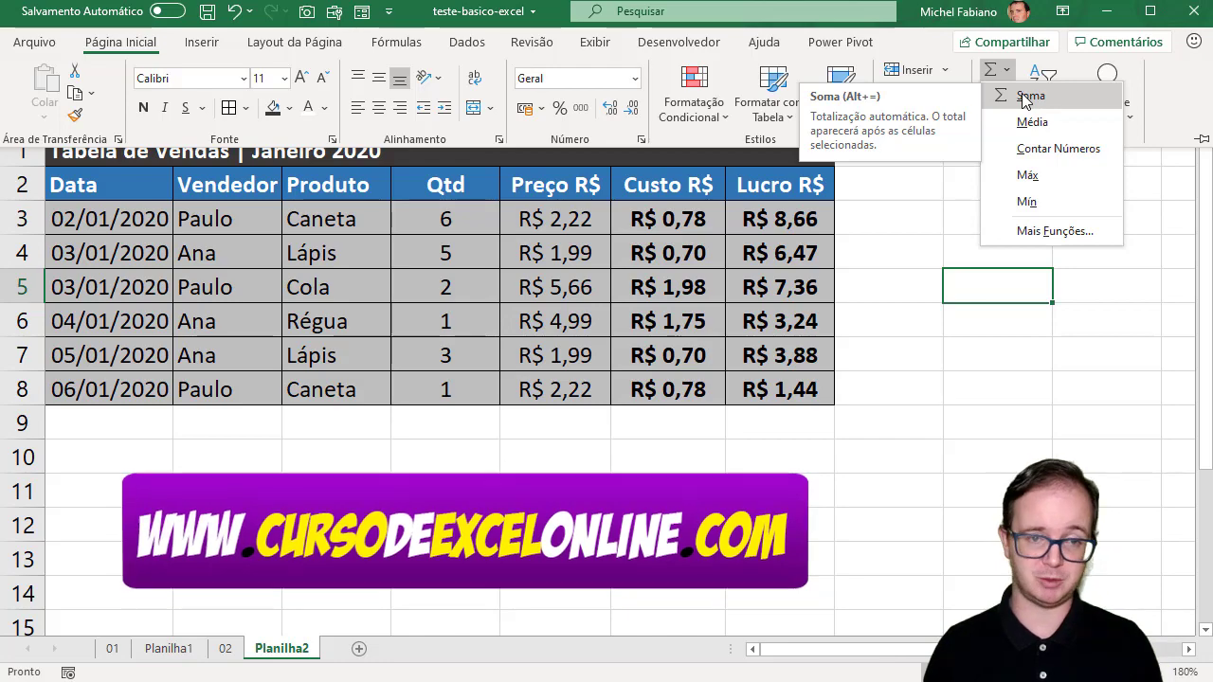
left_click(1006, 70)
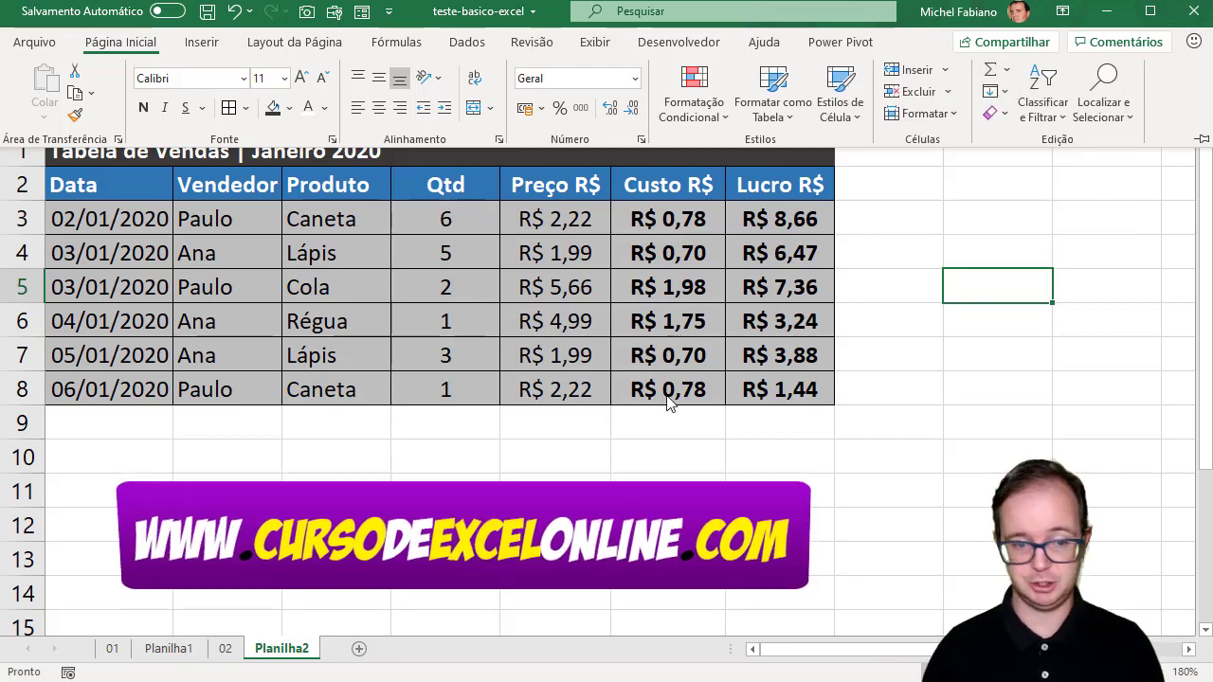
Return to sheet 01 and narrow the empty column G between the sales table and the questions.
left_click(226, 652)
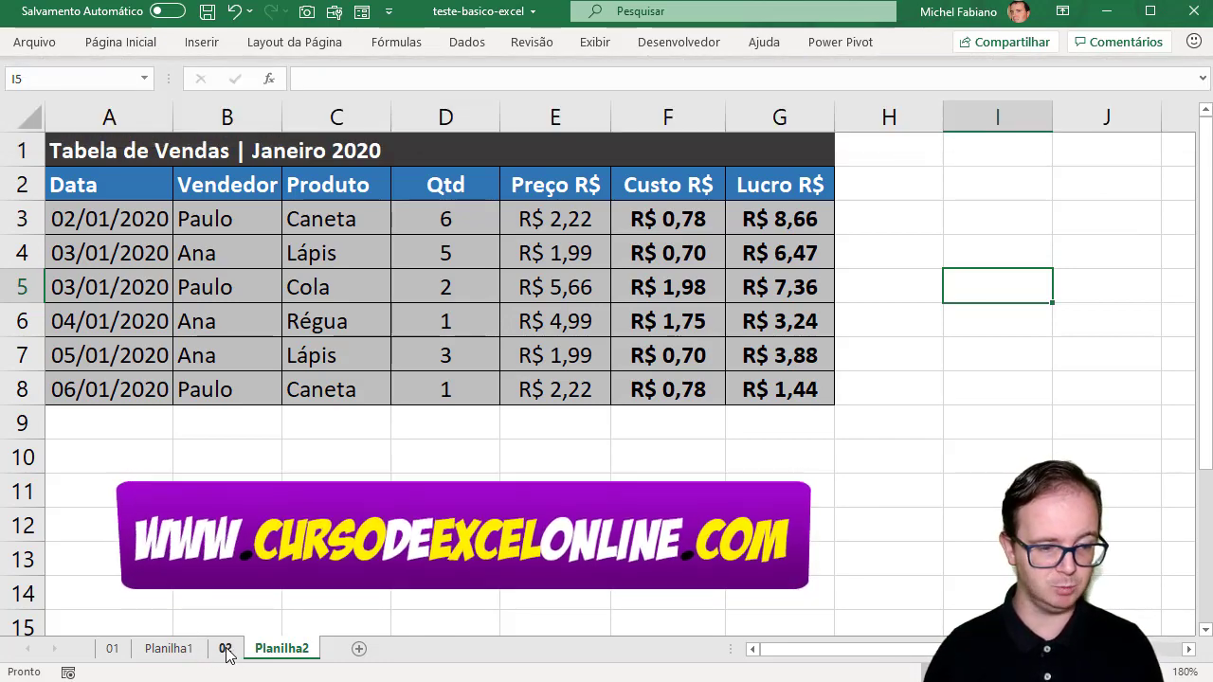
left_click(226, 650)
left_click(111, 650)
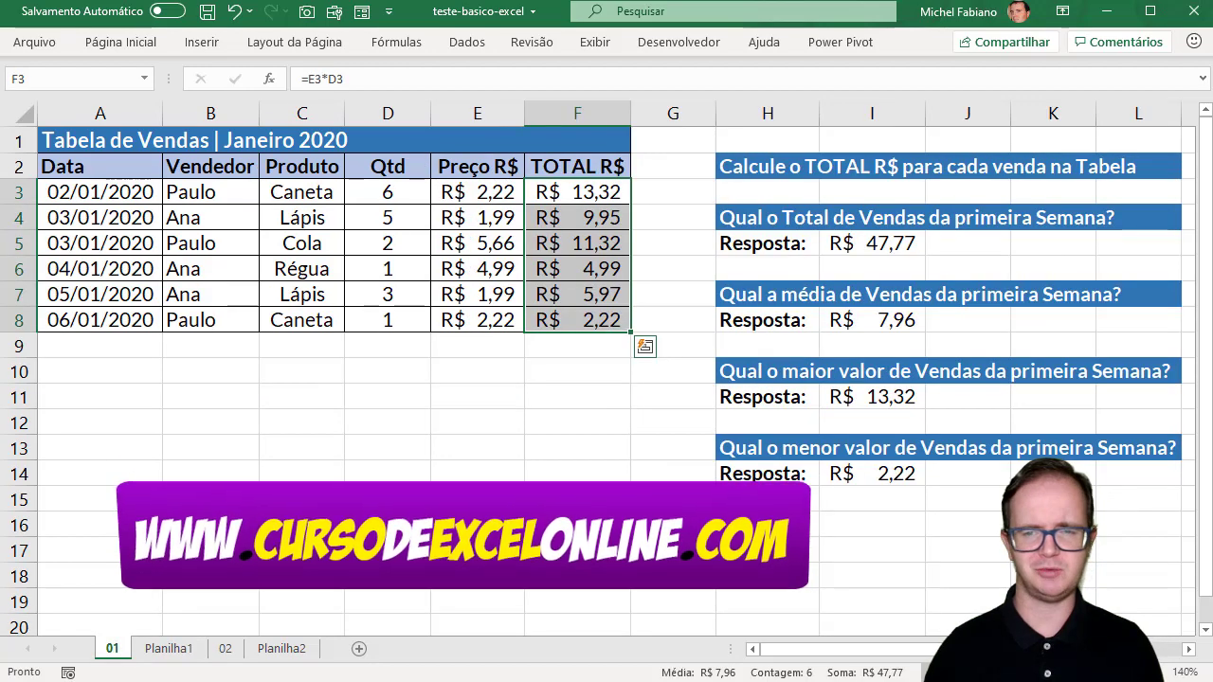
left_click(388, 525)
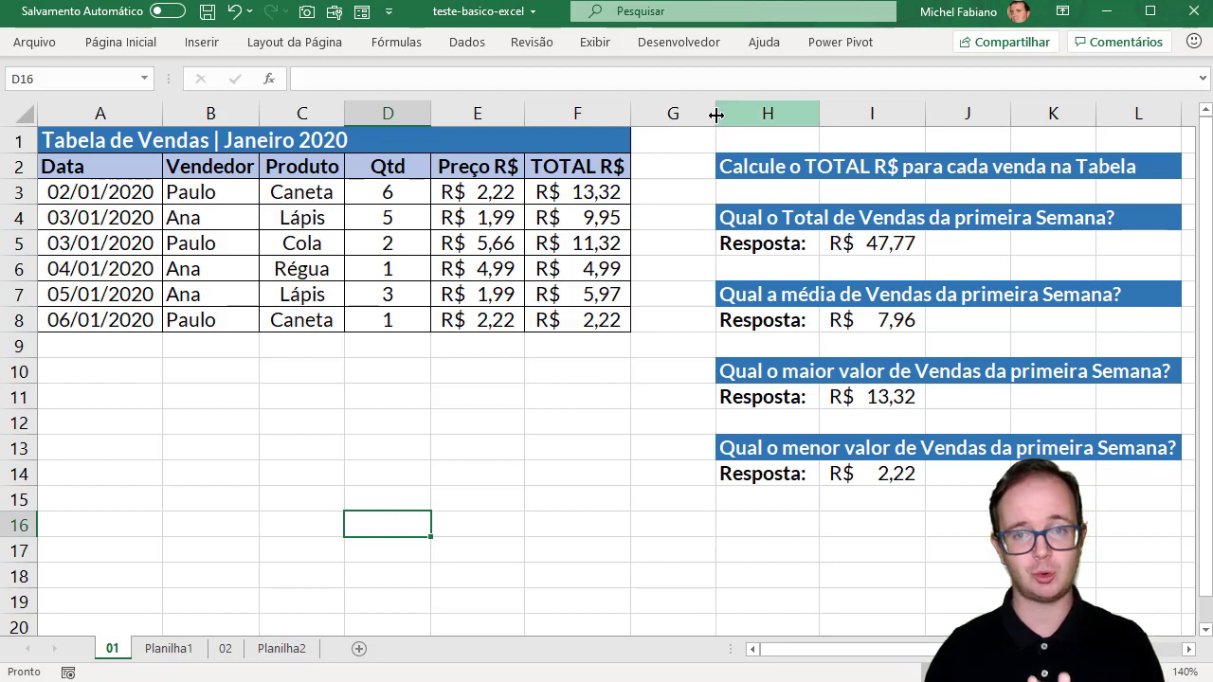
left_click_drag(711, 116, 678, 119)
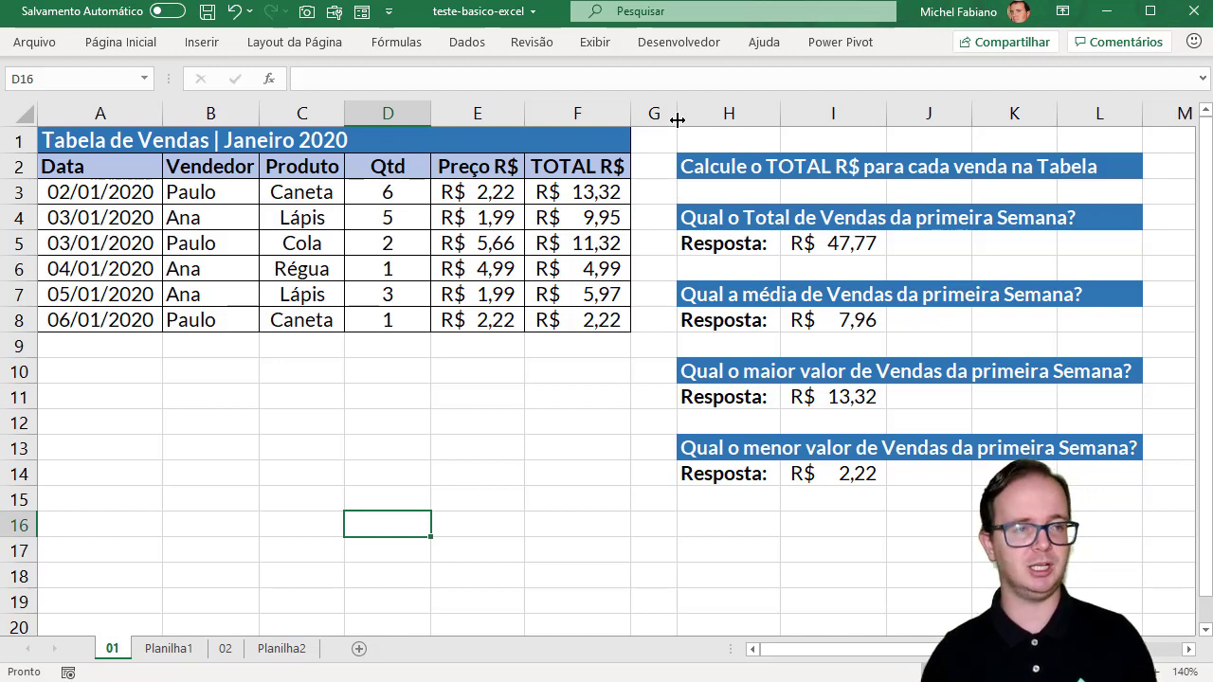
left_click(34, 42)
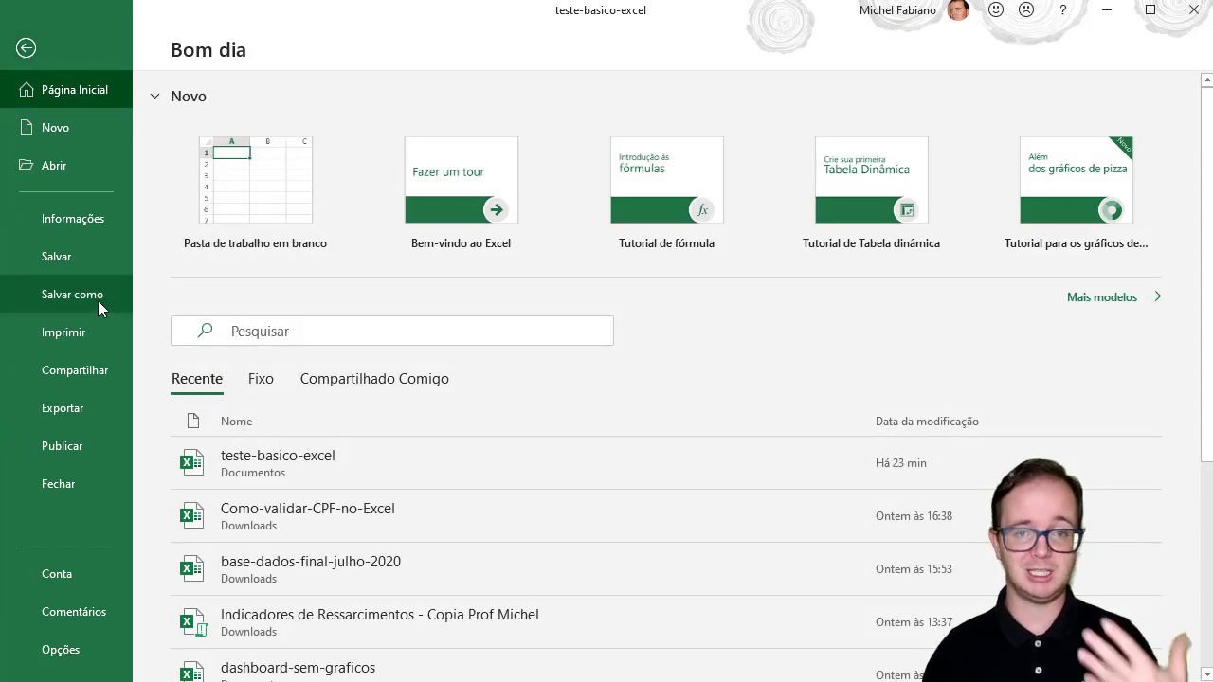
left_click(97, 300)
left_click(321, 283)
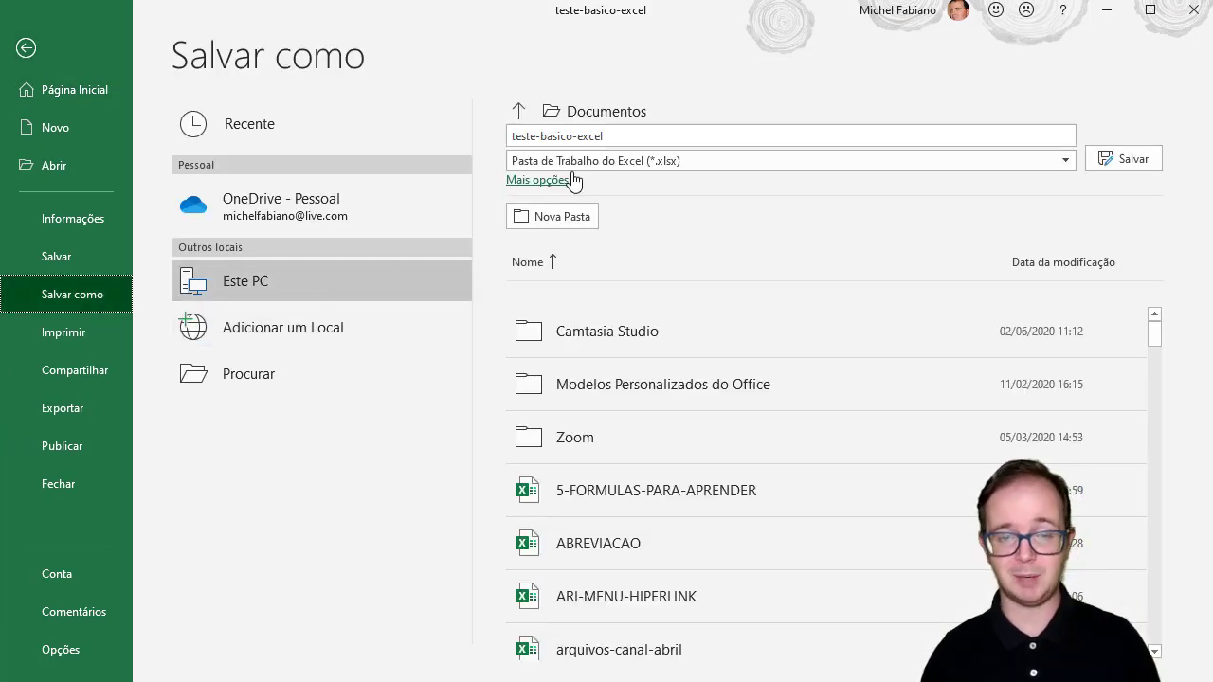
left_click(617, 133)
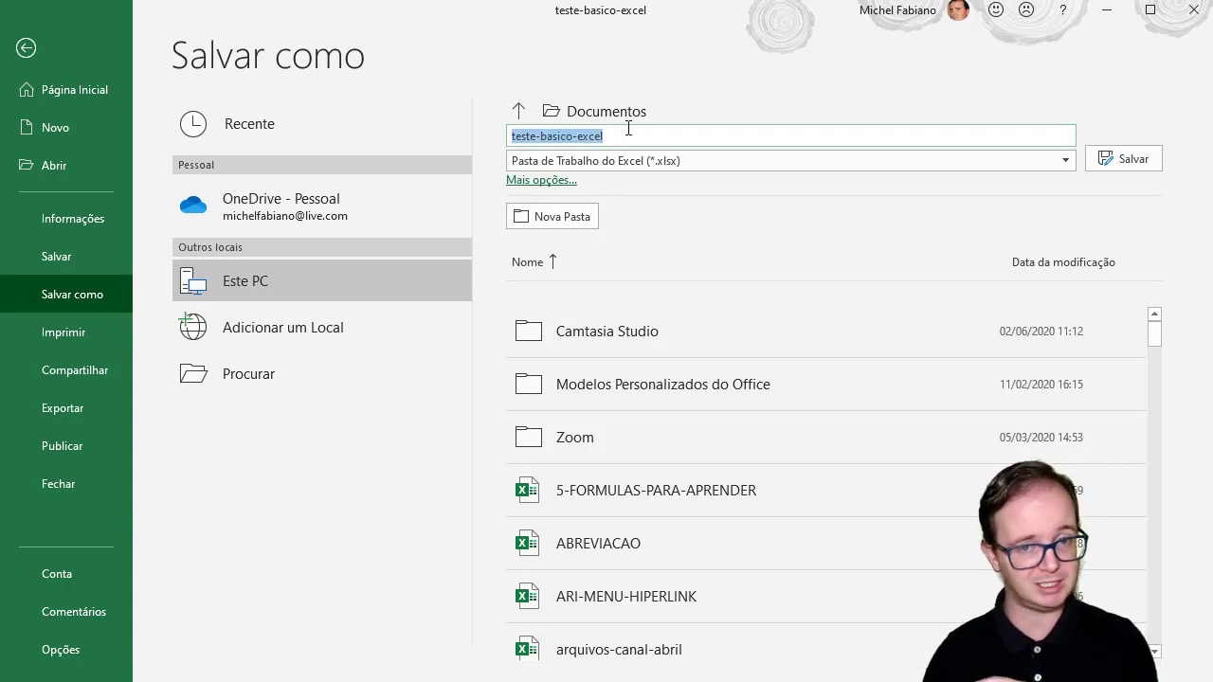
left_click(31, 52)
left_click(570, 386)
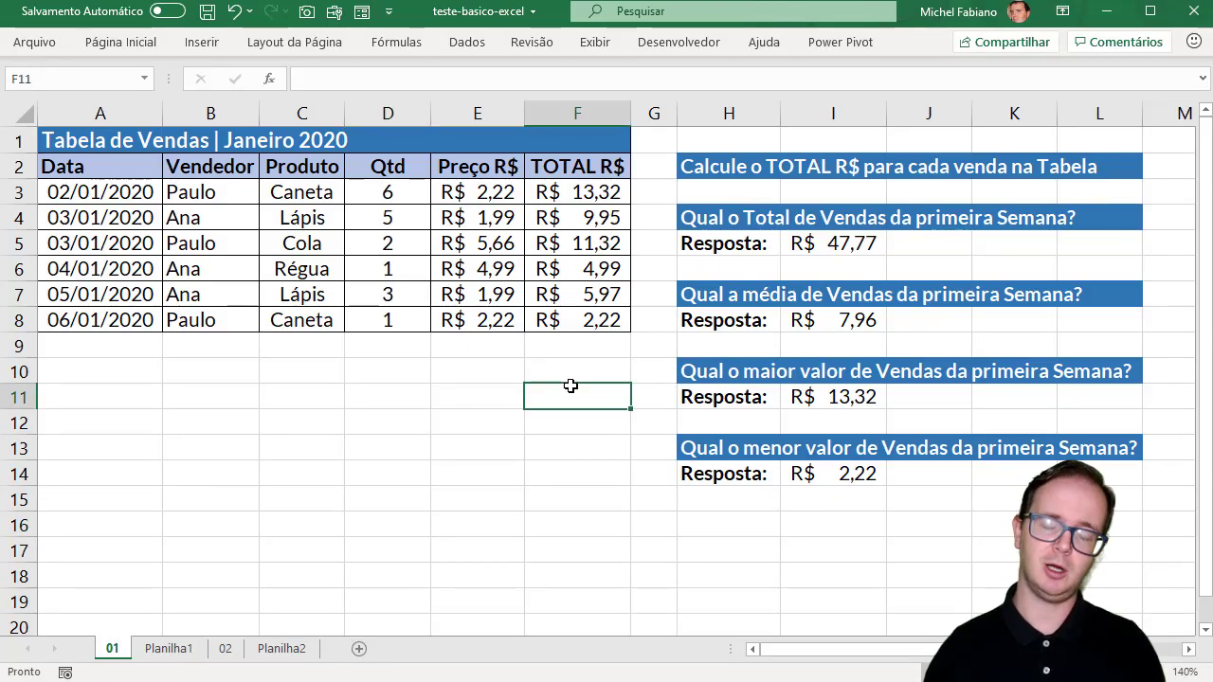